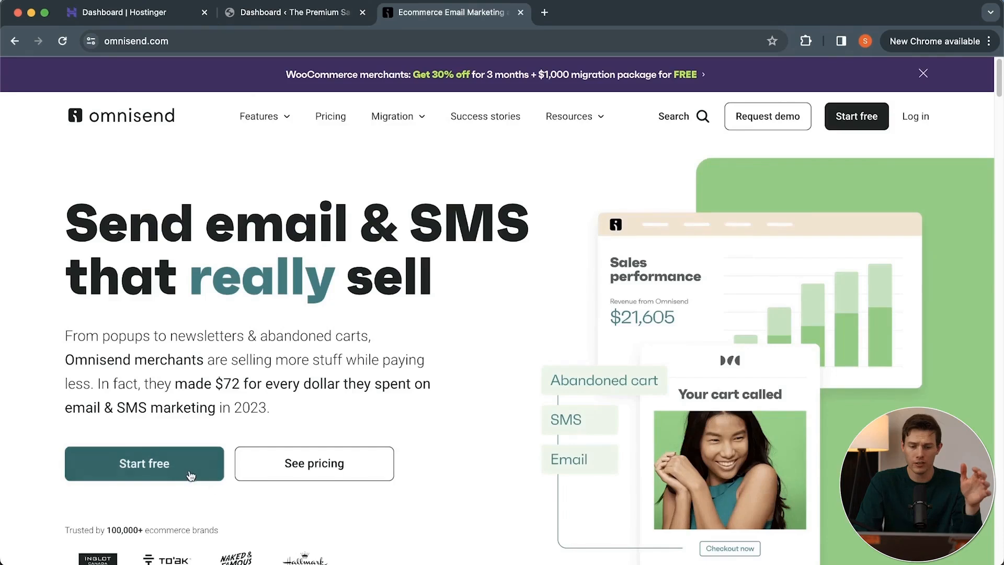
# Register a free Omnisend account by email, entering the email address and account password, marking it as an ecommerce business and accepting the terms.
pyautogui.click(185, 467)
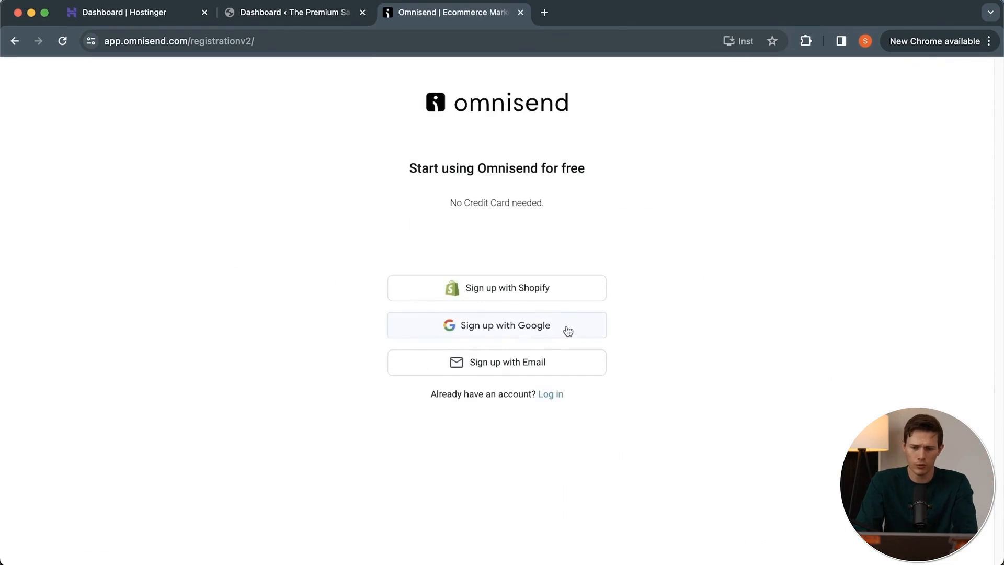
pyautogui.click(508, 369)
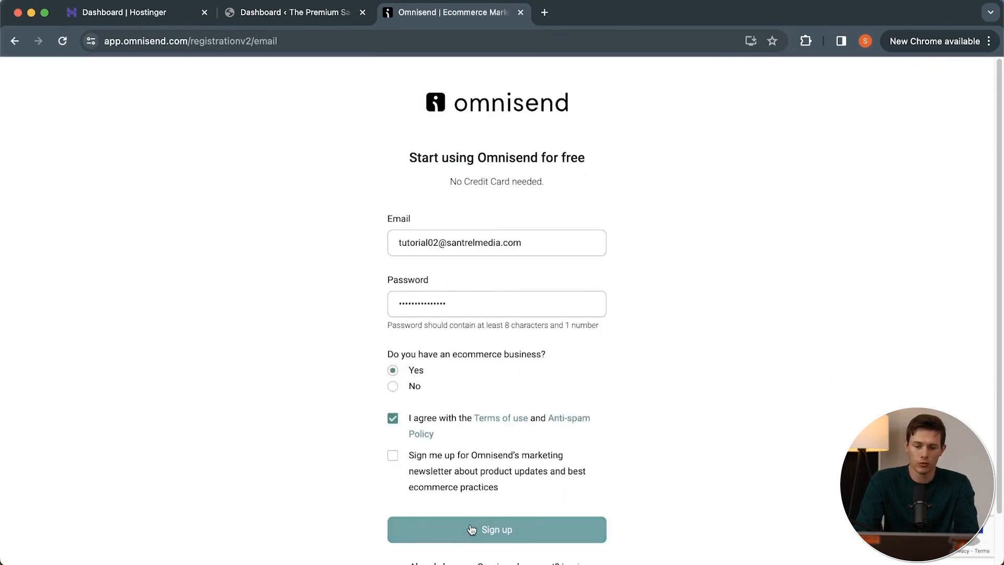
pyautogui.click(471, 529)
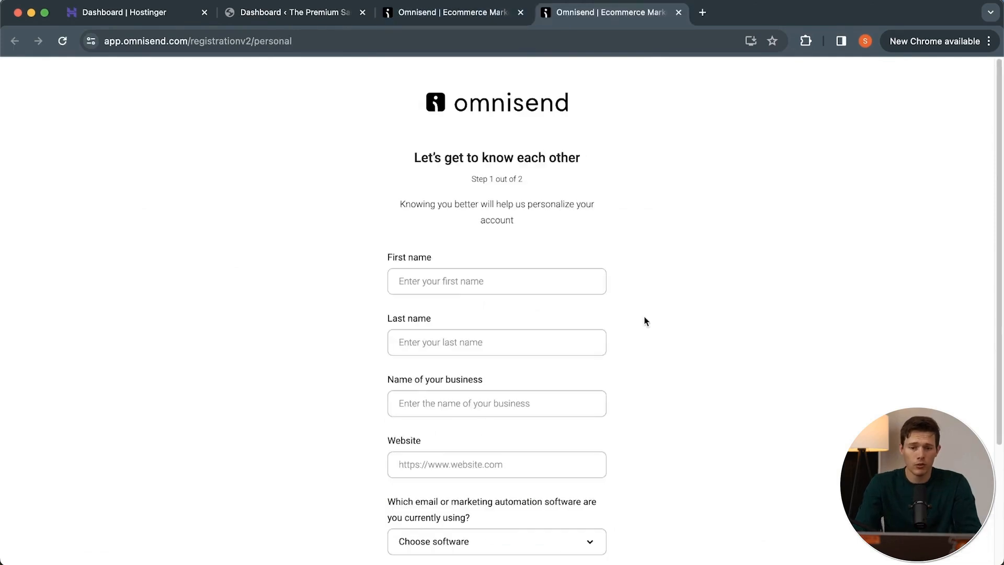
pyautogui.click(545, 277)
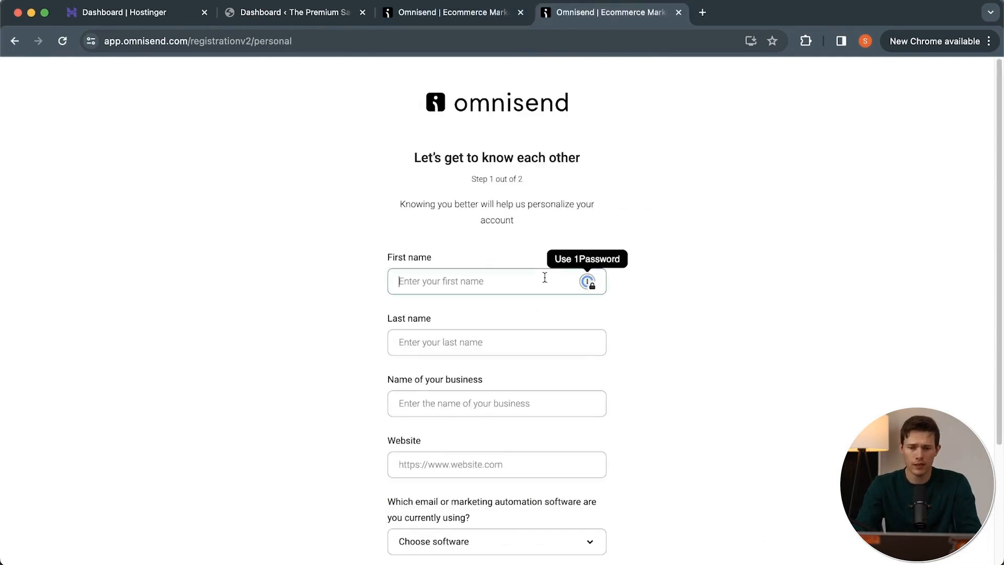
pyautogui.write('Mike')
pyautogui.press('Tab')
pyautogui.write('OB')
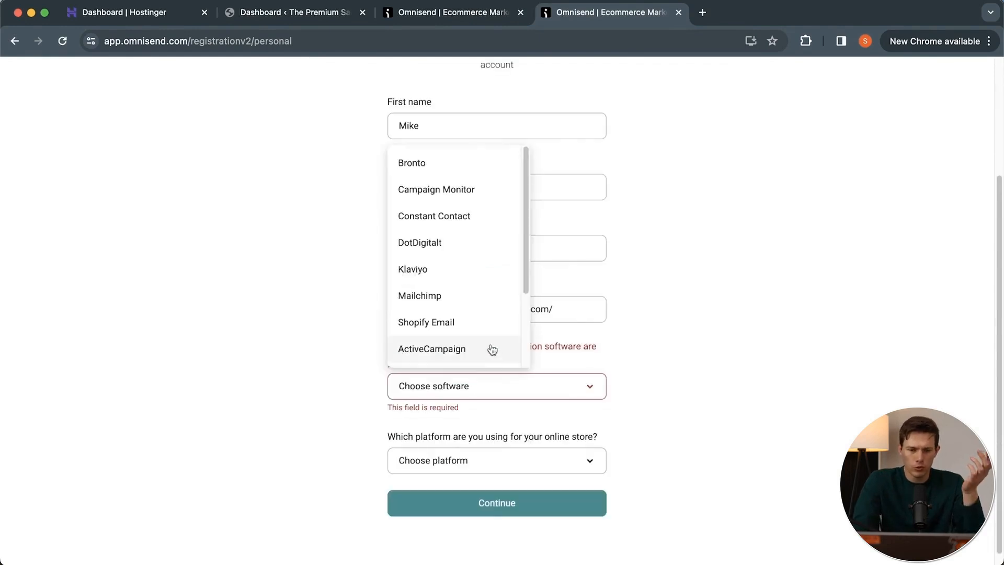
pyautogui.scroll(-3, 491, 349)
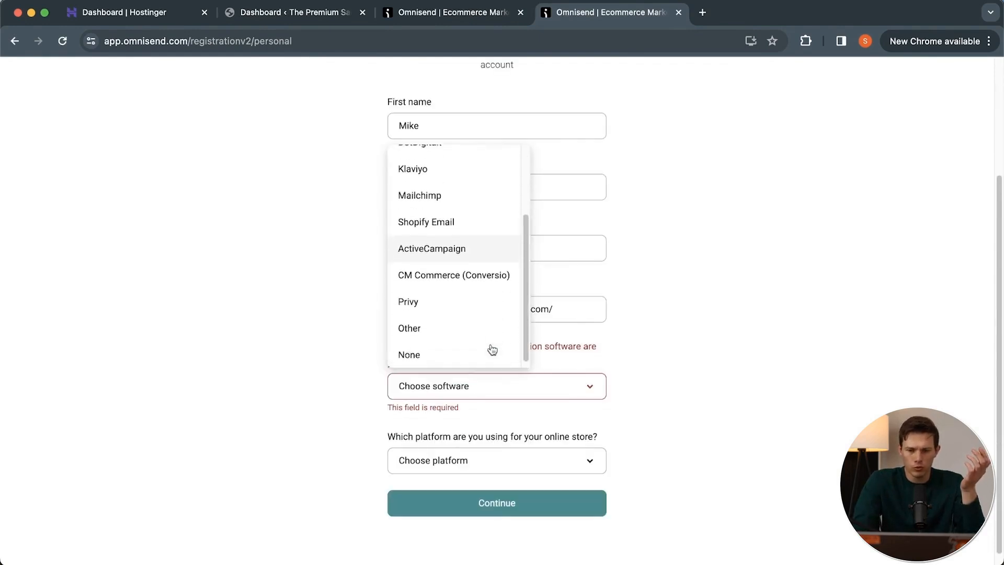
# Set the current marketing software to None and the online store platform to WooCommerce, and continue to the address details.
pyautogui.click(470, 352)
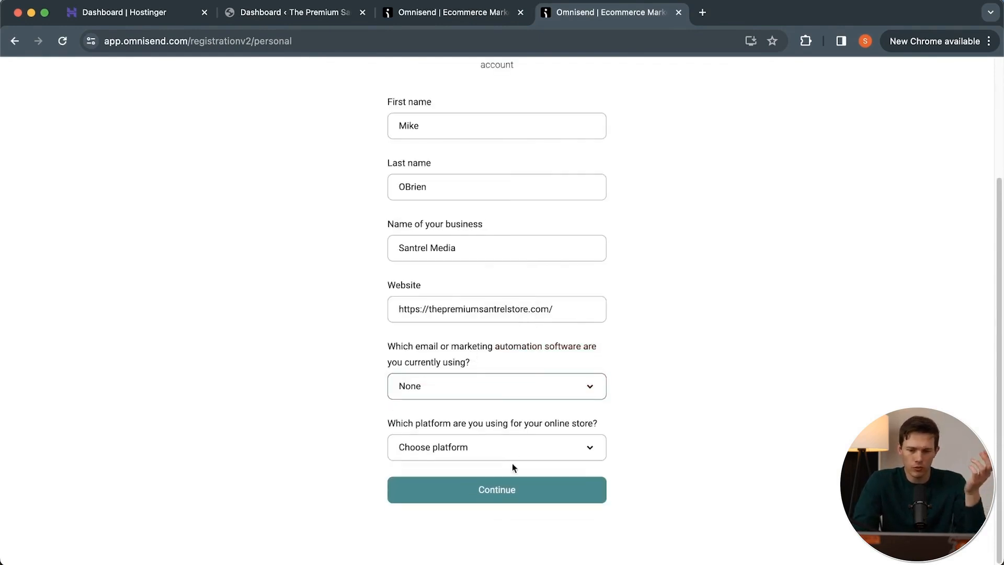
pyautogui.click(533, 446)
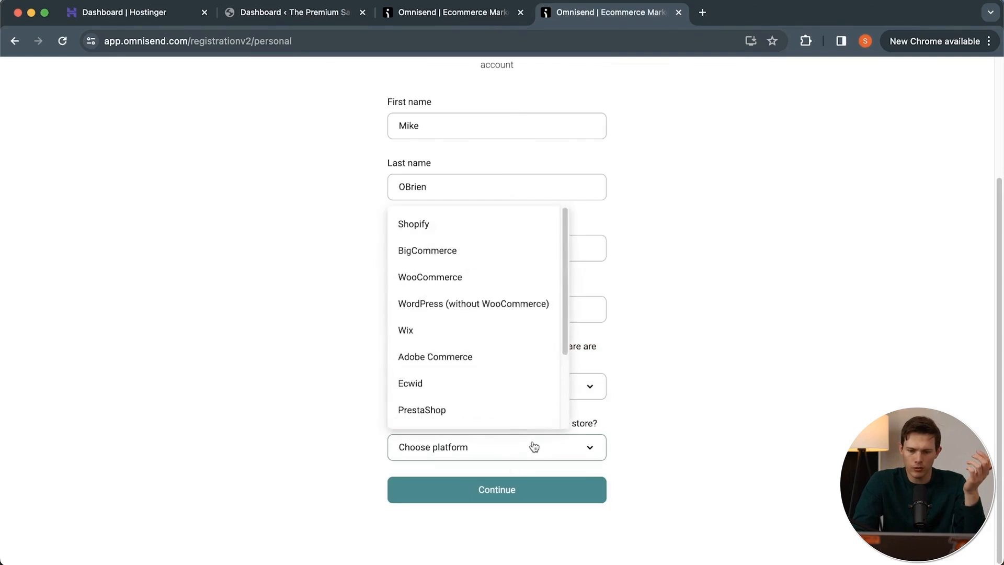
pyautogui.click(488, 275)
pyautogui.click(500, 490)
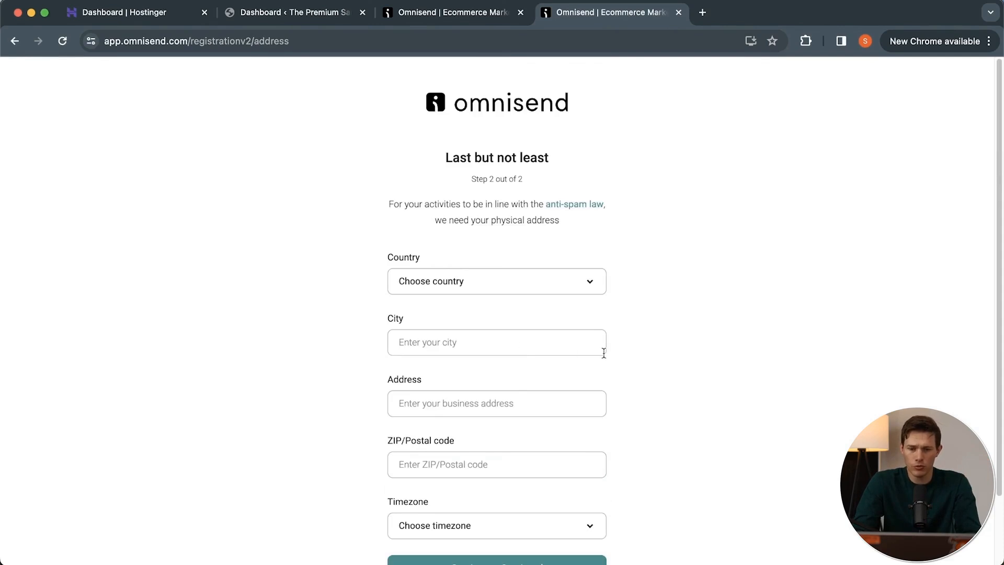
pyautogui.scroll(-2, 603, 353)
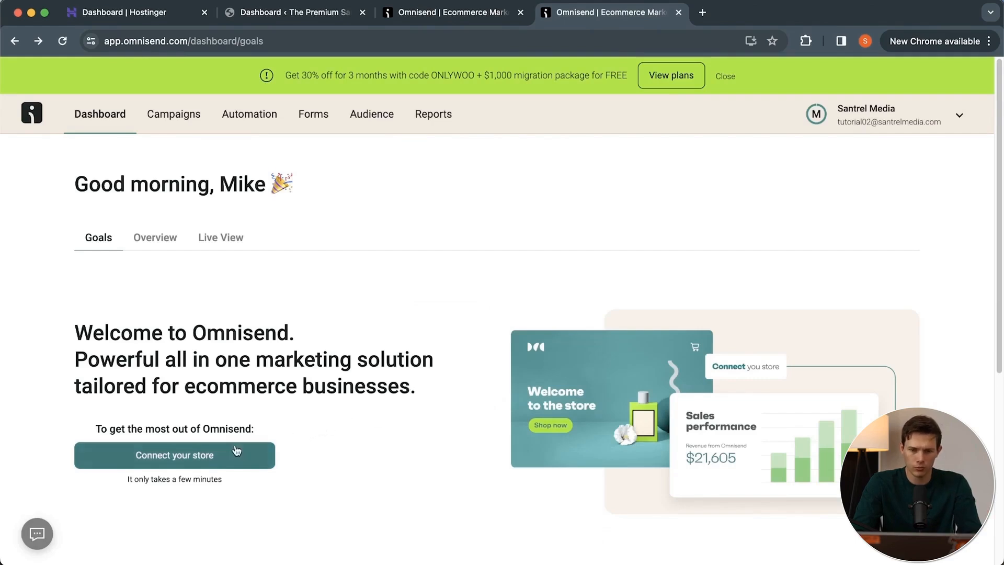
# Switch to the store's WordPress admin and search the plugin library for omnisend.
pyautogui.click(277, 14)
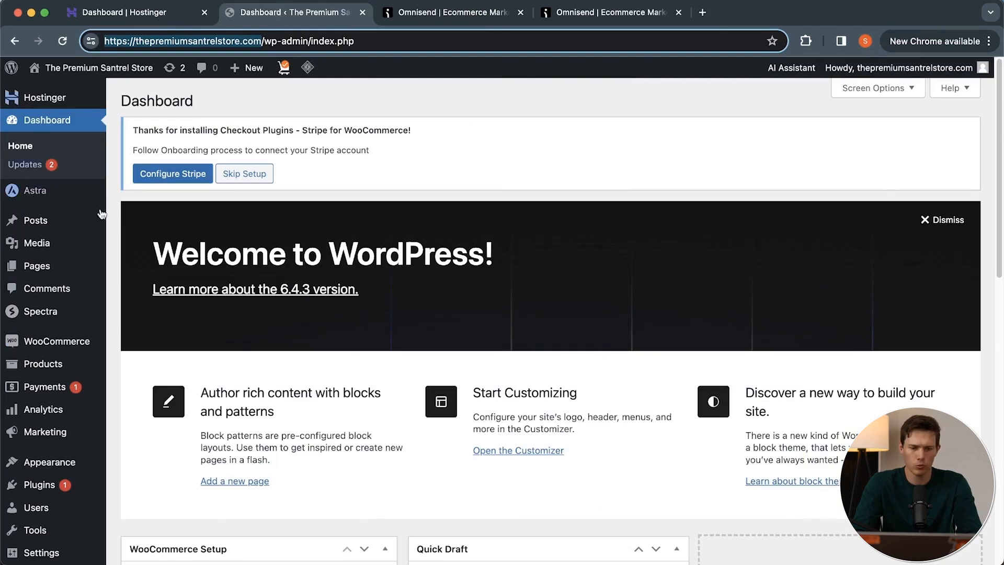
pyautogui.click(39, 487)
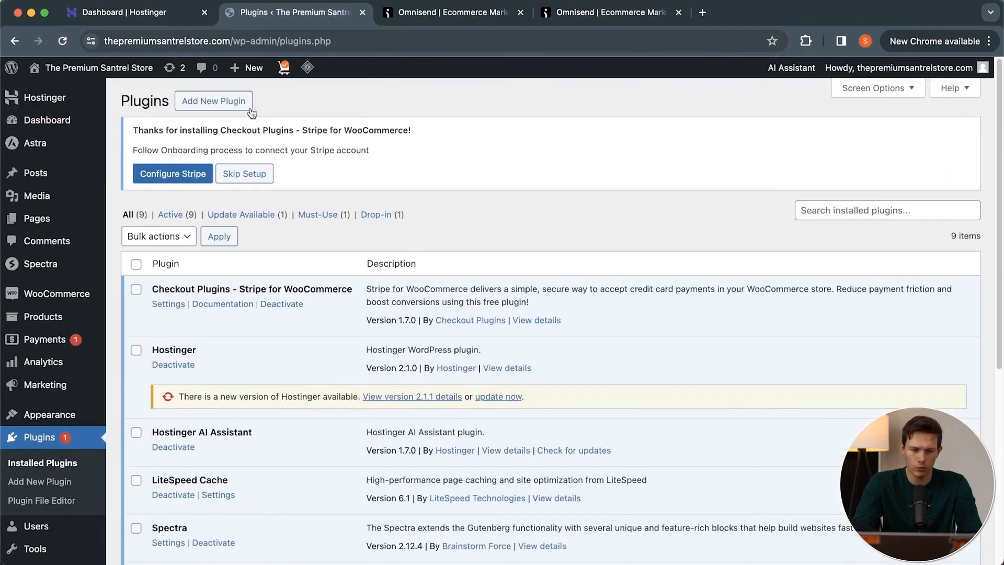
pyautogui.click(222, 102)
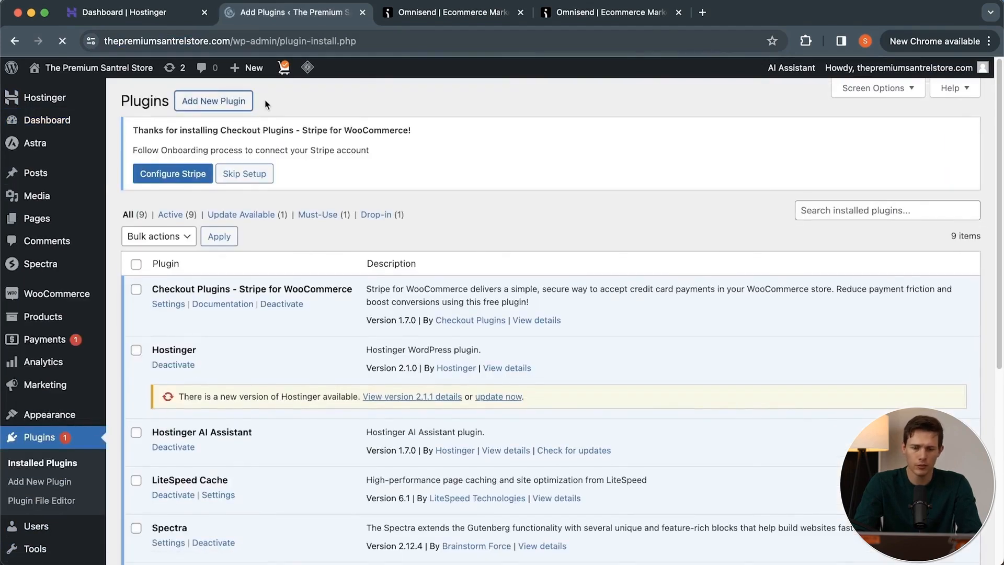
pyautogui.click(802, 132)
pyautogui.write('omnisend')
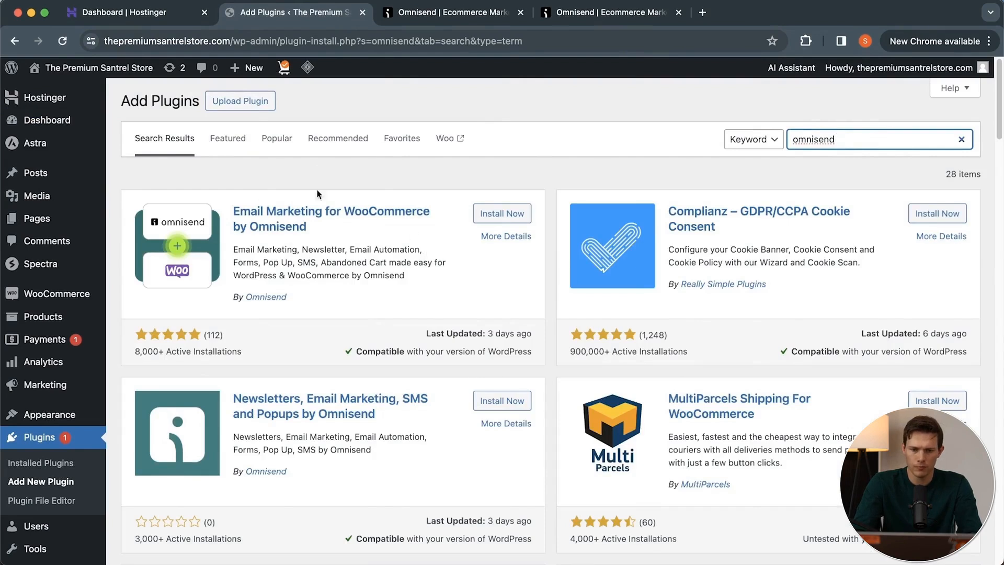
# Install and activate the Email Marketing for WooCommerce by Omnisend plugin, and return to the installed plugins list.
pyautogui.click(501, 215)
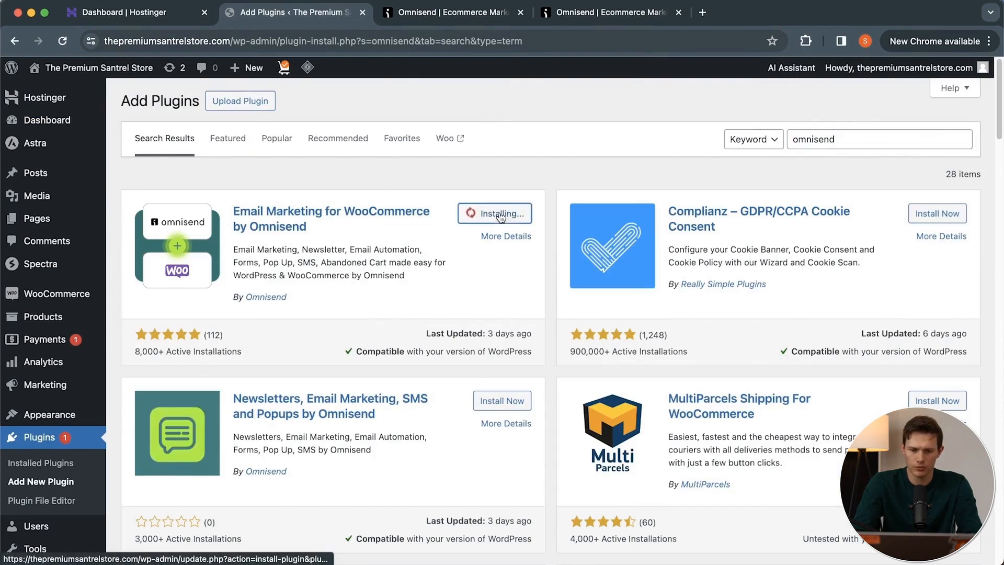
pyautogui.click(507, 214)
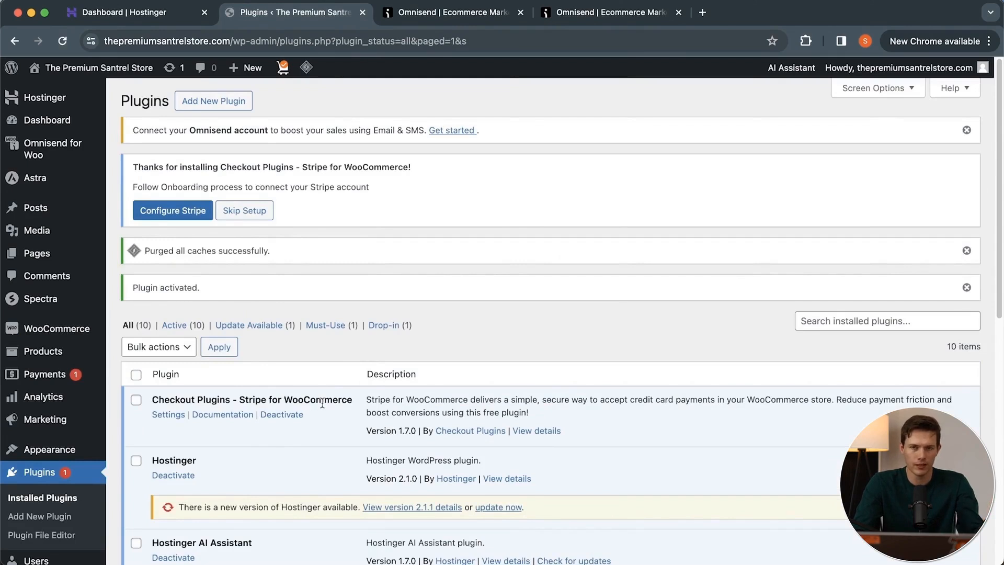
pyautogui.scroll(-10, 370, 465)
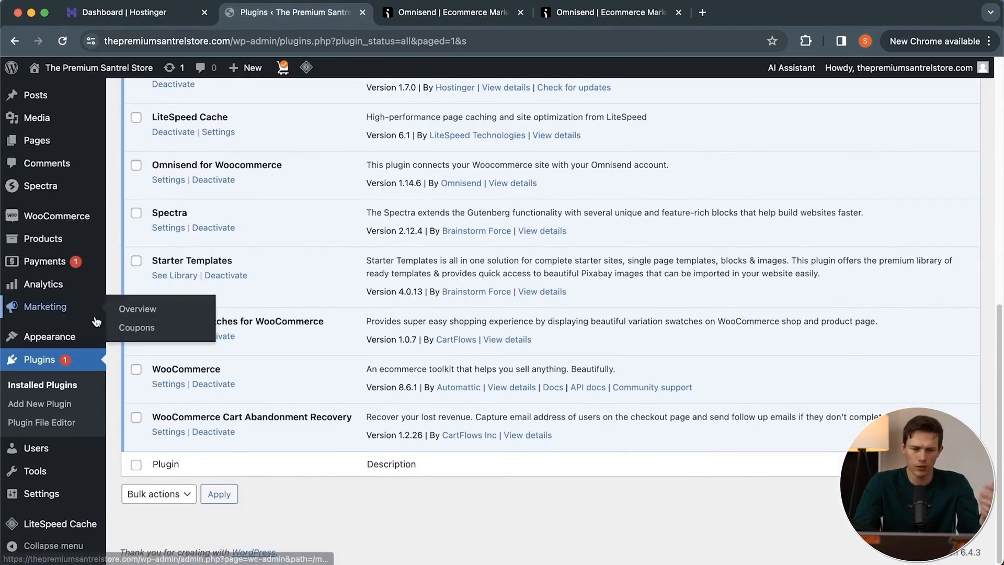
pyautogui.click(51, 373)
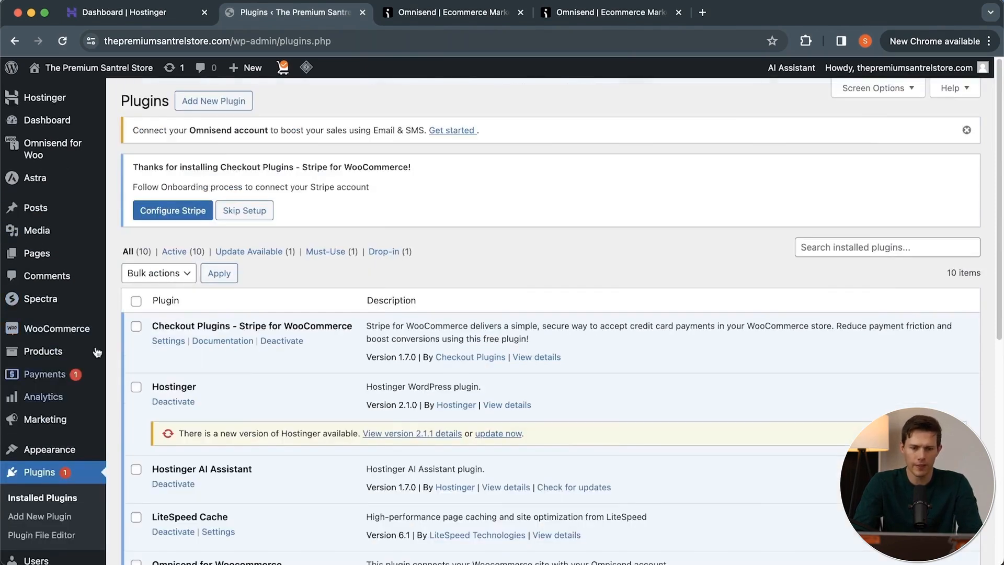
# Connect the existing Omnisend account through the Omnisend for Woo plugin and approve its access to the WooCommerce store.
pyautogui.moveTo(55, 165)
pyautogui.click(51, 149)
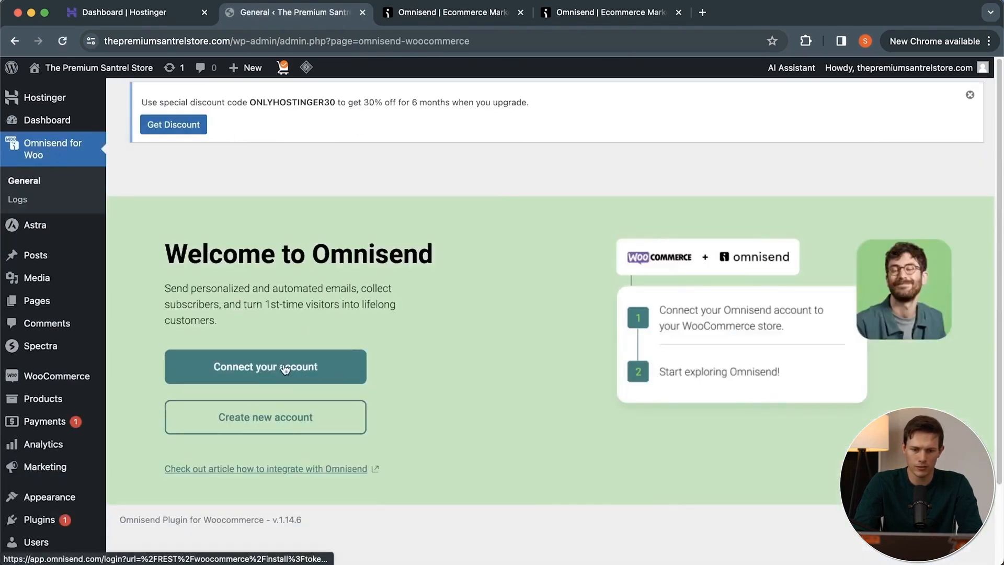
pyautogui.click(285, 368)
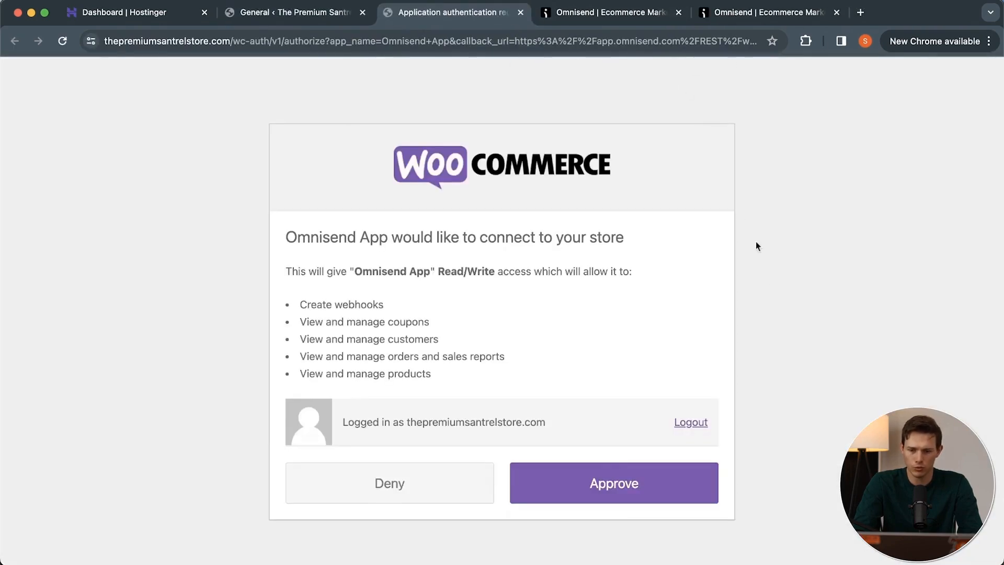
pyautogui.click(647, 481)
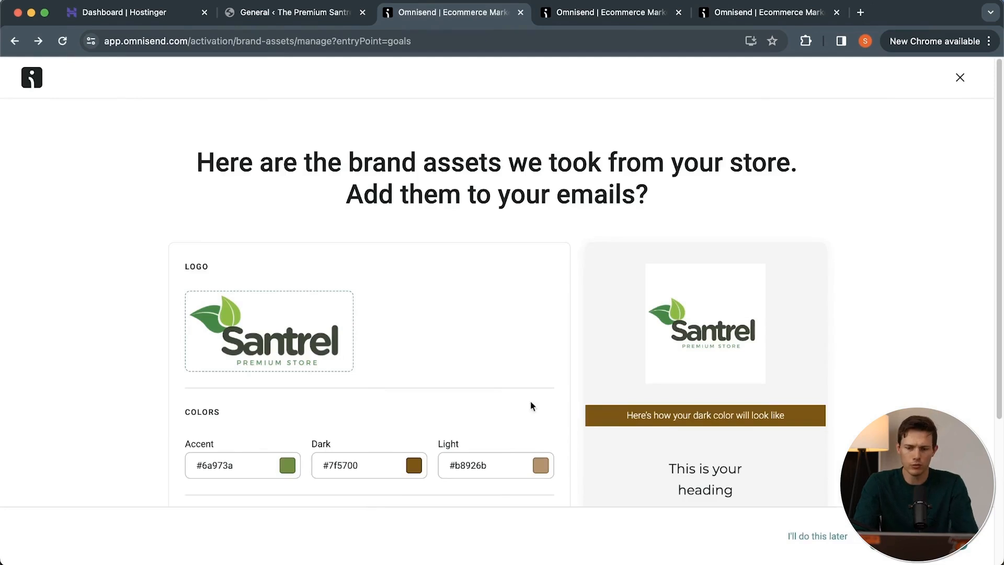
# Review the logo, colors, fonts and social links that Omnisend took from the store as brand assets.
pyautogui.scroll(-2, 73, 302)
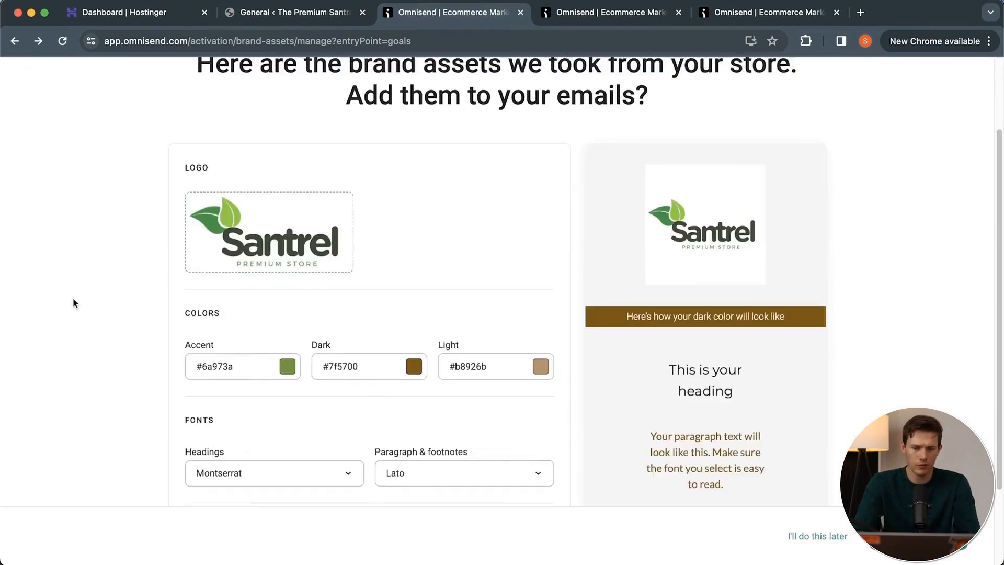
pyautogui.scroll(-1, 73, 302)
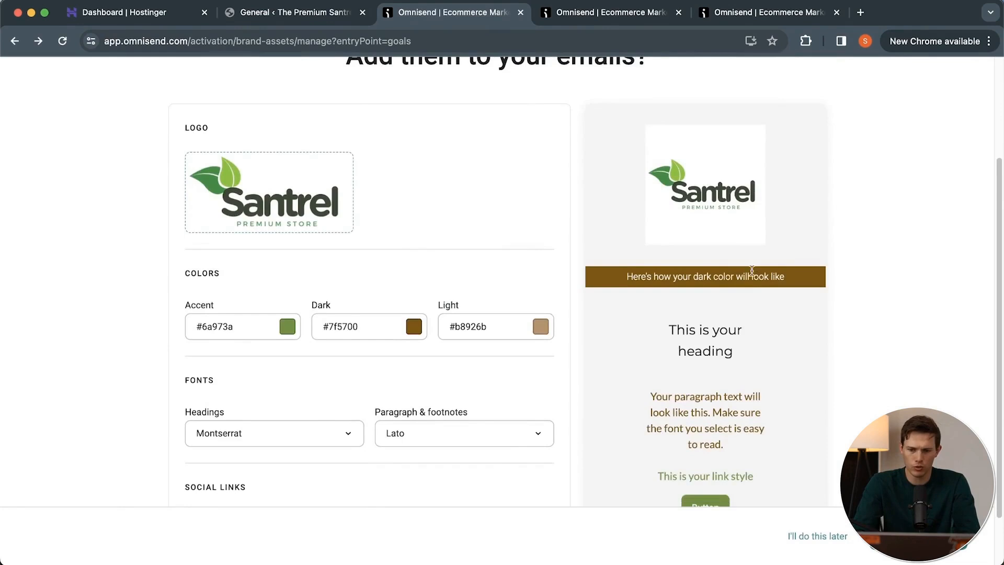
pyautogui.scroll(-2, 751, 270)
pyautogui.scroll(2, 752, 270)
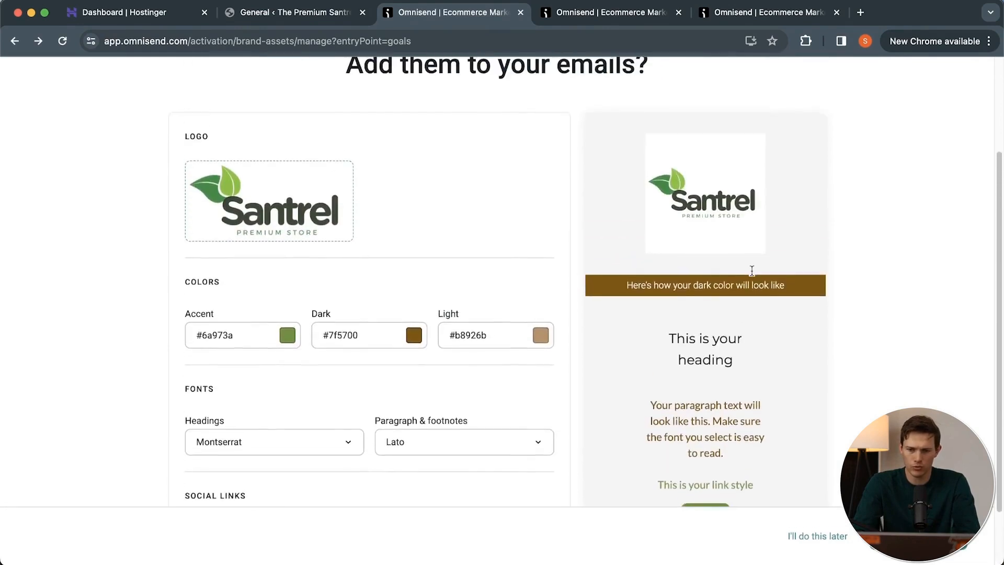
# Visit the Premium Santrel Store homepage and examine its logo, colors and product sections for comparison with the brand assets.
pyautogui.click(280, 16)
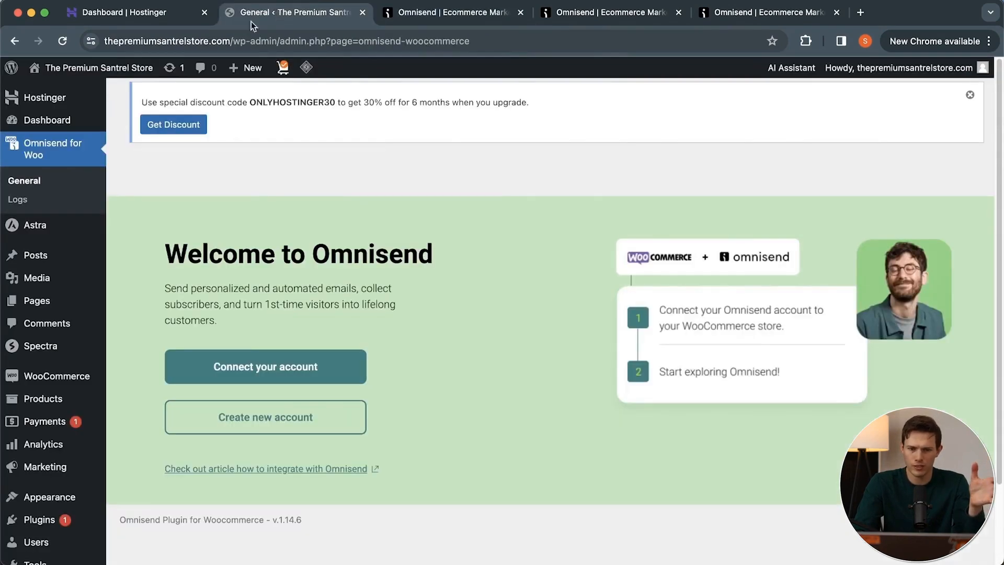
pyautogui.click(81, 71)
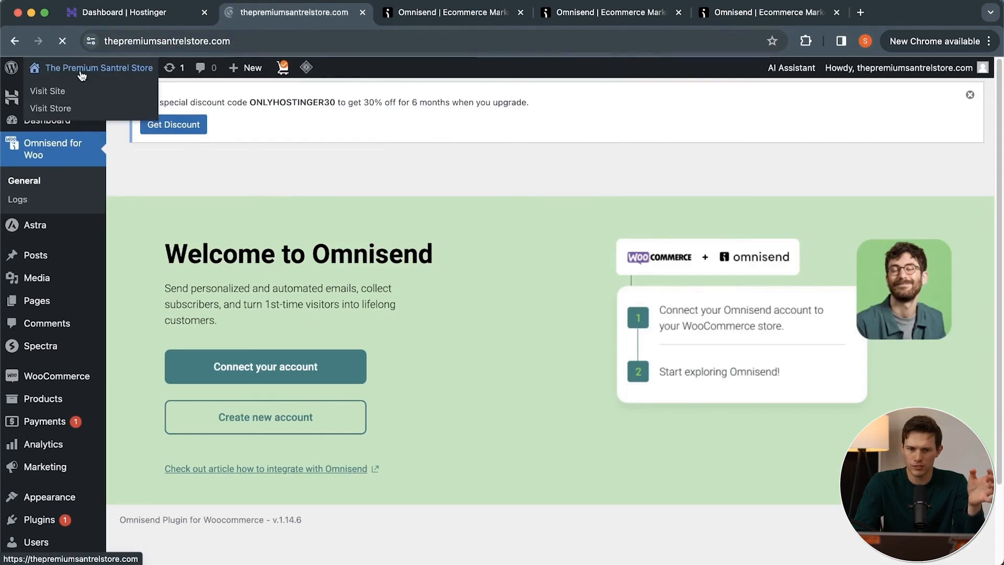
pyautogui.scroll(-2, 541, 331)
pyautogui.scroll(-1, 541, 331)
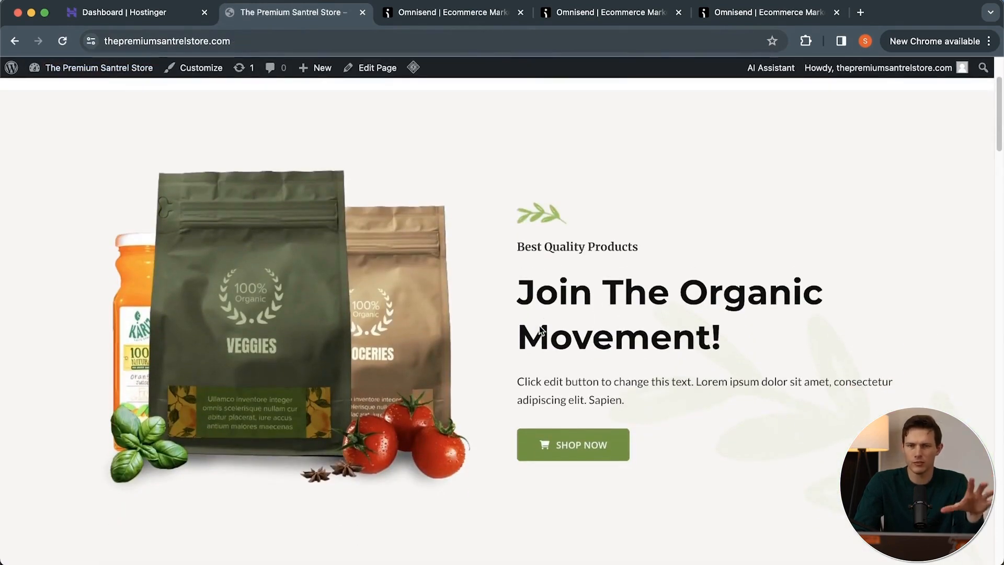
pyautogui.scroll(-3, 541, 330)
pyautogui.scroll(5, 539, 324)
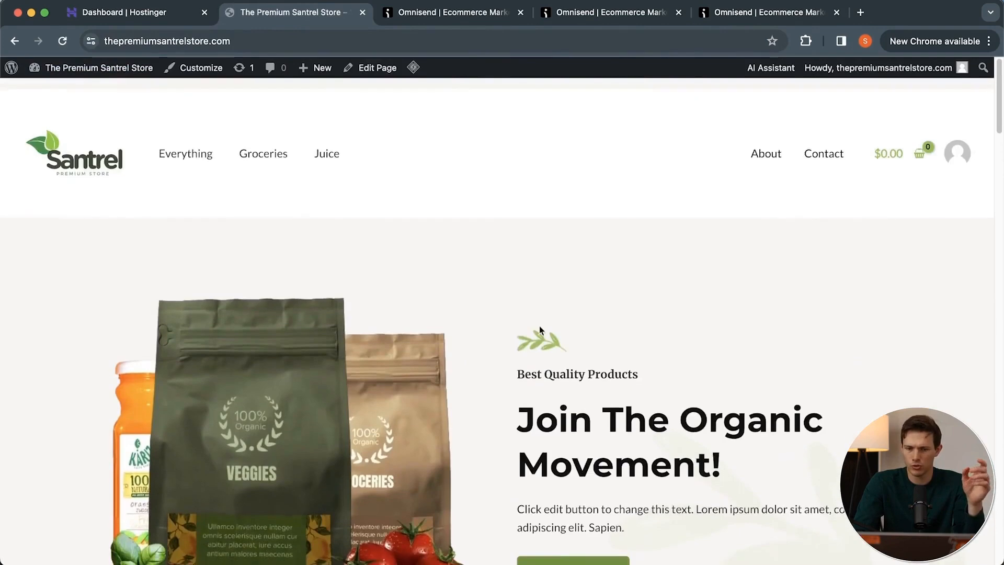
pyautogui.scroll(-10, 505, 255)
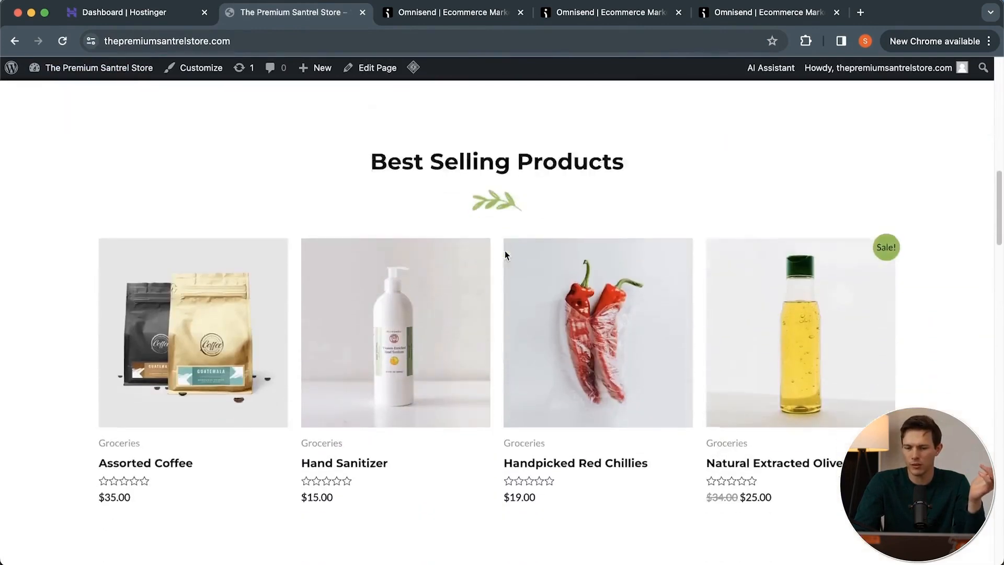
pyautogui.scroll(10, 578, 328)
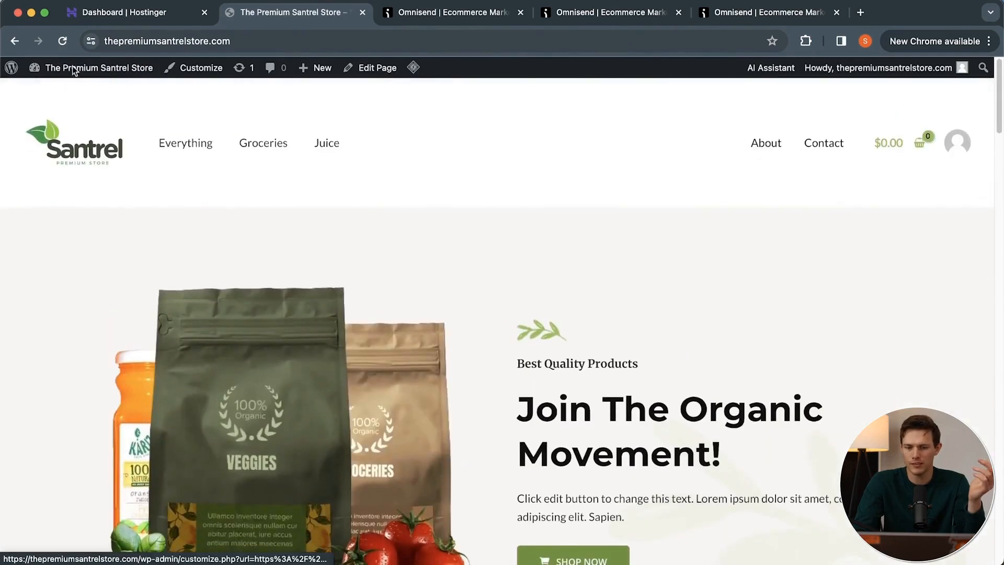
# Return to the Omnisend brand assets page, check the colors and fonts, and leave adding them to emails for another time.
pyautogui.click(717, 18)
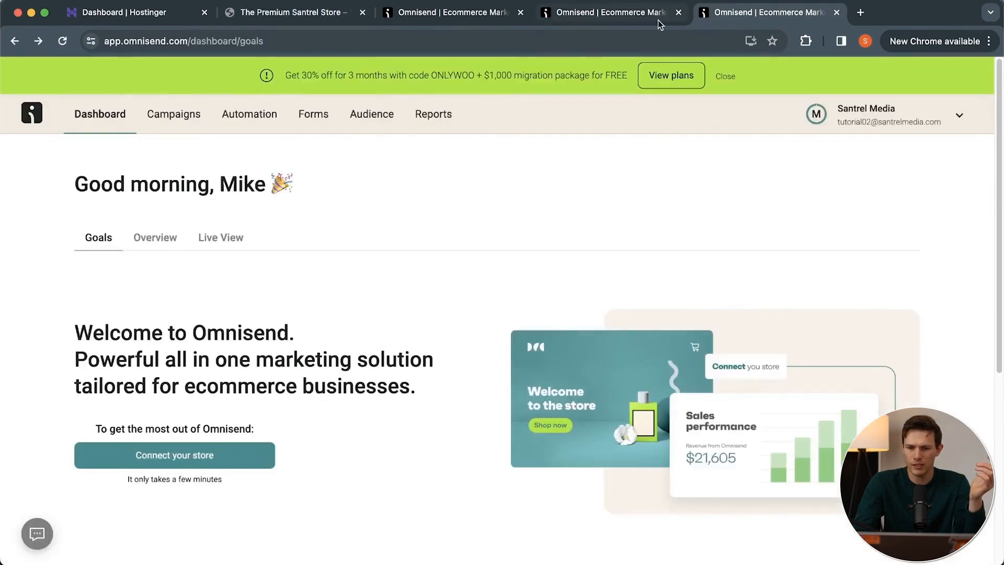
pyautogui.click(638, 20)
pyautogui.click(480, 17)
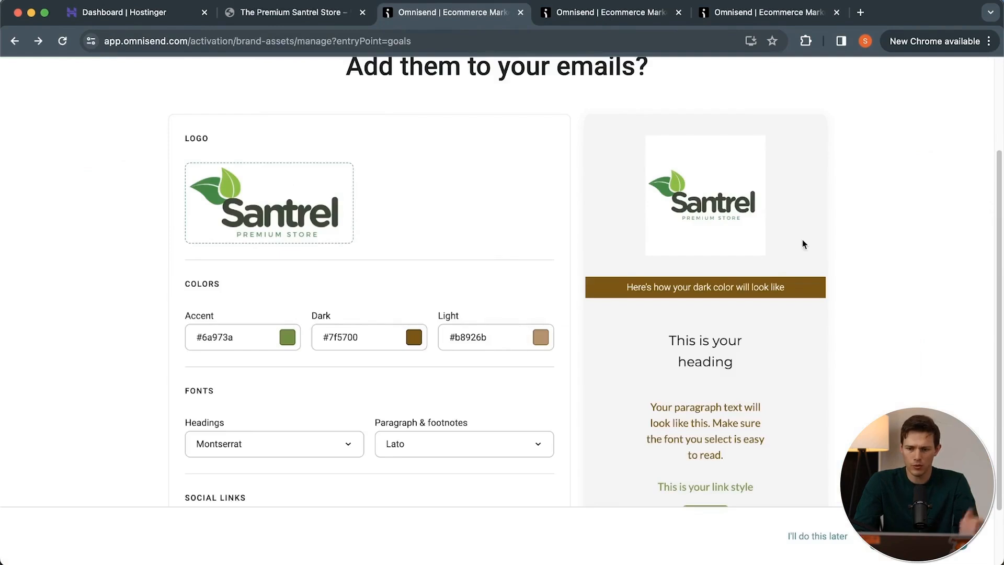
pyautogui.scroll(2, 849, 332)
pyautogui.scroll(-3, 850, 332)
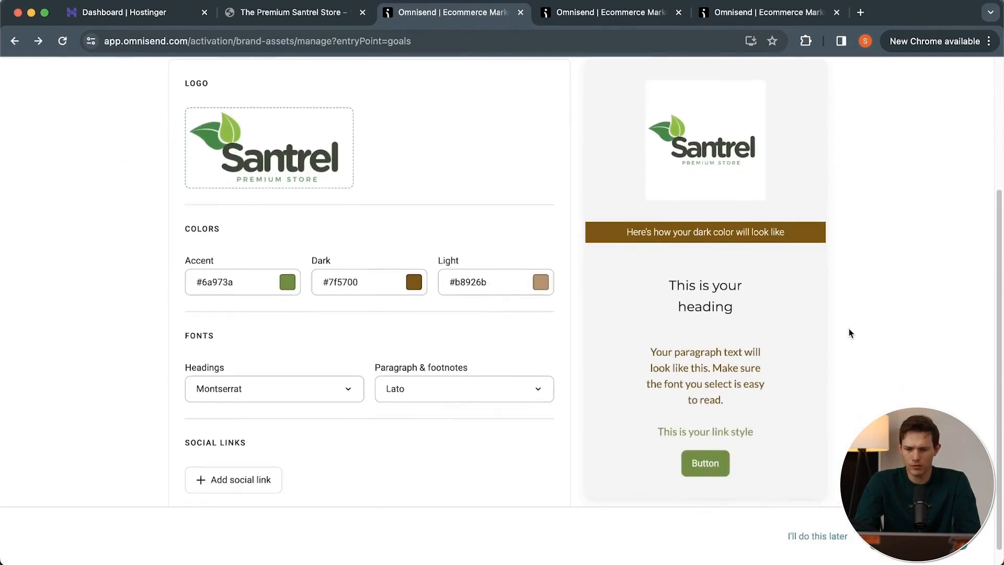
pyautogui.click(366, 287)
pyautogui.scroll(-1, 397, 330)
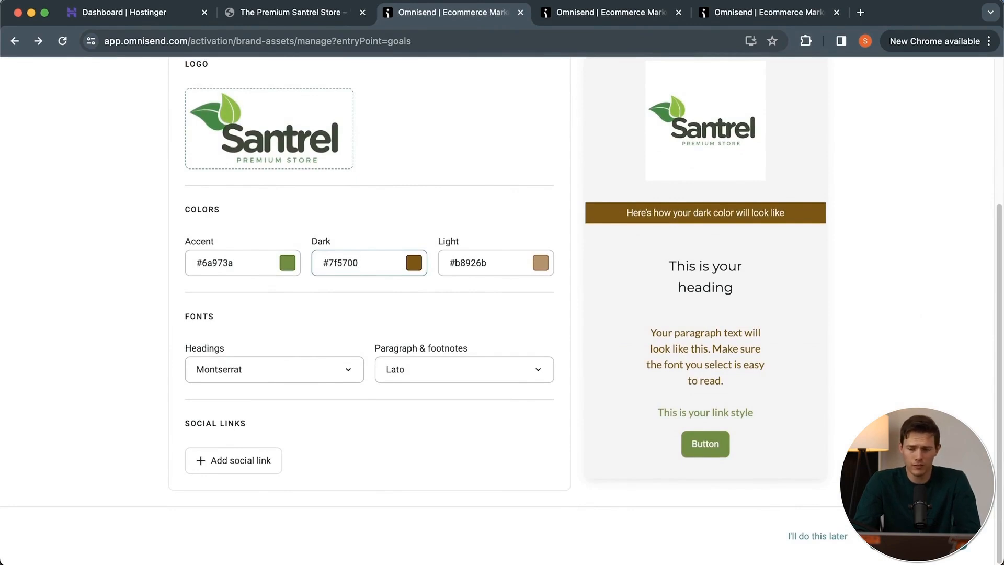
pyautogui.click(818, 536)
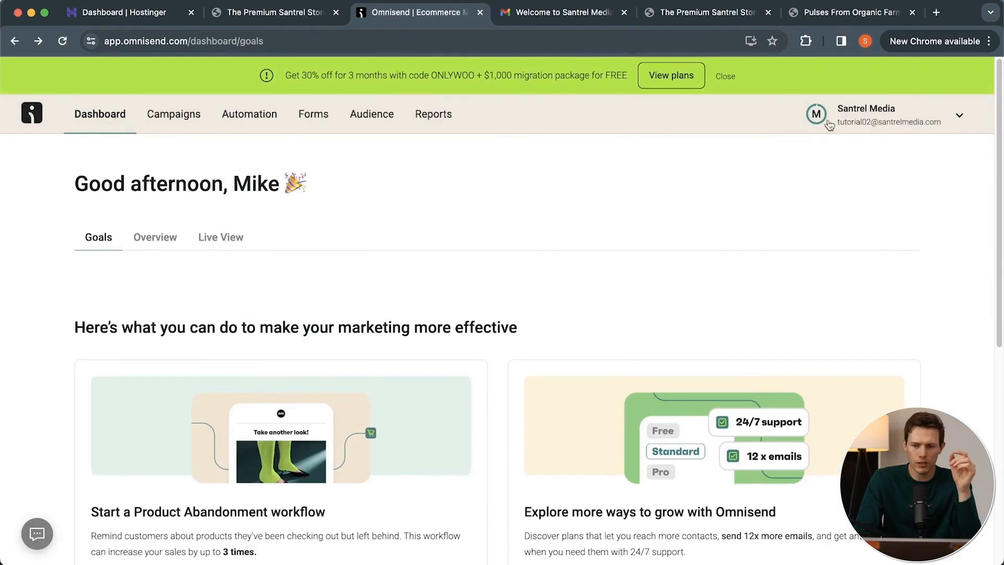
# Open the Omnisend account menu to check the remaining free emails and SMS credit.
pyautogui.click(917, 117)
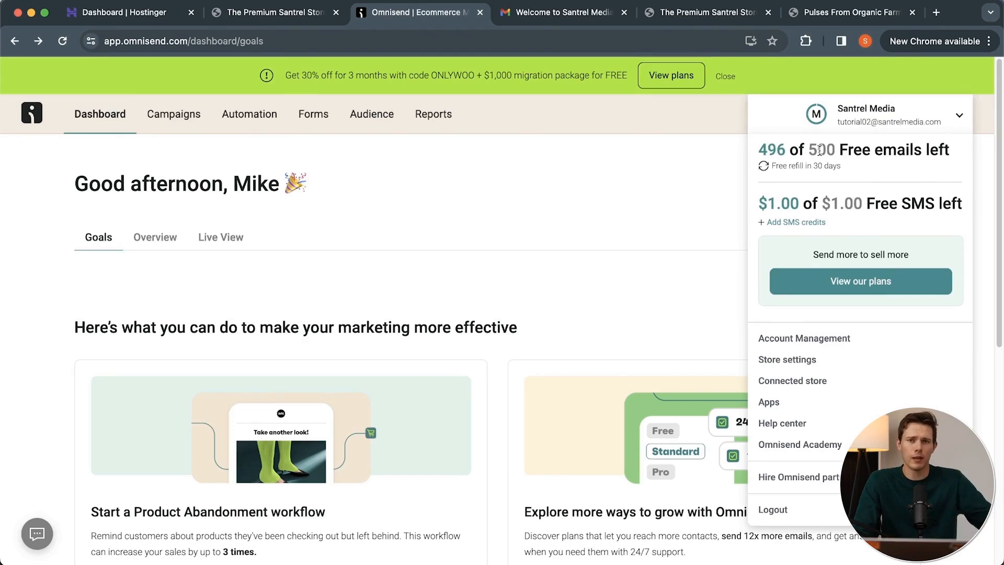
# Open the Omnisend pricing plans and compare the contacts, emails, SMS and monthly price of the Standard and Pro plans.
pyautogui.click(881, 289)
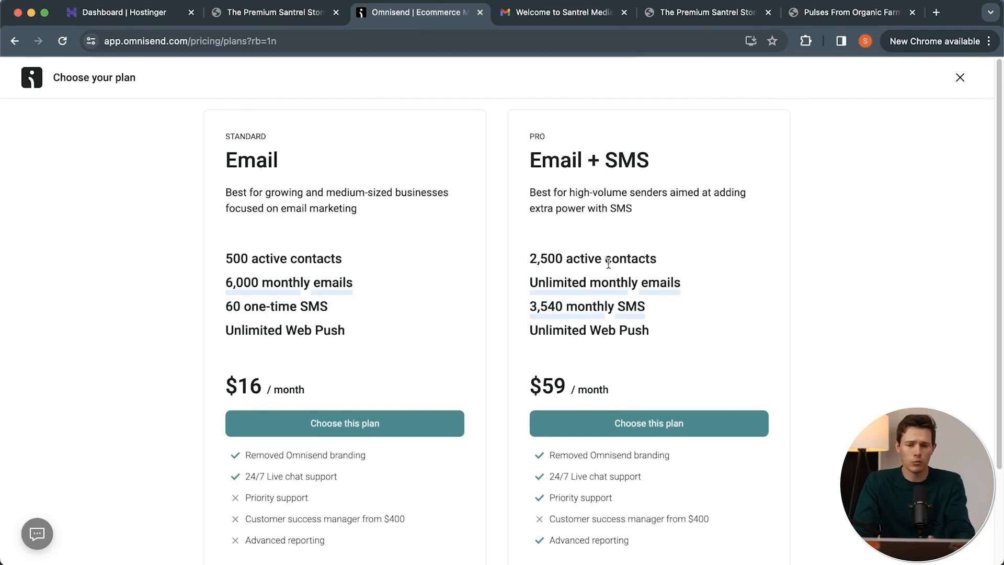
pyautogui.scroll(-1, 474, 344)
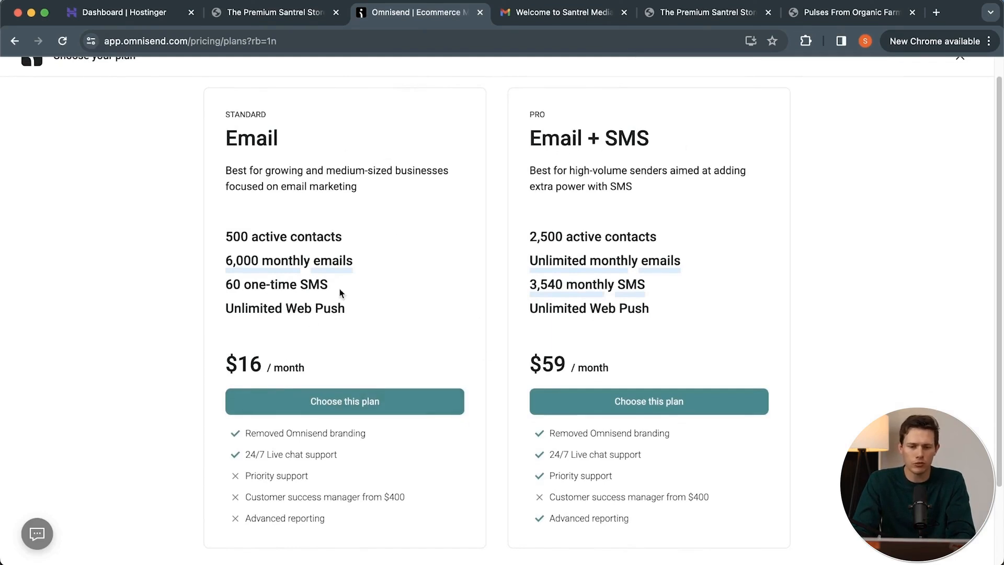
pyautogui.moveTo(306, 363); pyautogui.dragTo(206, 369)
pyautogui.click(426, 365)
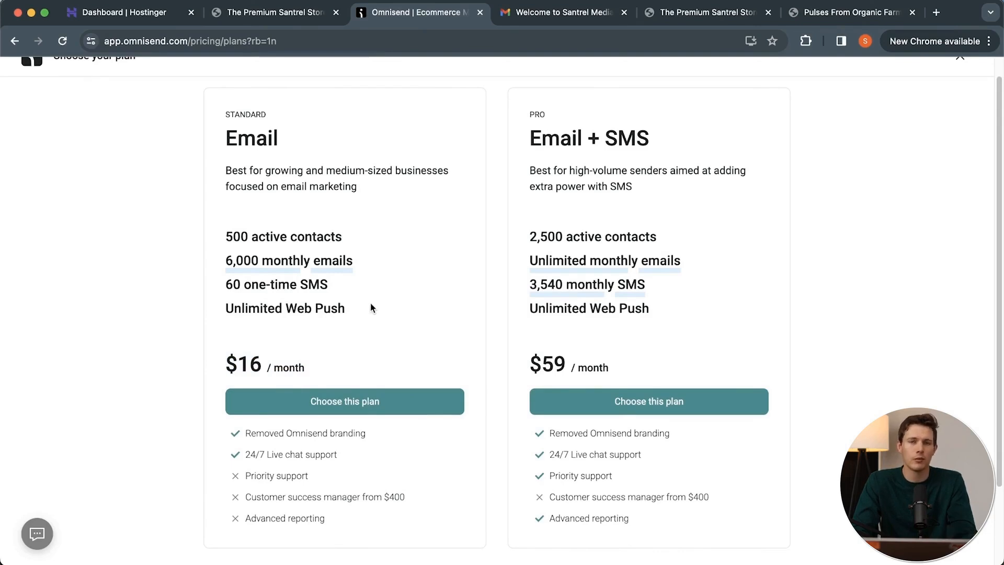
pyautogui.scroll(-3, 403, 328)
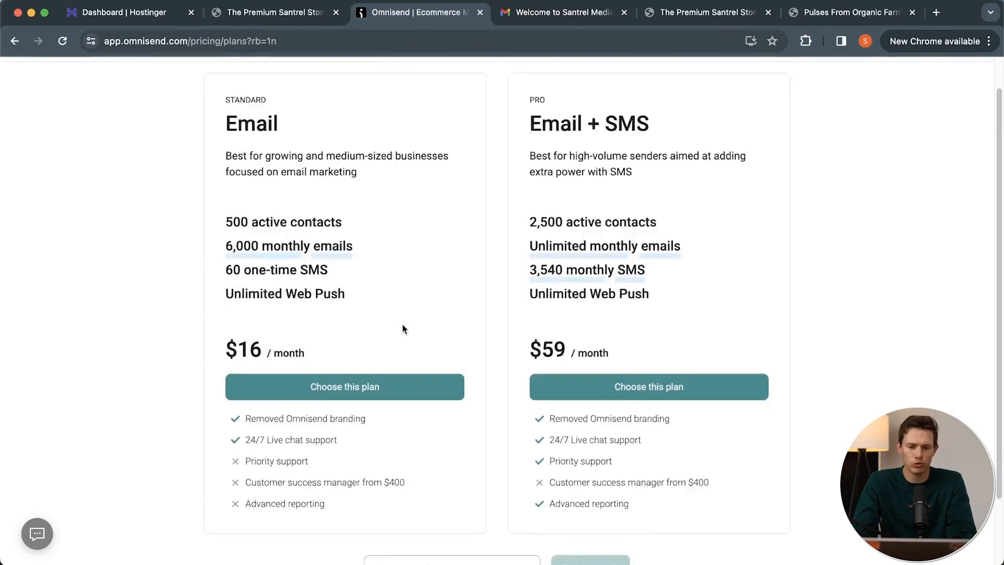
pyautogui.scroll(1, 402, 328)
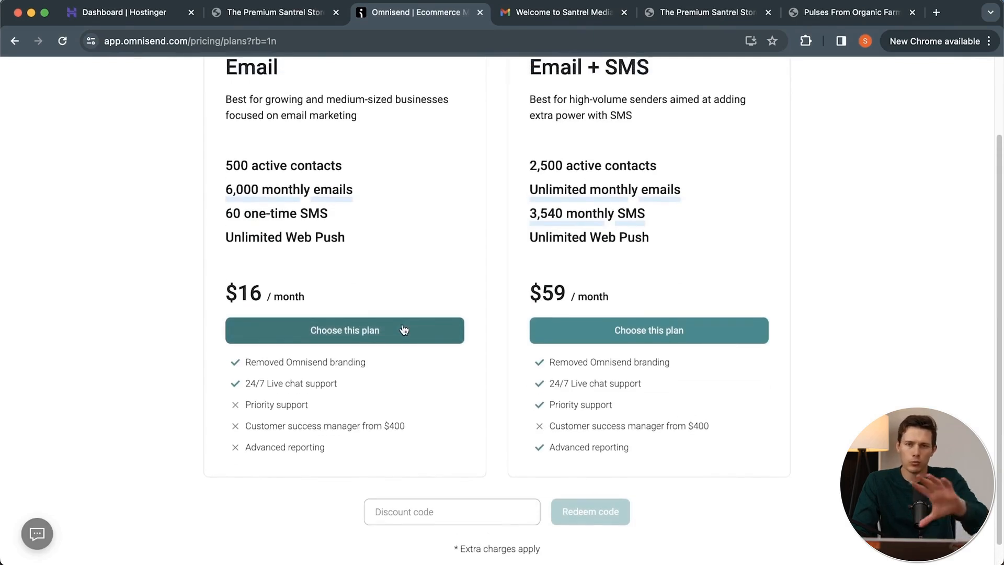
# Choose the Standard Email plan at $16 per month, fill in the name for the billing address and save it.
pyautogui.click(361, 331)
pyautogui.click(638, 432)
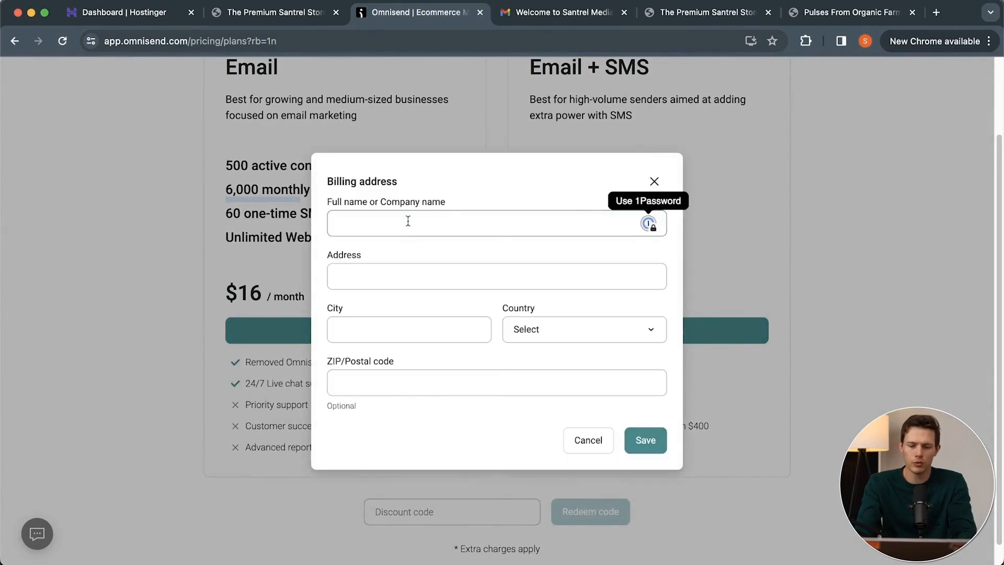
pyautogui.write('M')
pyautogui.click(649, 438)
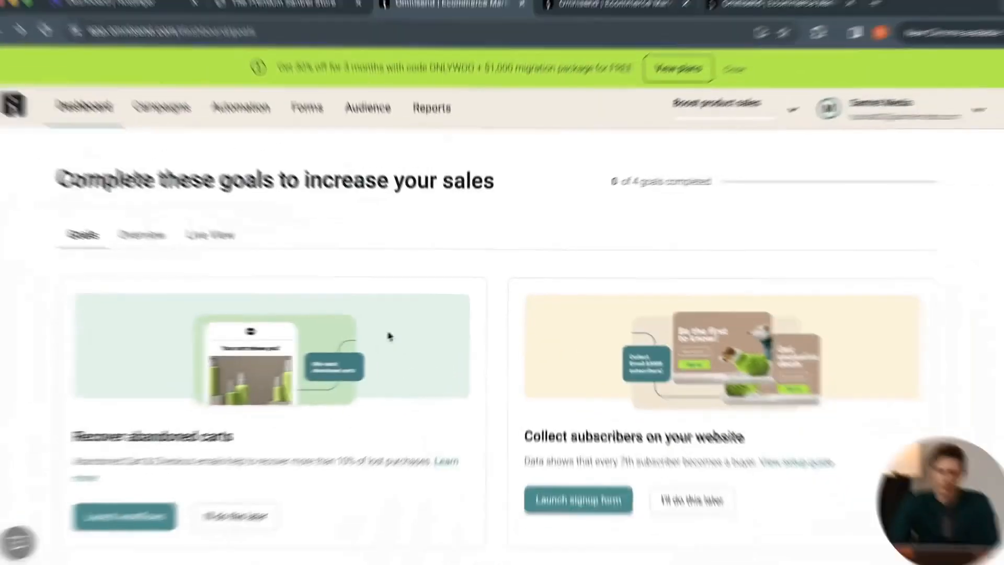
# Review the suggested goals for increasing sales on the Omnisend dashboard.
pyautogui.scroll(-4, 344, 318)
pyautogui.scroll(-3, 344, 318)
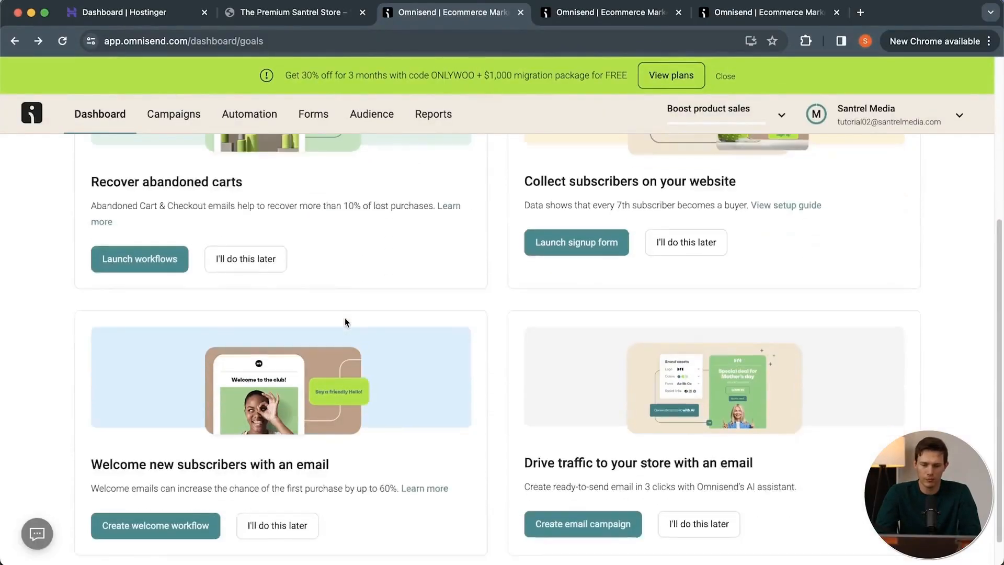
pyautogui.scroll(5, 485, 451)
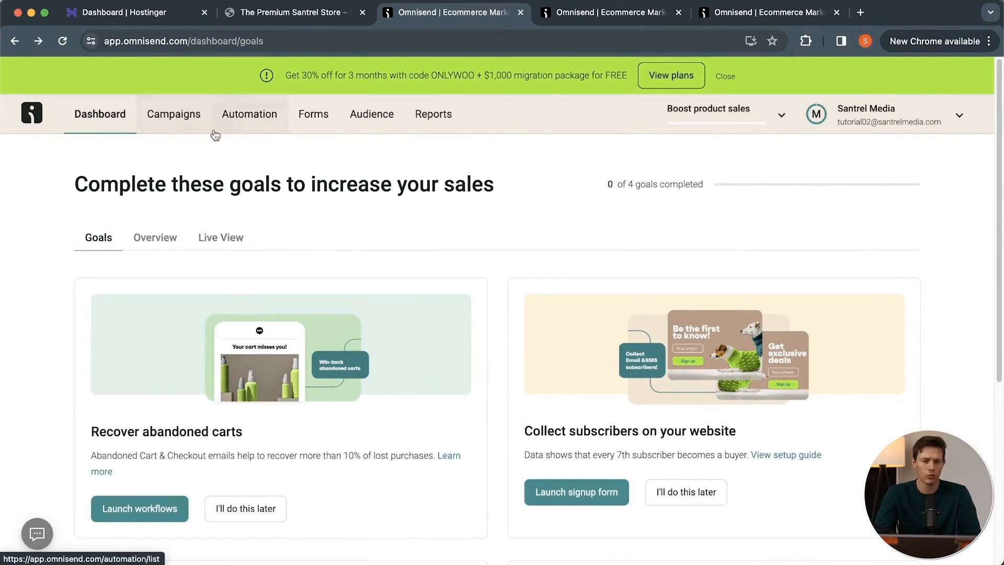
# Look through the Campaigns, Automation and Forms sections to see what each one offers.
pyautogui.click(187, 121)
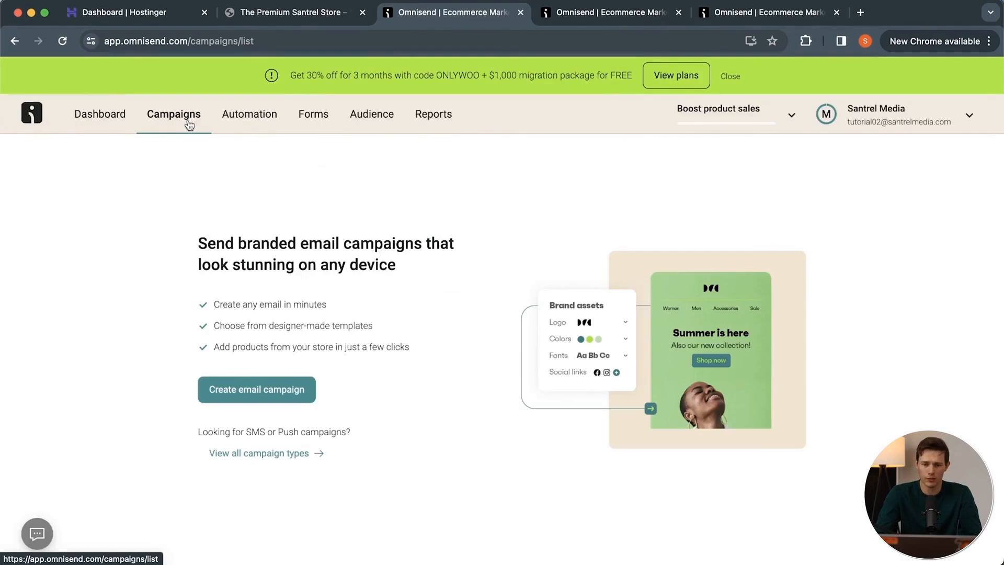
pyautogui.click(238, 119)
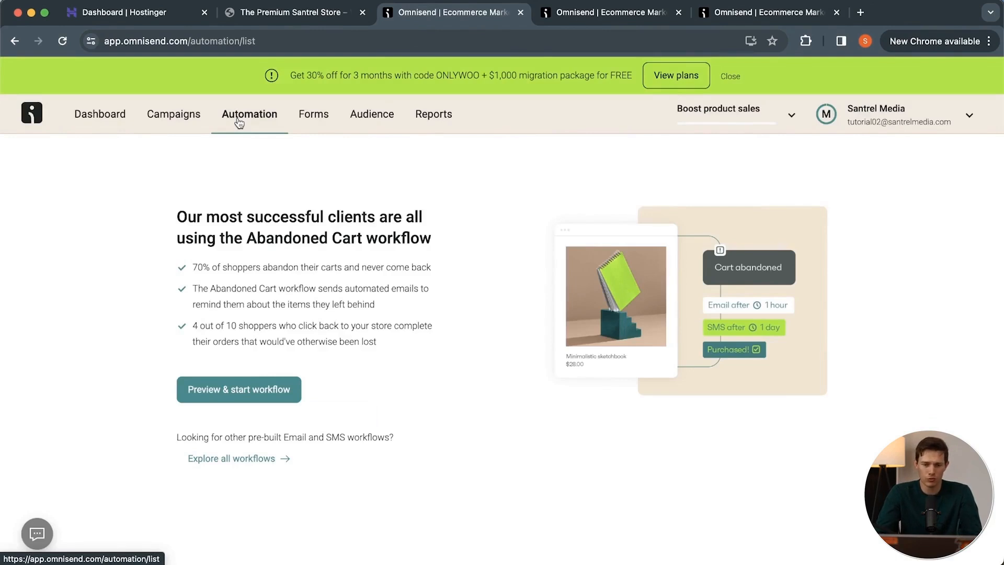
pyautogui.click(312, 126)
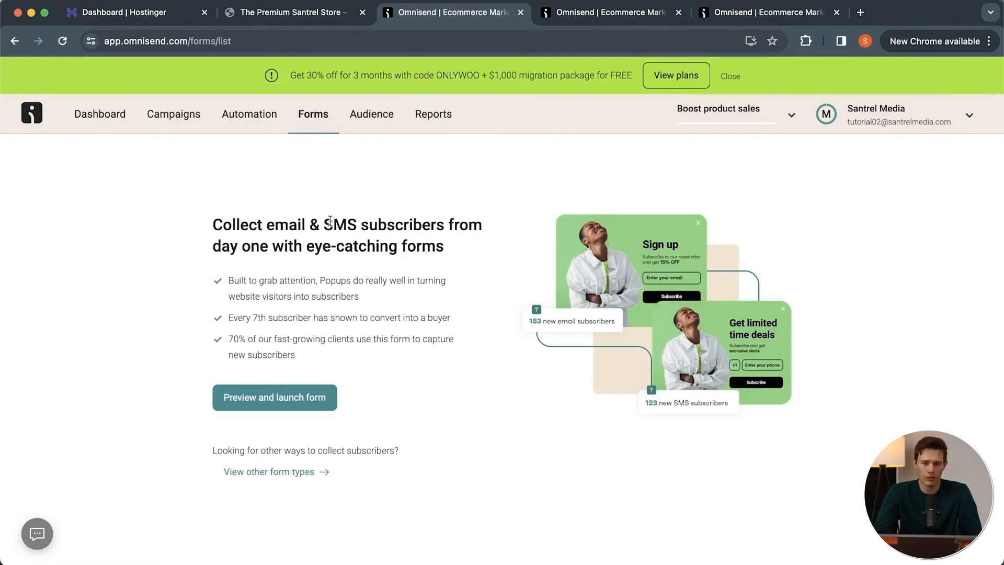
# Look over the audience's contact list and segments, and view the standard campaign reports.
pyautogui.click(380, 116)
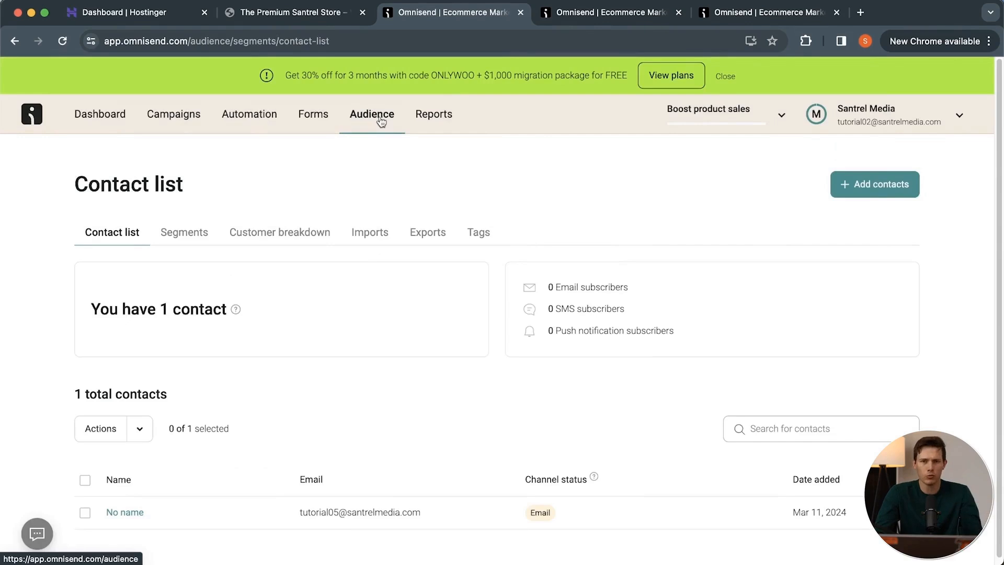
pyautogui.click(186, 234)
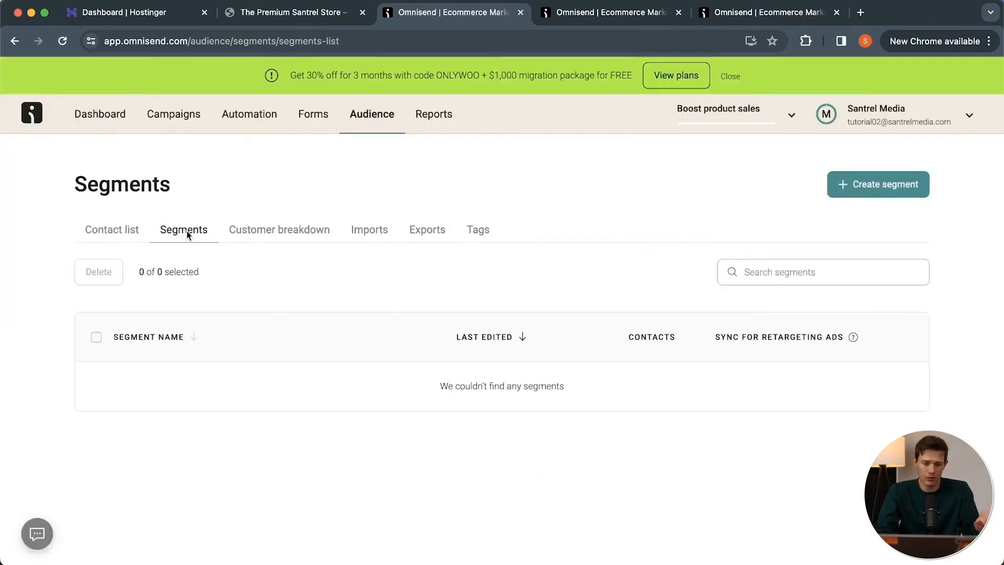
pyautogui.click(135, 229)
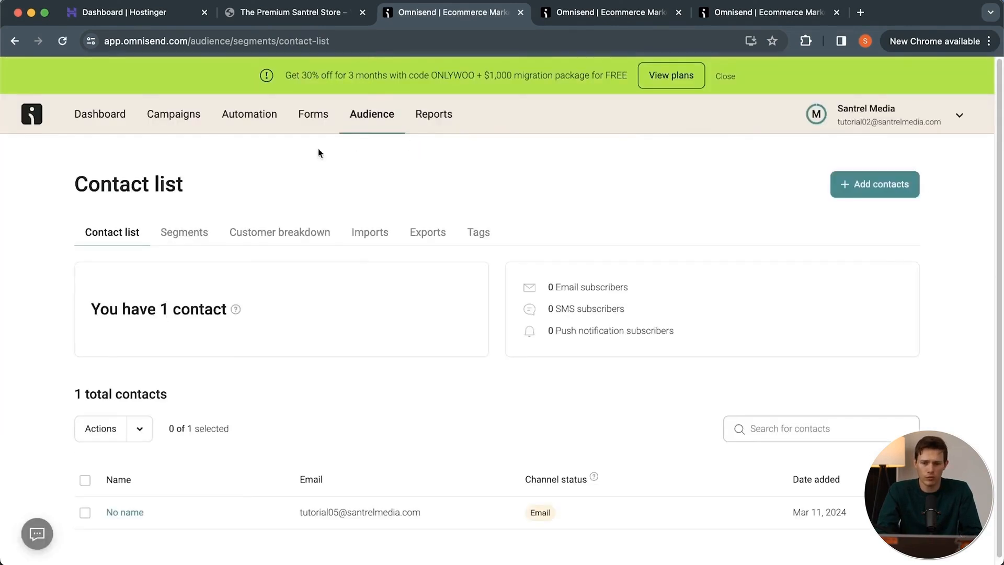
pyautogui.click(430, 125)
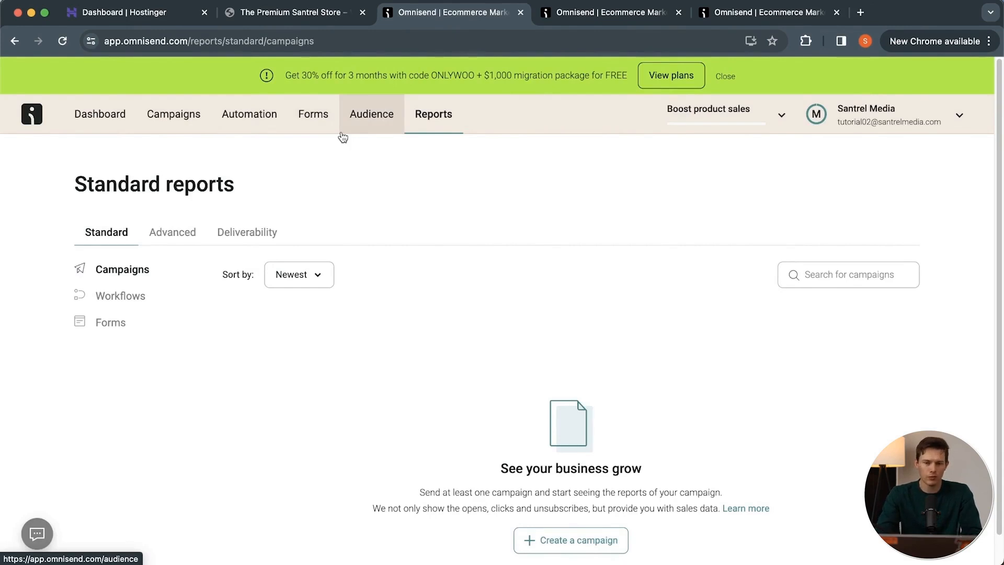
# Turn on the Abandoned Cart & Checkout workflows using only emails, and return to the automation list.
pyautogui.click(258, 123)
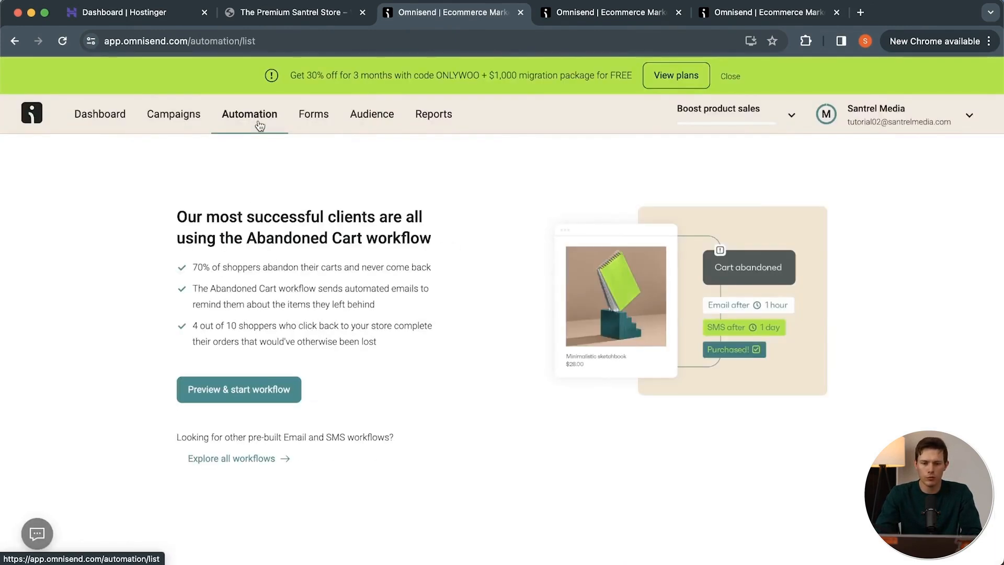
pyautogui.click(257, 396)
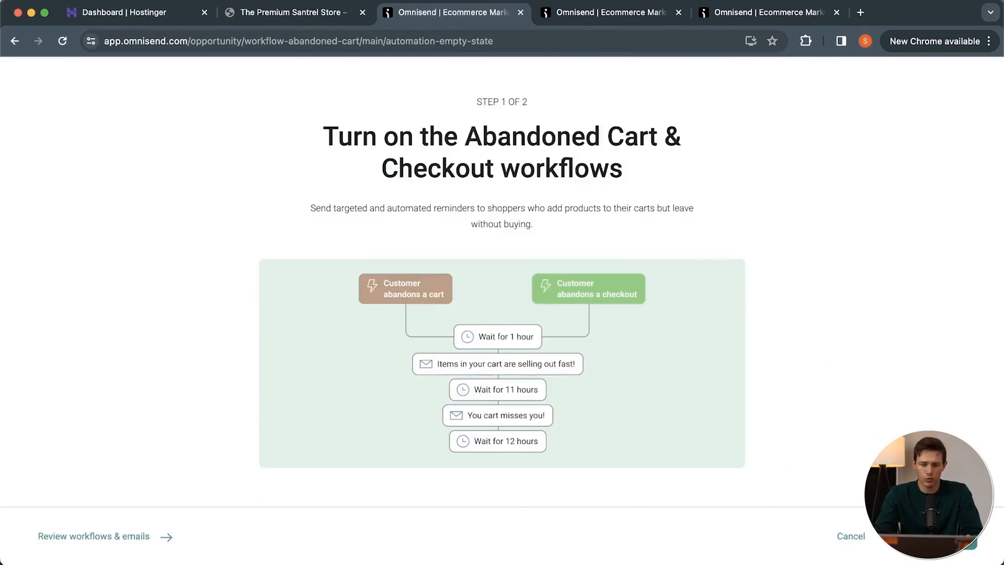
pyautogui.click(933, 536)
pyautogui.scroll(-1, 765, 384)
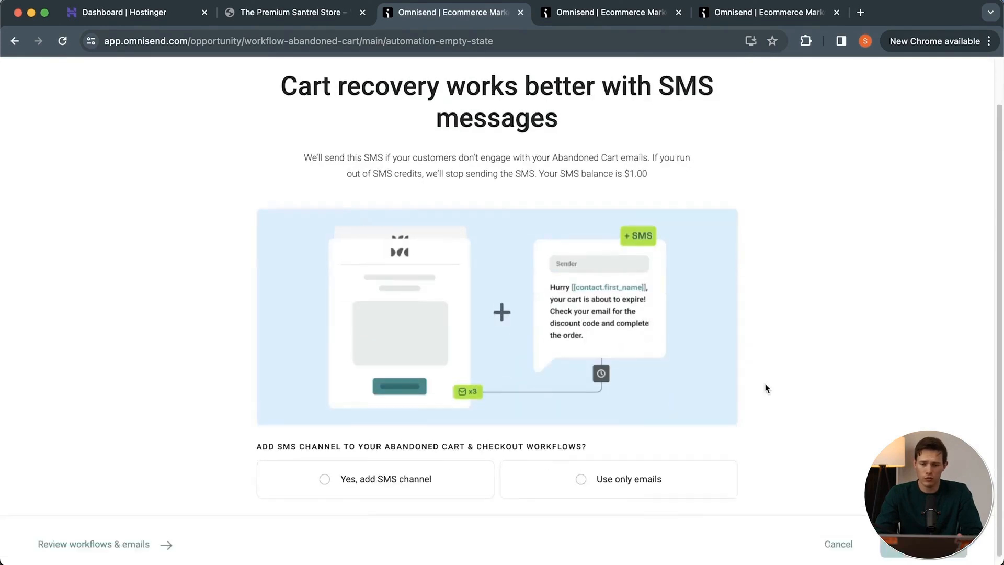
pyautogui.scroll(-1, 765, 384)
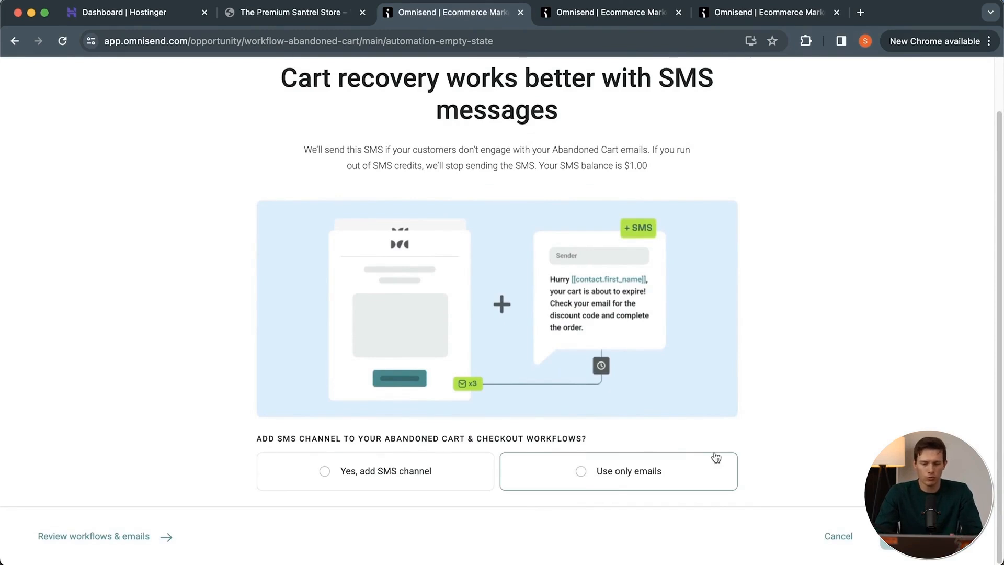
pyautogui.click(689, 460)
pyautogui.click(941, 536)
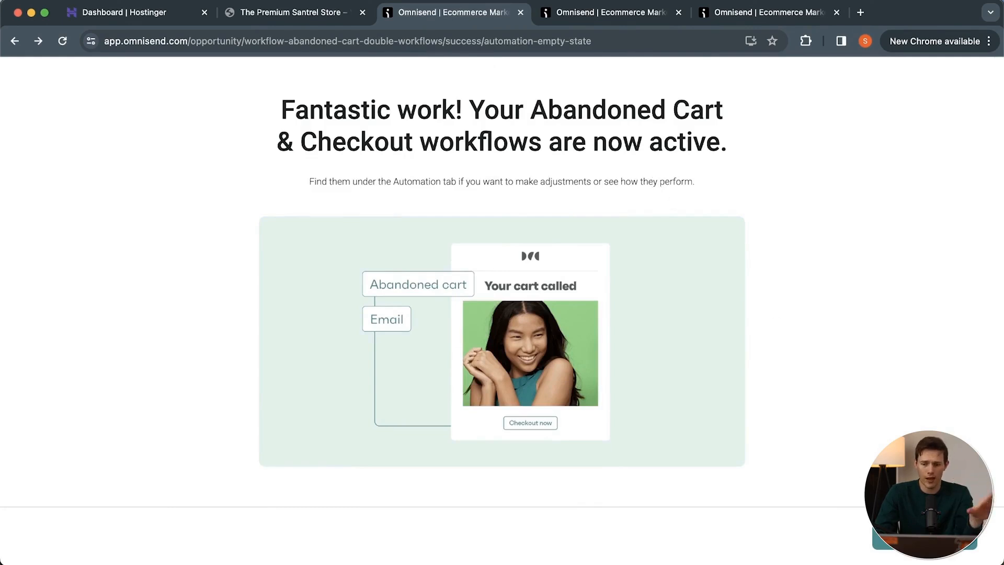
pyautogui.click(925, 537)
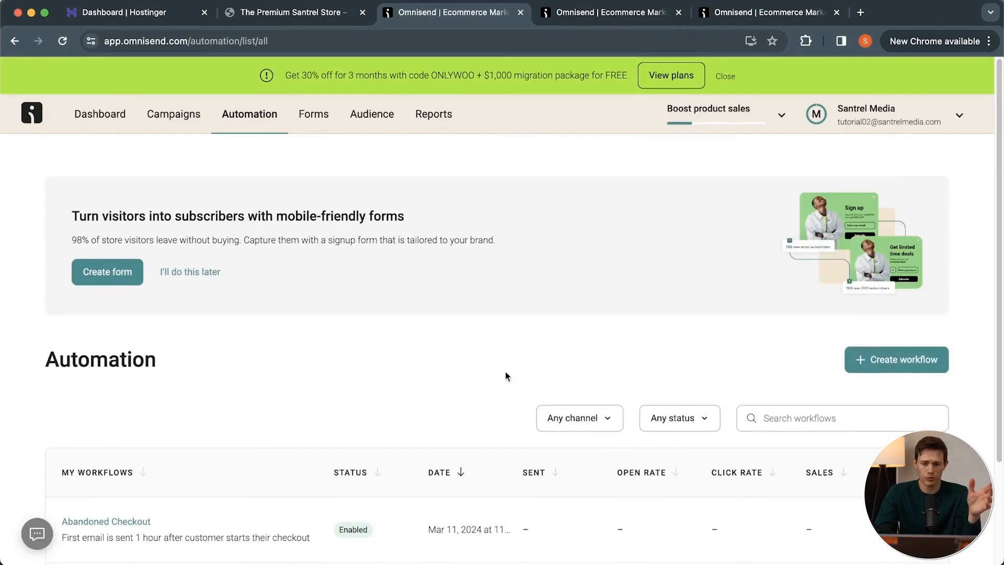
# Open the Abandoned Checkout workflow from the automation list and check its trigger filters.
pyautogui.scroll(-5, 479, 360)
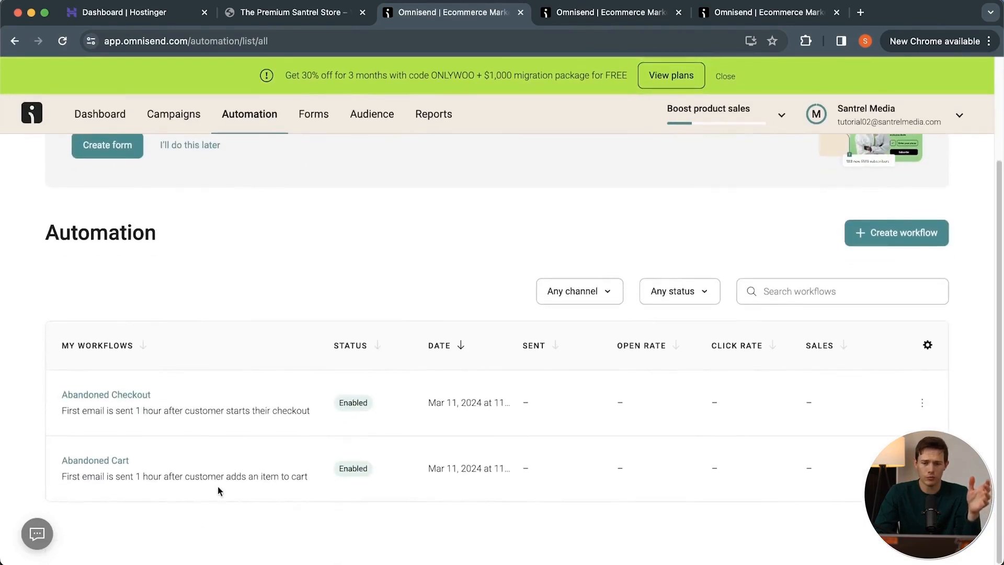
pyautogui.click(97, 396)
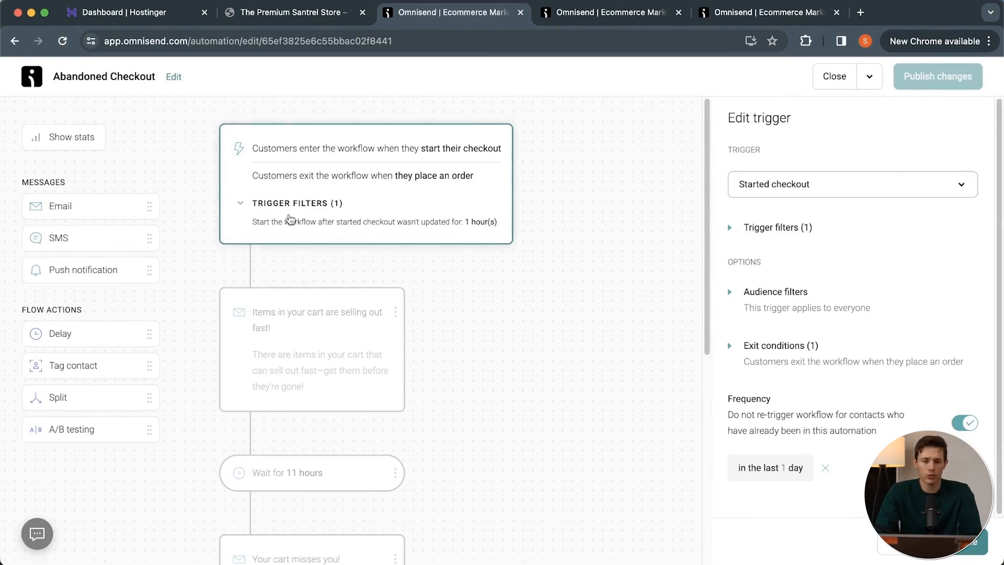
pyautogui.click(241, 205)
pyautogui.click(241, 205)
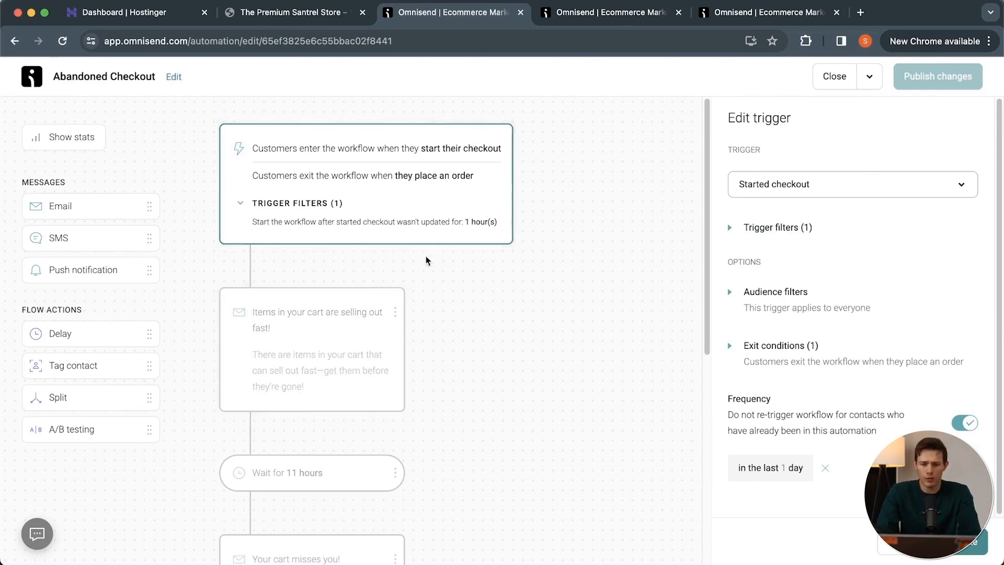
# Examine the reminder emails and waiting periods in the Abandoned Checkout workflow from the trigger to the exit.
pyautogui.click(298, 374)
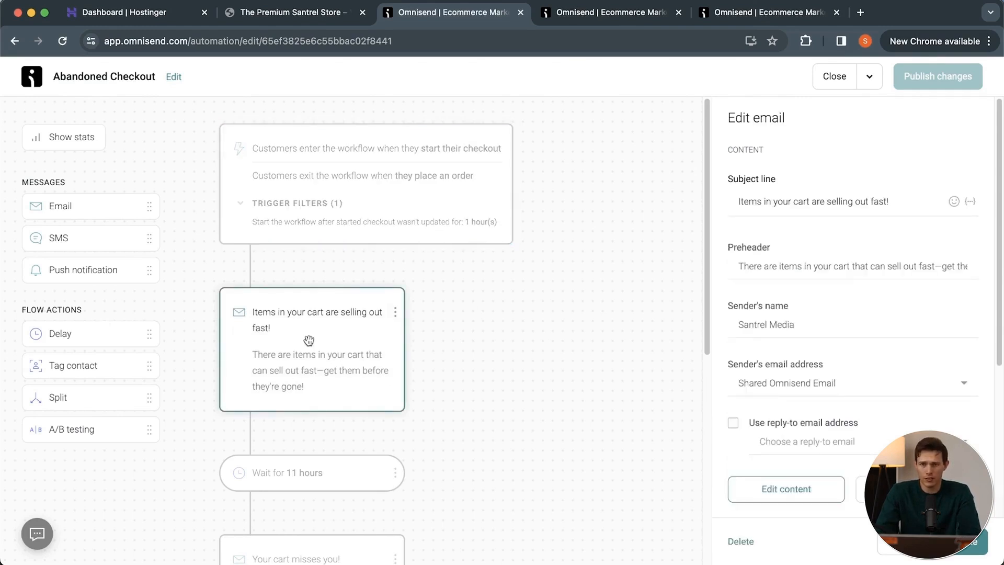
pyautogui.scroll(-4, 308, 341)
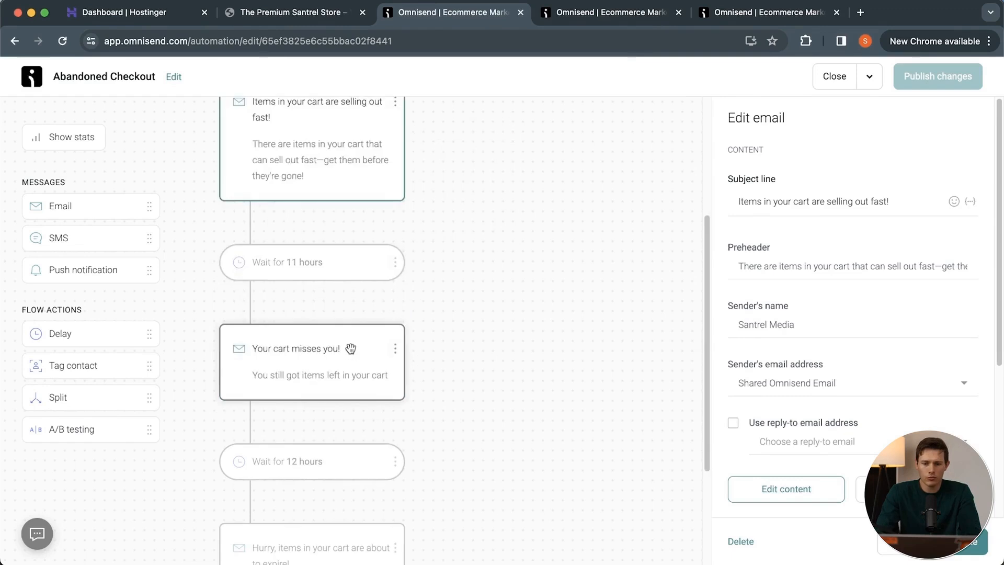
pyautogui.click(350, 348)
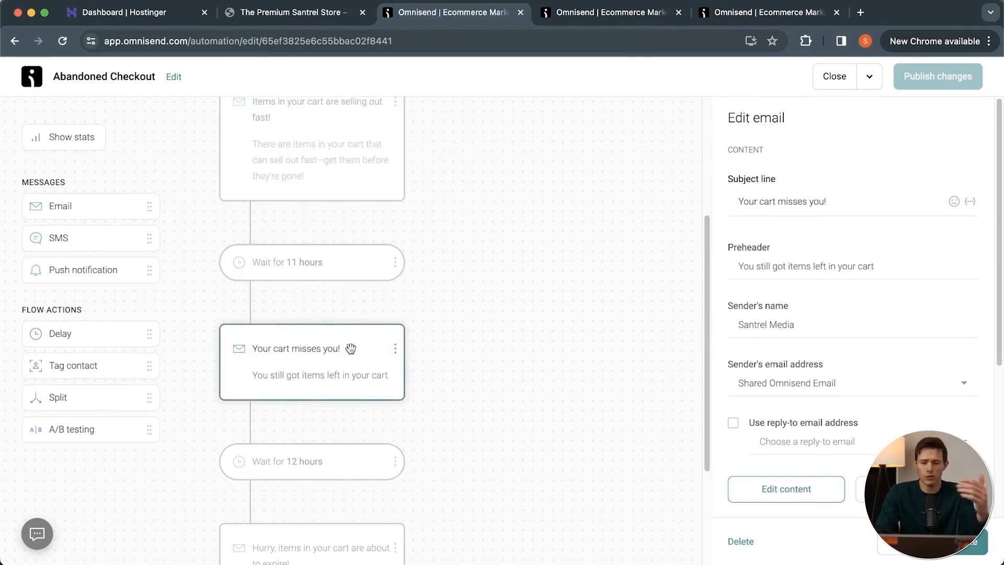
pyautogui.scroll(-3, 351, 348)
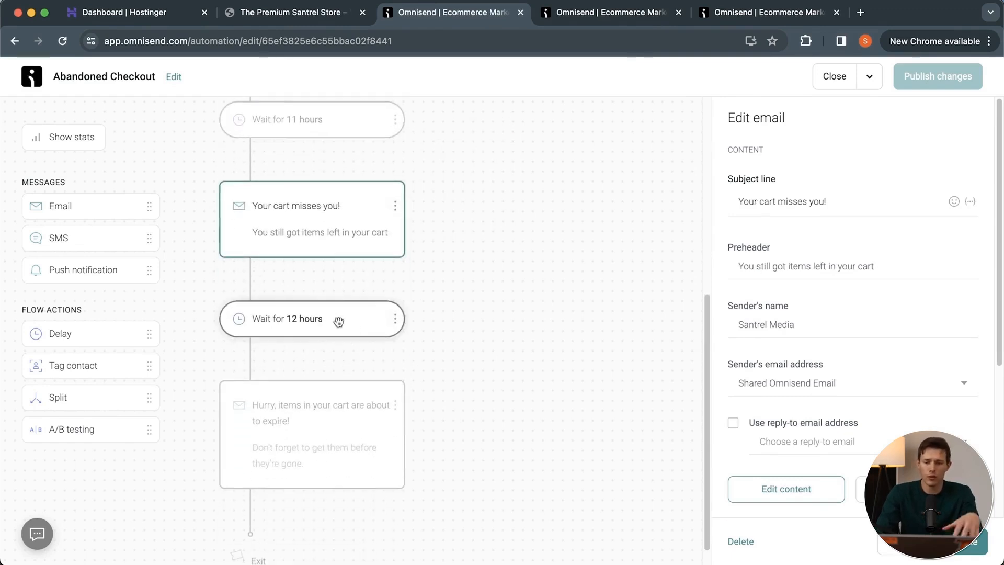
pyautogui.click(339, 322)
pyautogui.click(341, 419)
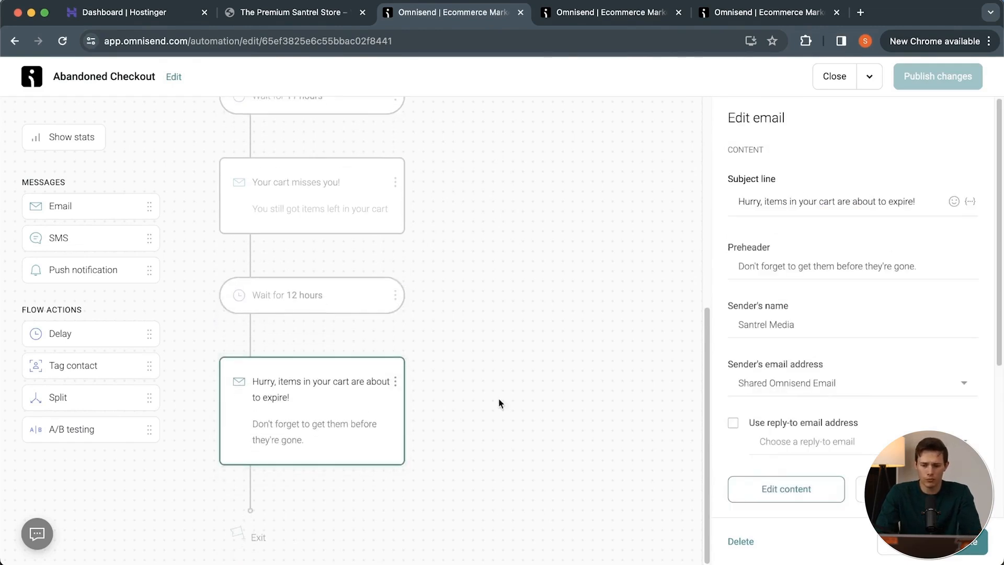
pyautogui.scroll(1, 499, 400)
pyautogui.scroll(-1, 499, 400)
pyautogui.scroll(6, 499, 403)
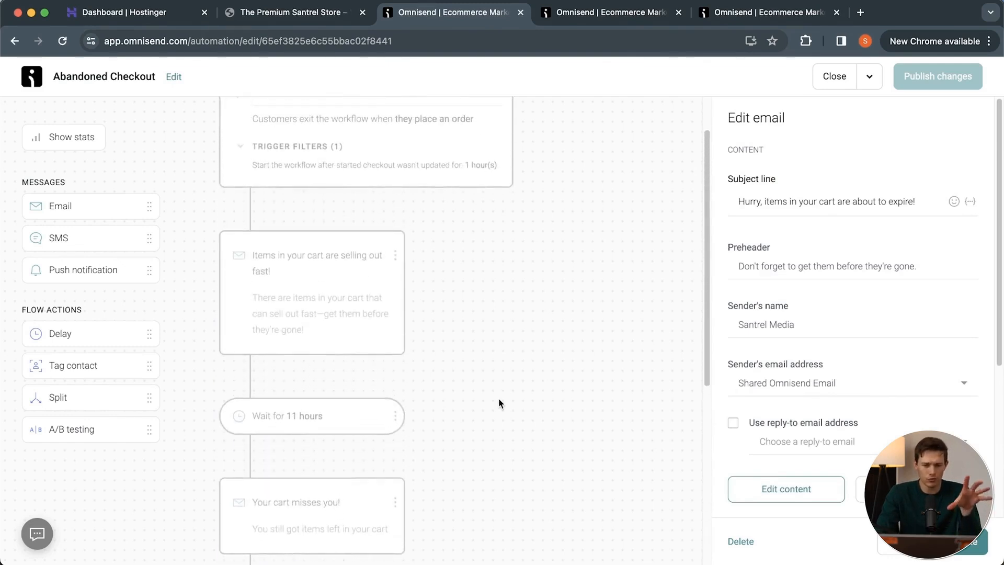
pyautogui.scroll(1, 500, 403)
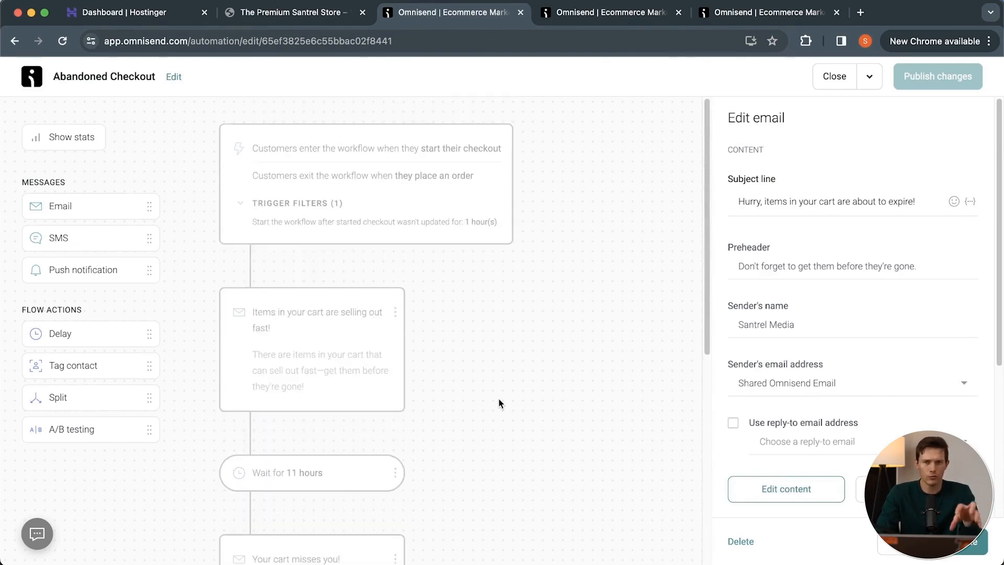
# Open the content of the "Items in your cart are selling out fast!" email for editing and review its layout and product blocks.
pyautogui.click(368, 346)
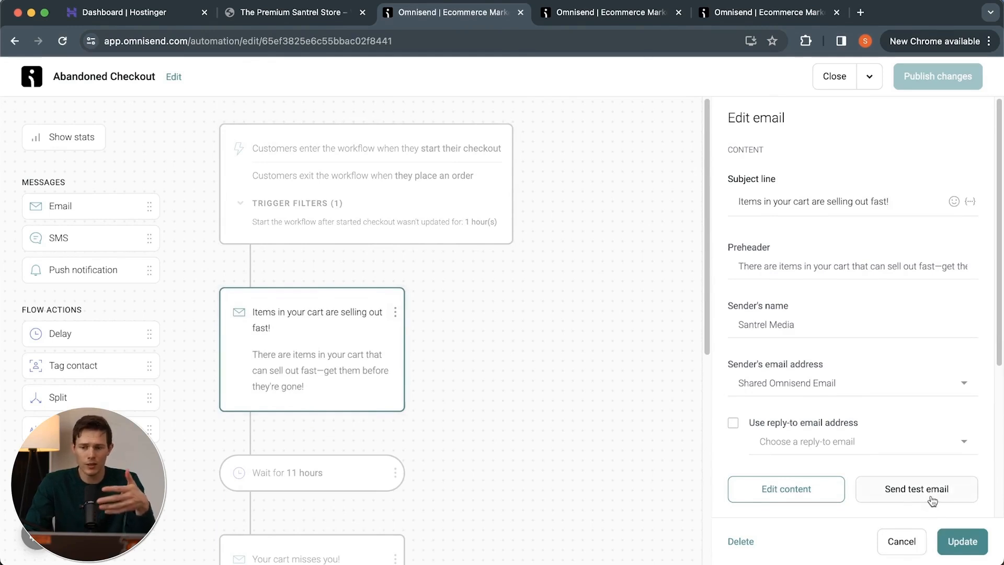
pyautogui.click(804, 501)
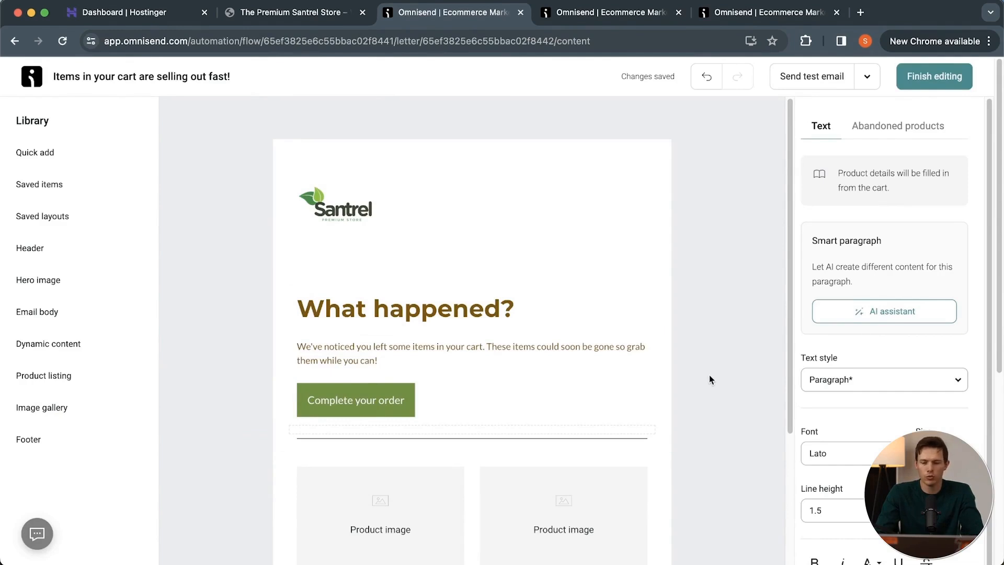
pyautogui.scroll(-5, 710, 379)
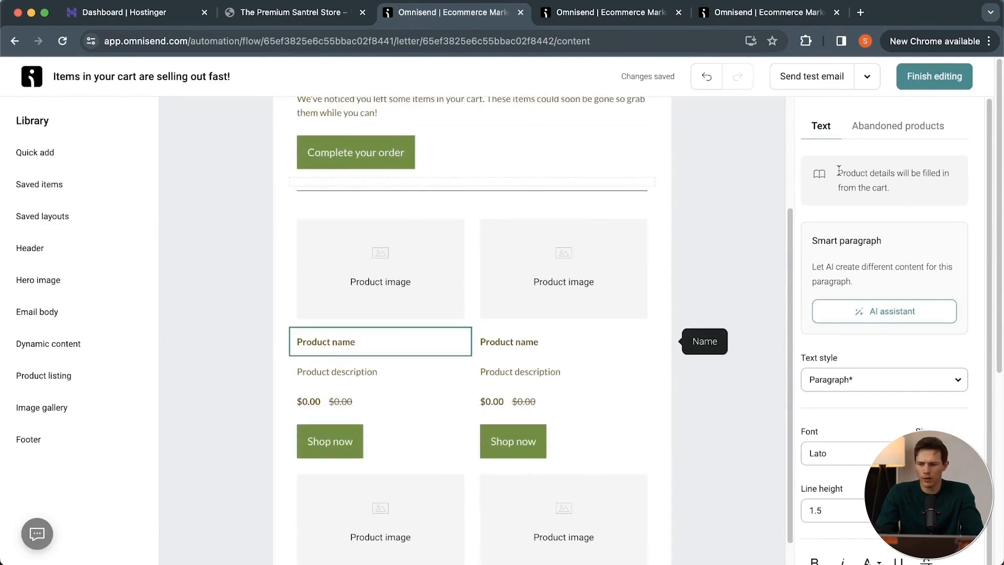
# Review the product details note, the product blocks and the footer of the "Items in your cart are selling out fast!" email.
pyautogui.moveTo(839, 171); pyautogui.dragTo(896, 188)
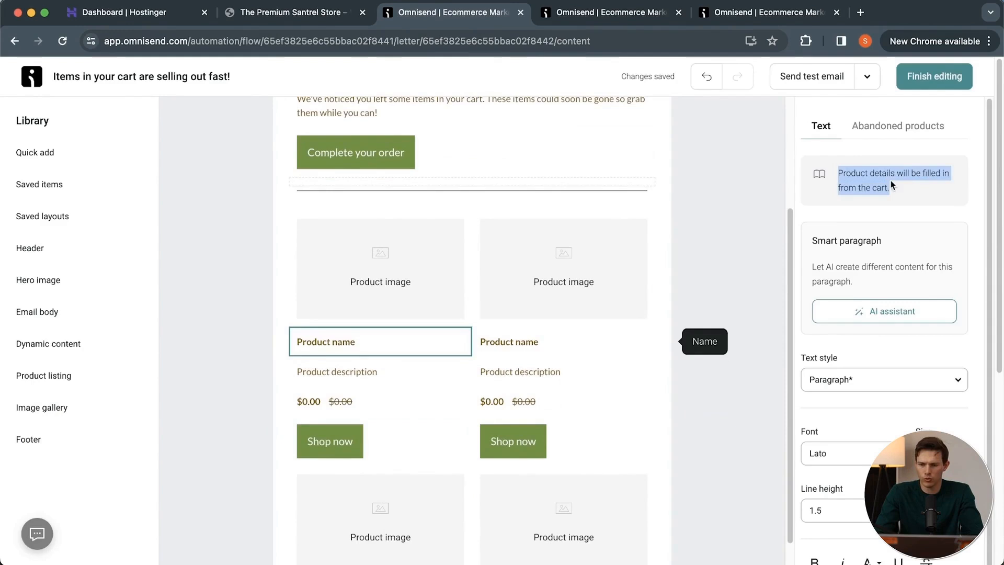
pyautogui.click(728, 265)
pyautogui.scroll(-4, 729, 264)
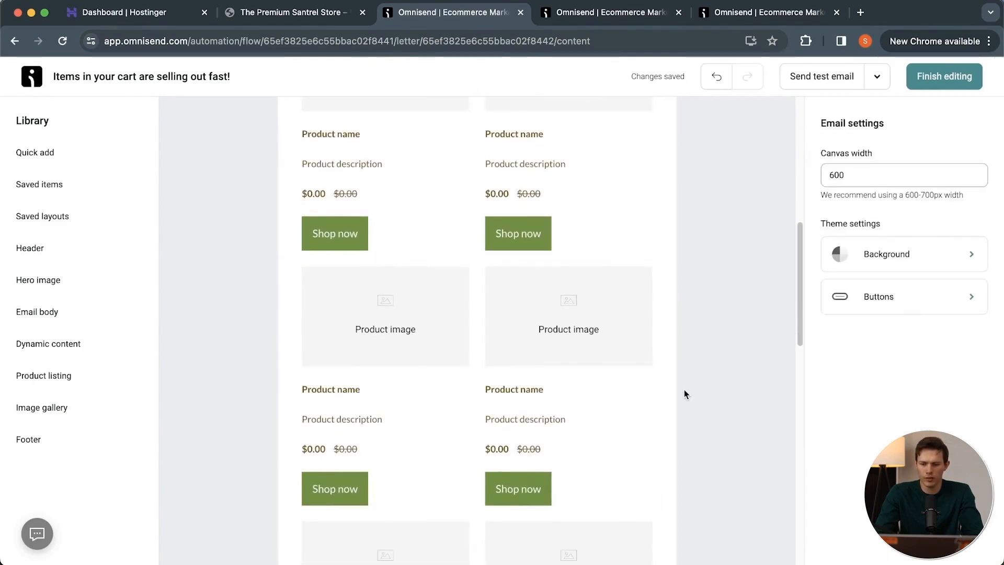
pyautogui.scroll(-3, 684, 394)
pyautogui.scroll(-8, 684, 394)
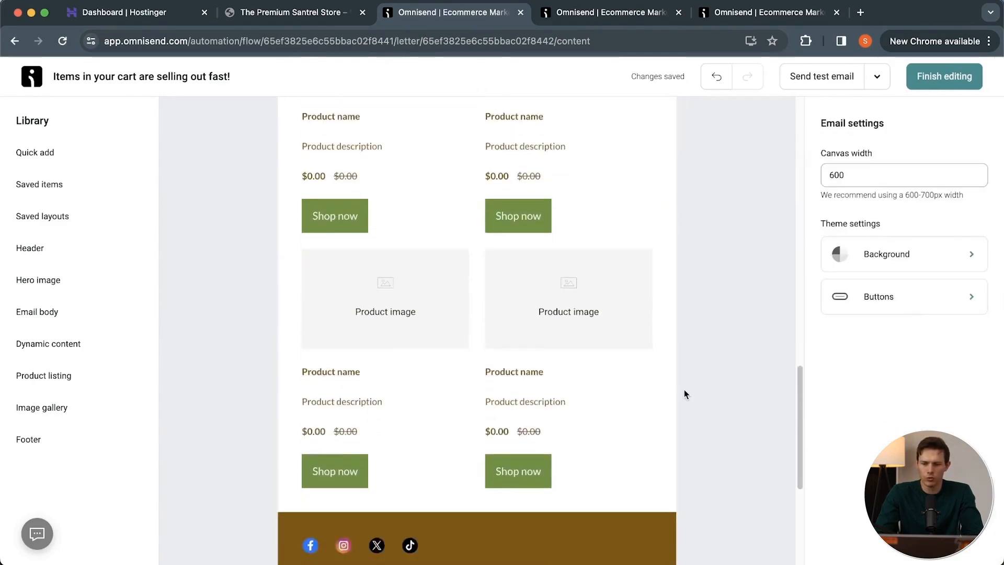
pyautogui.scroll(-1, 723, 429)
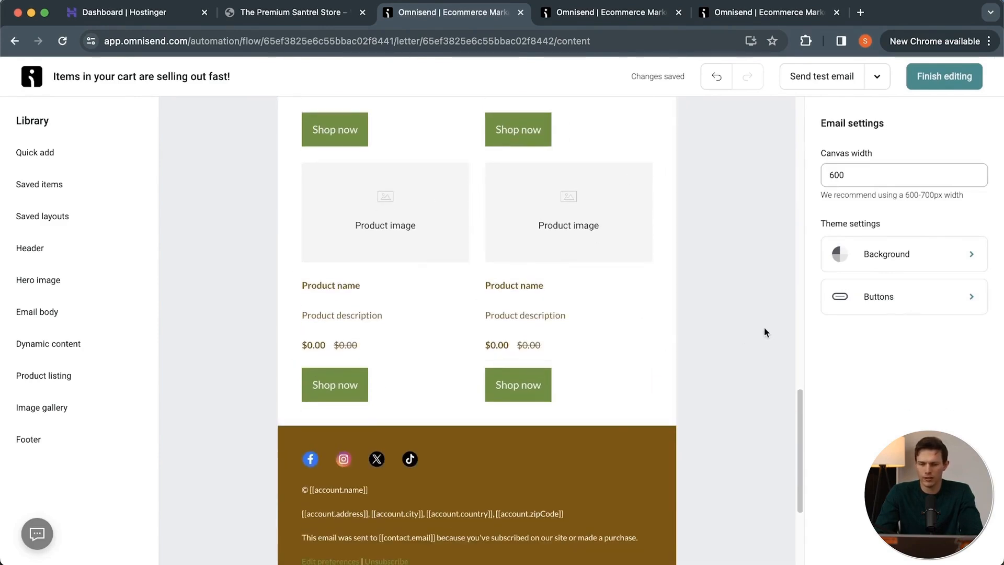
pyautogui.scroll(3, 791, 298)
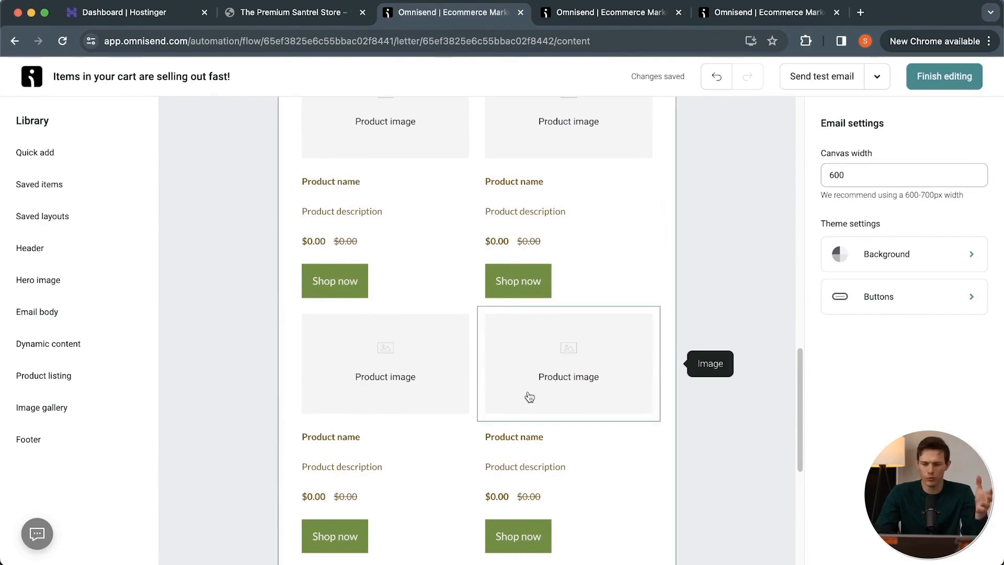
pyautogui.scroll(-10, 529, 397)
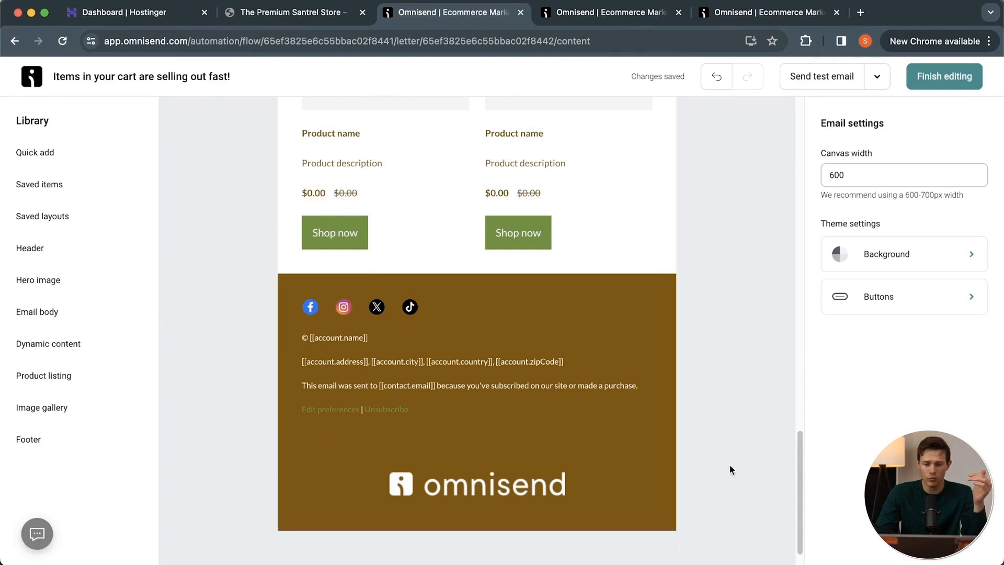
pyautogui.scroll(15, 732, 457)
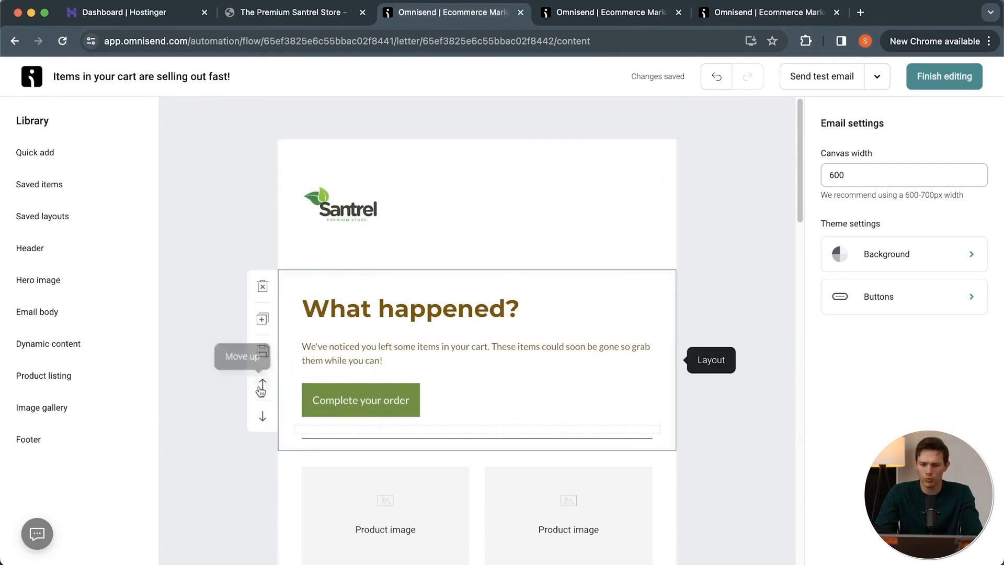
# Duplicate the "What happened?" layout in the email and delete the copy.
pyautogui.click(263, 320)
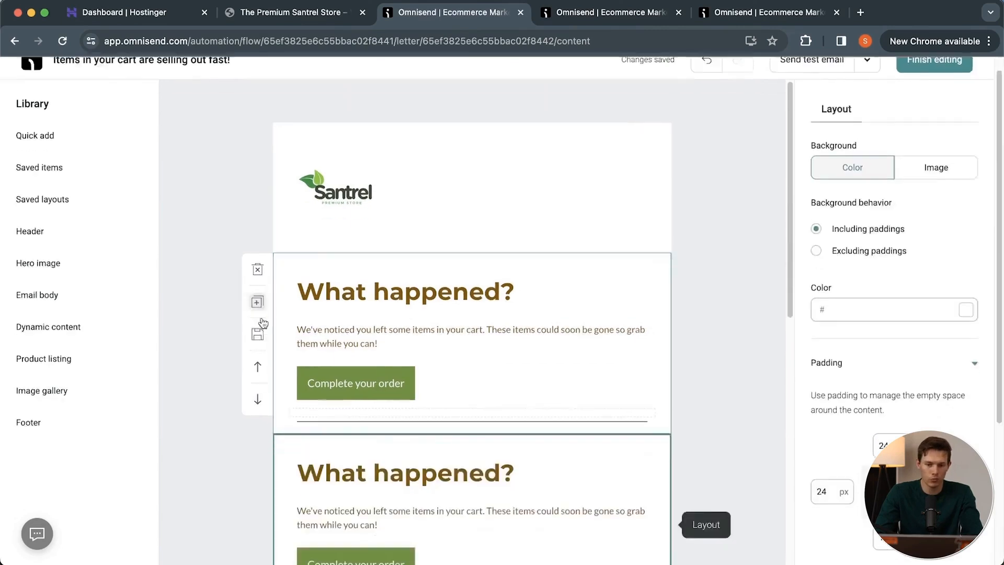
pyautogui.scroll(-8, 560, 381)
pyautogui.scroll(3, 560, 381)
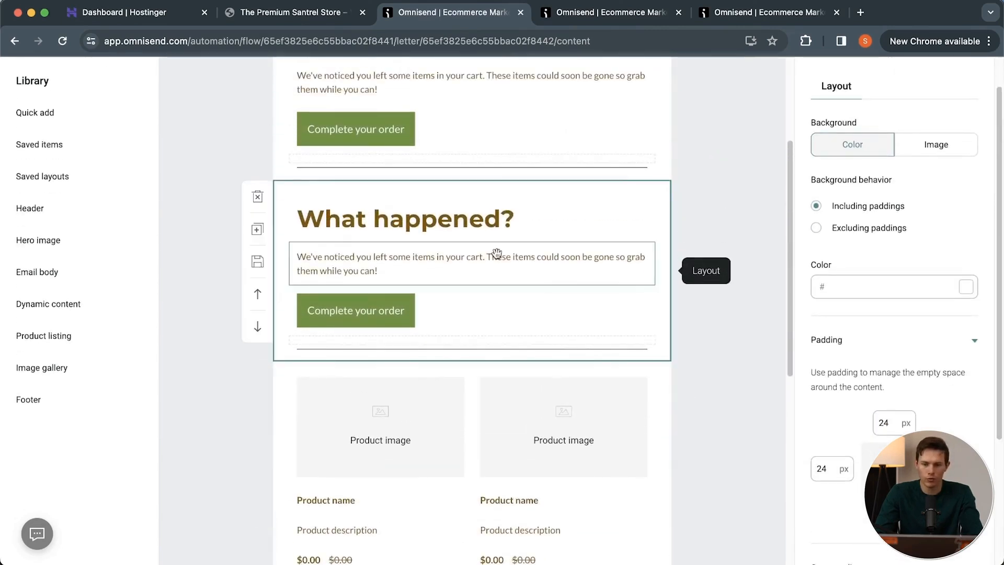
pyautogui.click(257, 197)
# Look over the items available for quick adding, and finish editing the "Items in your cart are selling out fast!" email.
pyautogui.click(35, 152)
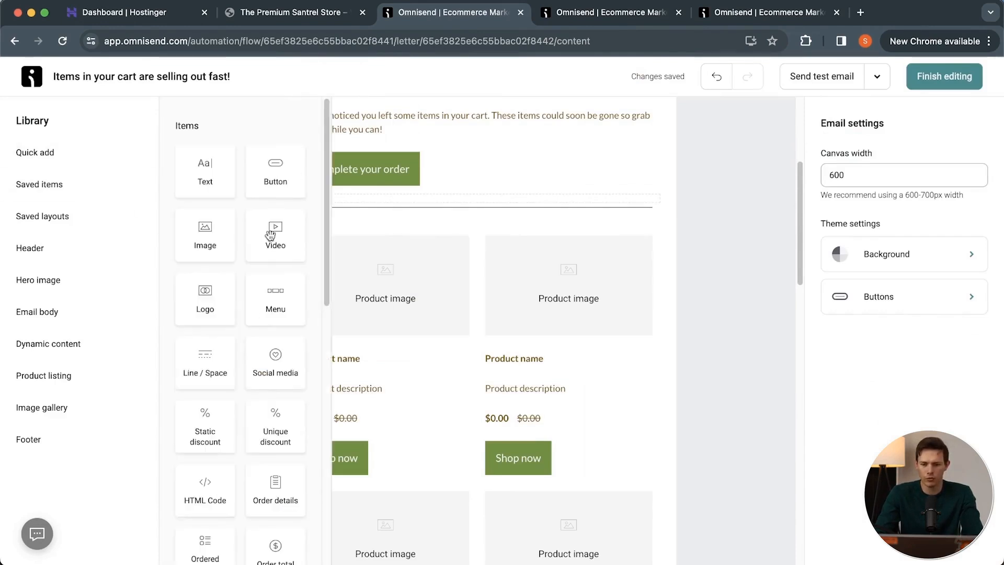
pyautogui.scroll(-2, 272, 354)
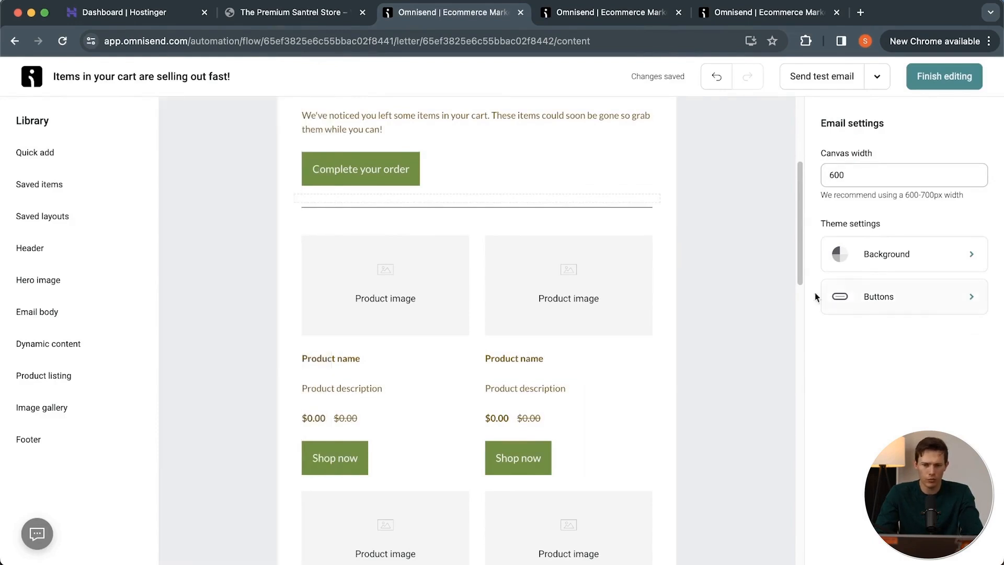
pyautogui.scroll(3, 638, 327)
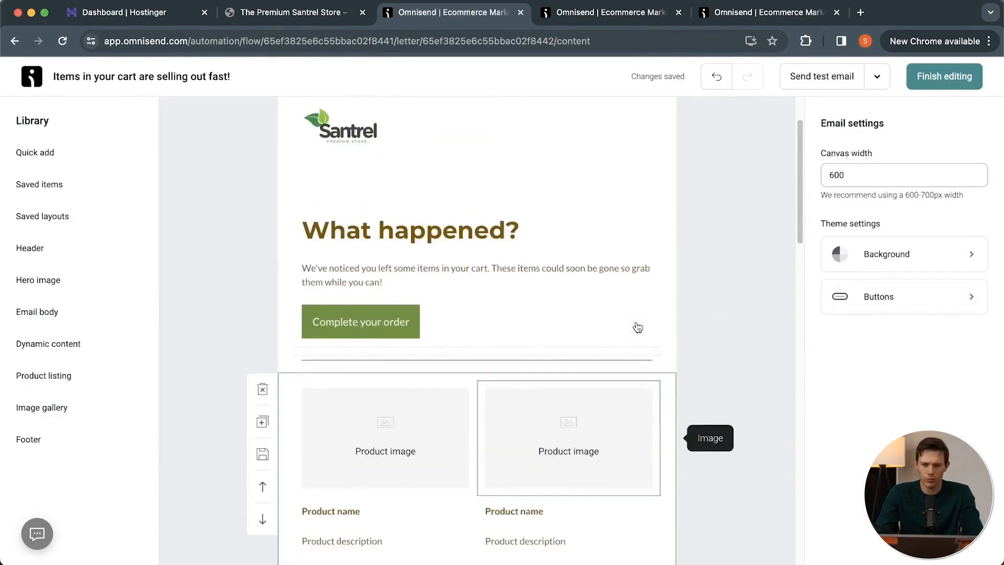
pyautogui.scroll(1, 637, 325)
pyautogui.click(969, 78)
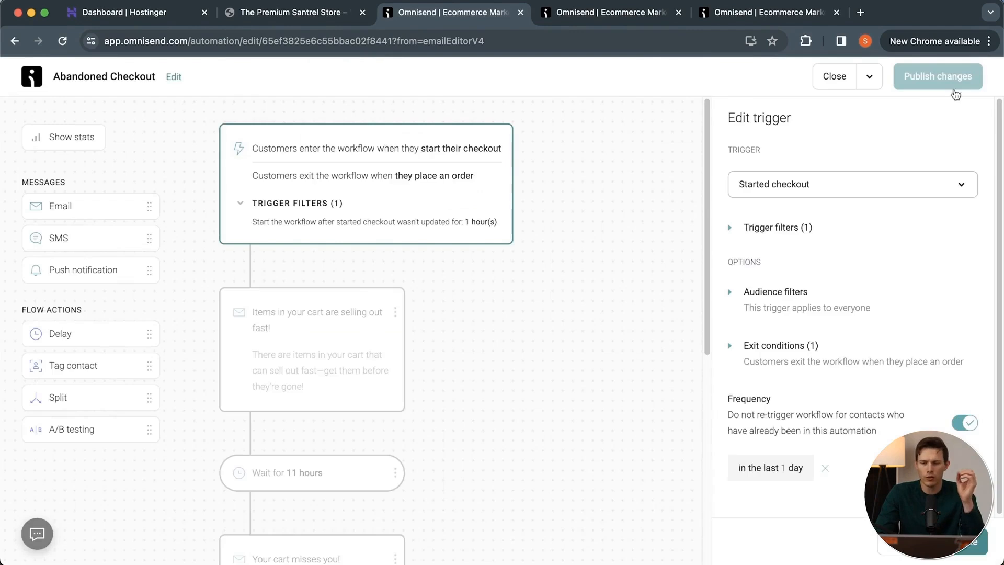
# Open the content of the workflow's last email, "Hurry, items in your cart are about to expire!", for editing.
pyautogui.scroll(-5, 520, 368)
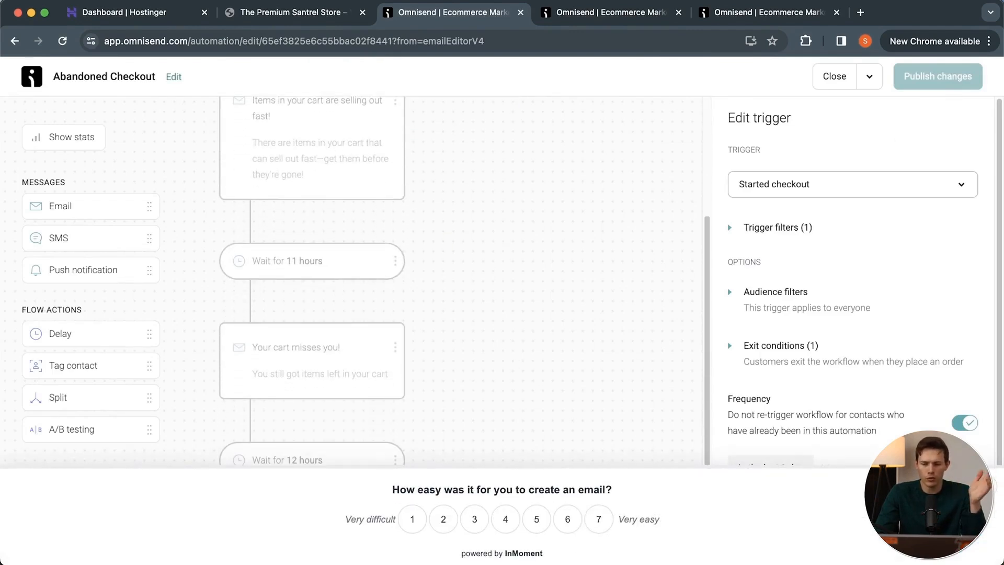
pyautogui.scroll(-3, 497, 391)
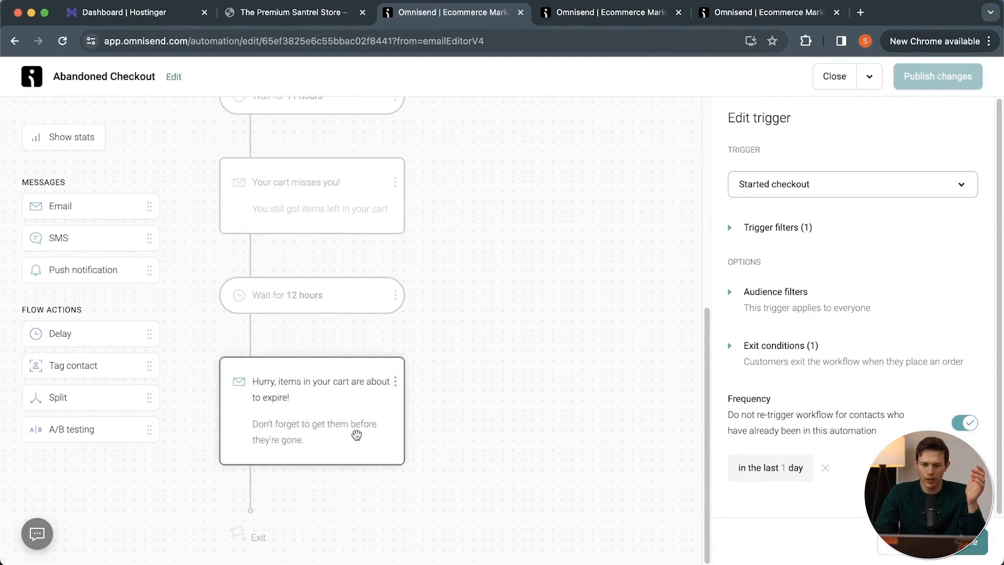
pyautogui.click(356, 435)
pyautogui.scroll(1, 528, 245)
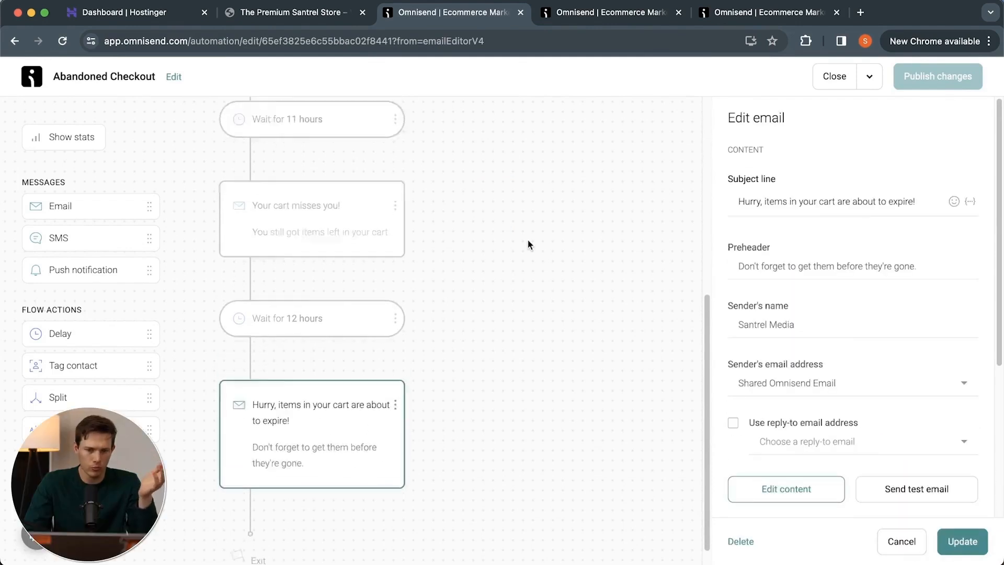
pyautogui.click(796, 497)
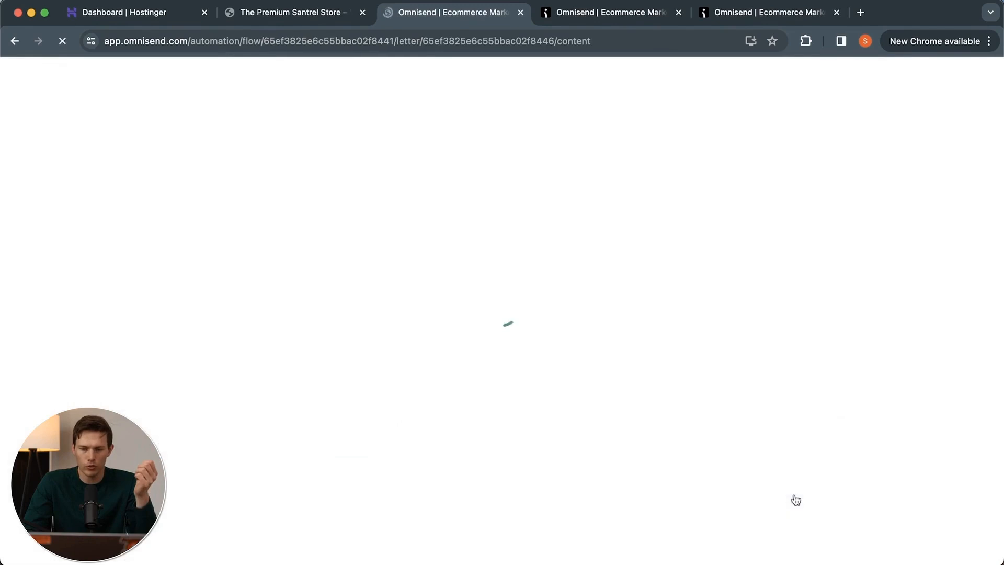
# Add a text item reading "Save 10% on us!" below the "Complete order" section of the email.
pyautogui.click(75, 152)
pyautogui.moveTo(208, 168); pyautogui.dragTo(433, 361)
pyautogui.tripleClick(433, 361)
pyautogui.write('Save 10% on us!')
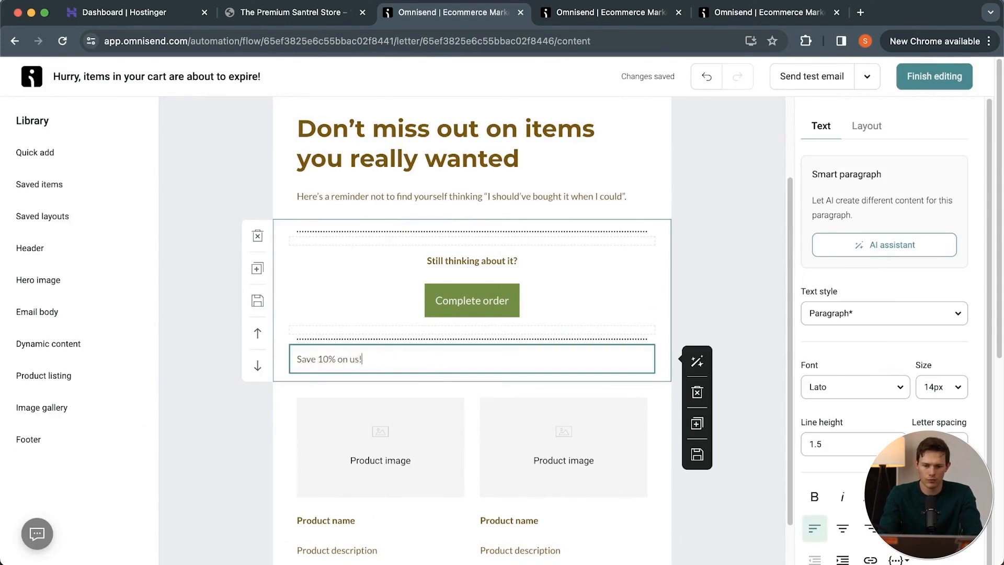
# Format the "Save 10% on us!" text as Heading Medium and centre it.
pyautogui.press('super+a')
pyautogui.click(889, 313)
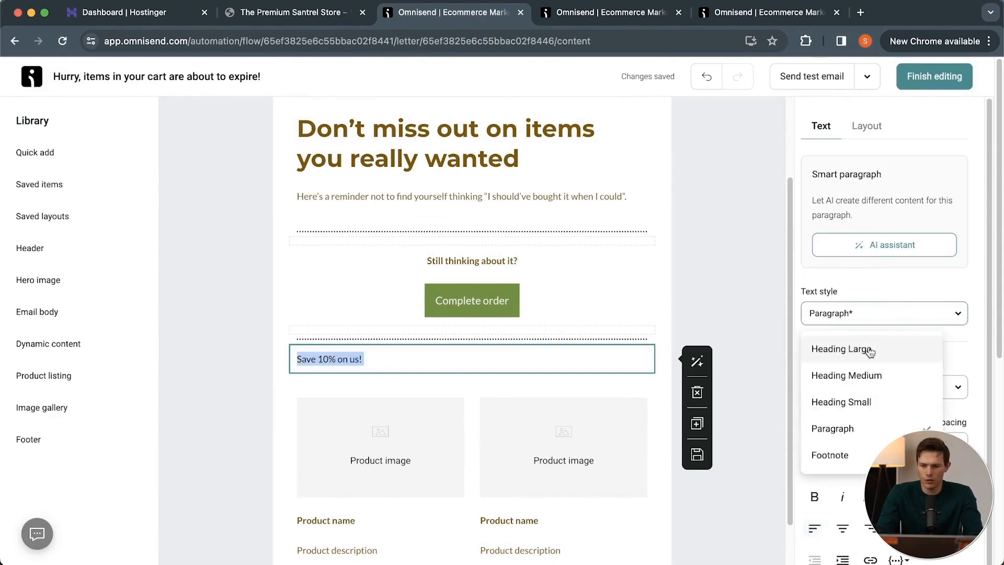
pyautogui.click(903, 381)
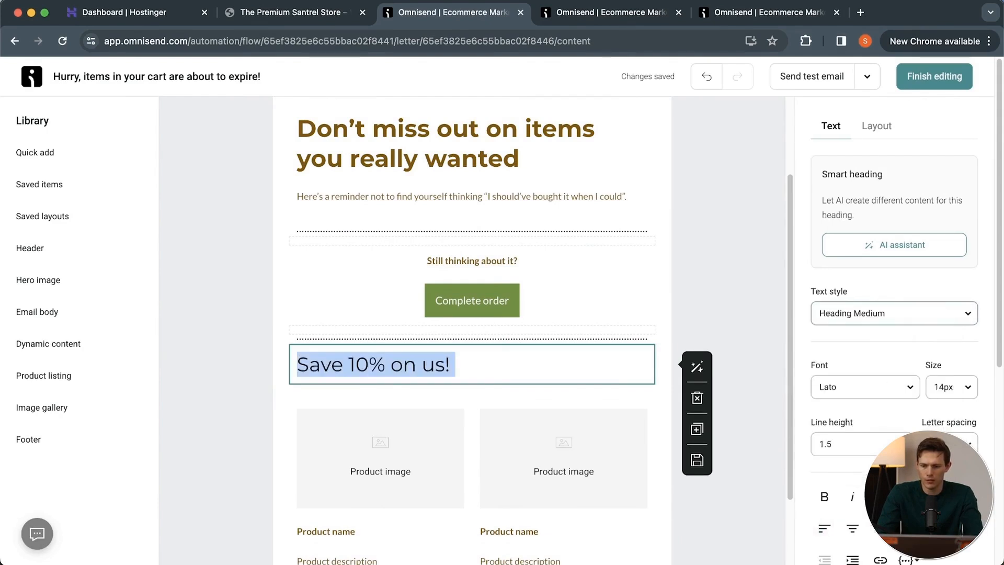
pyautogui.click(853, 528)
# Add a unique discount item directly below the "Save 10% on us!" heading.
pyautogui.click(35, 154)
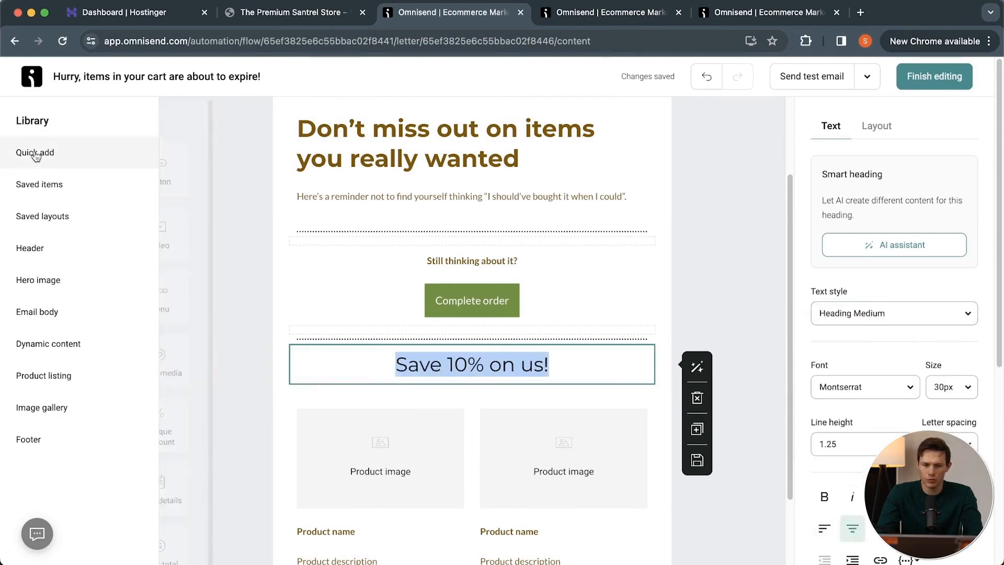
pyautogui.scroll(-3, 257, 334)
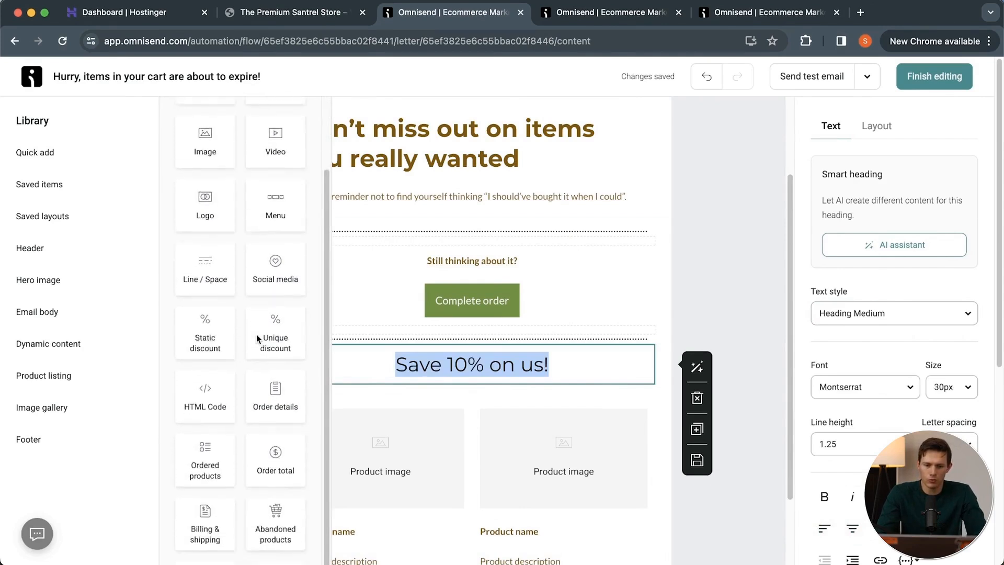
pyautogui.click(256, 334)
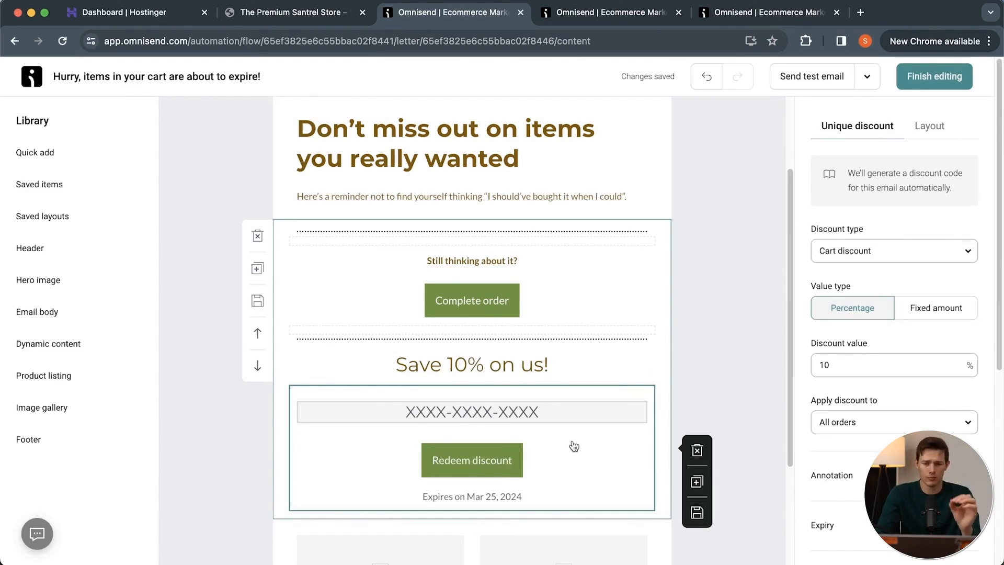
# Limit the unique discount to orders with a minimum order price of 25.
pyautogui.scroll(-2, 574, 446)
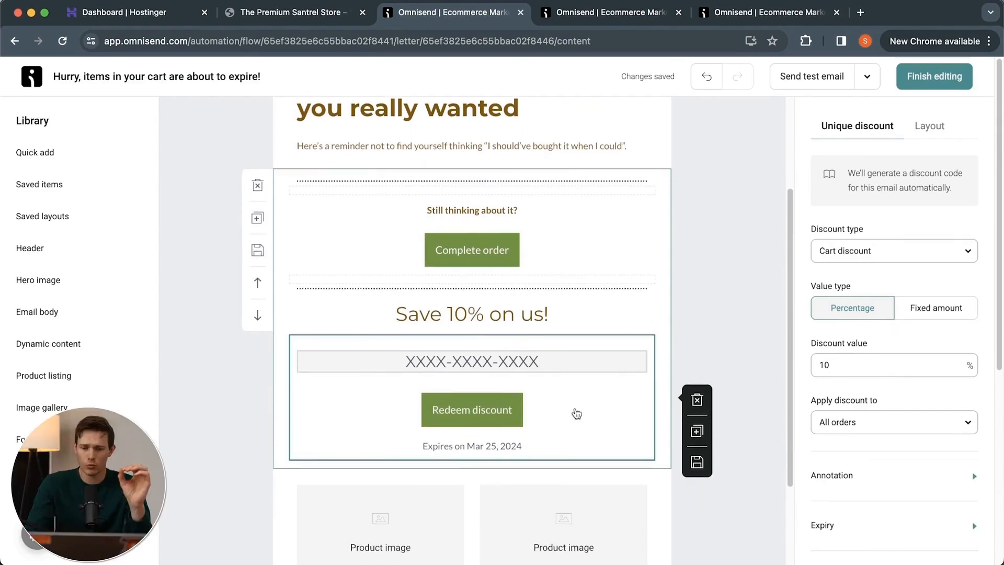
pyautogui.click(912, 364)
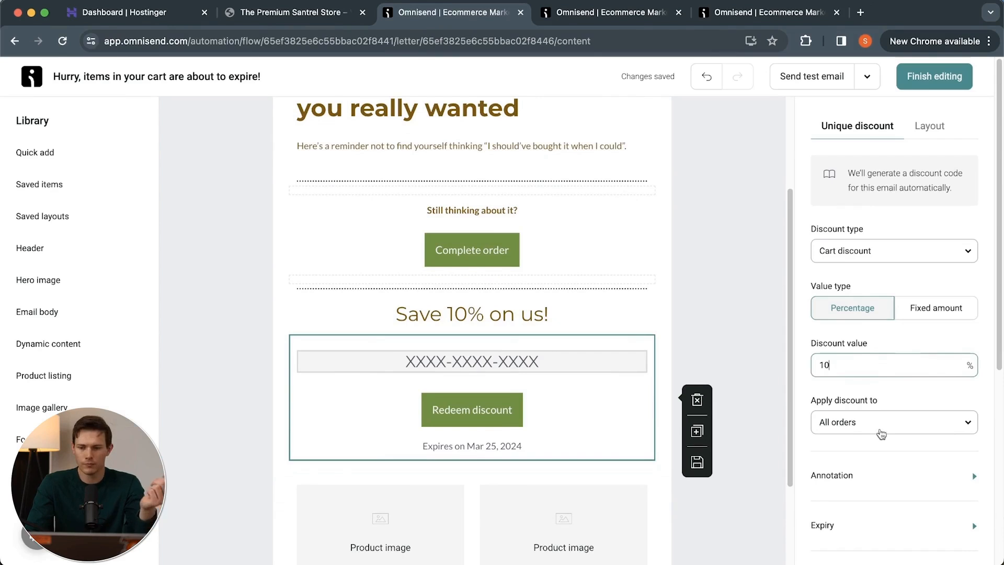
pyautogui.click(880, 430)
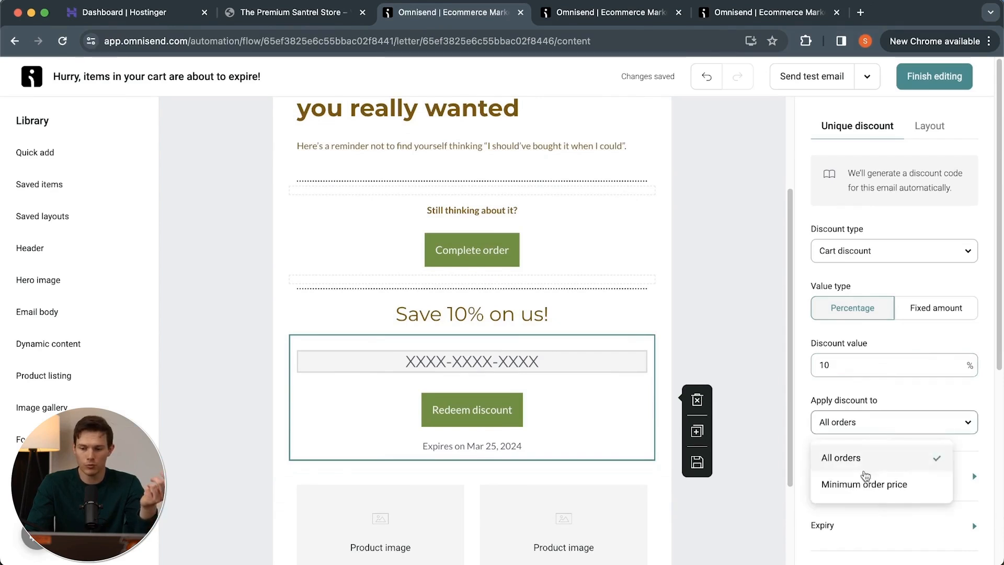
pyautogui.click(858, 483)
pyautogui.moveTo(851, 479); pyautogui.dragTo(765, 482)
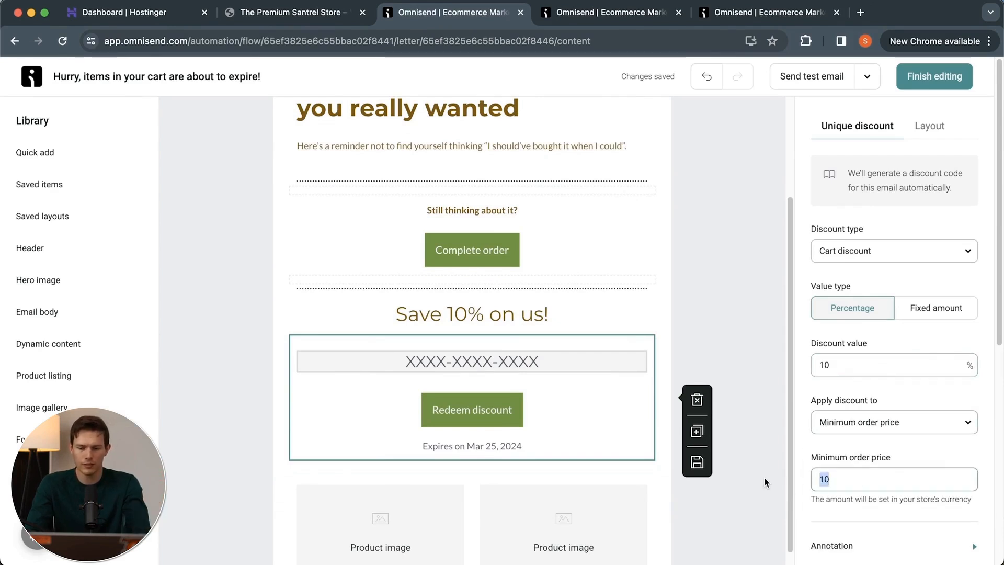
pyautogui.write('25')
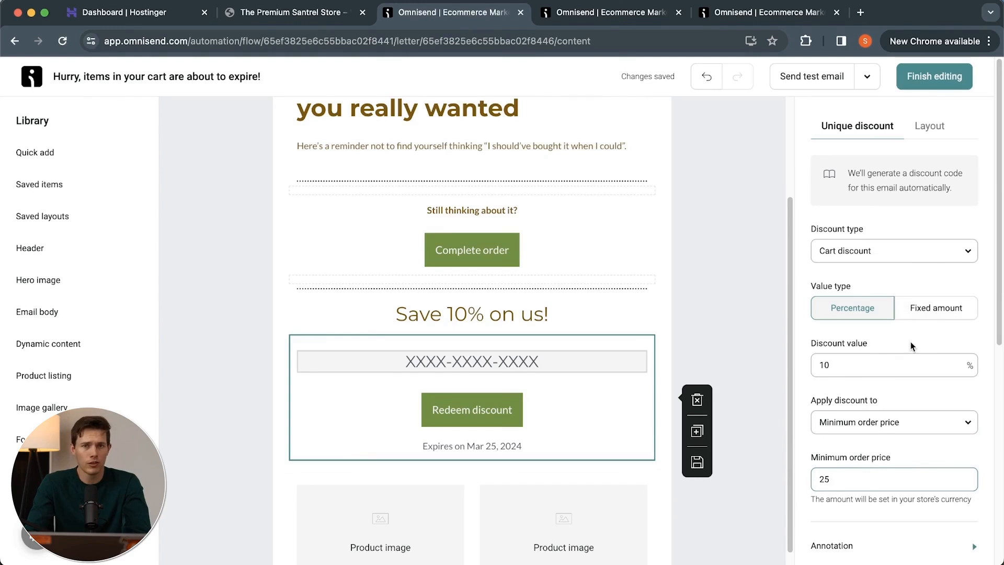
# Check the unique discount's expiry and button settings, and finish editing the email.
pyautogui.scroll(-5, 911, 346)
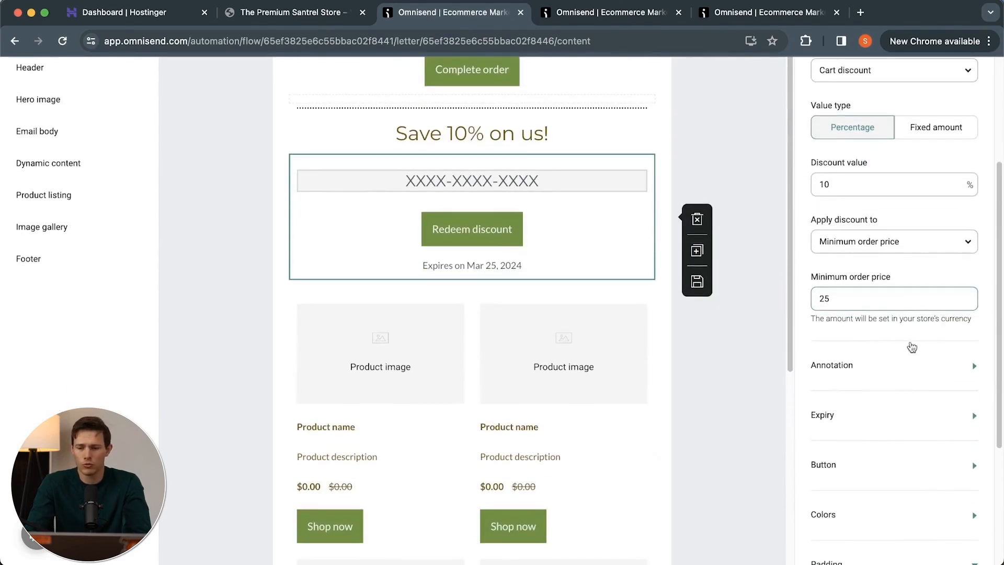
pyautogui.click(882, 417)
pyautogui.scroll(-5, 881, 416)
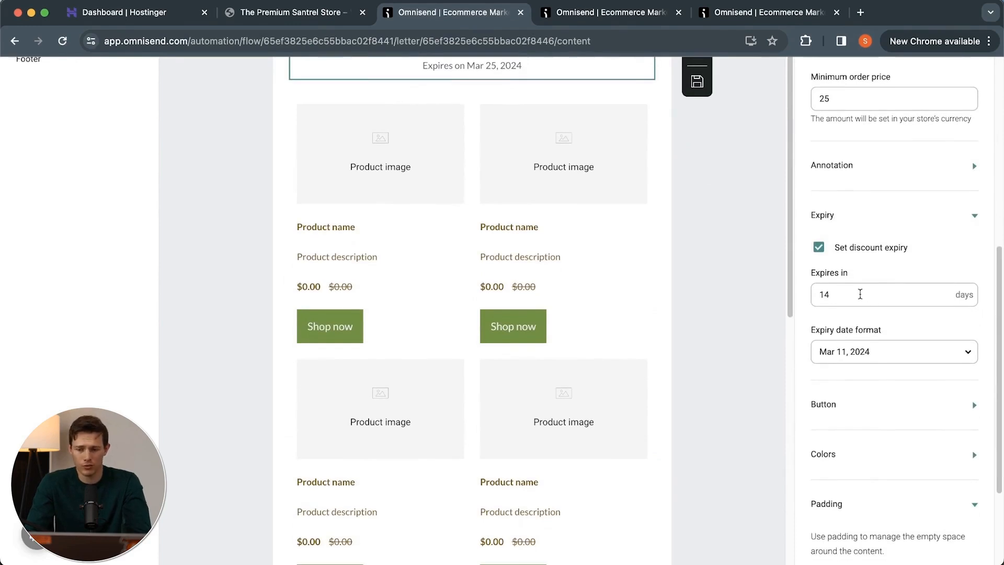
pyautogui.click(855, 424)
pyautogui.scroll(-7, 855, 418)
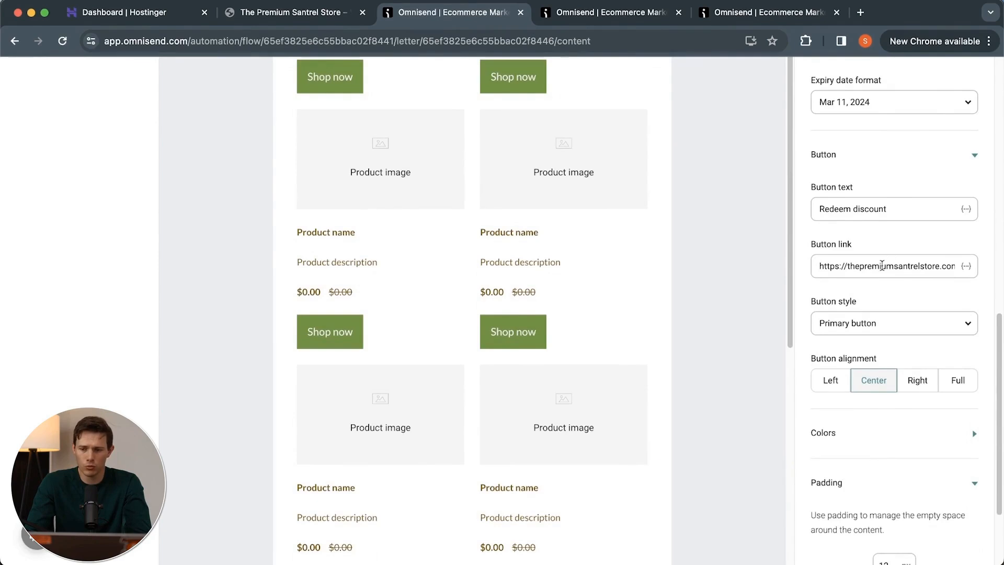
pyautogui.scroll(-3, 890, 410)
pyautogui.scroll(10, 891, 409)
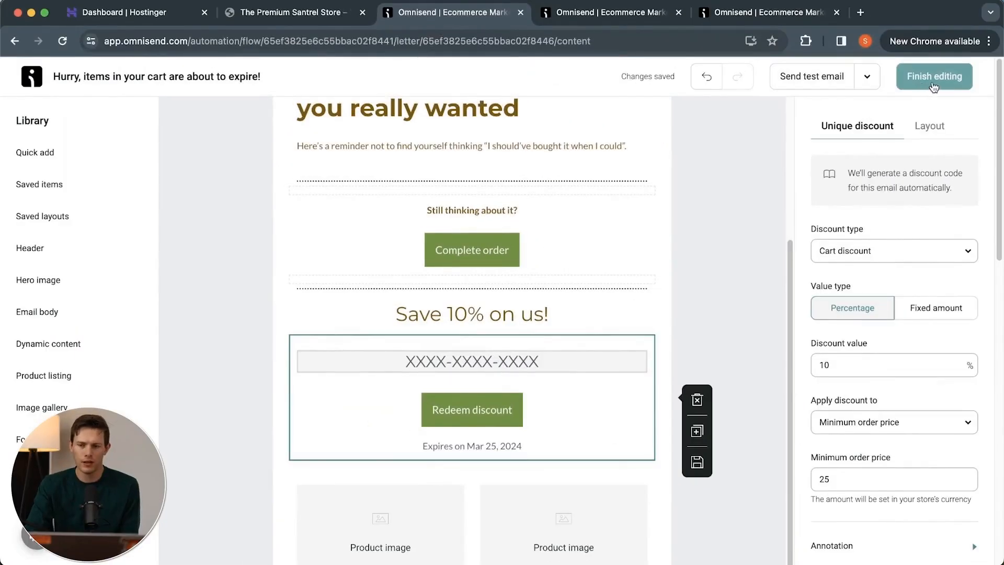
pyautogui.click(932, 85)
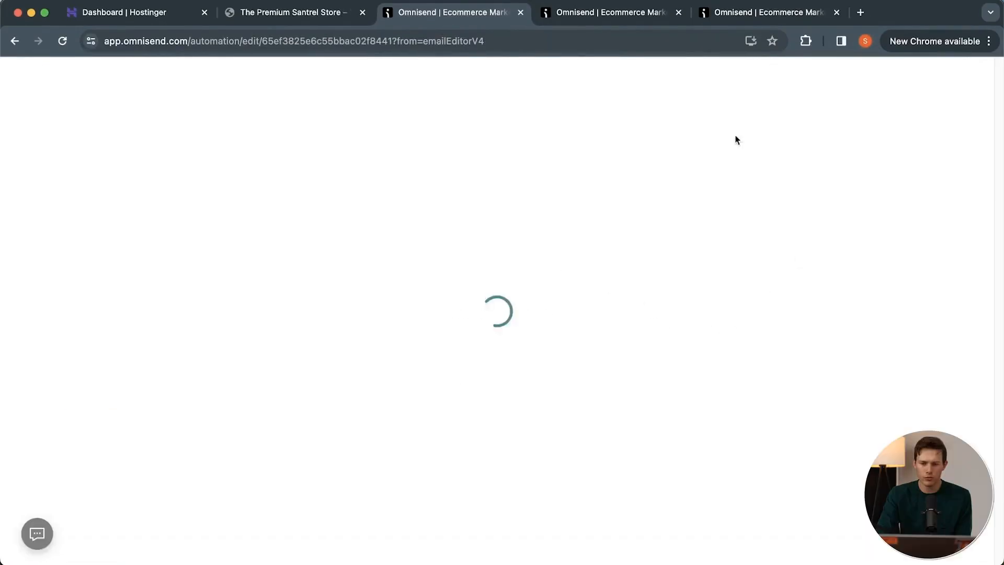
# Add a 30-minute delay between the trigger and the first email of the Abandoned Checkout workflow.
pyautogui.click(626, 308)
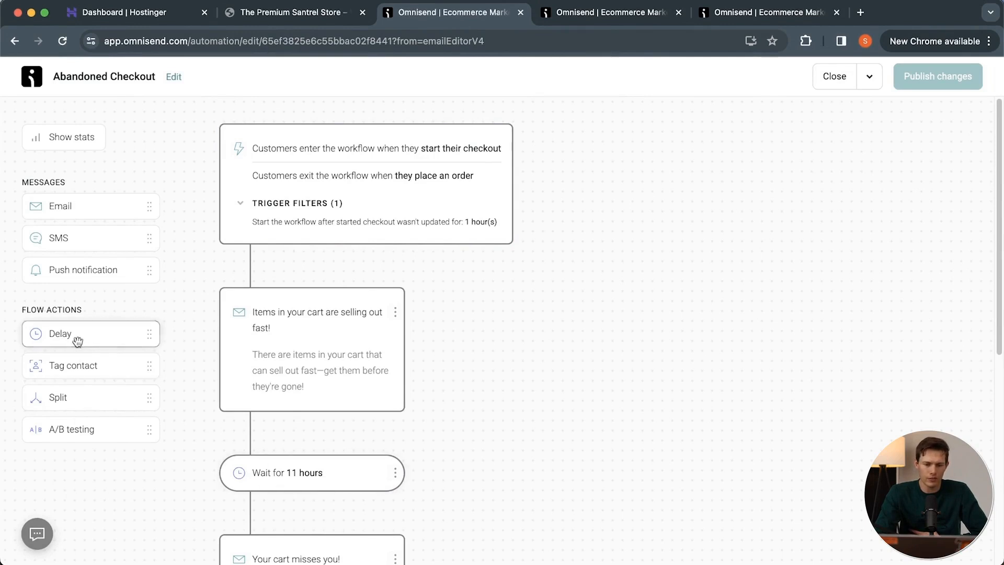
pyautogui.moveTo(74, 339); pyautogui.dragTo(283, 264)
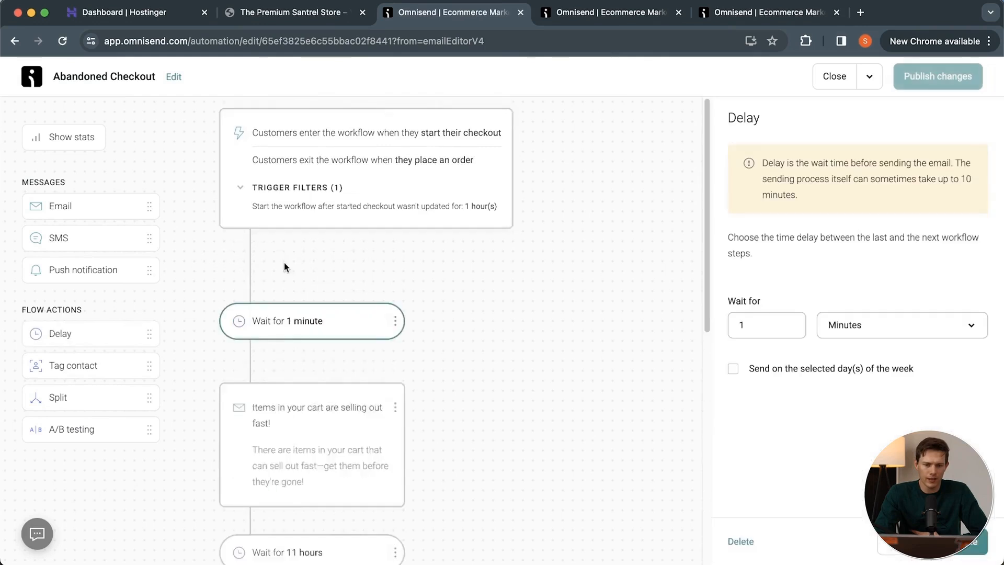
pyautogui.doubleClick(792, 321)
pyautogui.write('30')
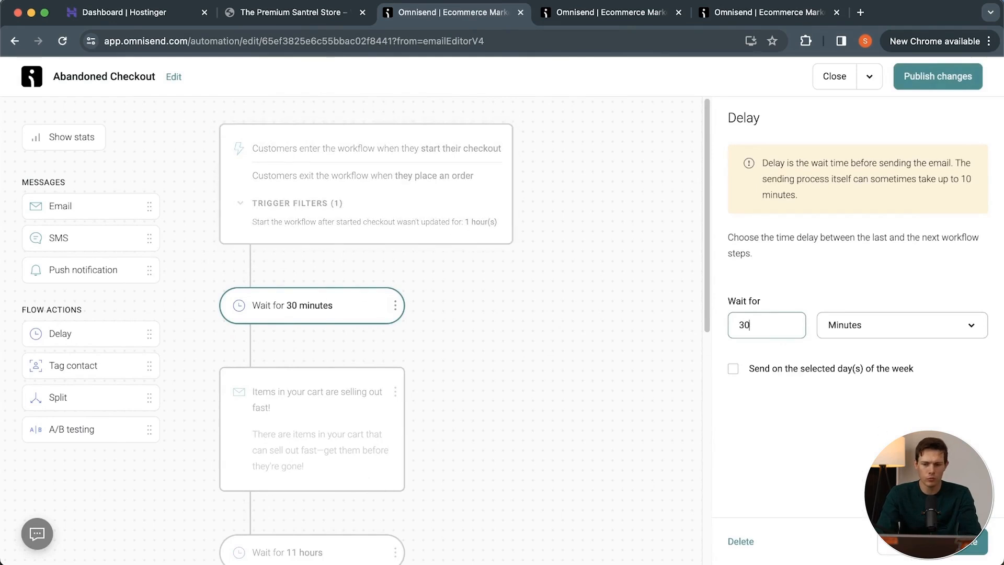
pyautogui.click(972, 544)
# Insert a Split directly after the "Items in your cart are selling out fast!" email.
pyautogui.scroll(-4, 497, 281)
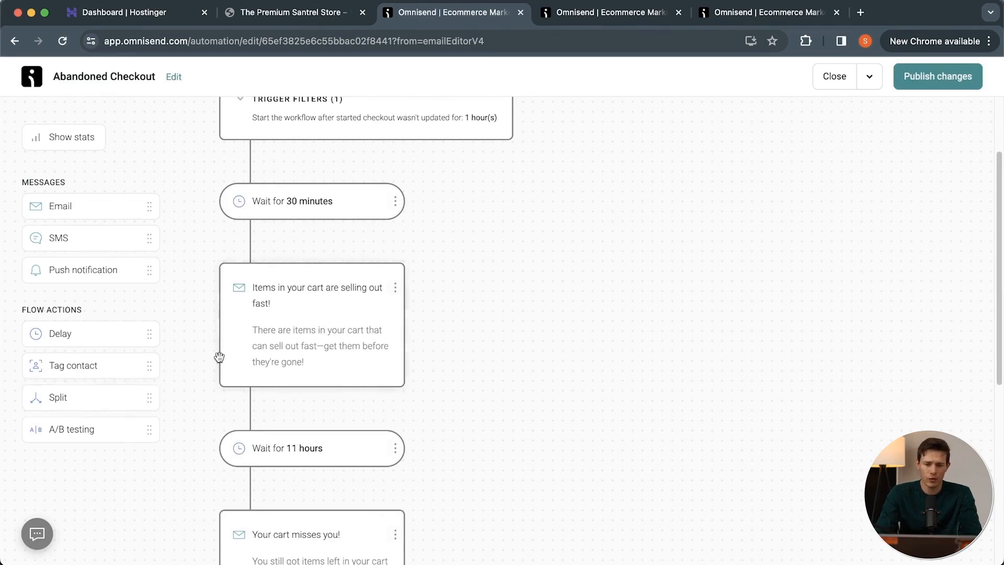
pyautogui.click(61, 399)
pyautogui.moveTo(61, 399); pyautogui.dragTo(283, 414)
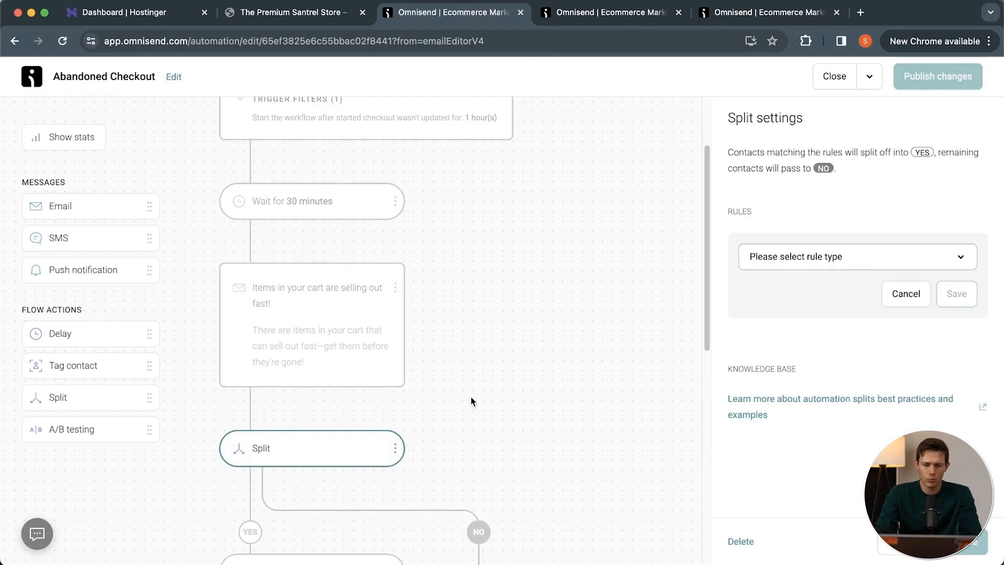
pyautogui.scroll(-3, 470, 396)
# Add a message engagement rule to the split for contacts who opened the email "Items in your cart are selling out fast!".
pyautogui.click(862, 257)
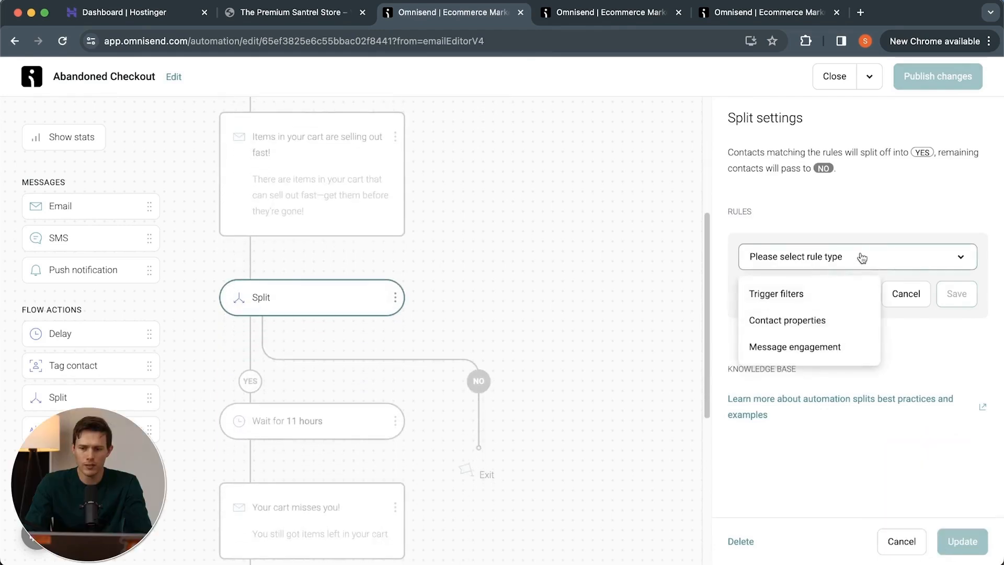
pyautogui.click(836, 349)
pyautogui.click(800, 294)
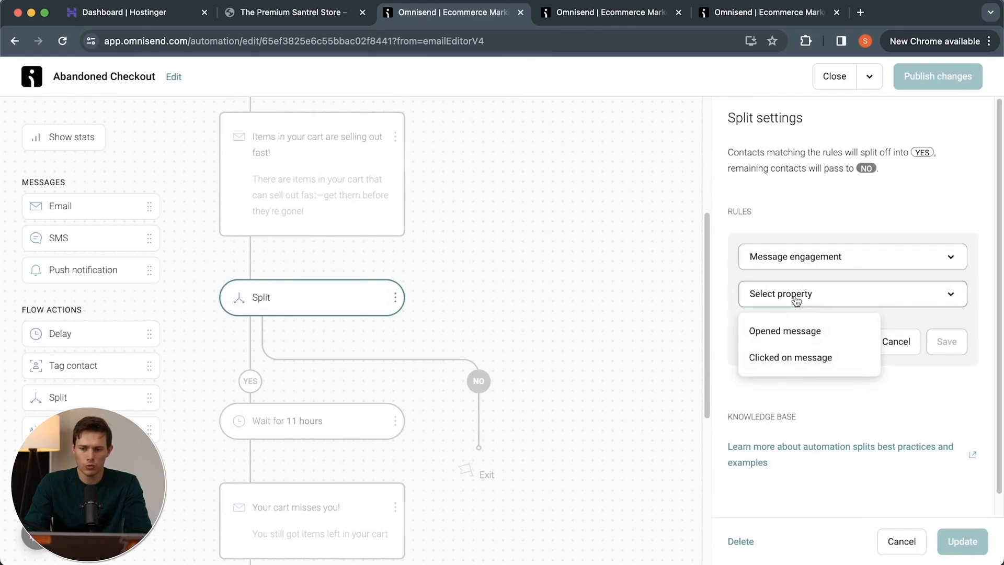
pyautogui.click(808, 332)
pyautogui.click(784, 343)
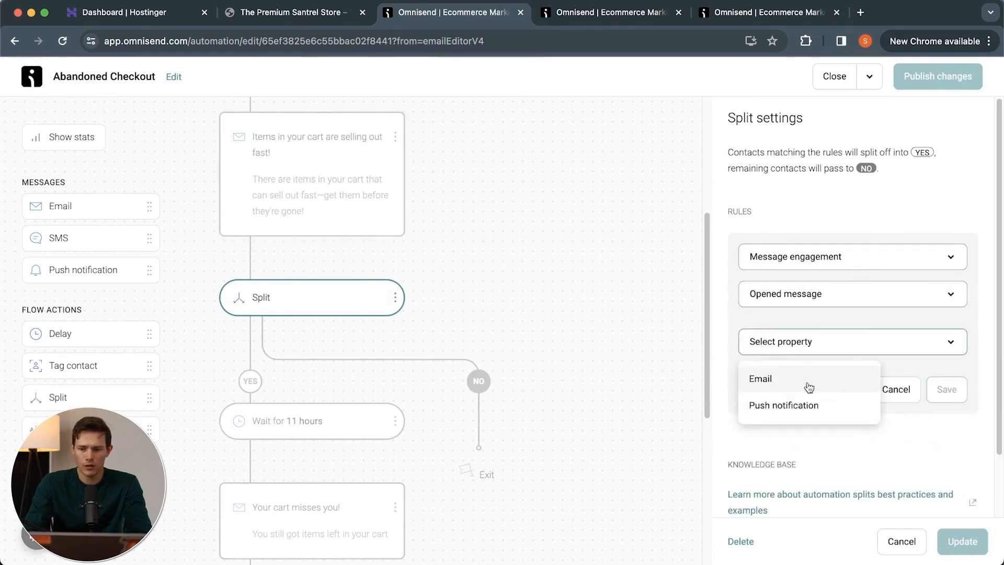
pyautogui.click(810, 386)
pyautogui.click(893, 385)
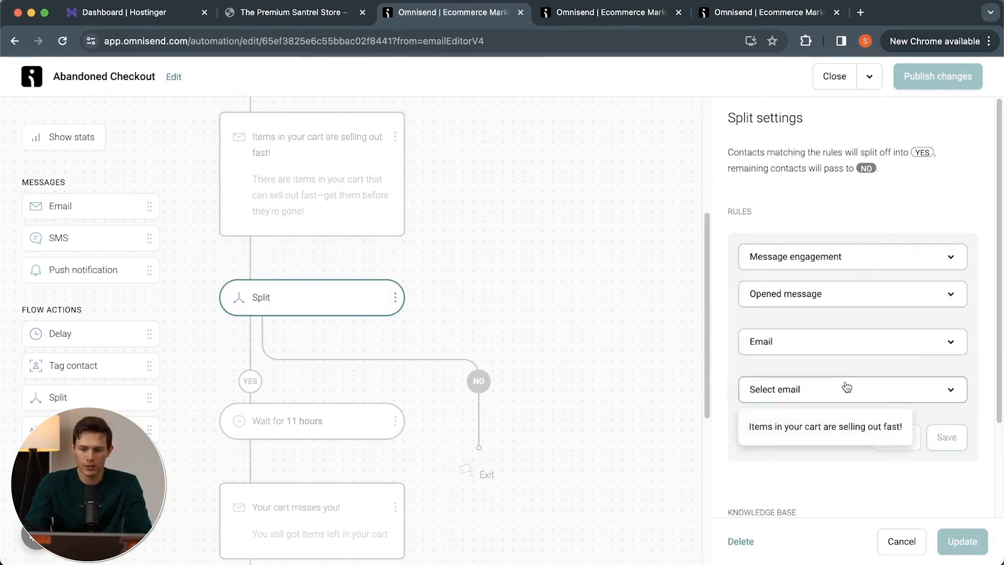
pyautogui.click(811, 426)
pyautogui.click(941, 437)
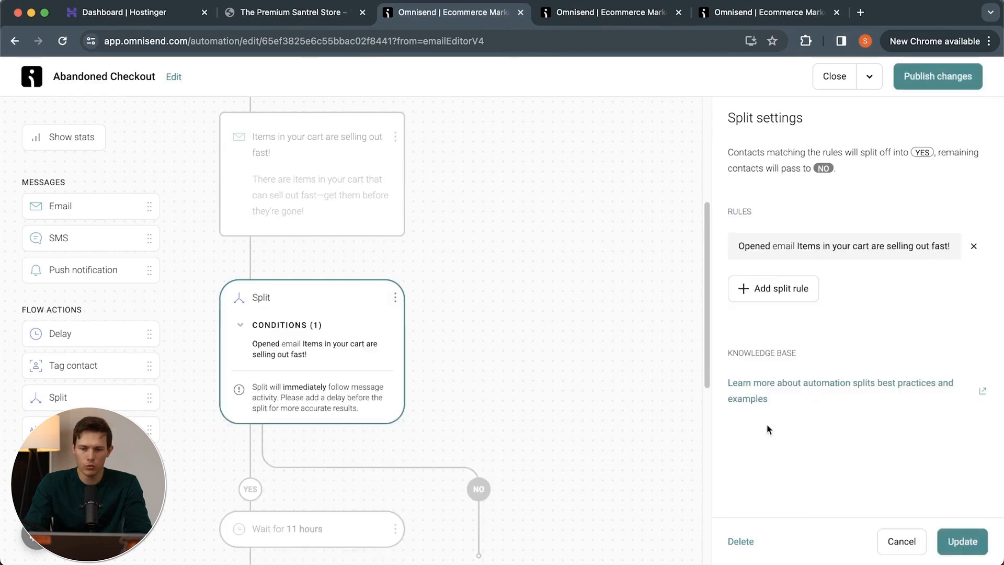
pyautogui.scroll(-3, 265, 470)
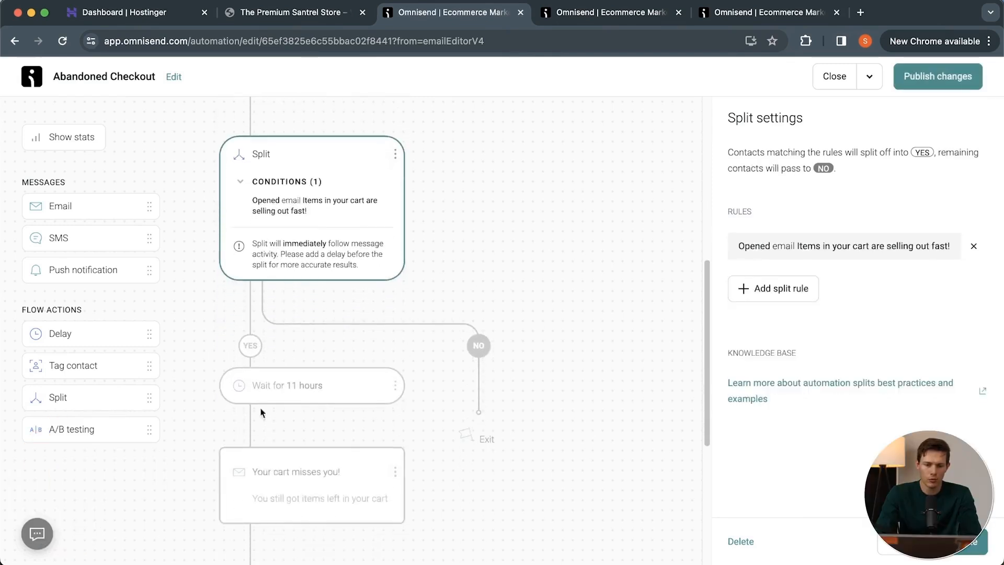
pyautogui.click(559, 323)
# Add an email without any content to the NO branch of the split.
pyautogui.scroll(-2, 240, 399)
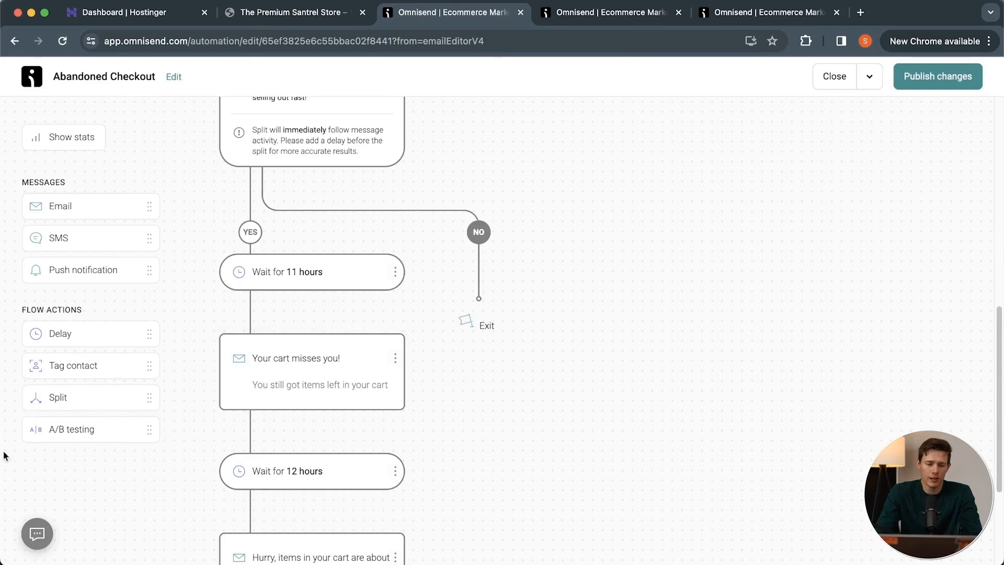
pyautogui.scroll(-3, 485, 413)
pyautogui.scroll(10, 485, 413)
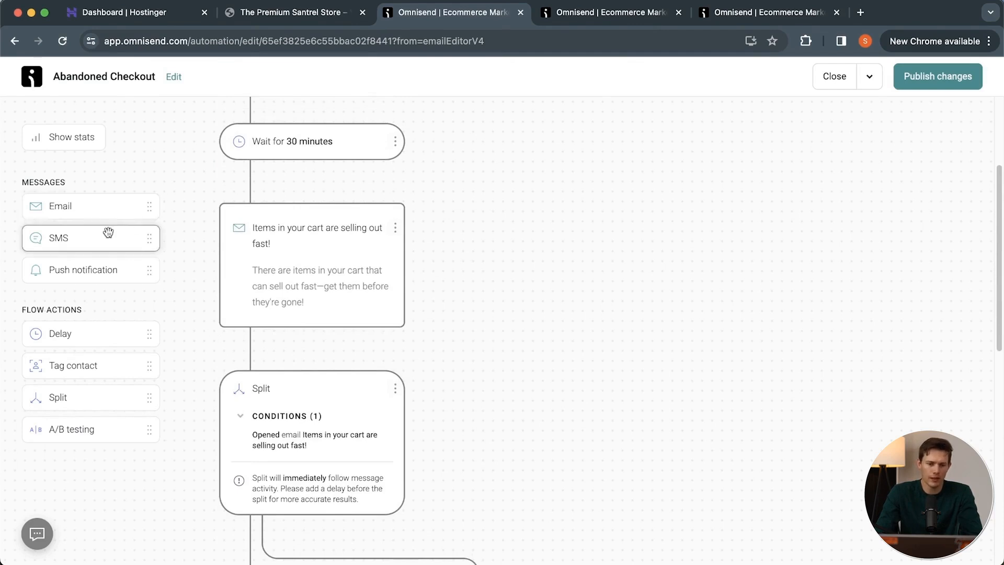
pyautogui.scroll(-10, 486, 350)
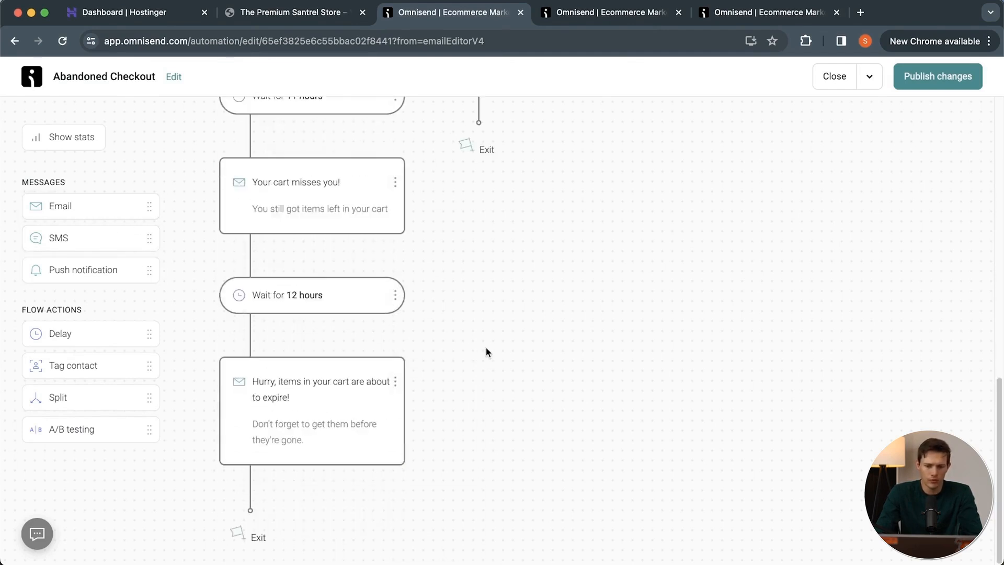
pyautogui.scroll(5, 469, 272)
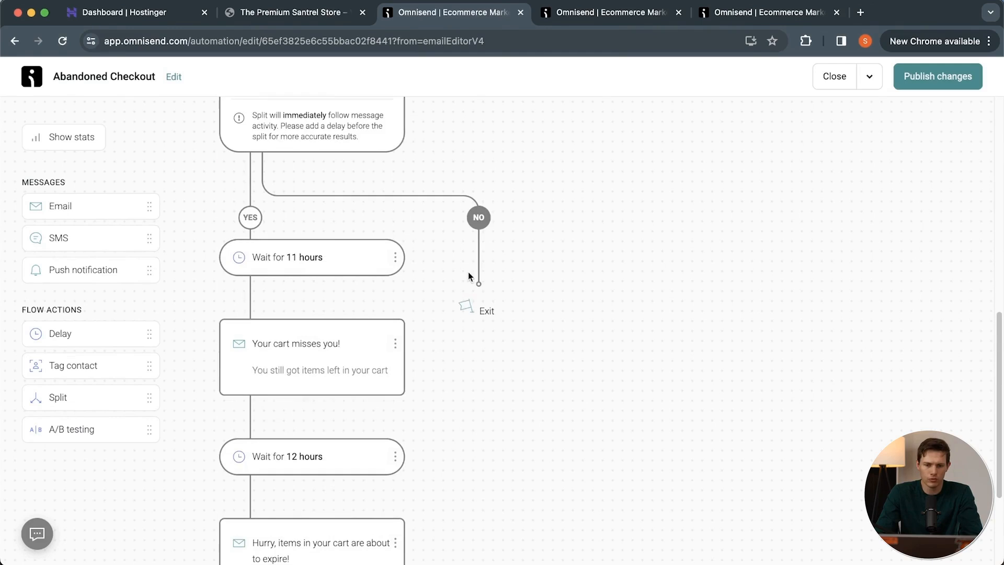
pyautogui.moveTo(59, 208); pyautogui.dragTo(484, 211)
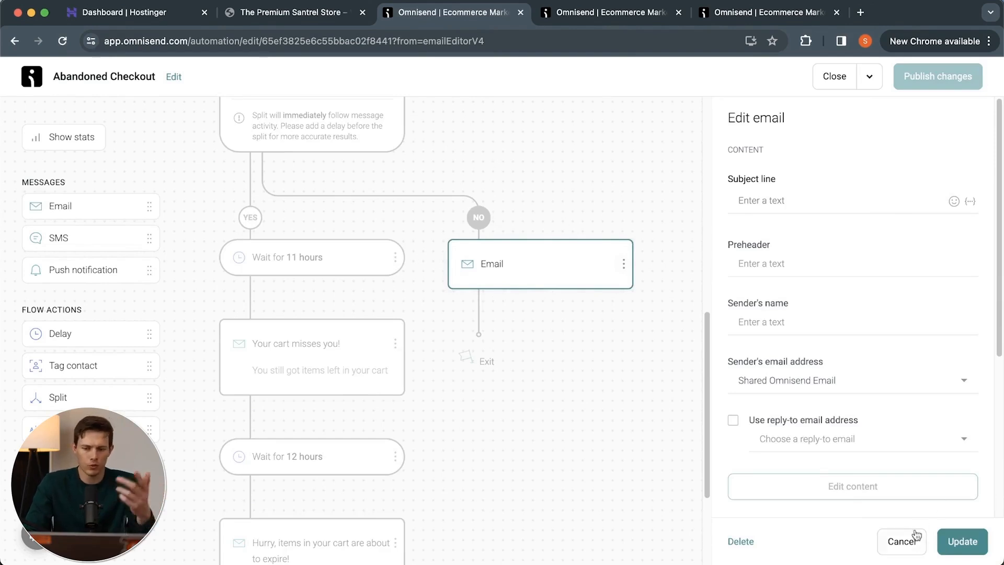
pyautogui.click(963, 542)
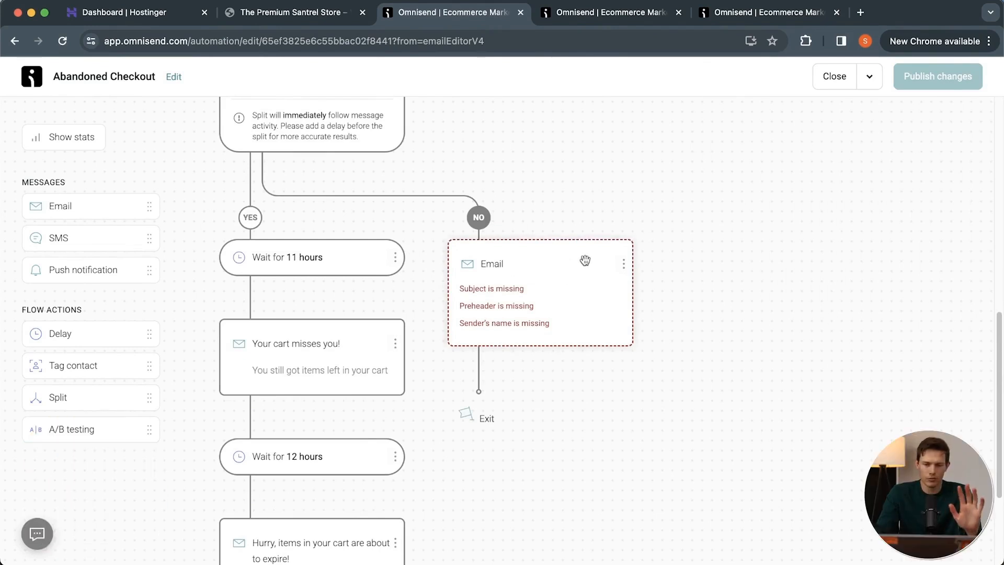
# Delete the empty email from the split's NO branch.
pyautogui.click(623, 272)
pyautogui.click(597, 286)
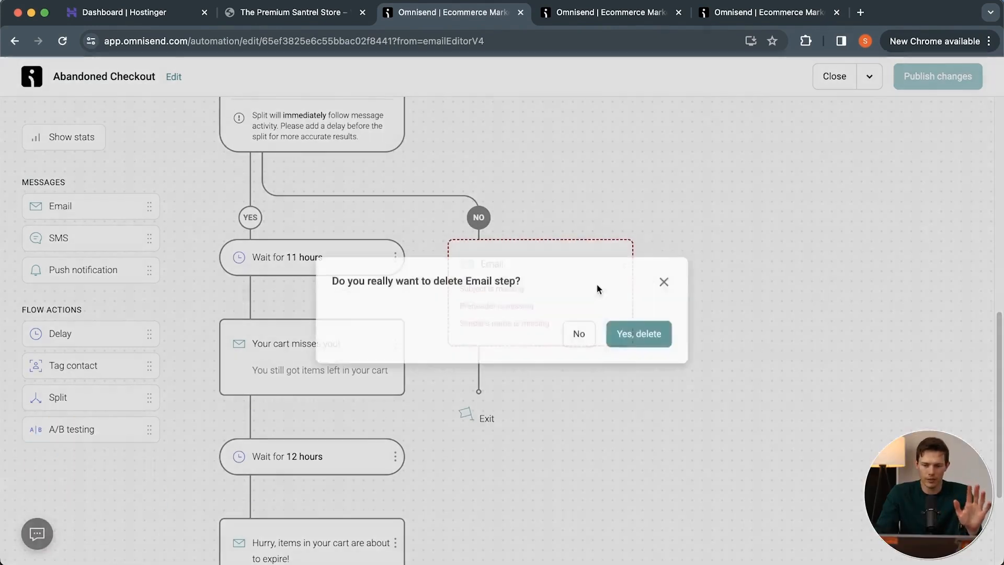
pyautogui.click(638, 333)
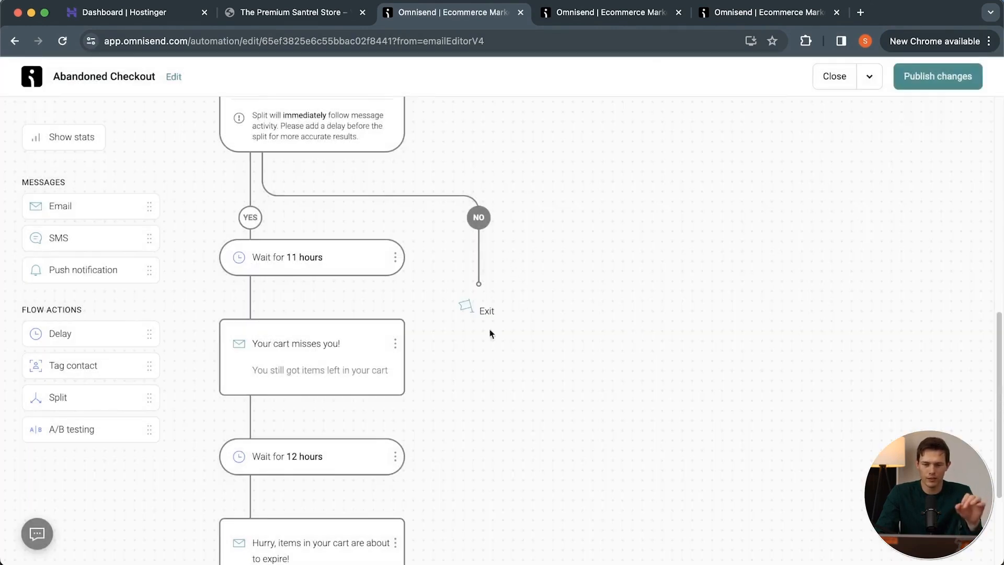
# Publish the Abandoned Checkout workflow changes, letting contacts already in it finish the workflow.
pyautogui.click(959, 78)
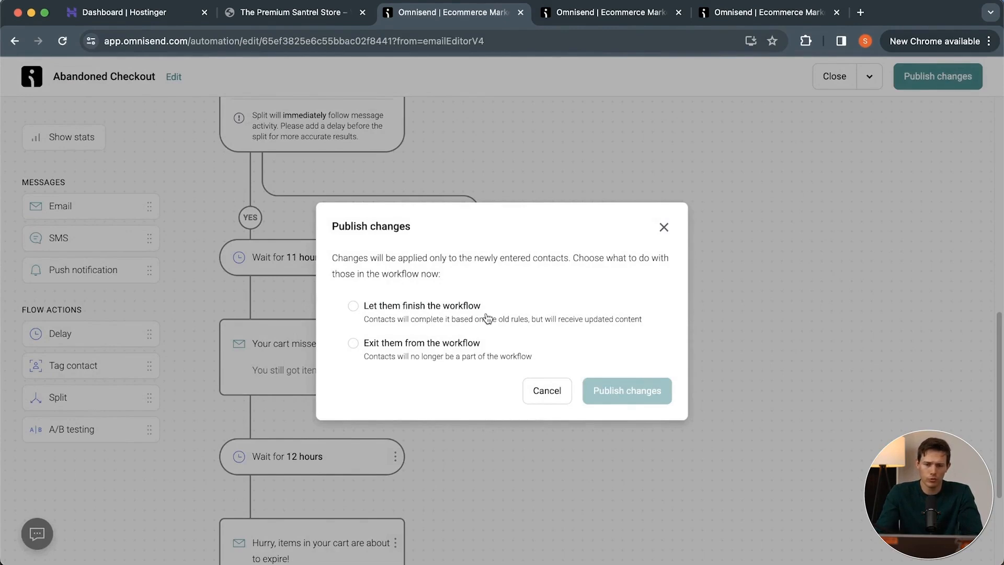
pyautogui.click(432, 313)
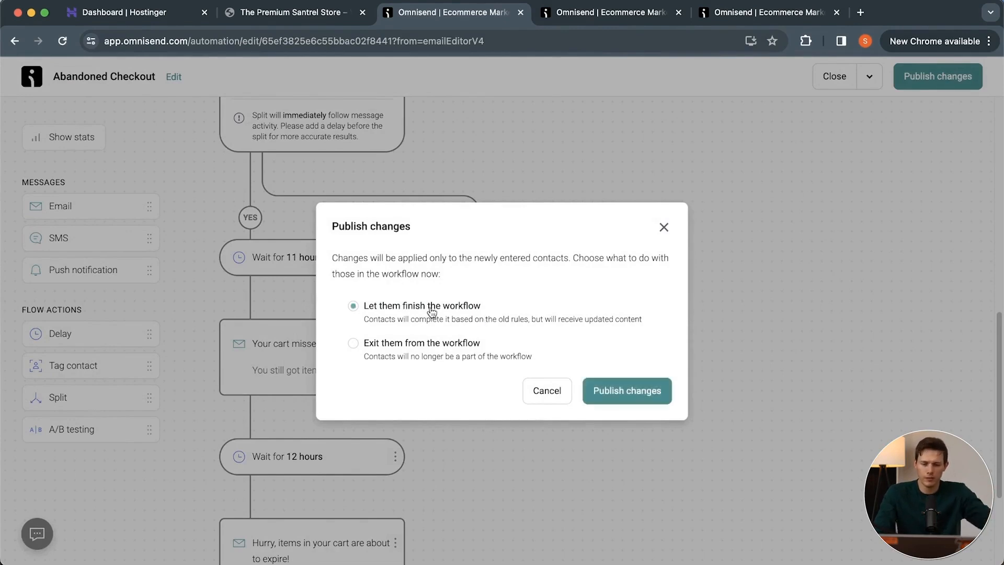
pyautogui.click(647, 391)
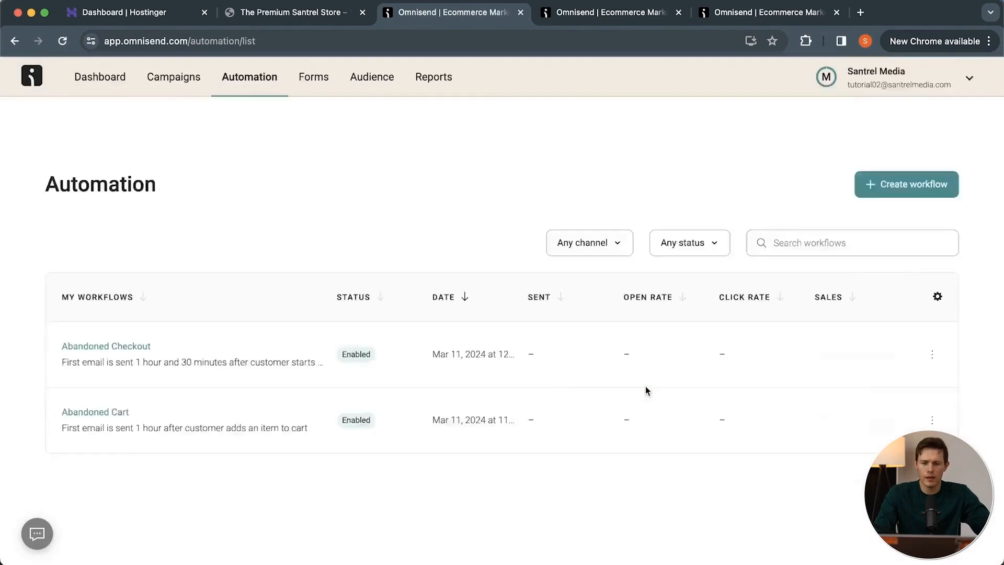
# Look through the automation list and the pre-built workflow templates for creating a workflow, and return to the list.
pyautogui.scroll(-3, 338, 398)
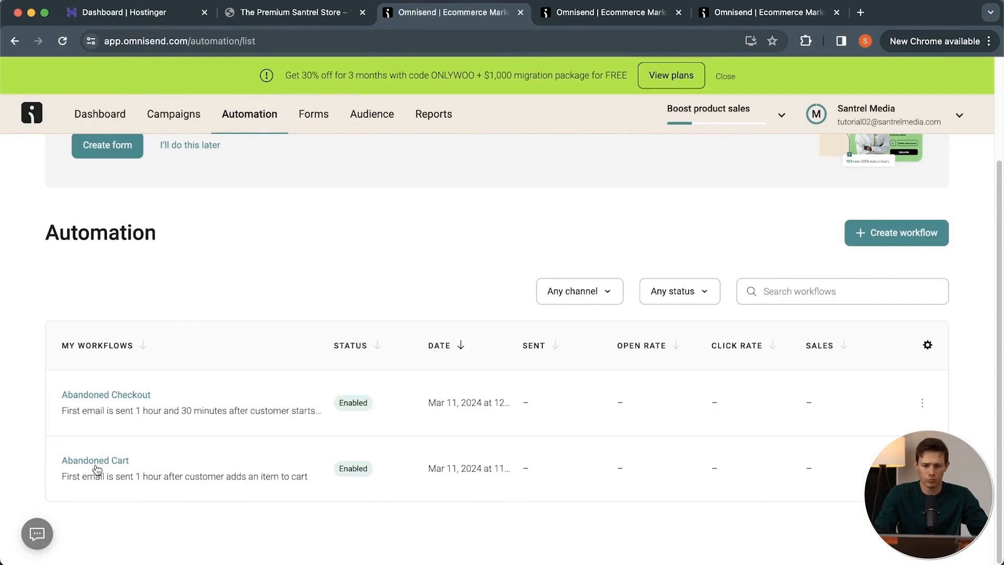
pyautogui.scroll(3, 97, 469)
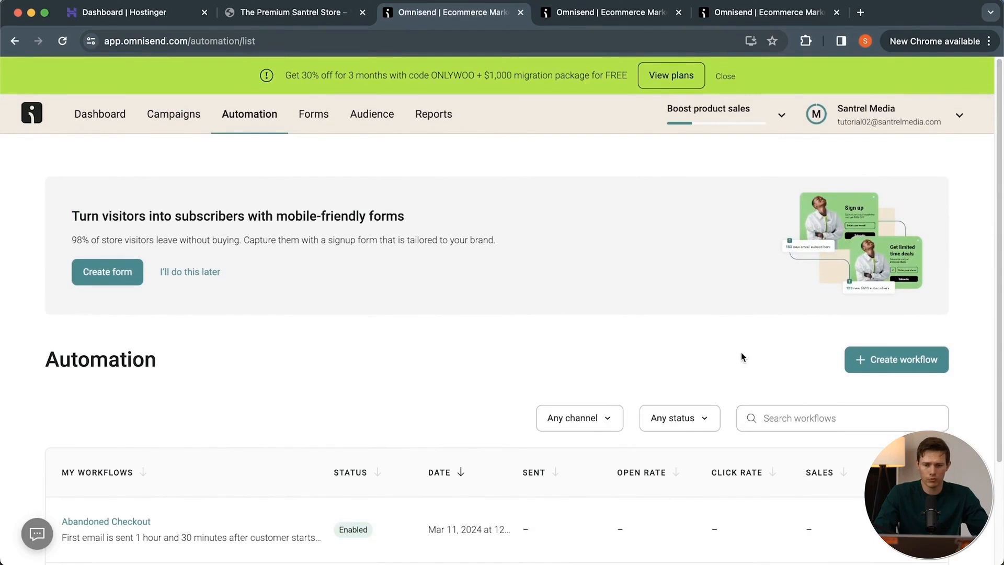
pyautogui.scroll(-3, 742, 353)
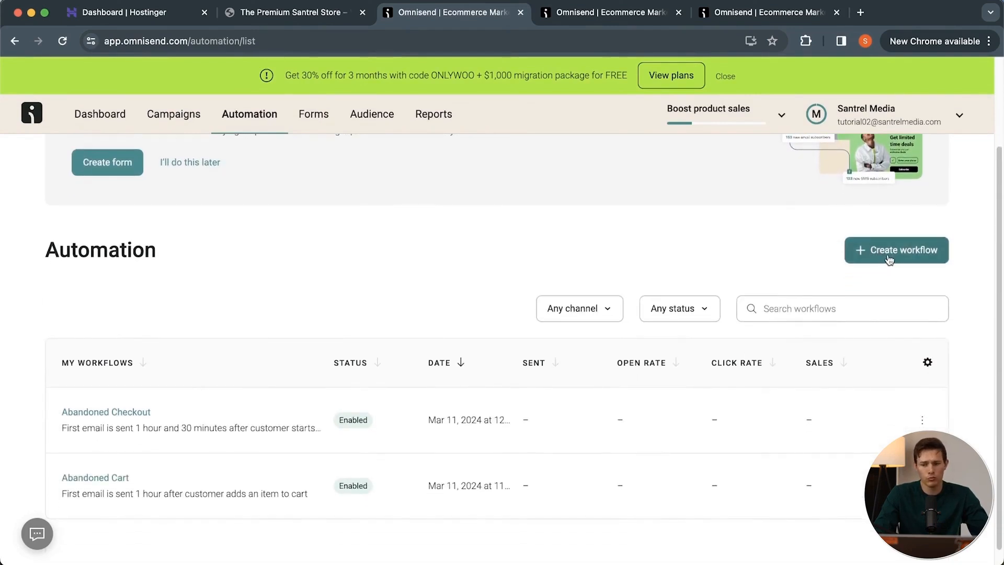
pyautogui.click(889, 260)
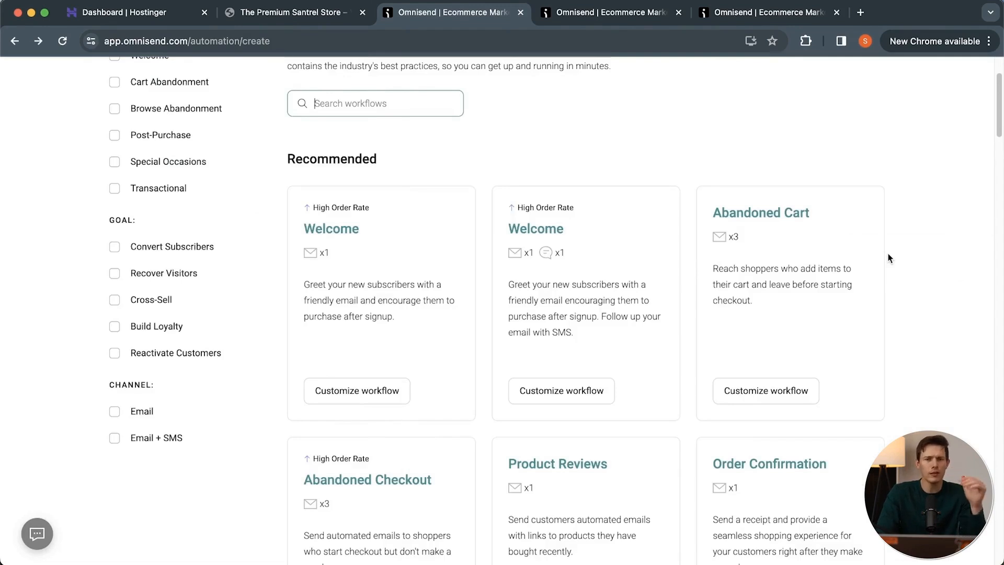
pyautogui.scroll(-3, 889, 258)
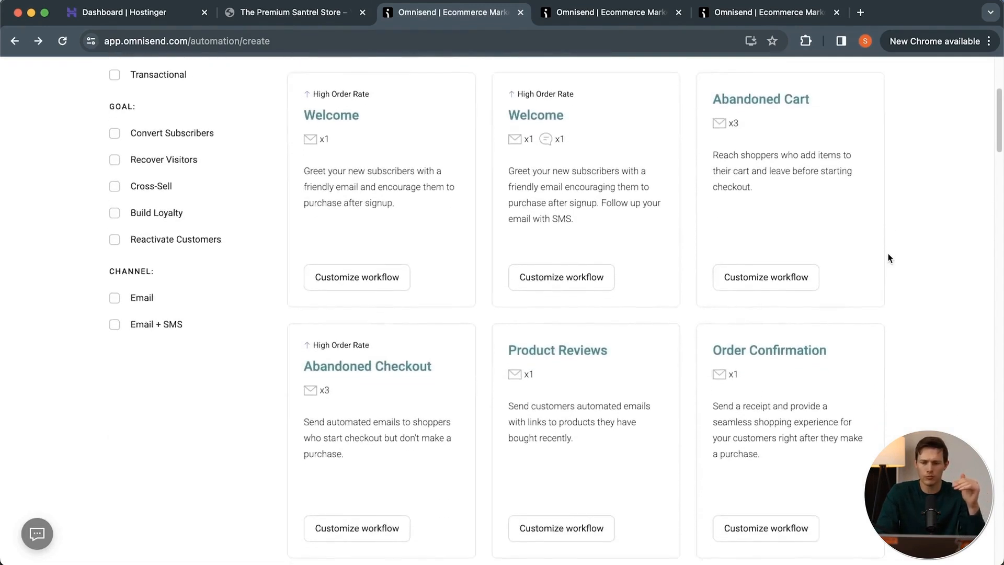
pyautogui.scroll(2, 824, 405)
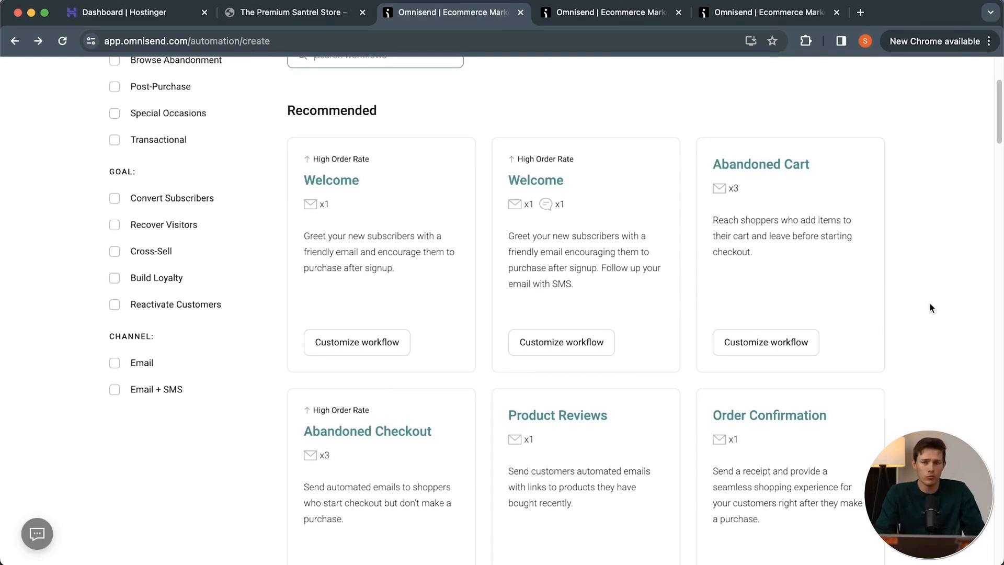
pyautogui.scroll(-8, 931, 308)
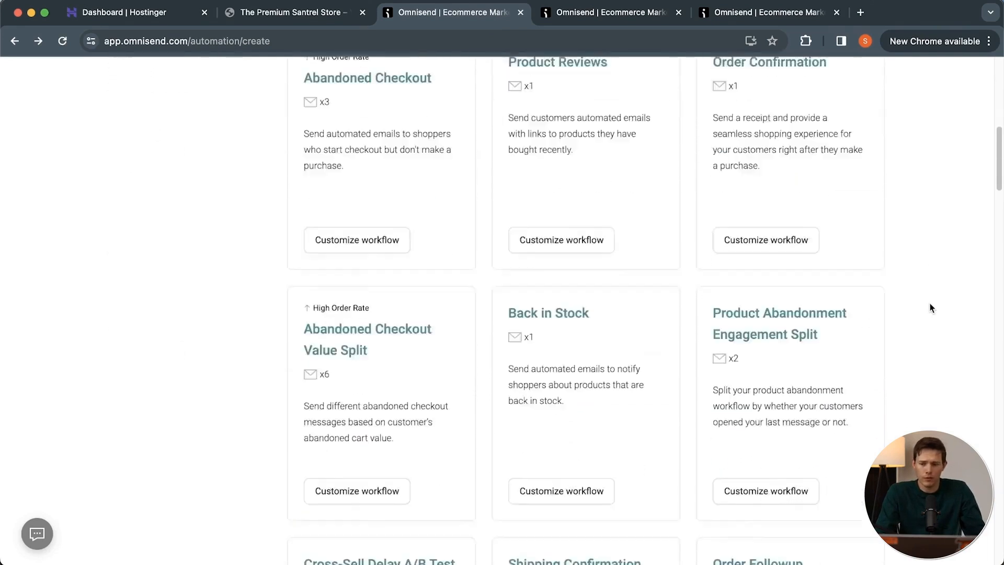
pyautogui.scroll(-2, 931, 308)
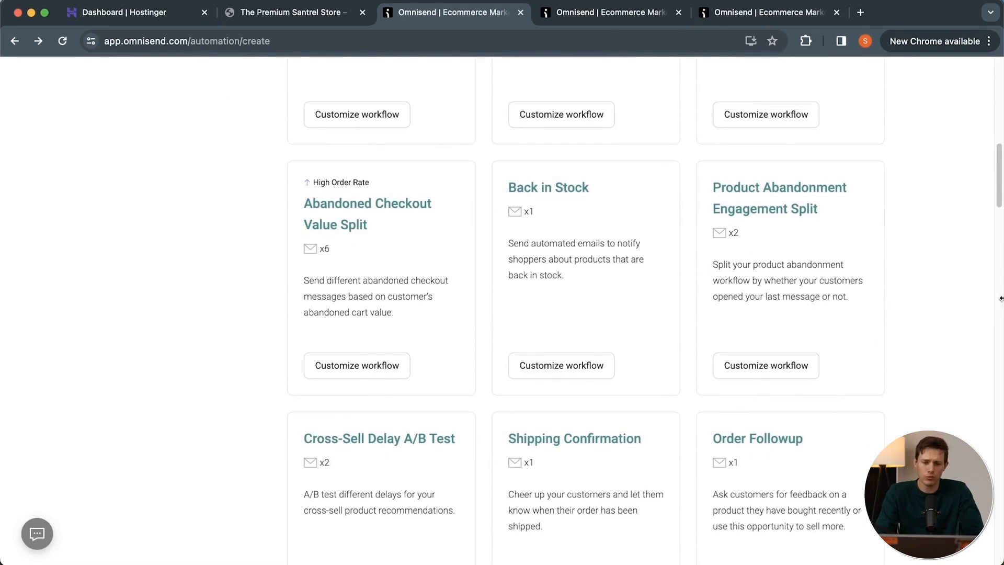
pyautogui.scroll(-4, 887, 373)
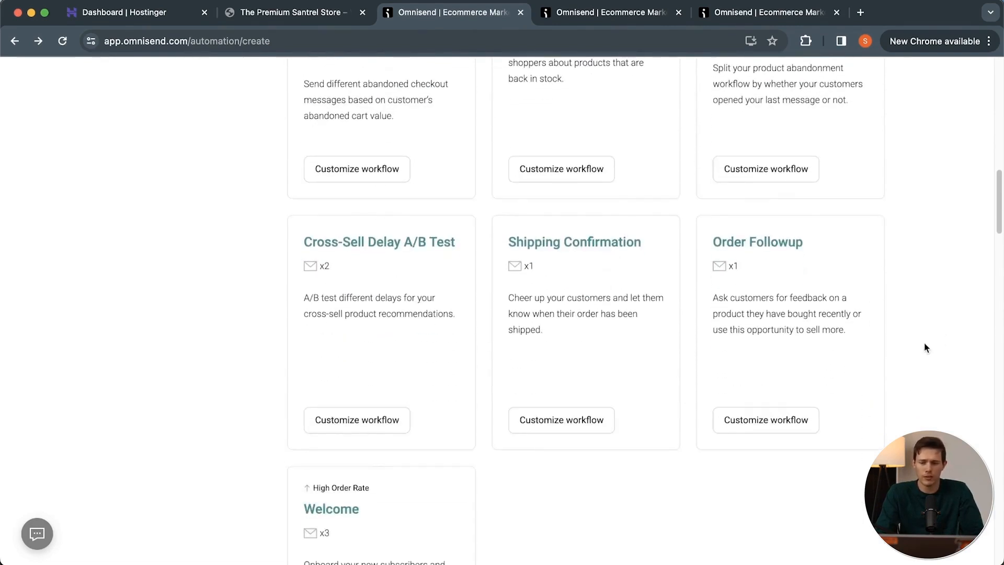
pyautogui.scroll(-4, 924, 343)
pyautogui.scroll(-8, 924, 343)
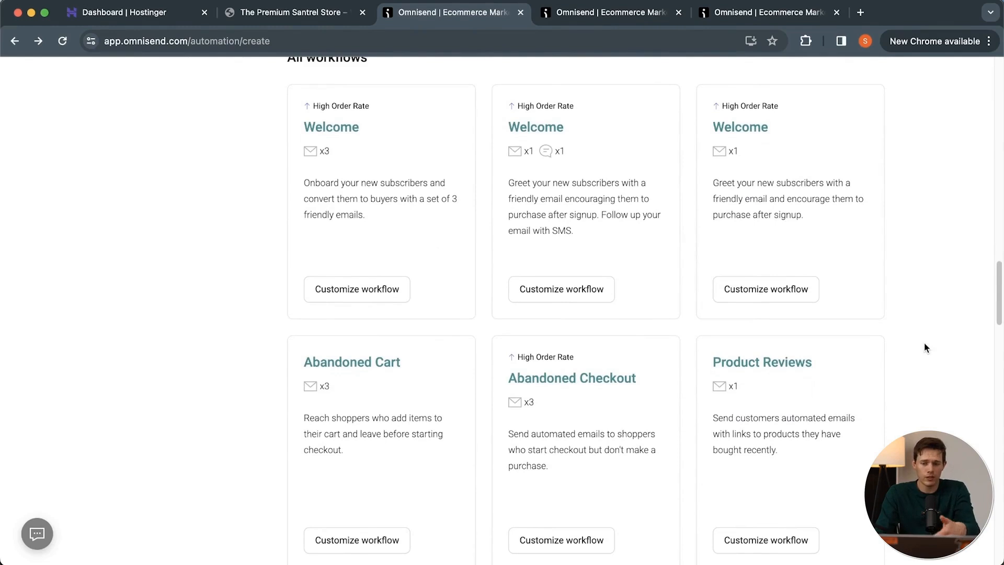
pyautogui.scroll(15, 924, 343)
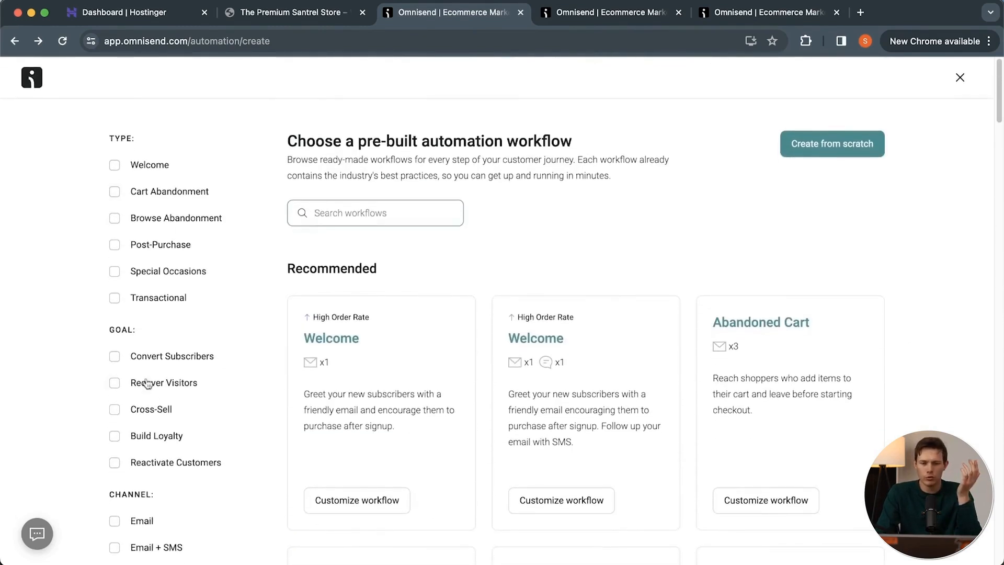
pyautogui.scroll(-2, 70, 396)
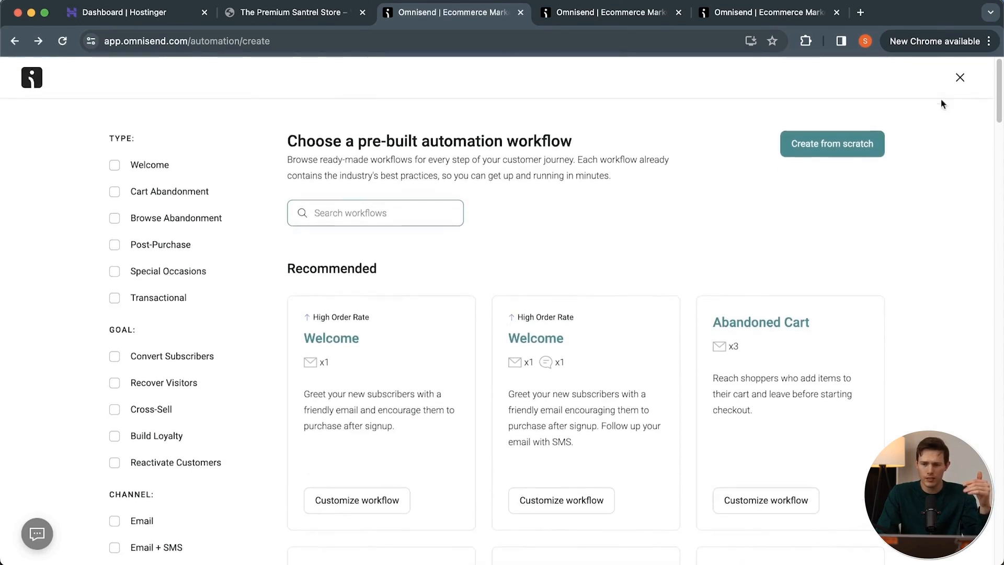
pyautogui.click(960, 80)
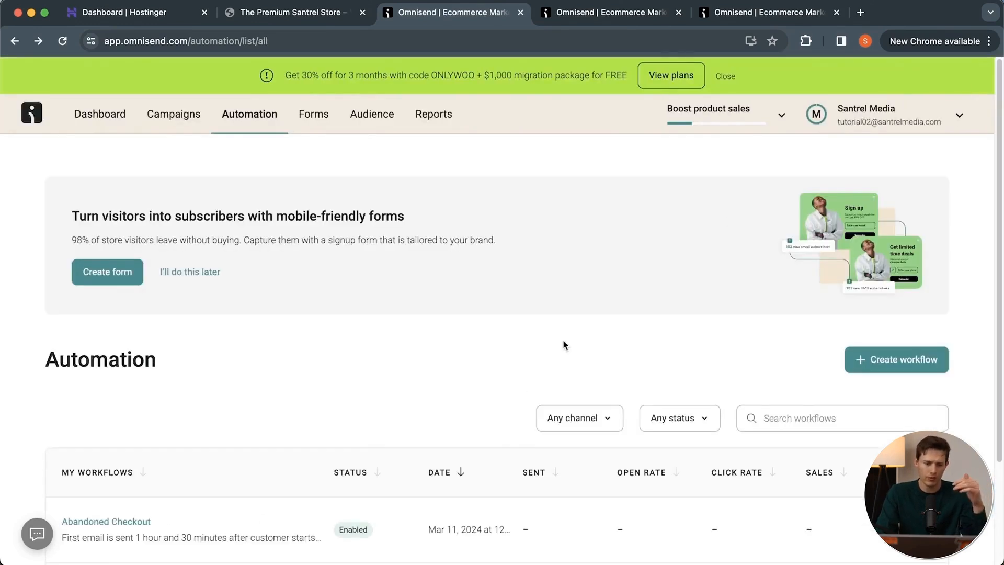
# Start creating a new email campaign from the store's campaigns page.
pyautogui.scroll(-3, 563, 345)
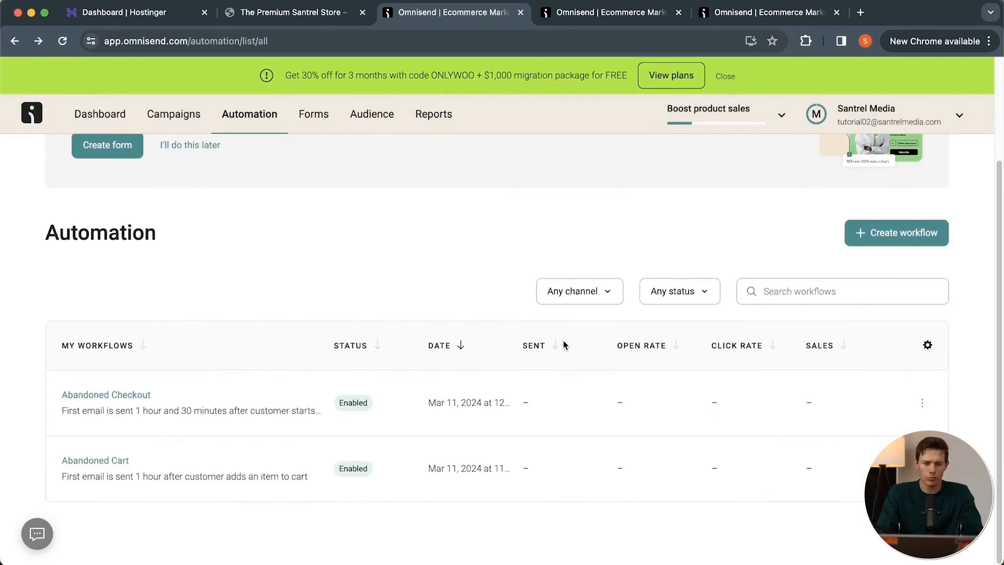
pyautogui.scroll(3, 564, 345)
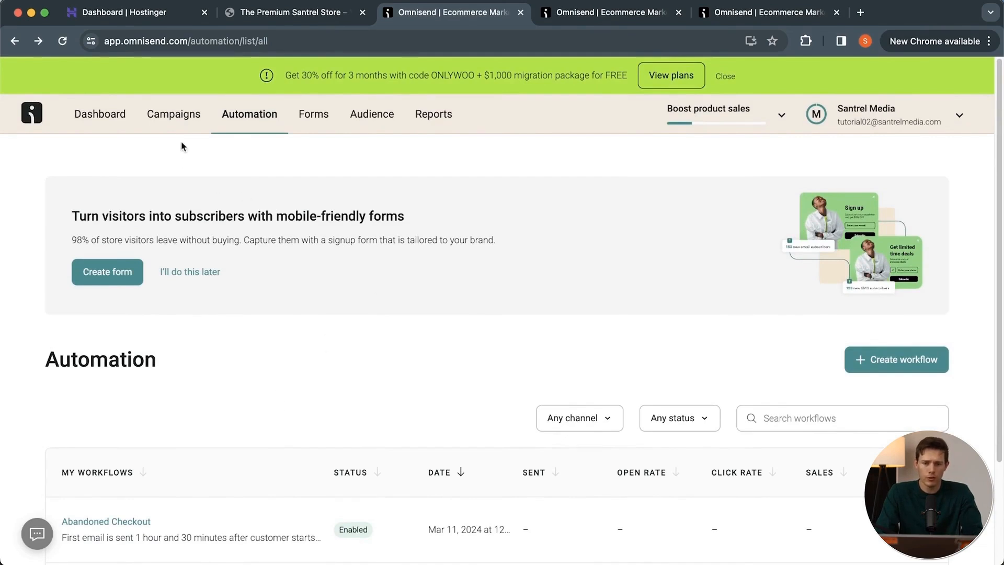
pyautogui.click(176, 124)
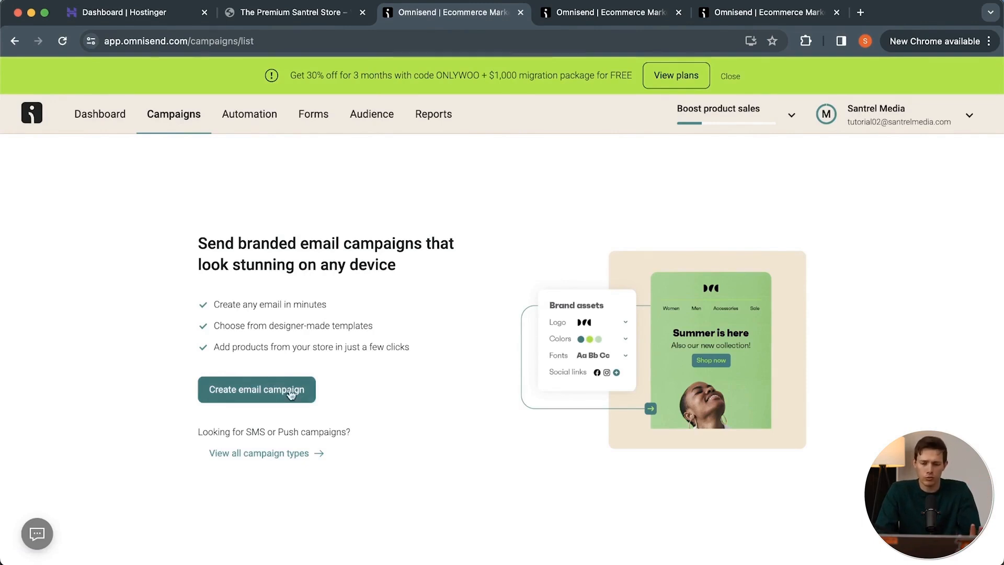
pyautogui.click(269, 393)
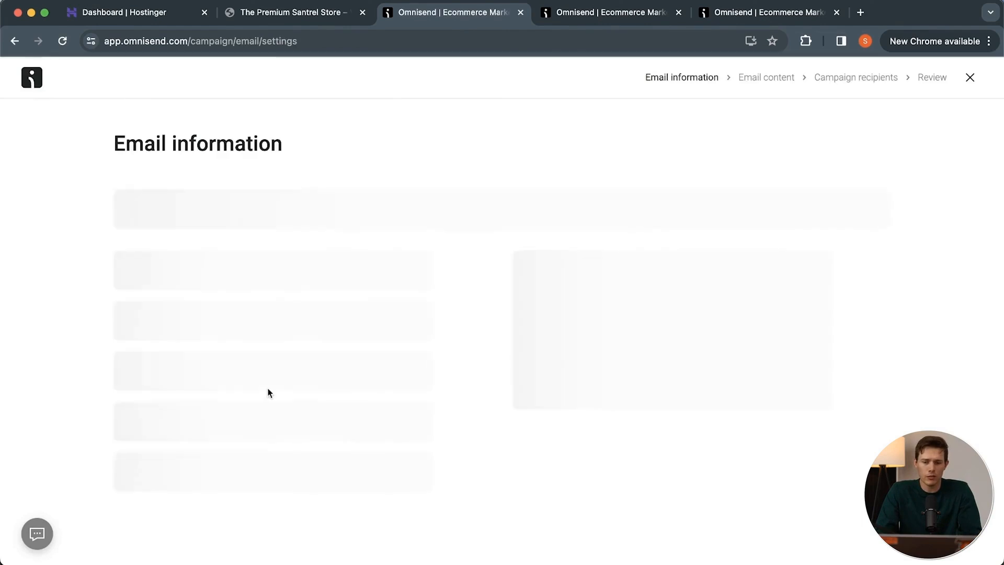
# Generate subject lines from "New fall lotion scents are available" and apply the suggestion "Limited time: new fall lotion scents".
pyautogui.click(278, 213)
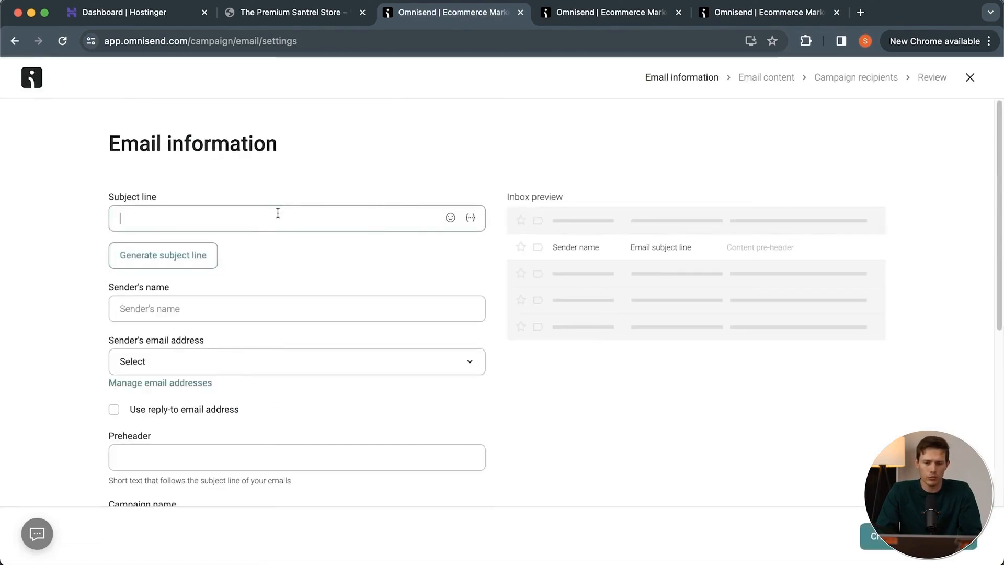
pyautogui.click(196, 261)
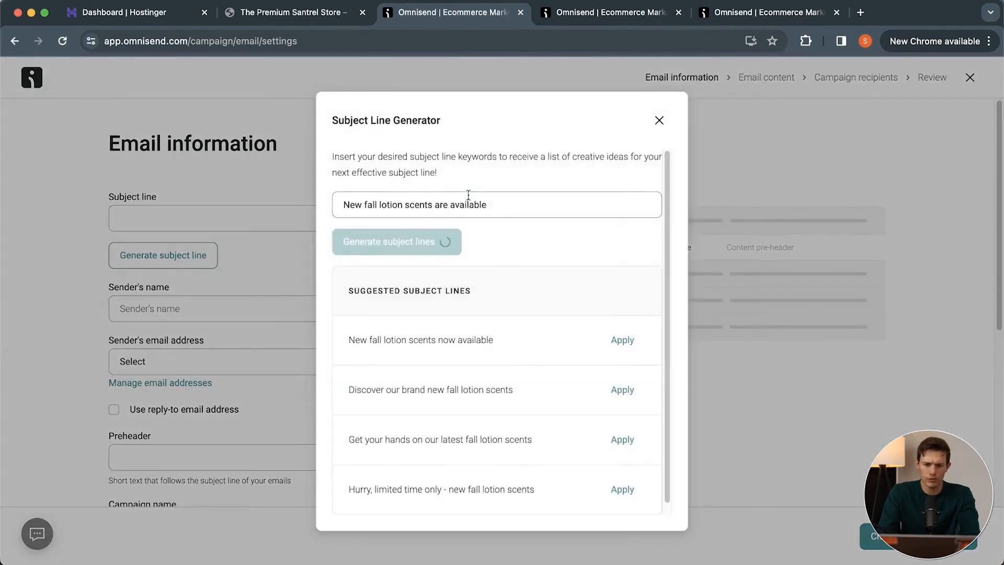
pyautogui.moveTo(504, 209); pyautogui.dragTo(286, 192)
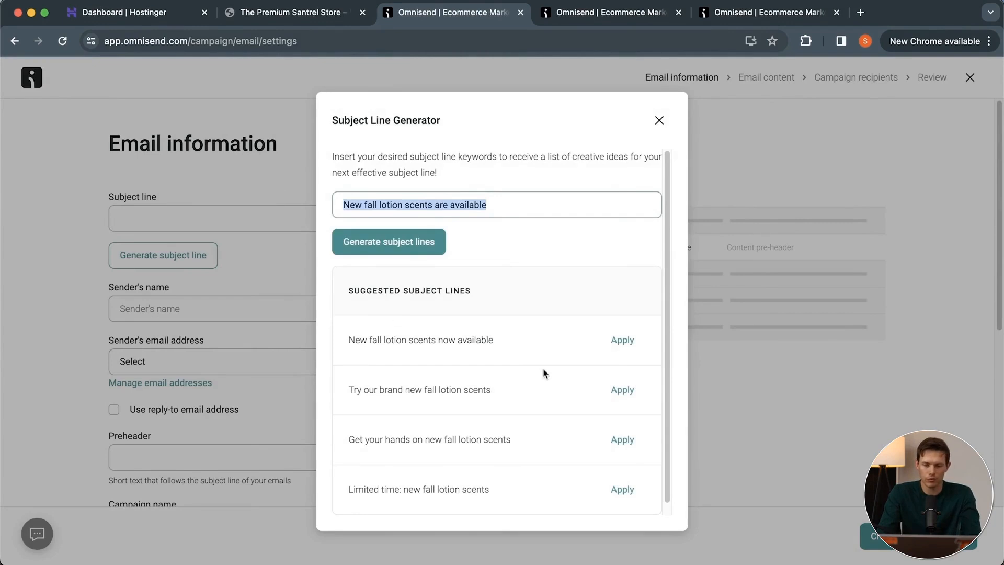
pyautogui.scroll(-1, 548, 364)
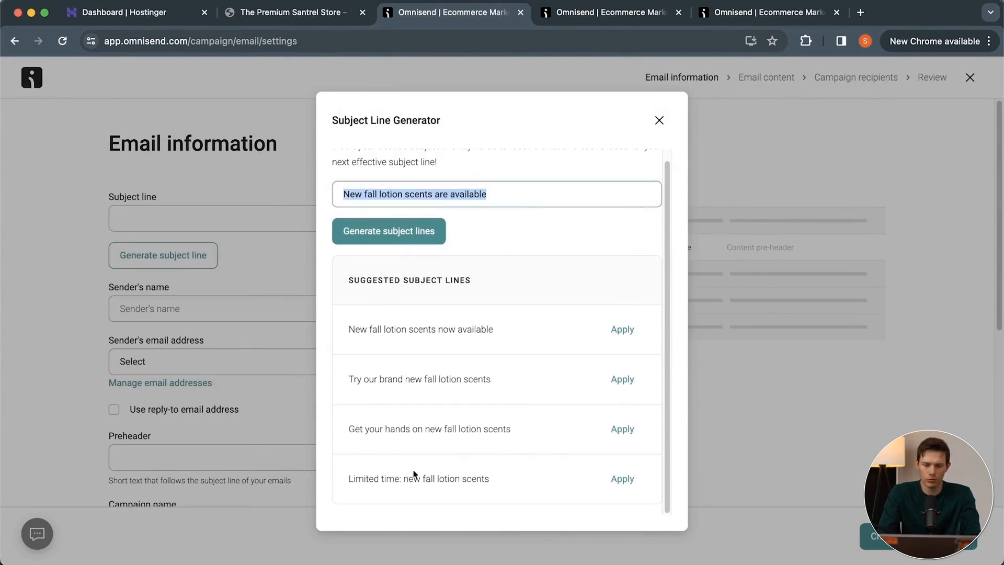
pyautogui.click(622, 479)
# Capitalize the words in the subject line so it reads "Limited time: New Fall Lotion Scents".
pyautogui.click(180, 218)
pyautogui.press('BackSpace')
pyautogui.write('New fall lotion scents')
pyautogui.click(203, 218)
pyautogui.press('BackSpace')
pyautogui.write('Fall lotion scents')
pyautogui.click(216, 219)
pyautogui.press('BackSpace')
pyautogui.write('L')
pyautogui.click(246, 219)
pyautogui.press('BackSpace')
pyautogui.write('Scents')
# Set the sender's name to "Santrel Premium Products" and the sender's email address to Shared Omnisend Email.
pyautogui.click(214, 309)
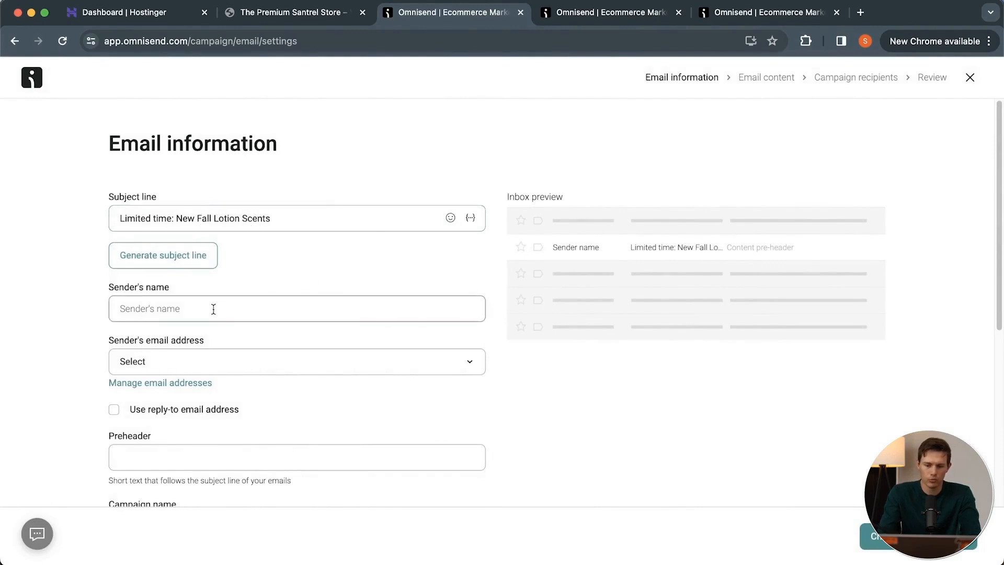
pyautogui.write('Santrel Premium Products')
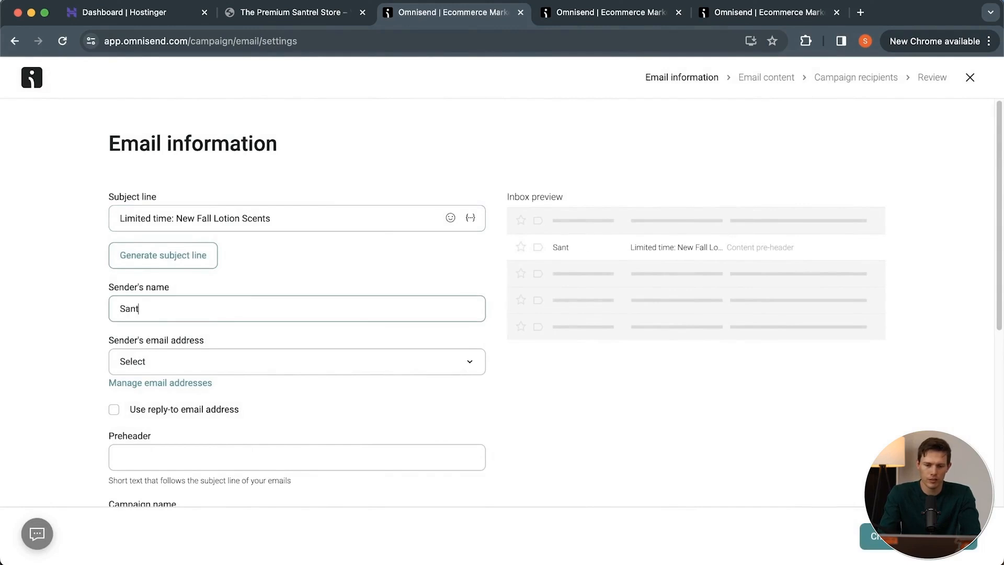
pyautogui.click(216, 361)
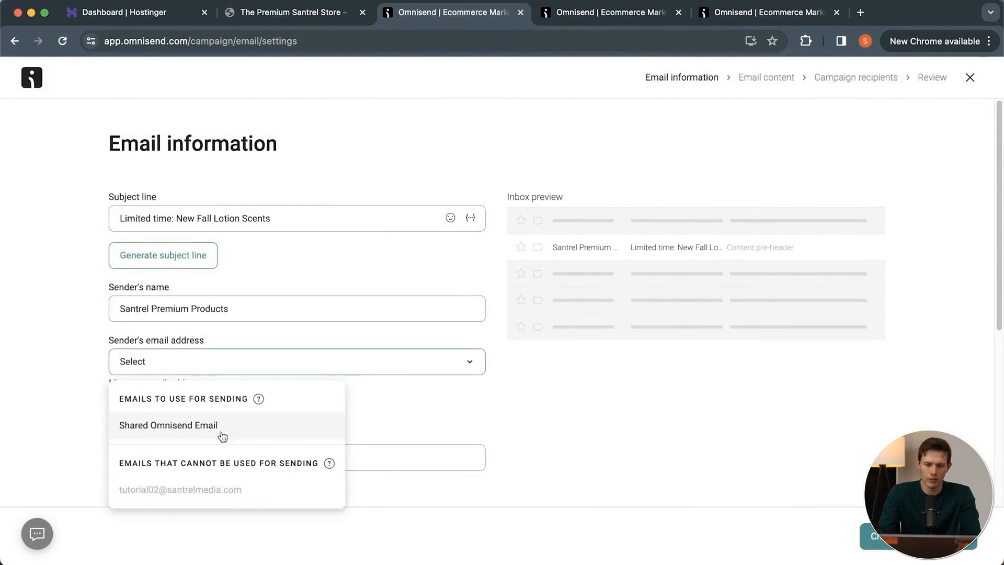
pyautogui.click(199, 423)
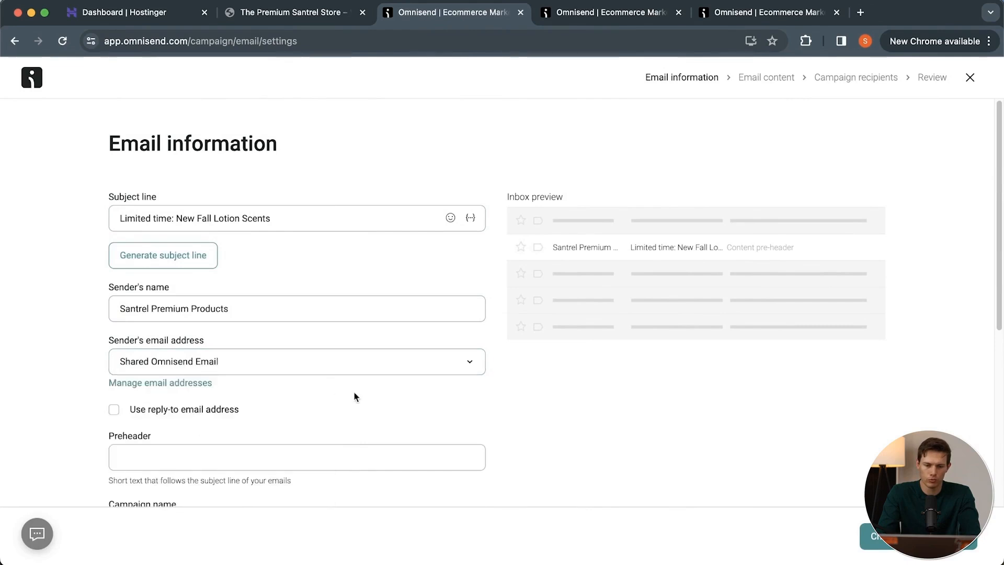
pyautogui.scroll(-3, 354, 397)
pyautogui.click(178, 250)
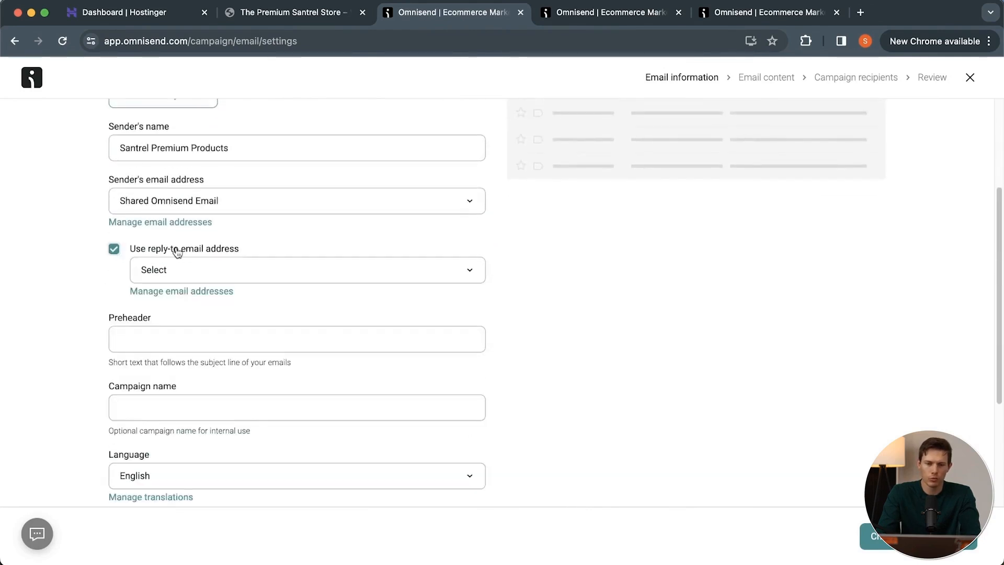
pyautogui.click(238, 267)
pyautogui.click(126, 281)
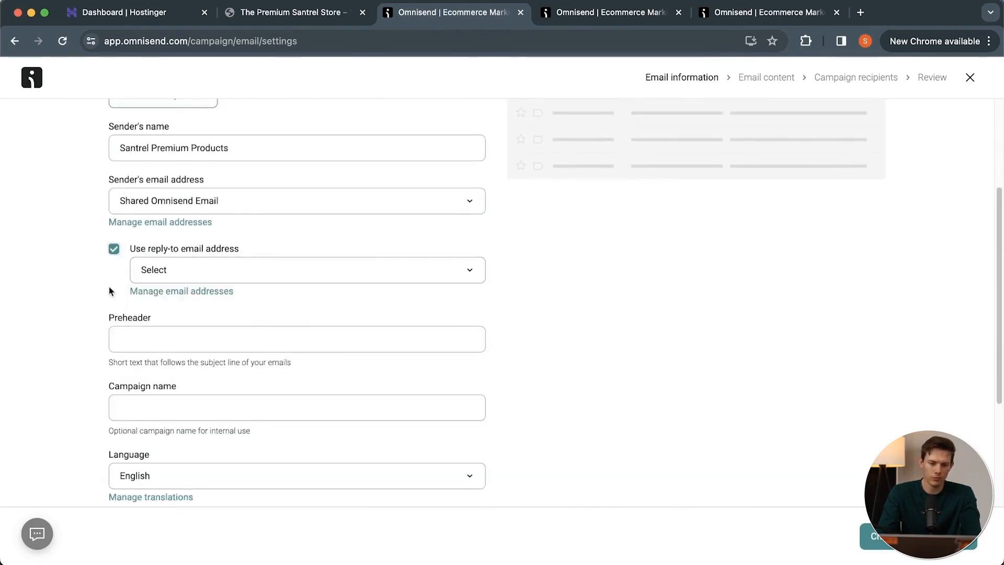
pyautogui.click(114, 250)
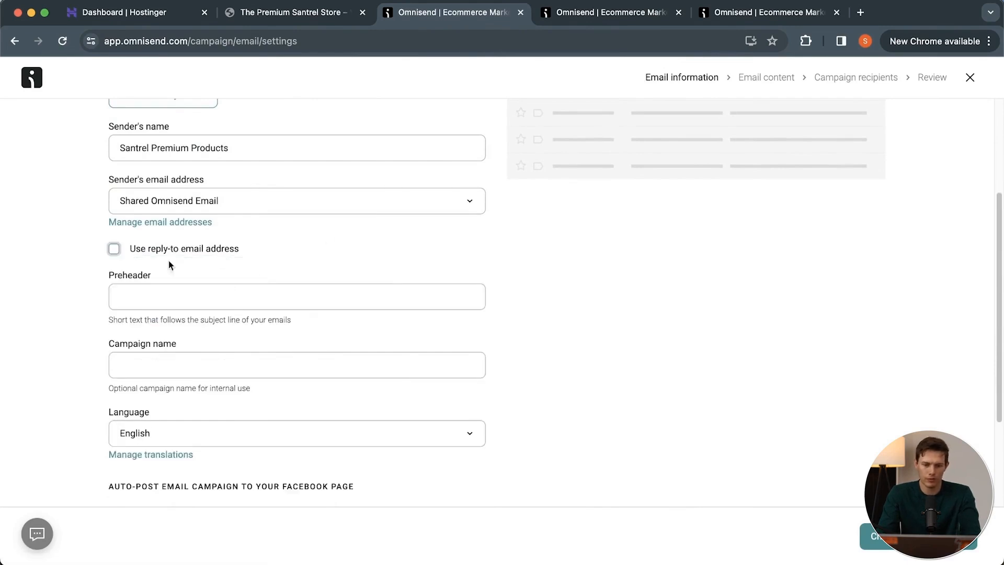
# Set the preheader to "New scents including pumpkin spice, fall harvest, midnight moon, and apple" and name the campaign "New fall scents".
pyautogui.scroll(-2, 254, 273)
pyautogui.scroll(3, 252, 277)
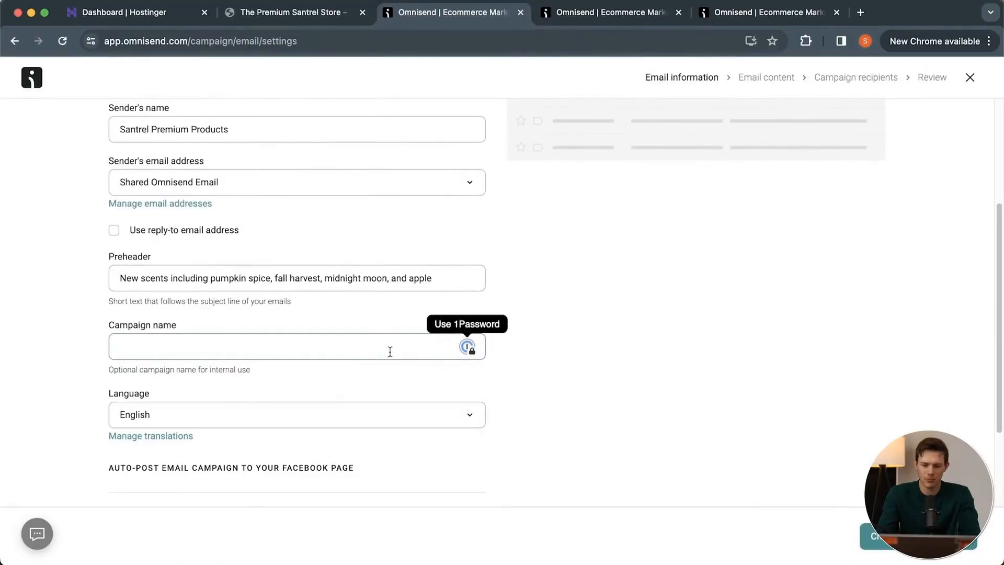
pyautogui.write('Ne')
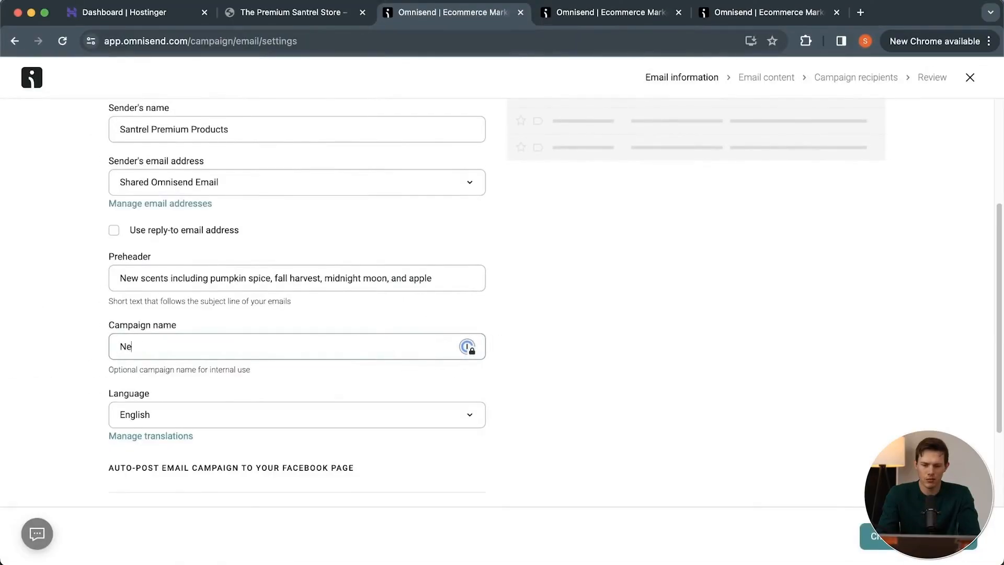
pyautogui.write('w fall scents')
pyautogui.scroll(-3, 680, 481)
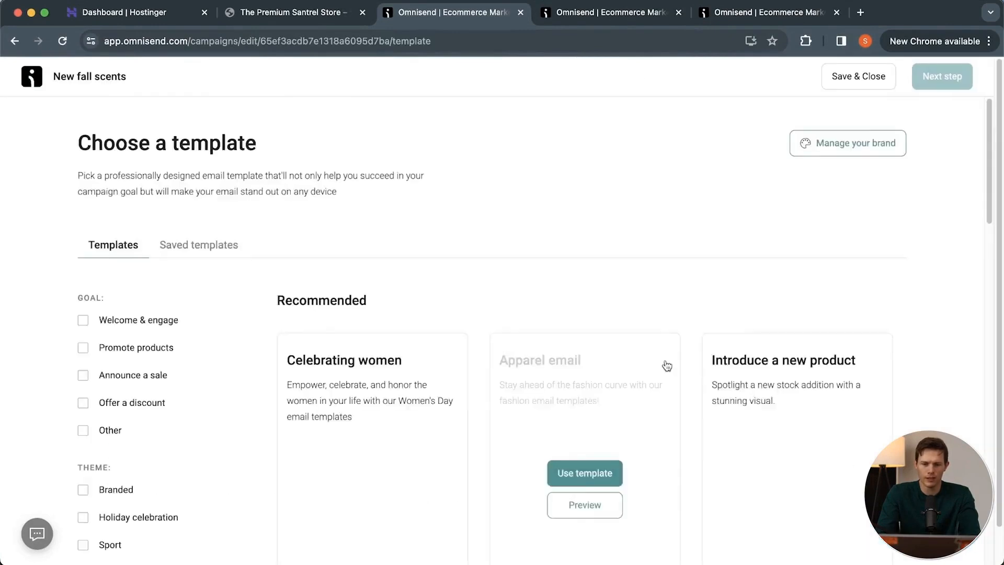
# Look through the available email templates and filter them by the Promote products goal.
pyautogui.scroll(-6, 664, 363)
pyautogui.scroll(-15, 666, 364)
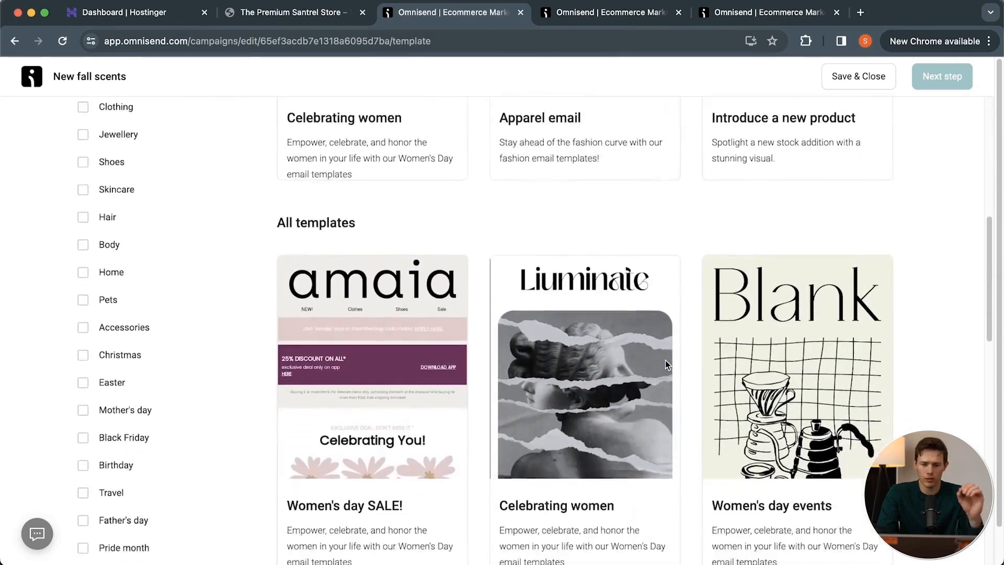
pyautogui.scroll(-2, 665, 360)
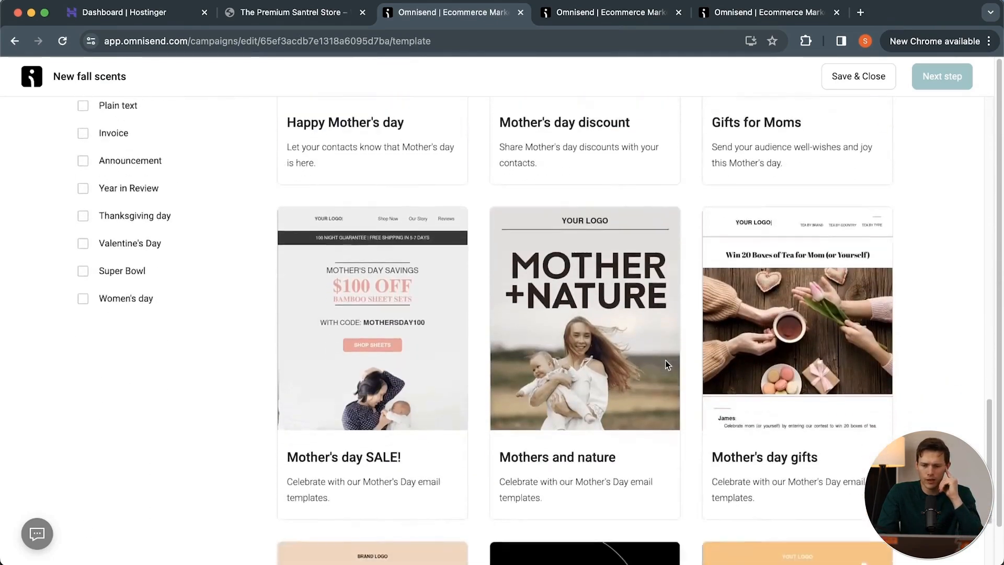
pyautogui.scroll(-7, 909, 374)
pyautogui.scroll(3, 909, 374)
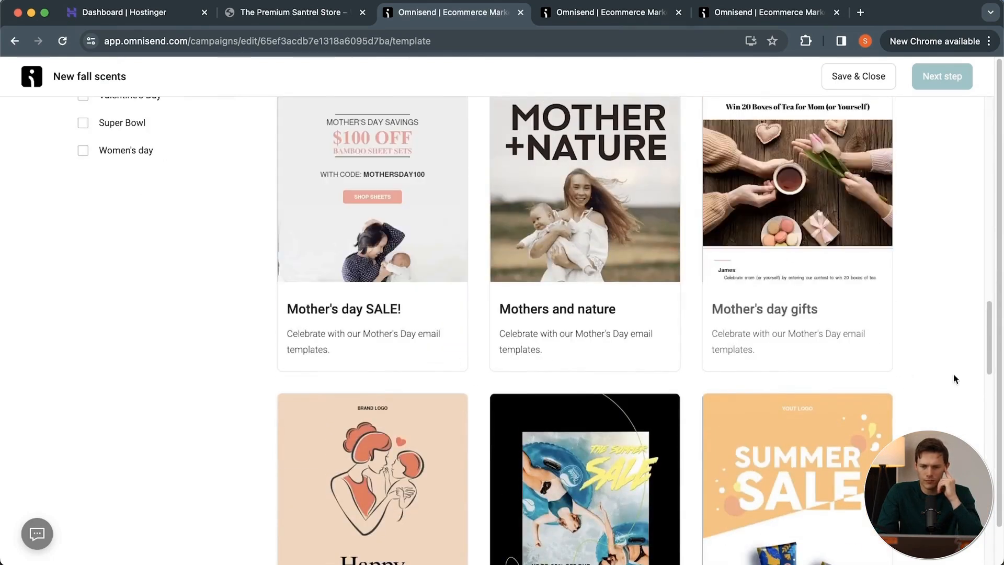
pyautogui.scroll(1, 968, 389)
pyautogui.scroll(-7, 968, 389)
pyautogui.scroll(15, 968, 389)
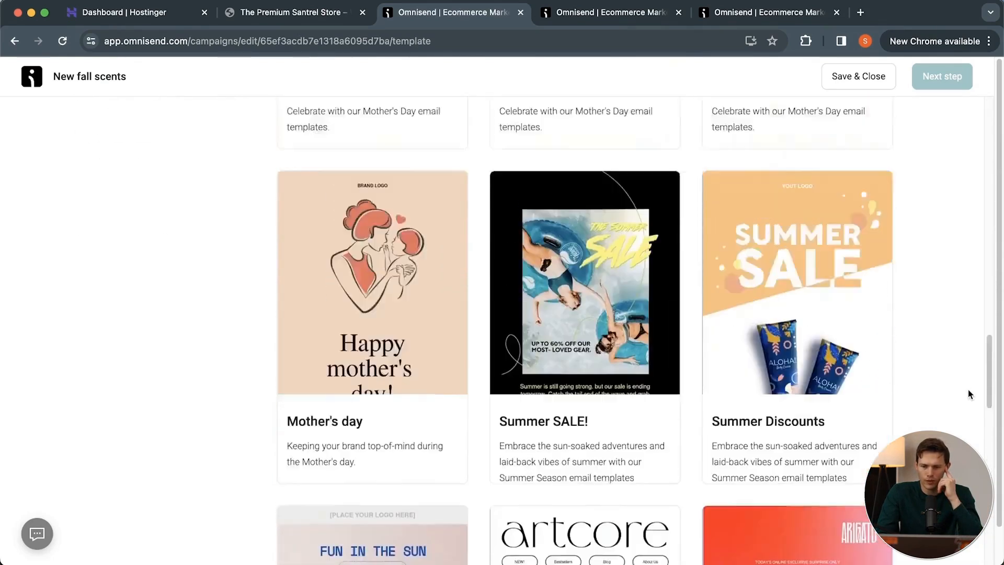
pyautogui.scroll(5, 968, 393)
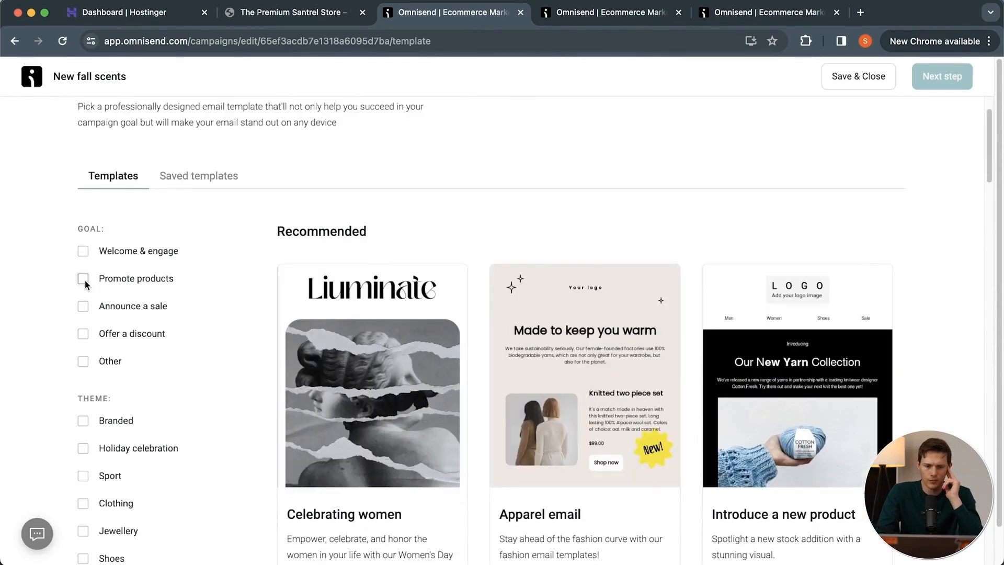
pyautogui.click(83, 278)
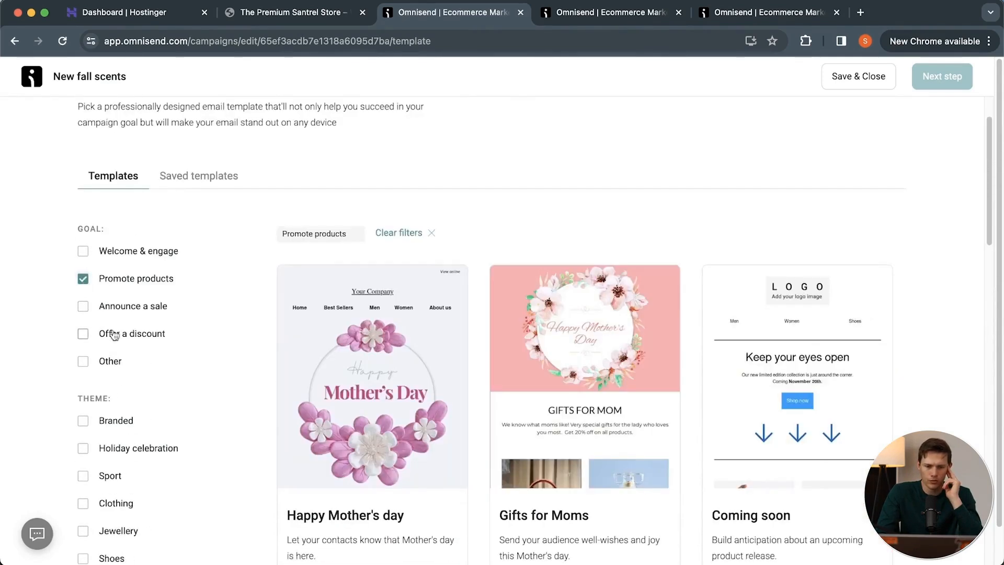
# Preview the "Introduce a new product" template featuring the yarn collection and use it for the campaign.
pyautogui.scroll(-20, 157, 392)
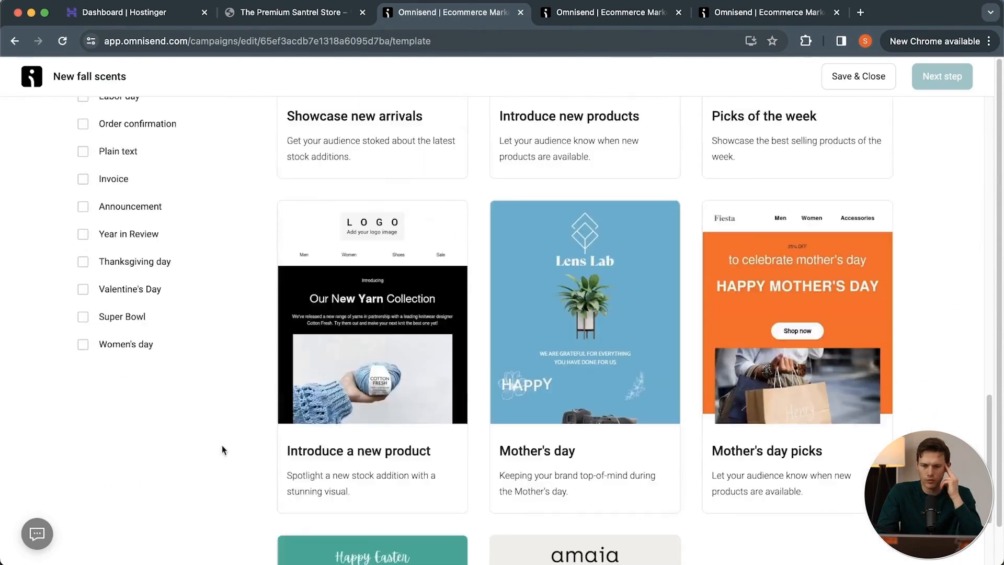
pyautogui.moveTo(310, 369)
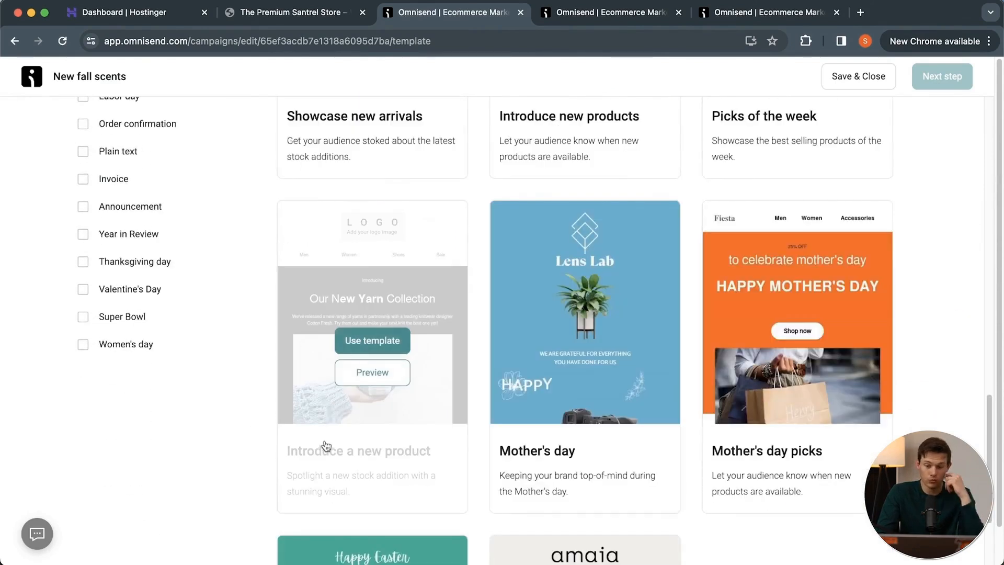
pyautogui.click(376, 374)
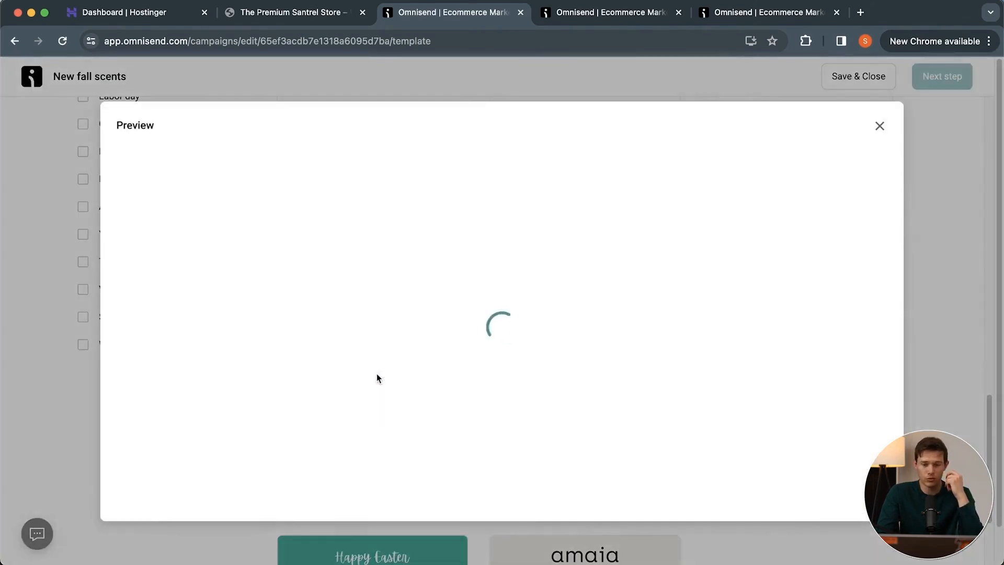
pyautogui.scroll(-2, 601, 277)
pyautogui.scroll(1, 603, 276)
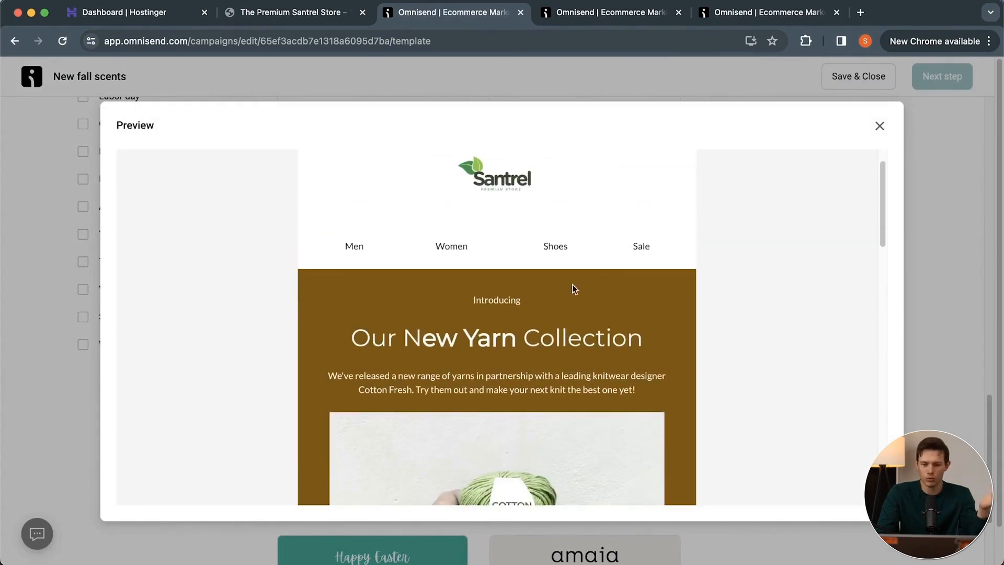
pyautogui.scroll(-10, 694, 308)
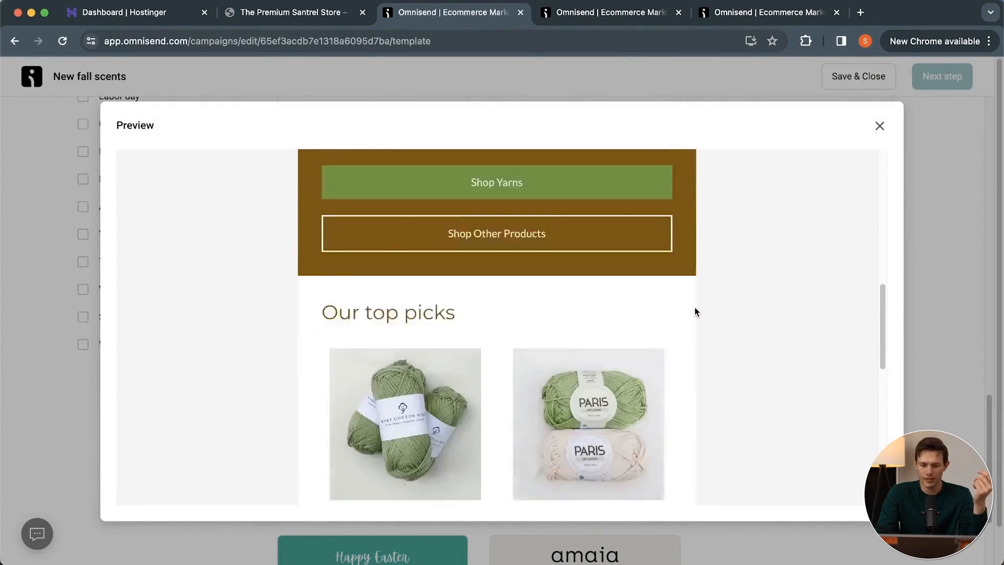
pyautogui.scroll(10, 694, 309)
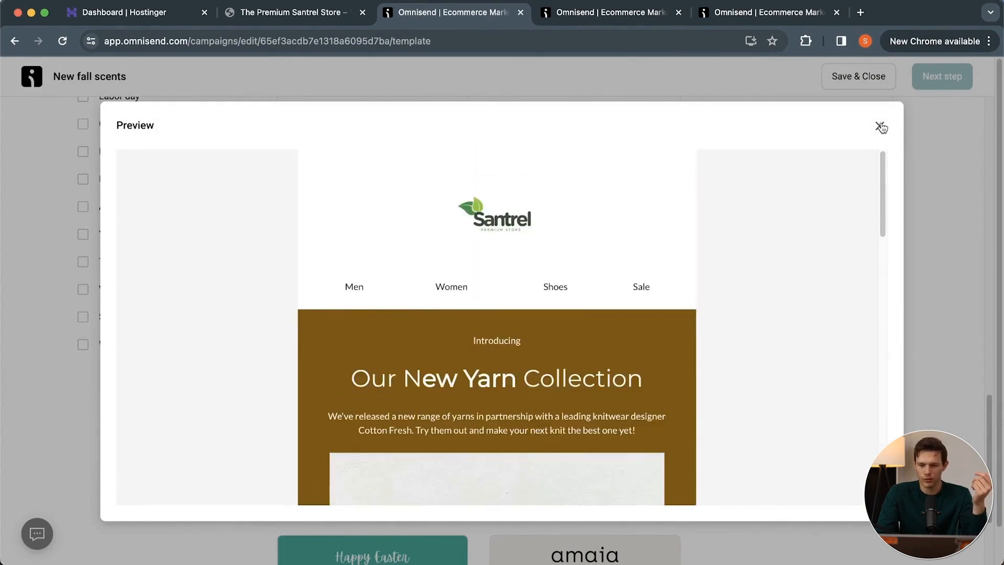
pyautogui.click(880, 127)
pyautogui.moveTo(359, 364)
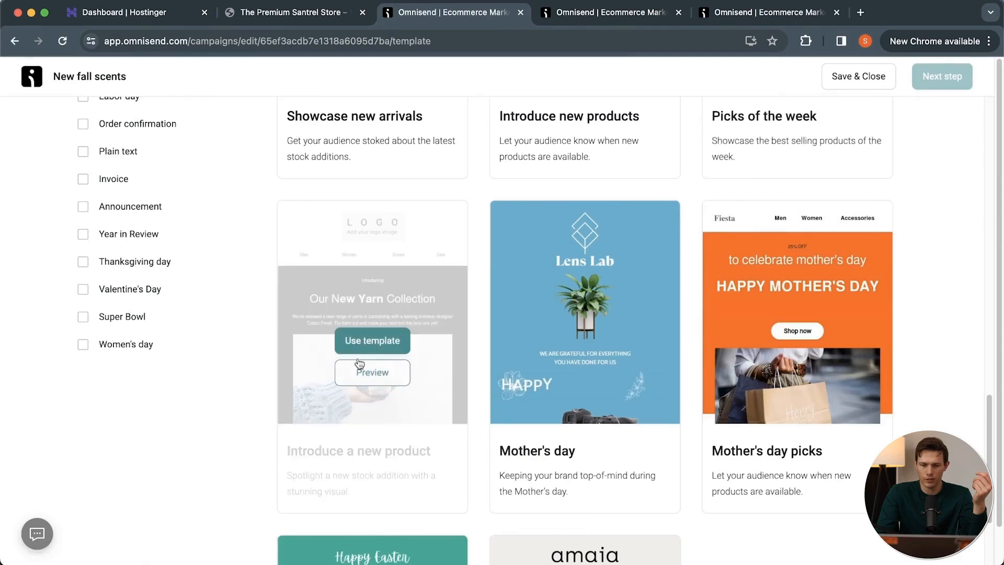
pyautogui.click(387, 348)
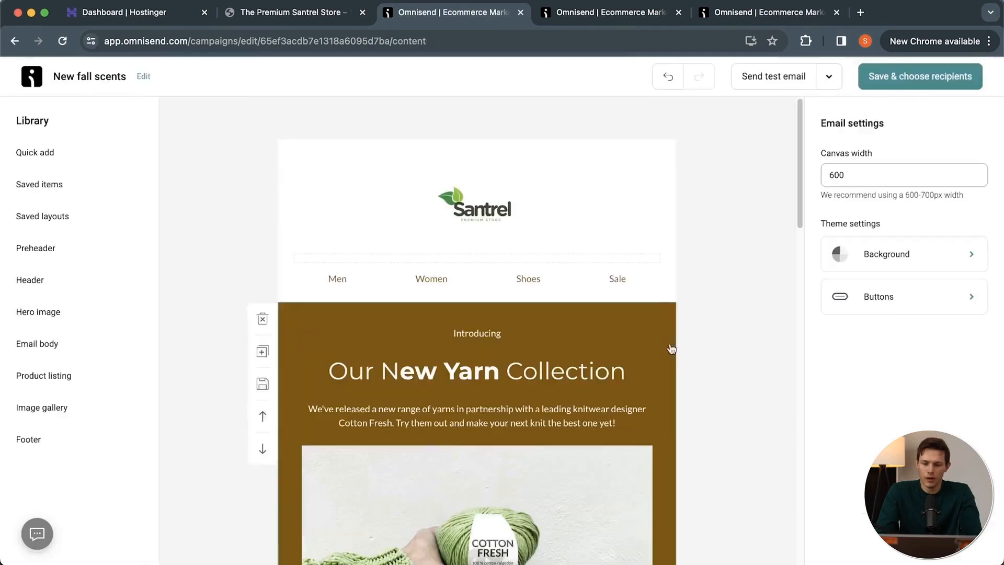
# Change the email's large heading to "Our New Fall Lotion Collection is Here!".
pyautogui.click(559, 370)
pyautogui.scroll(-3, 476, 424)
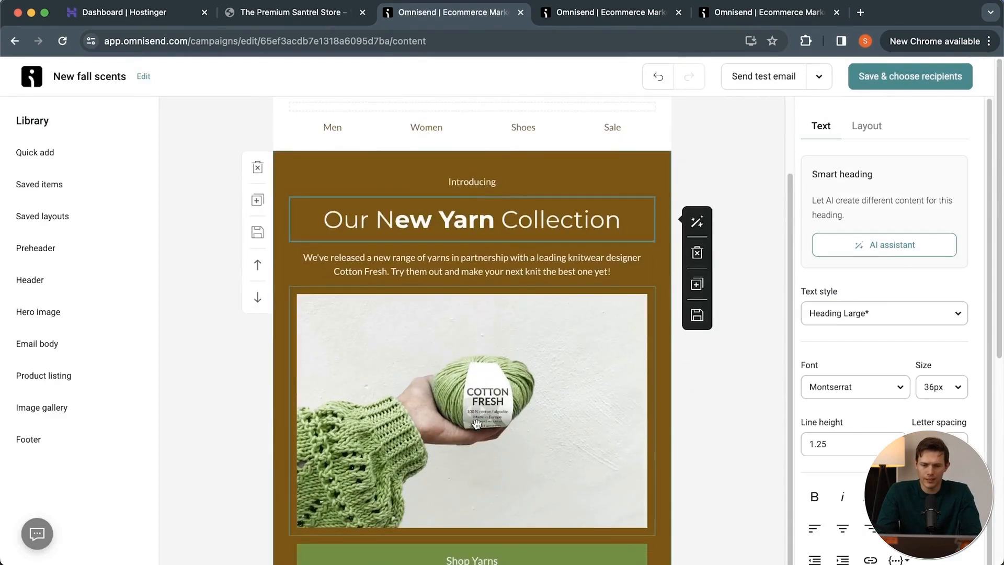
pyautogui.doubleClick(448, 215)
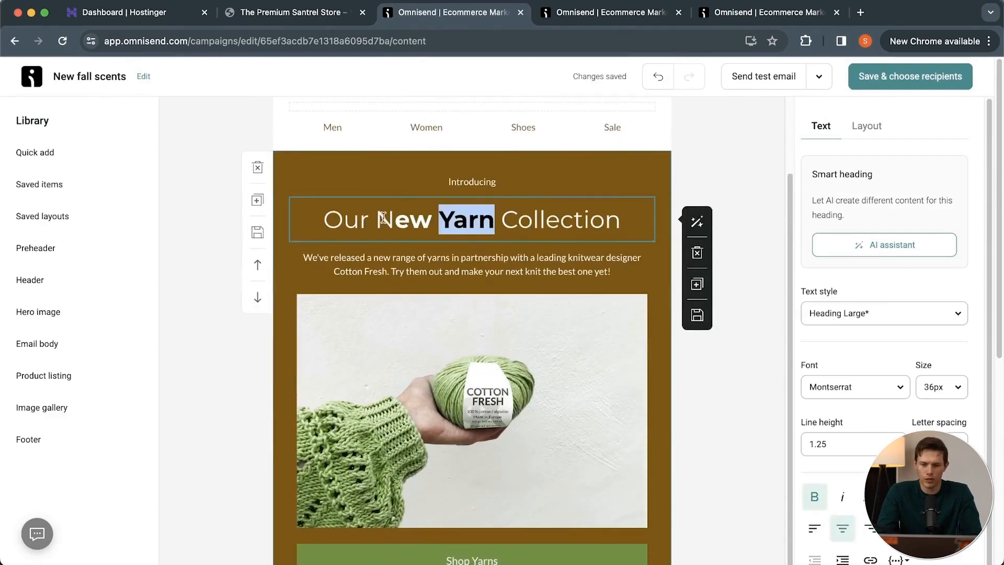
pyautogui.write('Fall Lotion')
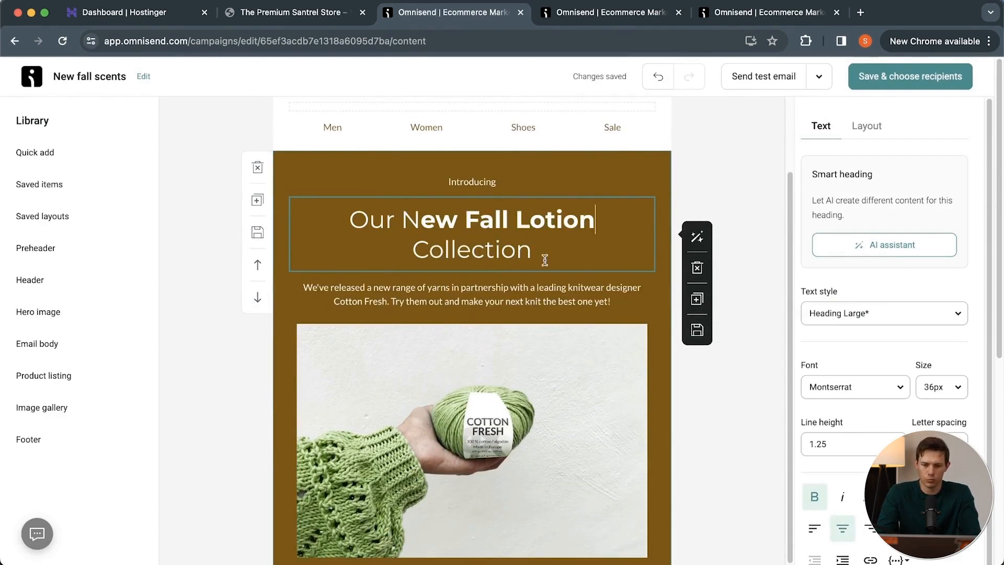
pyautogui.click(545, 260)
pyautogui.write('is Here!')
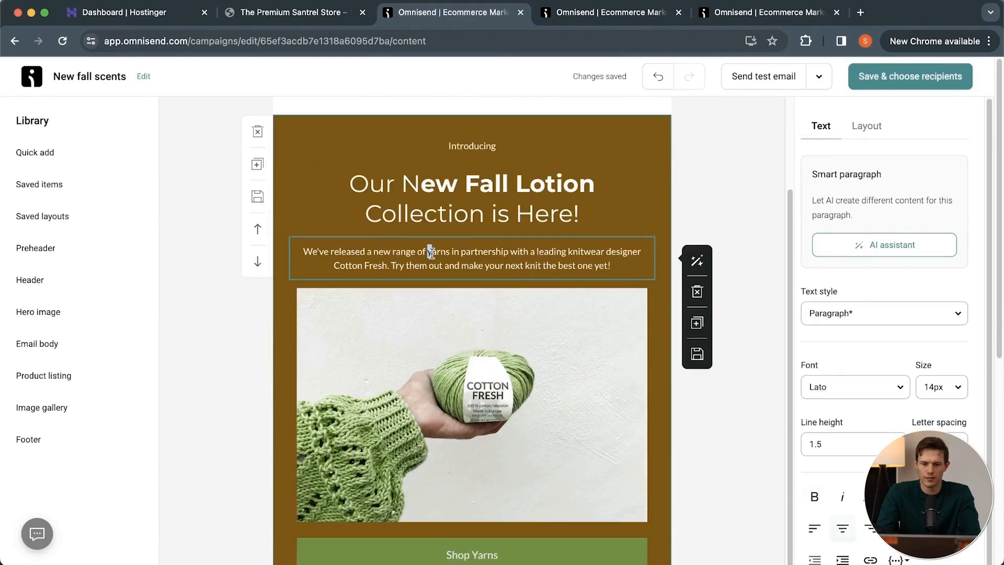
# Change "yarns" to "lotion scents" in the intro paragraph and replace the yarn photo below it with the soap bars image from the computer.
pyautogui.doubleClick(431, 253)
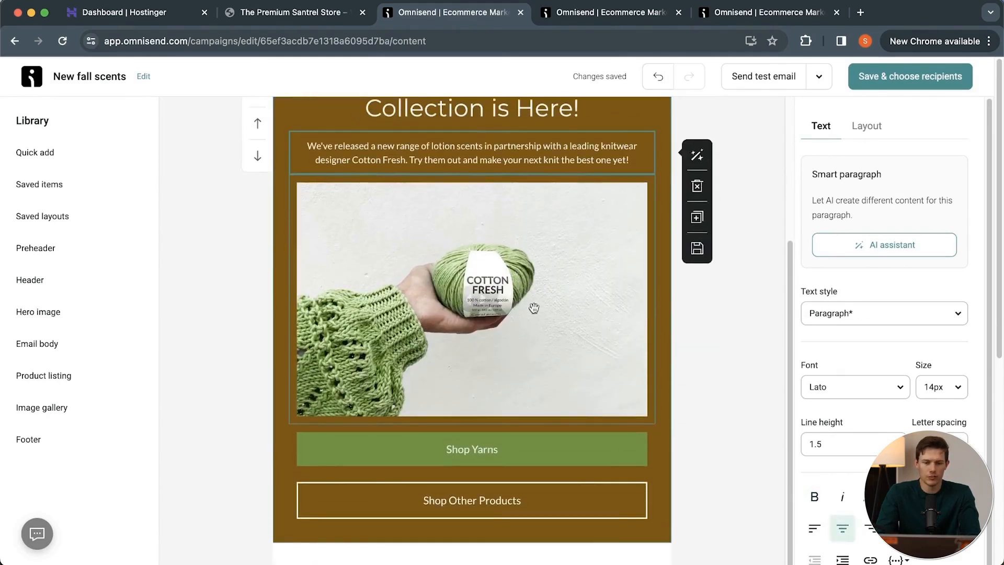
pyautogui.click(534, 310)
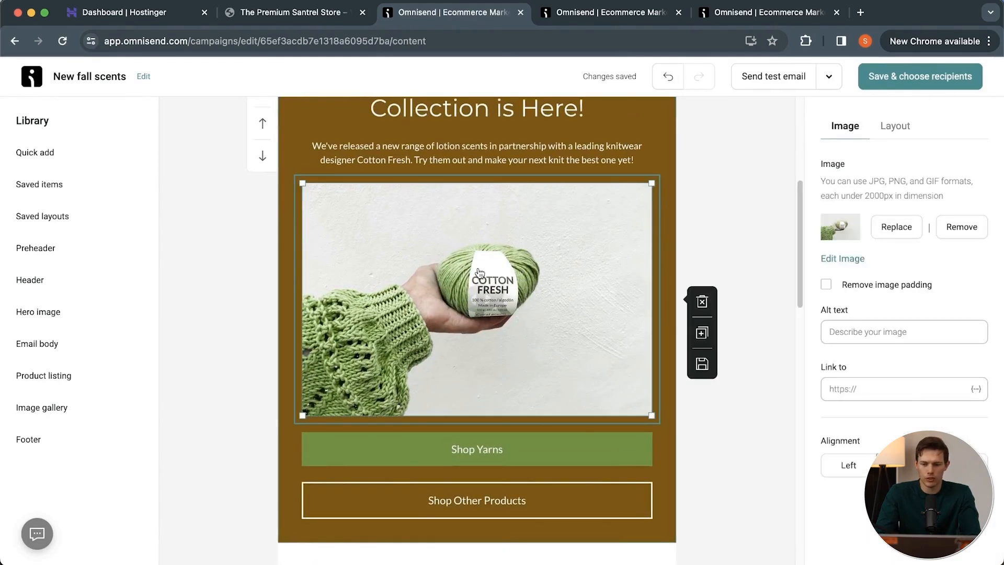
pyautogui.click(893, 230)
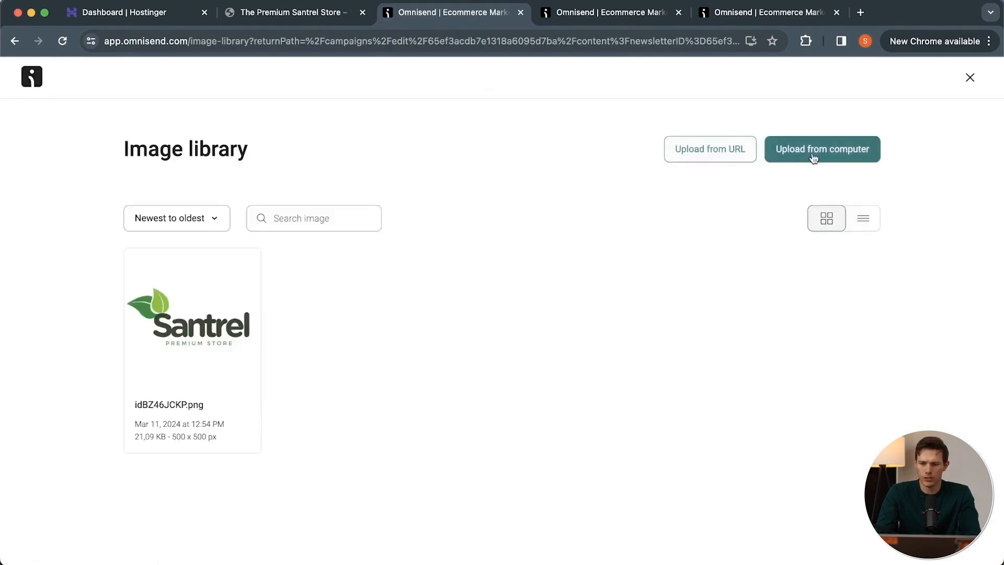
pyautogui.click(815, 152)
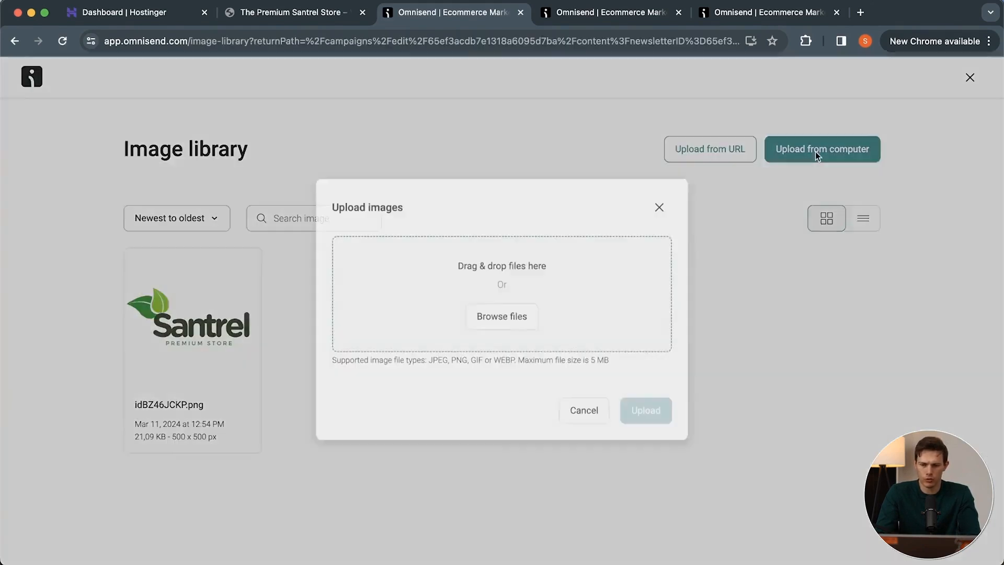
pyautogui.click(513, 329)
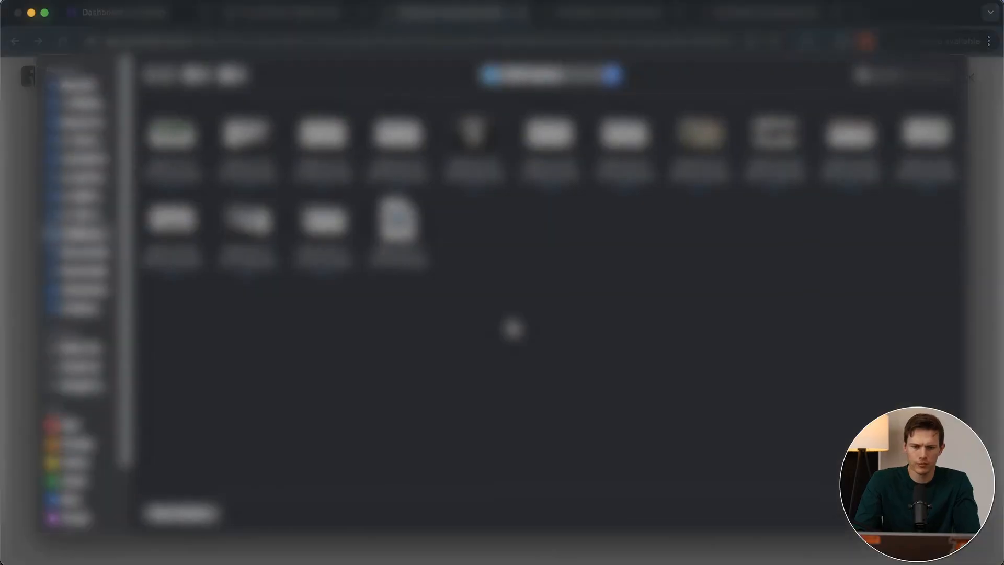
pyautogui.click(161, 375)
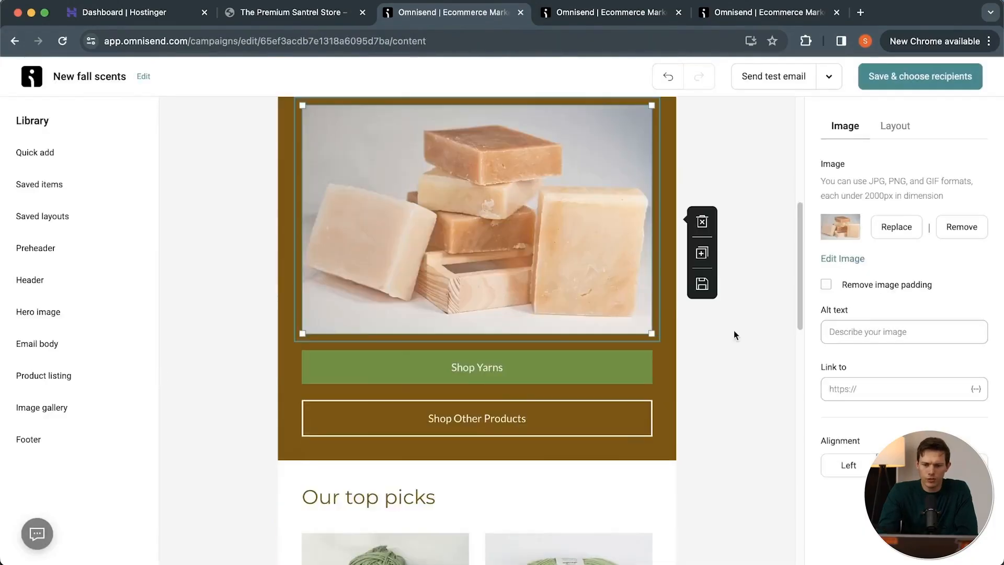
# Look over the email's sections from the header down to the footer and the items available for adding.
pyautogui.scroll(5, 733, 330)
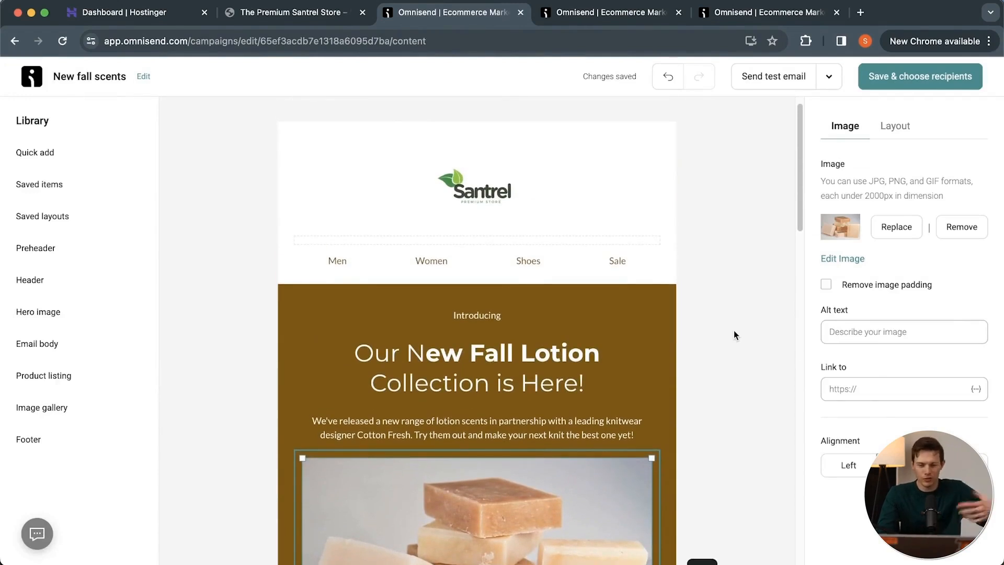
pyautogui.scroll(-9, 733, 330)
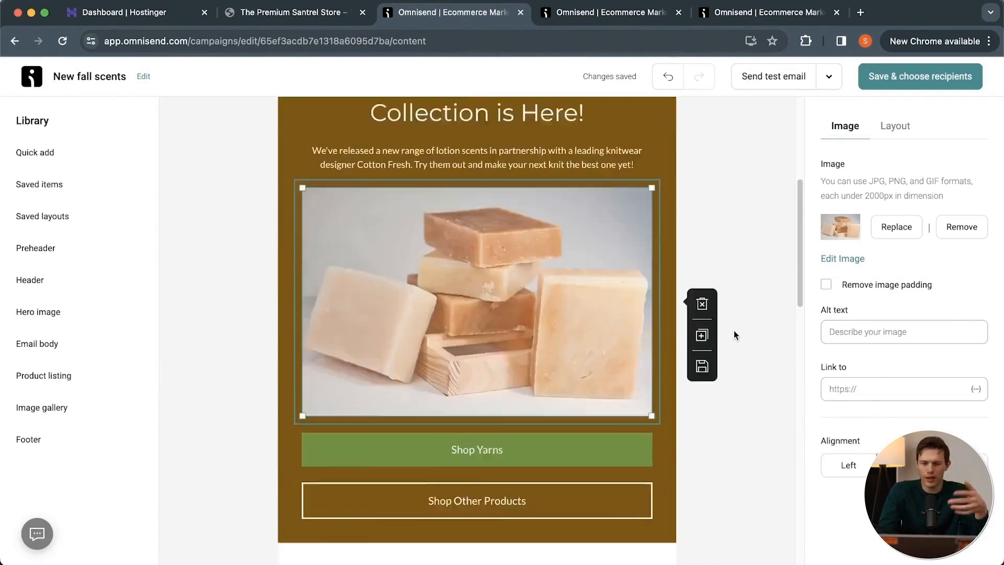
pyautogui.scroll(-3, 733, 331)
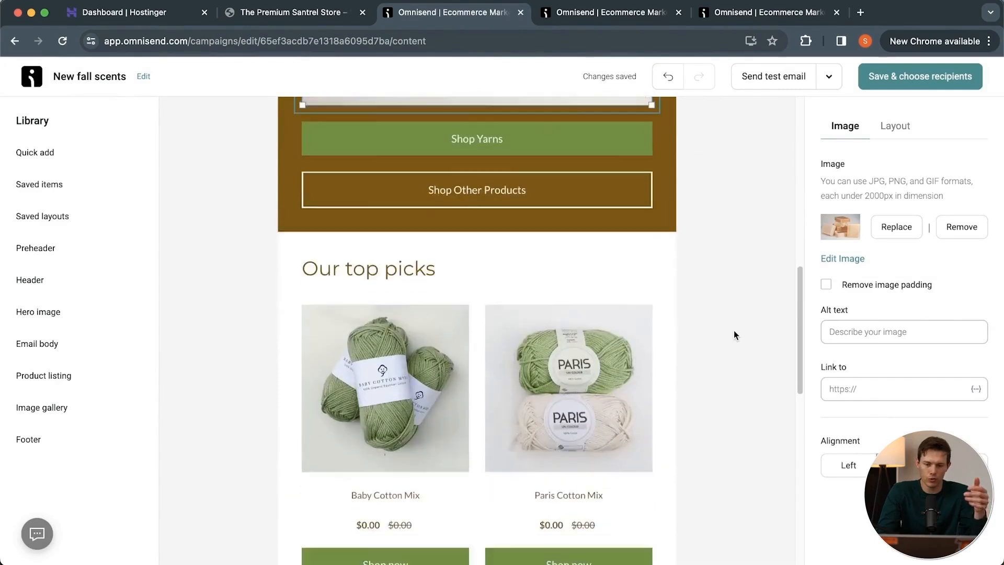
pyautogui.scroll(8, 733, 331)
pyautogui.click(98, 160)
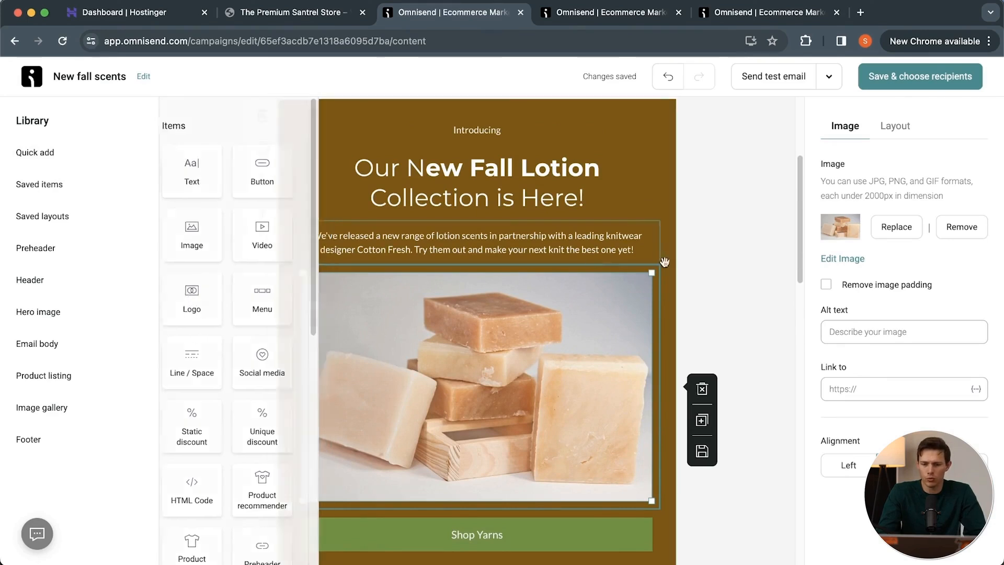
pyautogui.click(705, 291)
pyautogui.scroll(-15, 706, 292)
pyautogui.scroll(2, 705, 296)
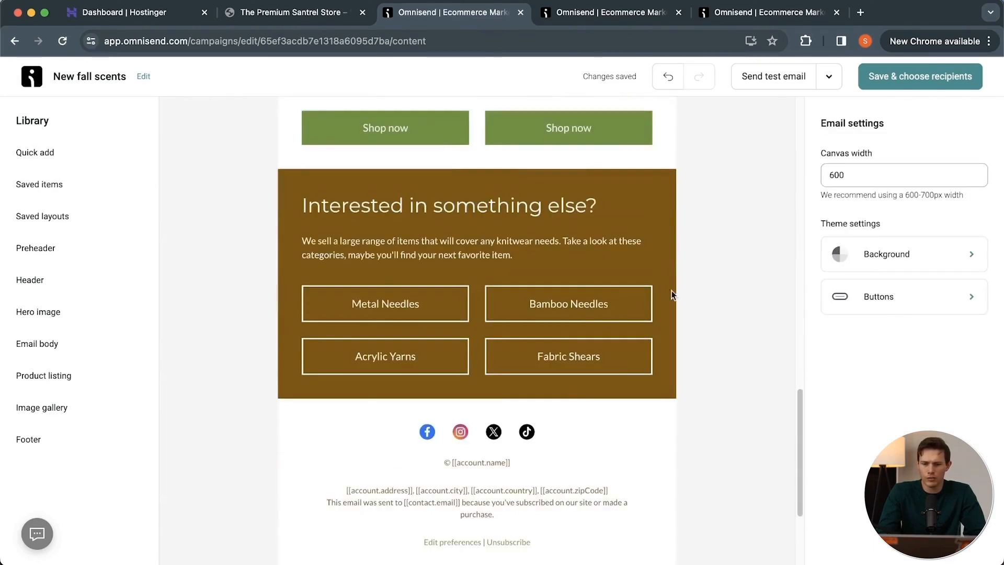
# Add a logo item above the "Interested in something else?" heading, with a social media item directly beneath the logo.
pyautogui.click(31, 157)
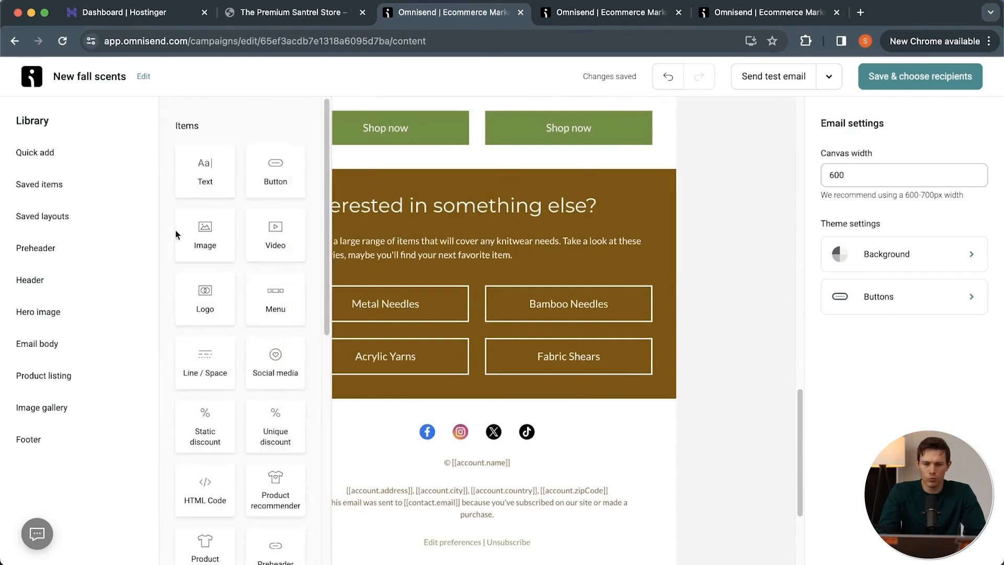
pyautogui.moveTo(215, 307); pyautogui.dragTo(419, 214)
pyautogui.click(61, 159)
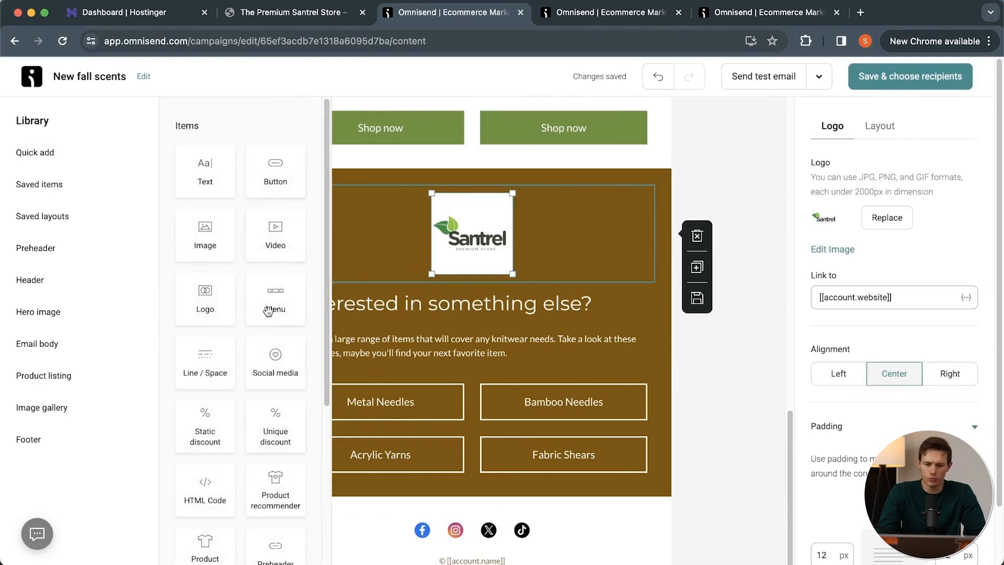
pyautogui.moveTo(275, 373); pyautogui.dragTo(418, 275)
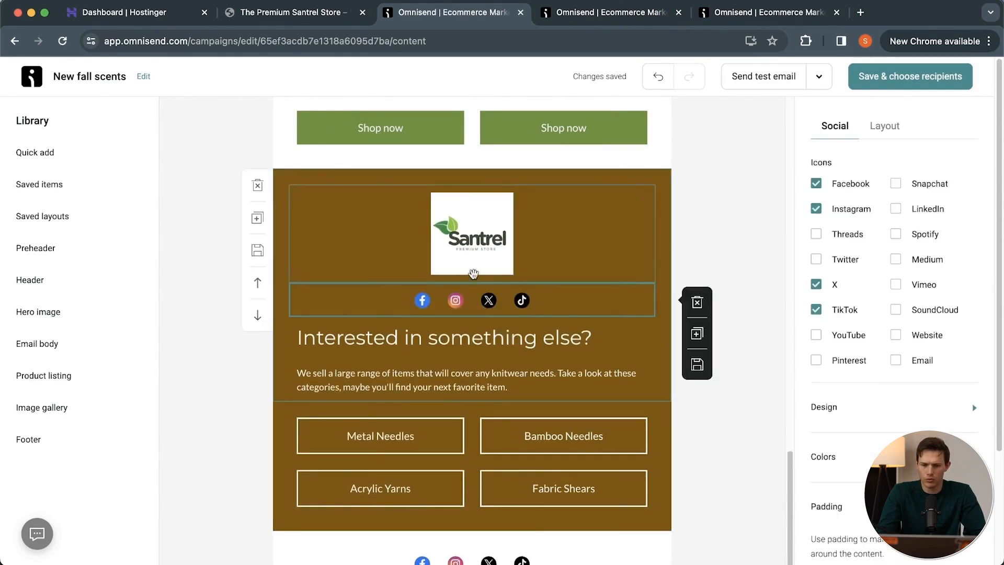
# Insert a product recommender between the "Interested in something else?" paragraph and the category buttons, and check its settings.
pyautogui.click(58, 155)
pyautogui.scroll(-5, 248, 367)
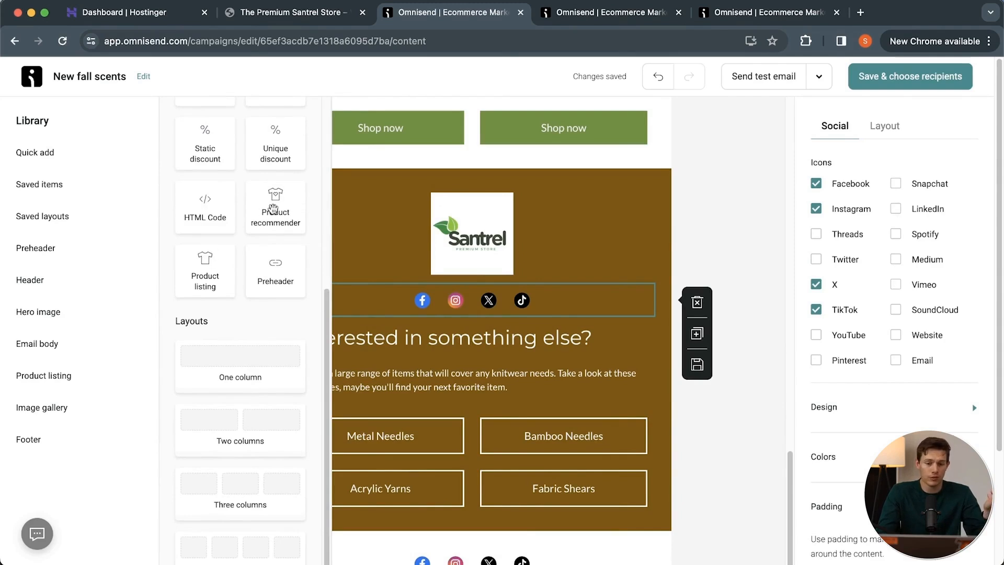
pyautogui.moveTo(273, 210); pyautogui.dragTo(360, 414)
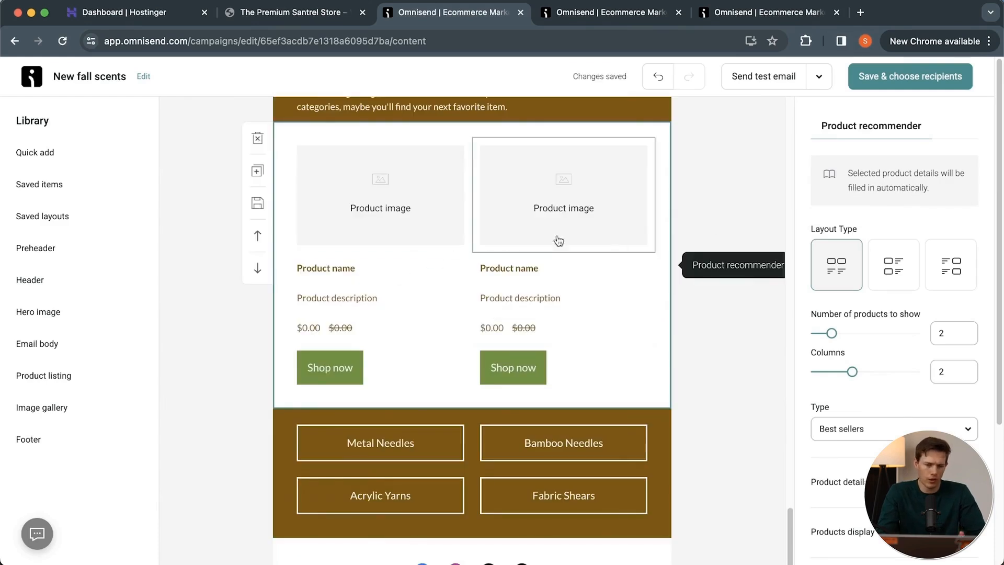
pyautogui.scroll(-5, 969, 310)
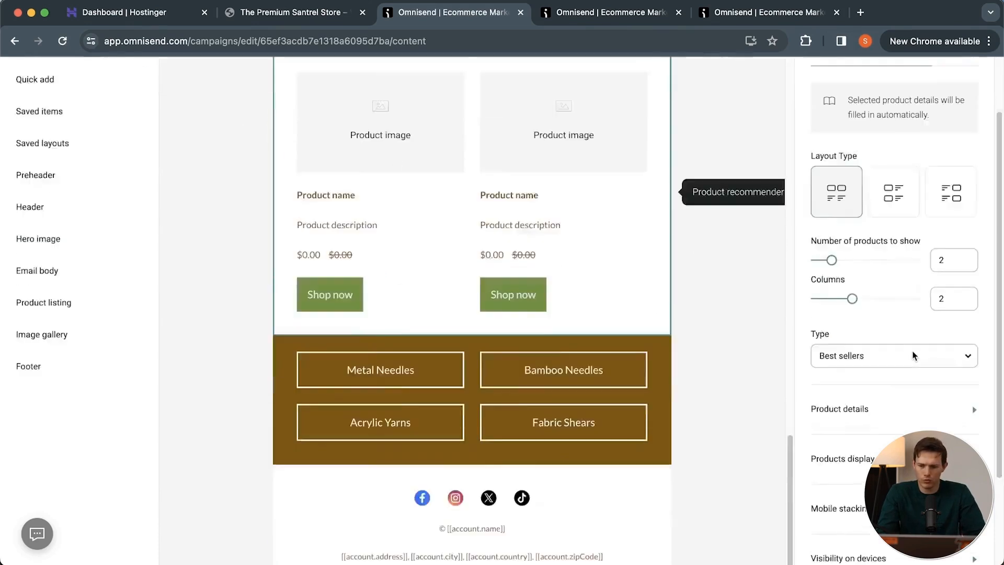
pyautogui.scroll(5, 912, 354)
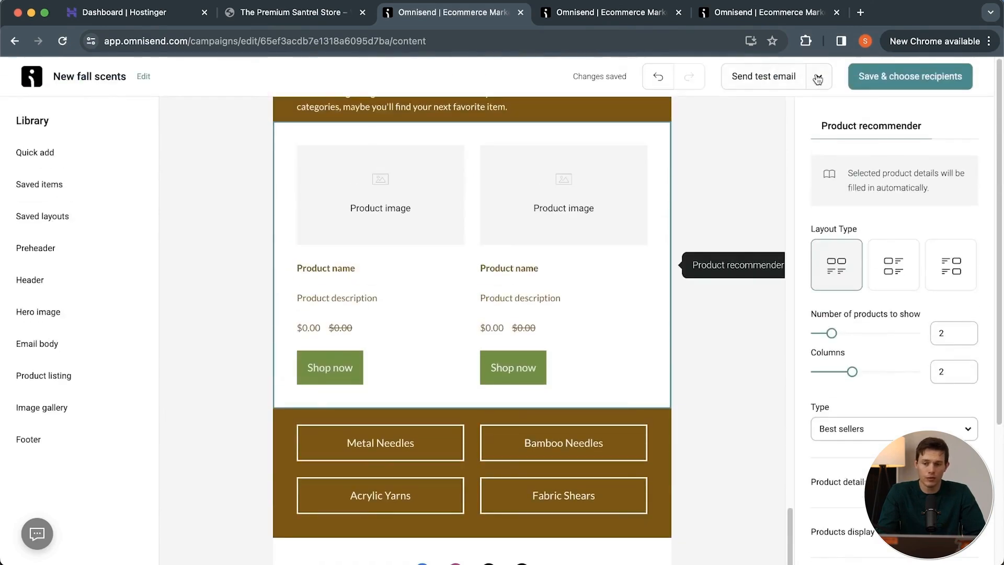
# Send a test email of the campaign to the prefilled address, and save the content to continue to recipient selection.
pyautogui.moveTo(249, 267)
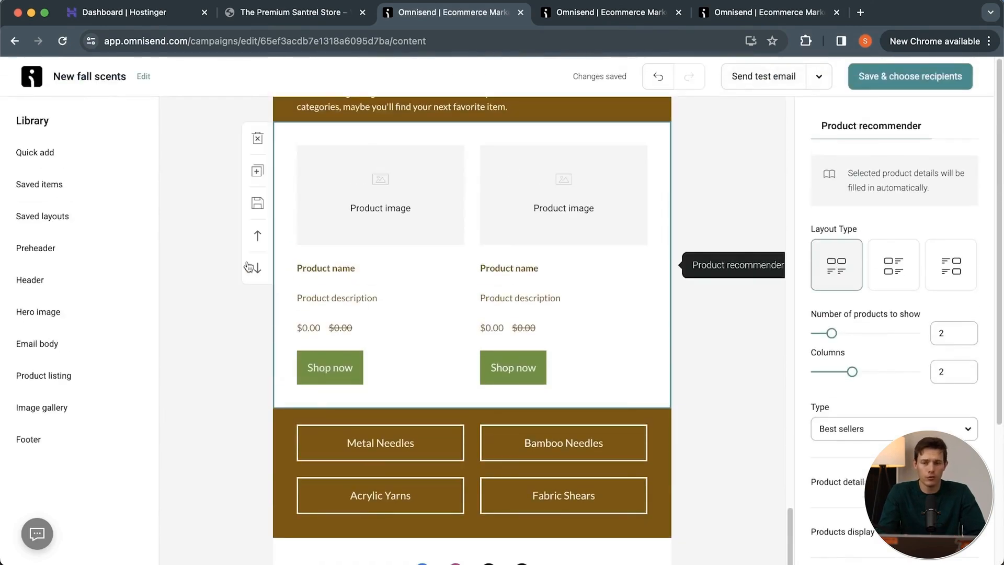
pyautogui.click(814, 77)
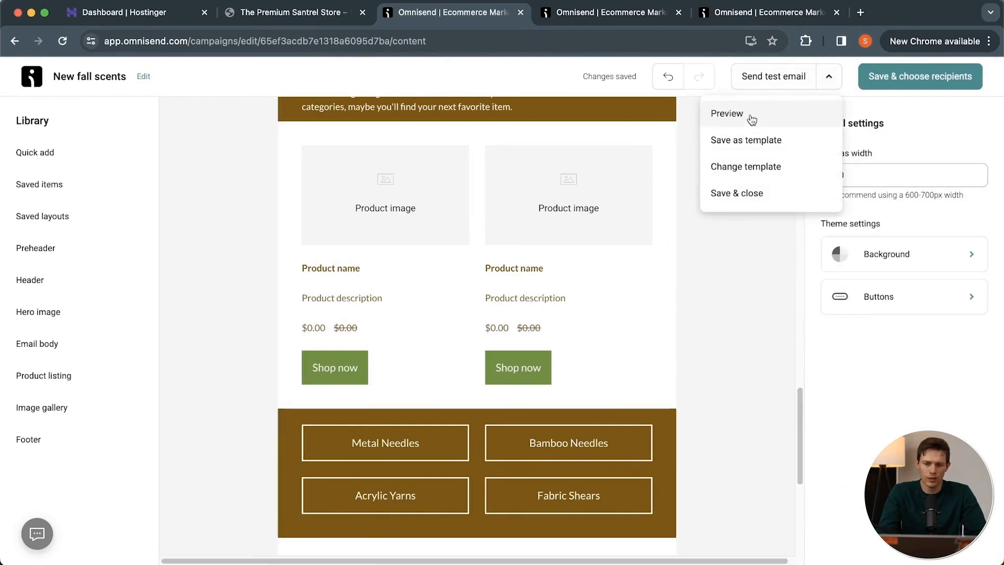
pyautogui.click(770, 80)
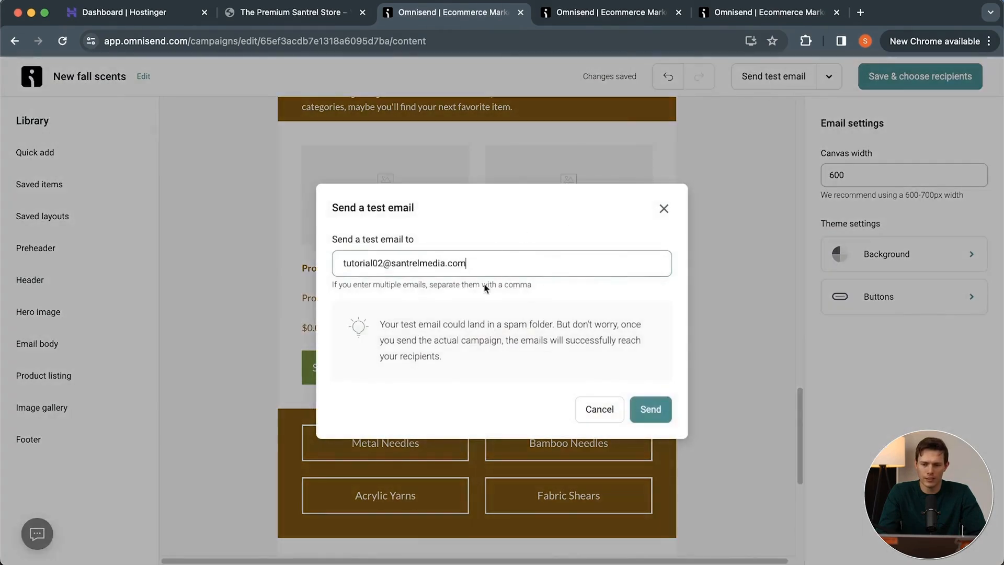
pyautogui.click(651, 409)
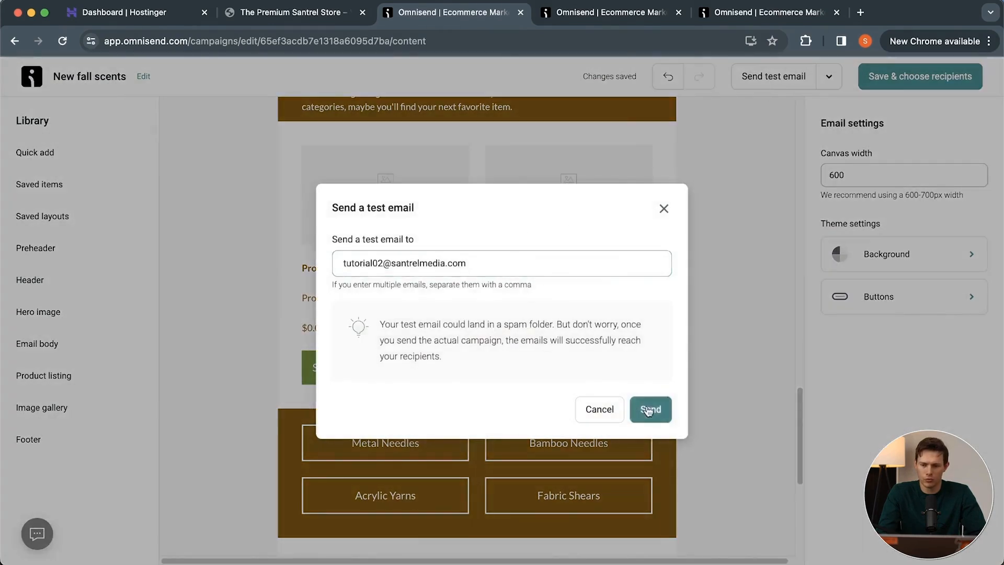
pyautogui.click(941, 82)
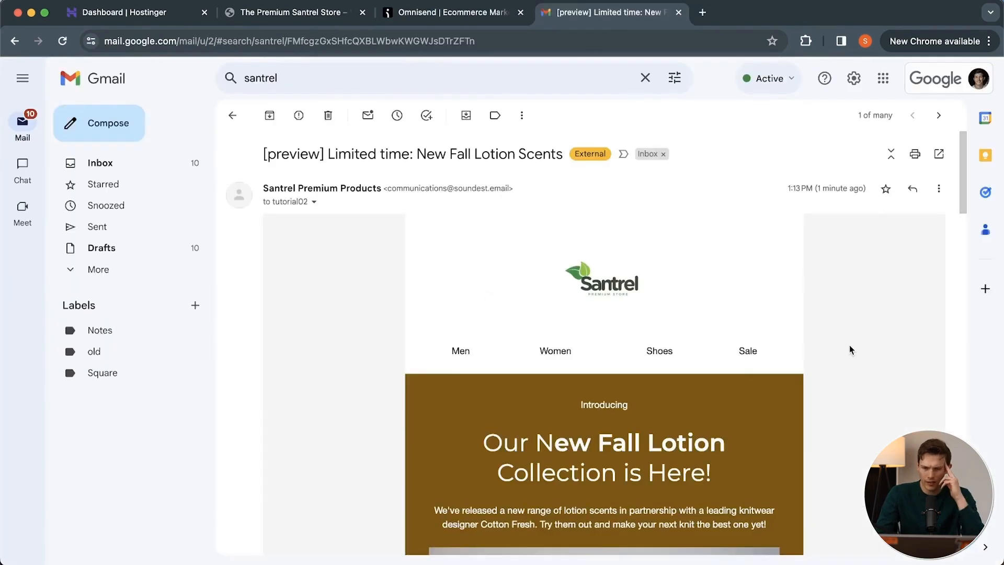
# Review the received test email in Gmail and follow the Baby Cotton Mix "Shop now" link to inspect the store's homepage.
pyautogui.scroll(-5, 849, 349)
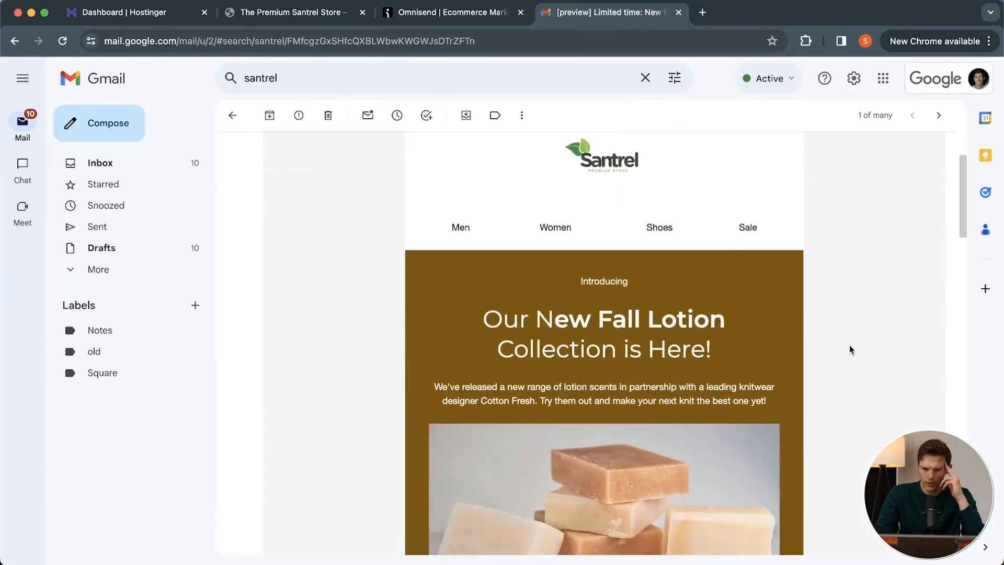
pyautogui.scroll(-10, 850, 347)
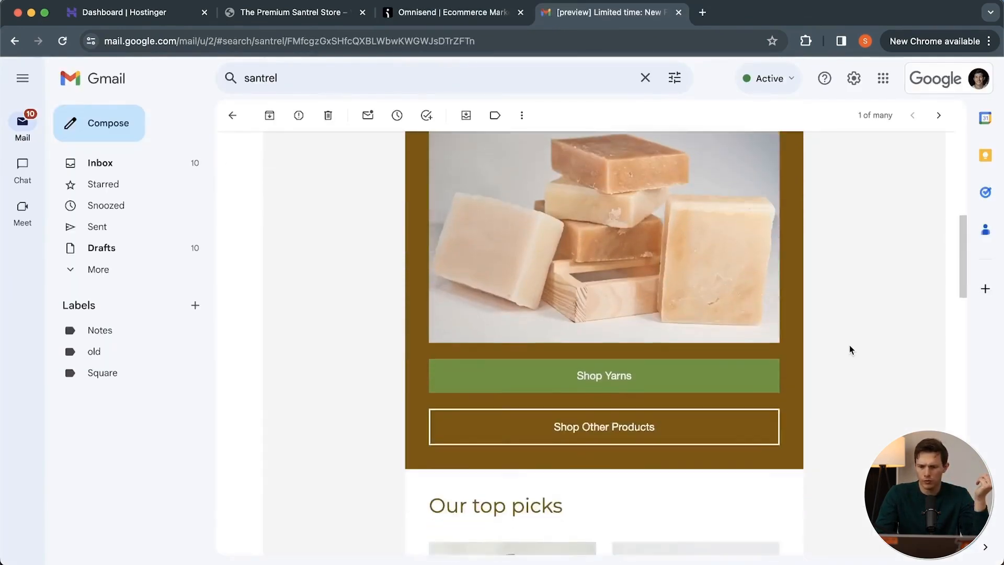
pyautogui.scroll(-4, 491, 425)
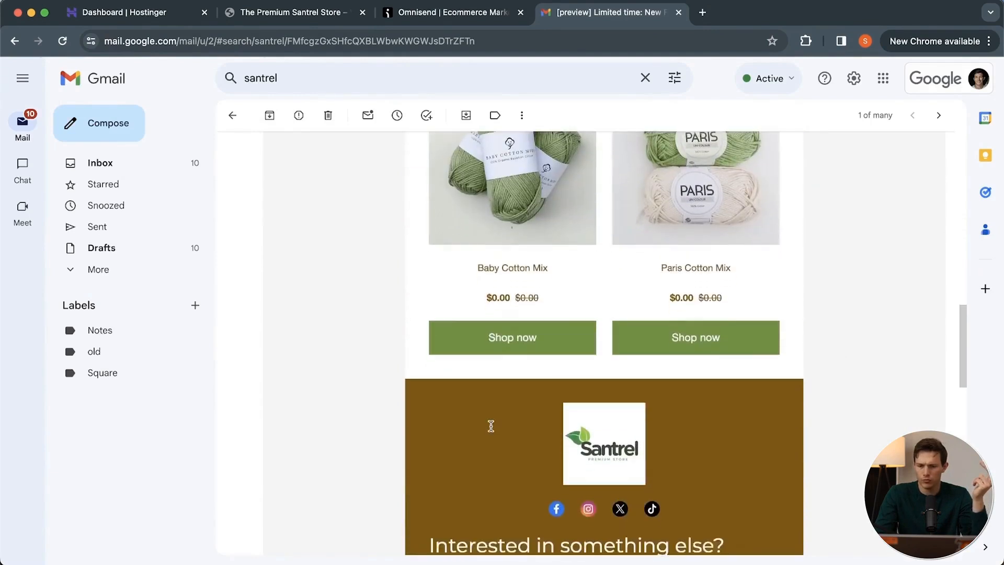
pyautogui.click(530, 326)
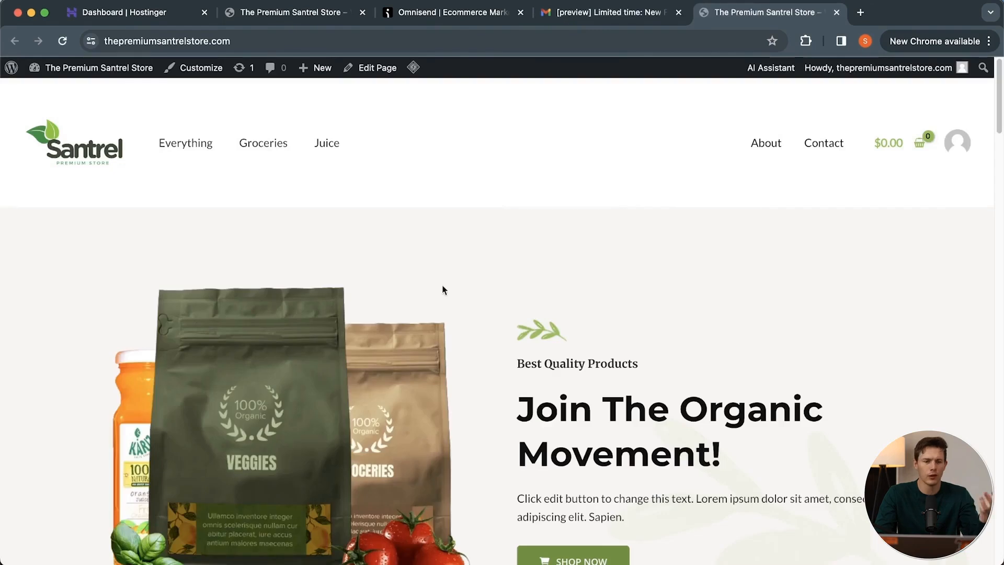
pyautogui.scroll(-10, 463, 287)
pyautogui.scroll(7, 463, 287)
pyautogui.scroll(3, 462, 286)
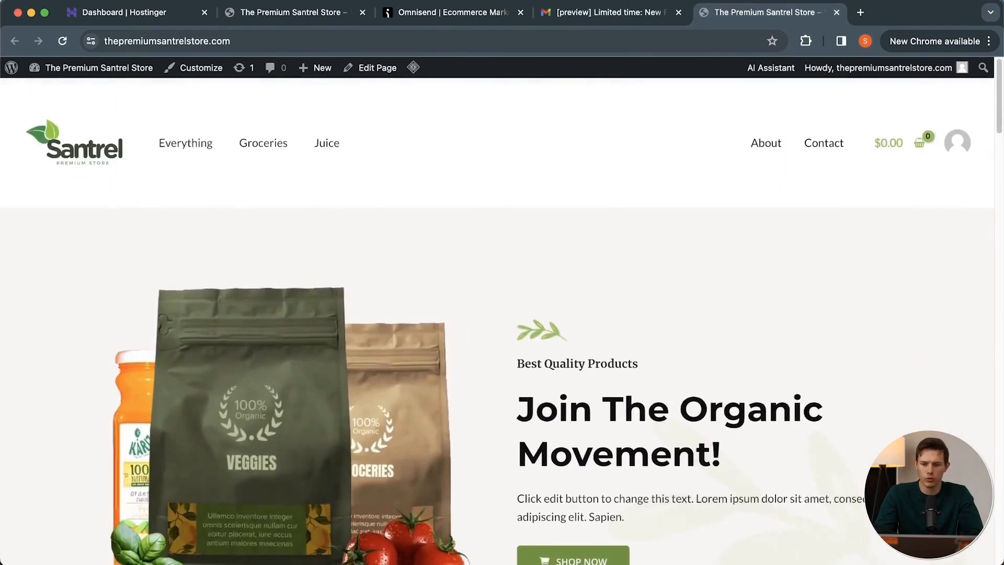
# Check the rest of the test email in Gmail, test its "Shop Yarns" link, and close the store and mail pages.
pyautogui.click(602, 13)
pyautogui.scroll(-10, 591, 429)
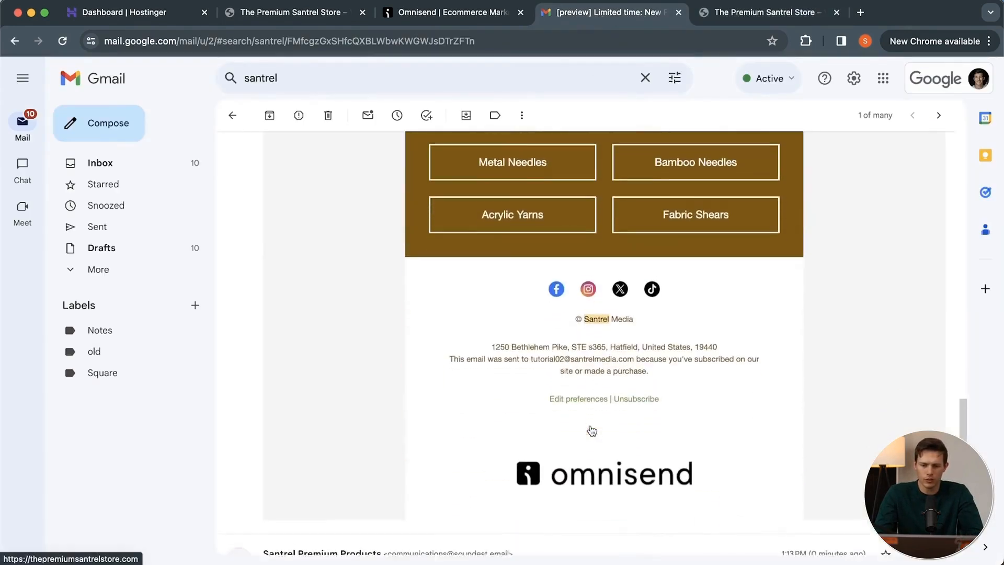
pyautogui.scroll(3, 591, 429)
pyautogui.scroll(10, 591, 427)
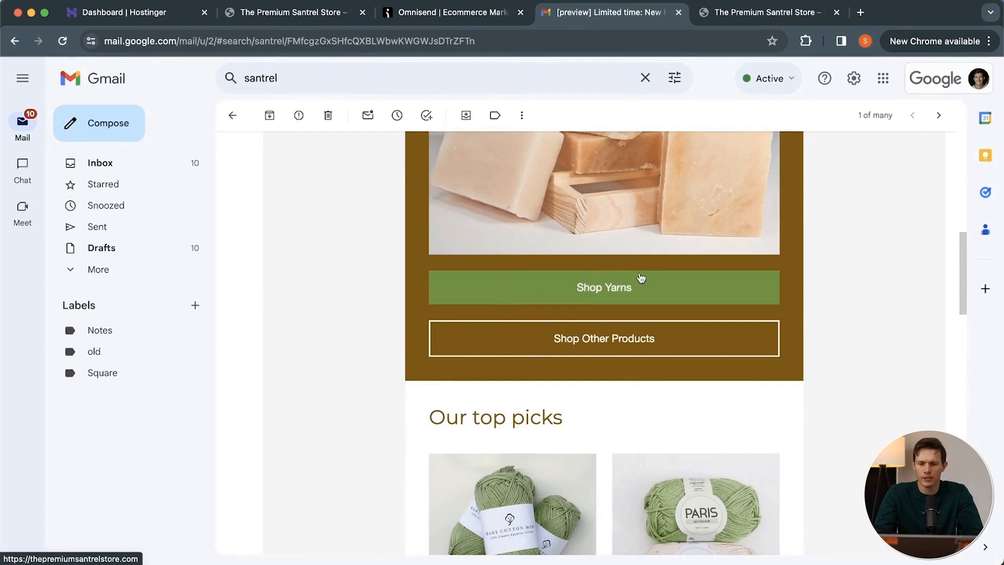
pyautogui.click(615, 296)
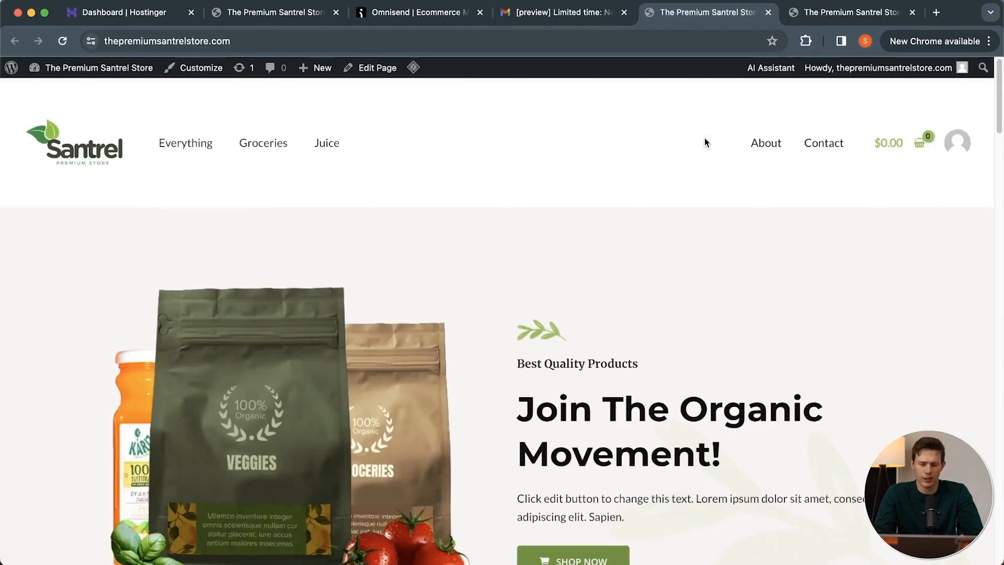
pyautogui.click(767, 12)
pyautogui.click(623, 12)
pyautogui.click(623, 12)
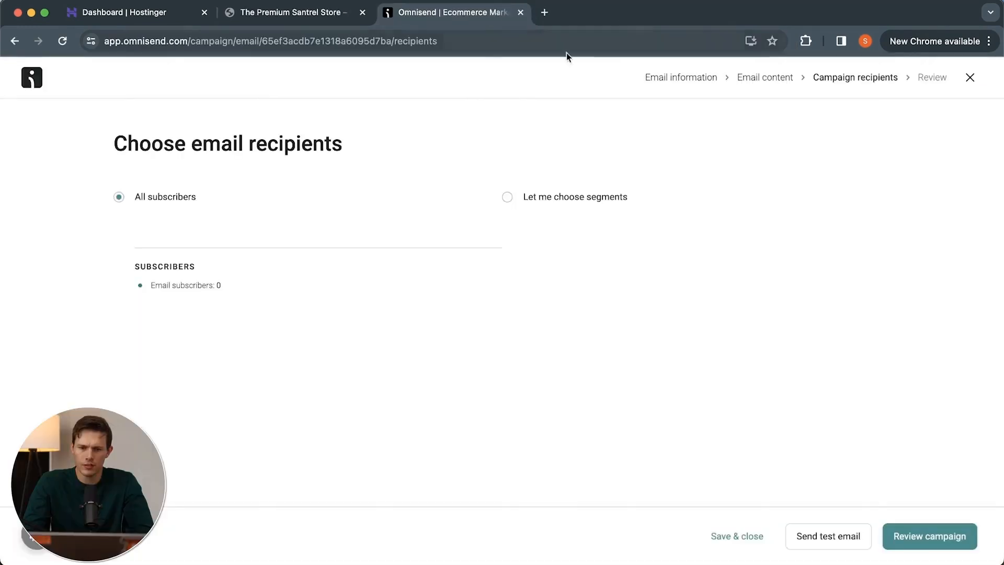
# Return to the email content and set the "Our top picks" product listing's layout to text on the left with images on the right.
pyautogui.click(969, 80)
pyautogui.scroll(-3, 722, 231)
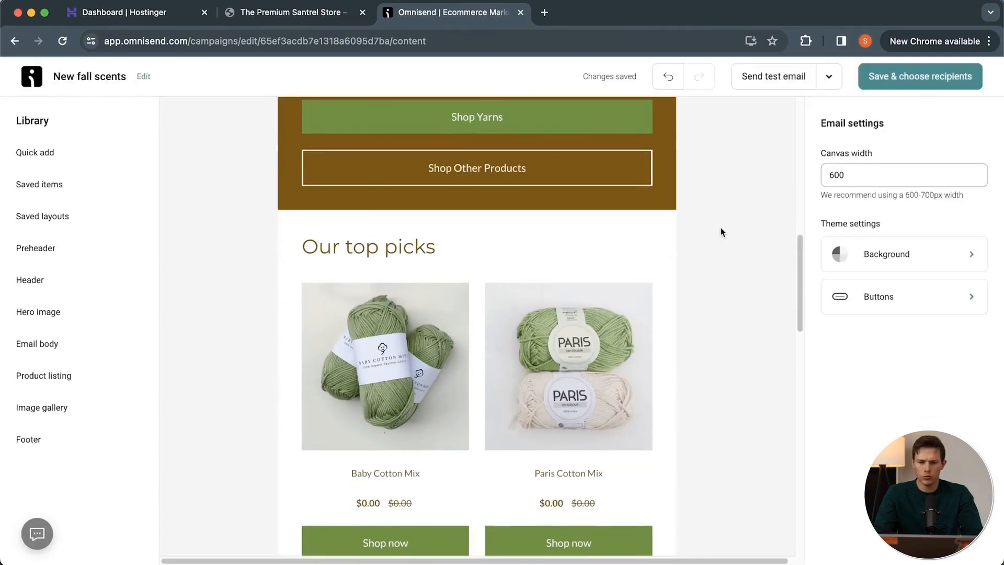
pyautogui.scroll(-3, 449, 436)
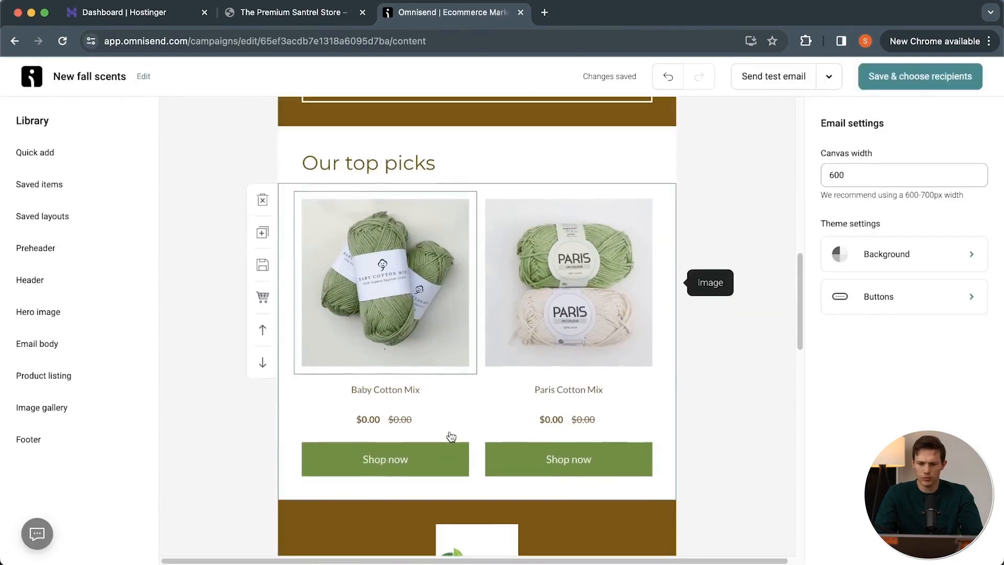
pyautogui.click(285, 408)
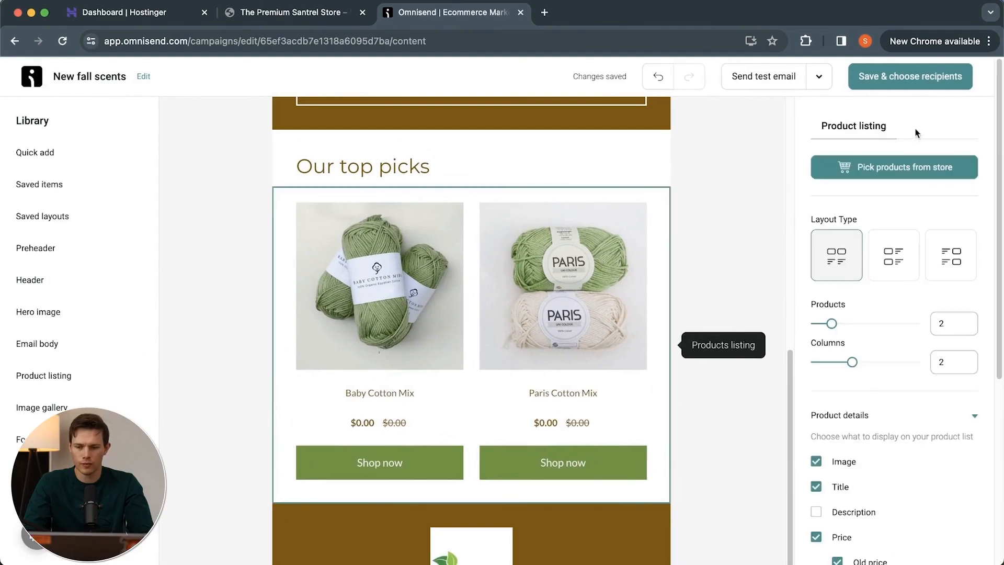
pyautogui.click(897, 256)
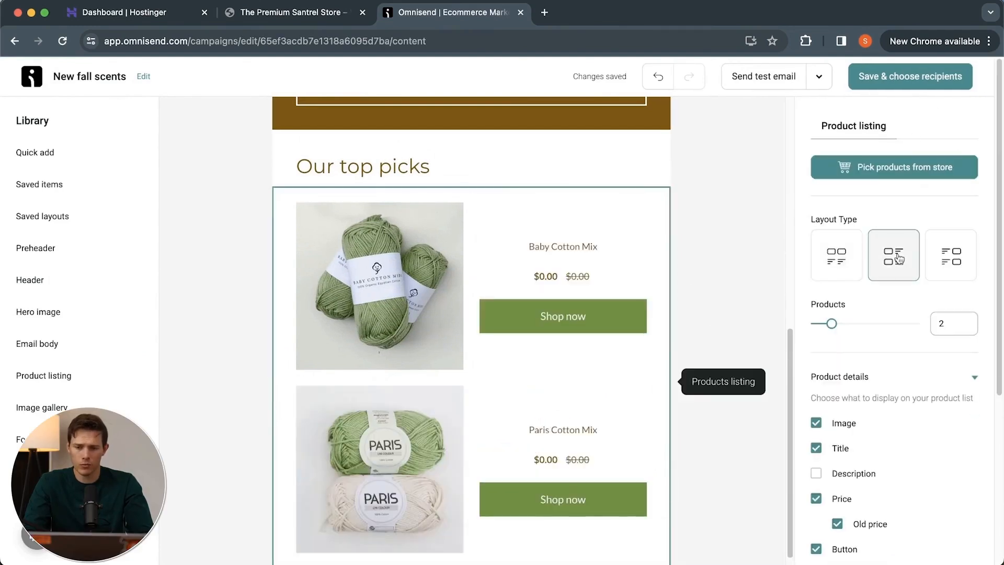
pyautogui.click(844, 269)
pyautogui.click(939, 268)
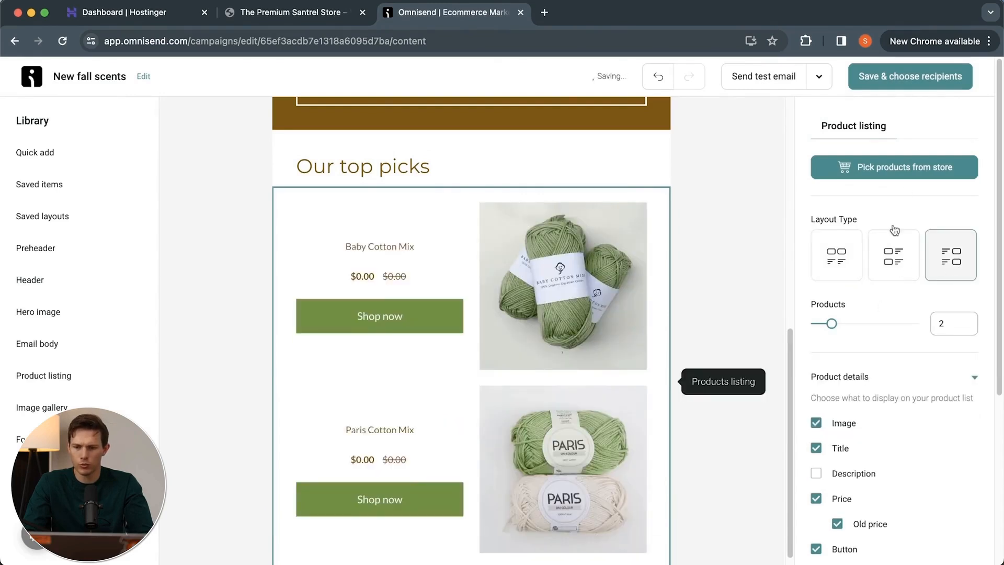
# Open the listing's store product picker, look through the published products in the store's WordPress admin, and return to Omnisend.
pyautogui.click(905, 166)
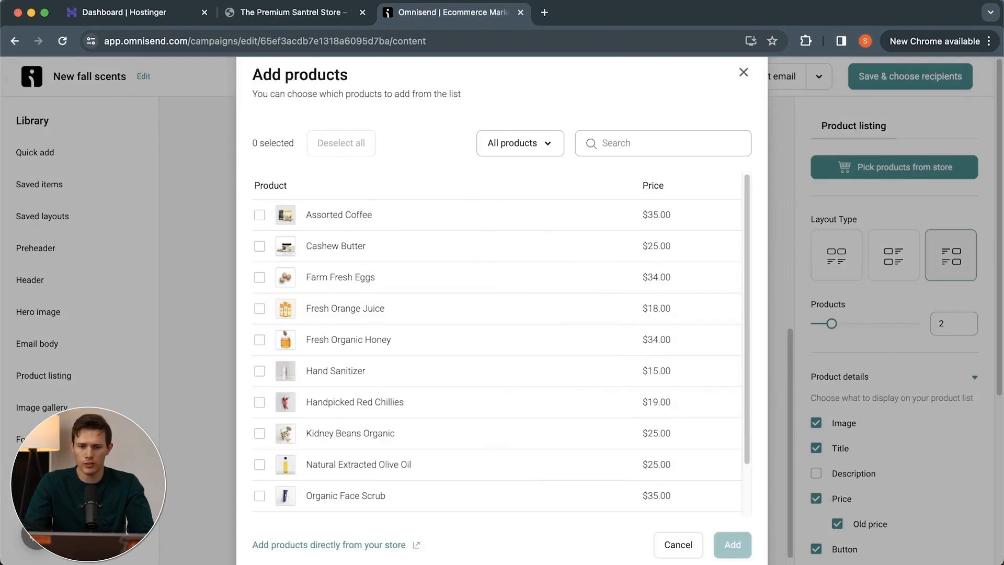
pyautogui.click(288, 12)
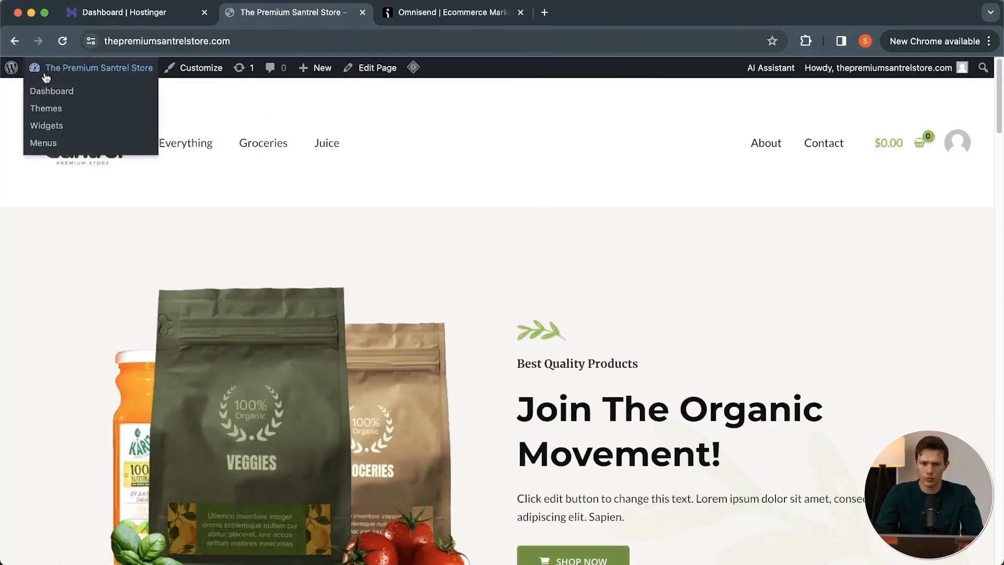
pyautogui.click(12, 69)
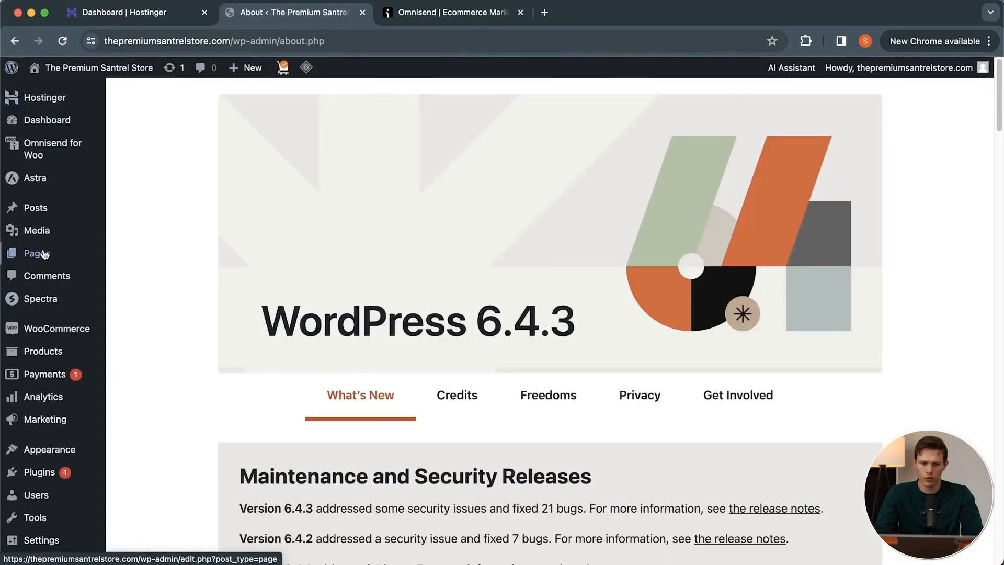
pyautogui.click(46, 352)
pyautogui.scroll(-2, 542, 313)
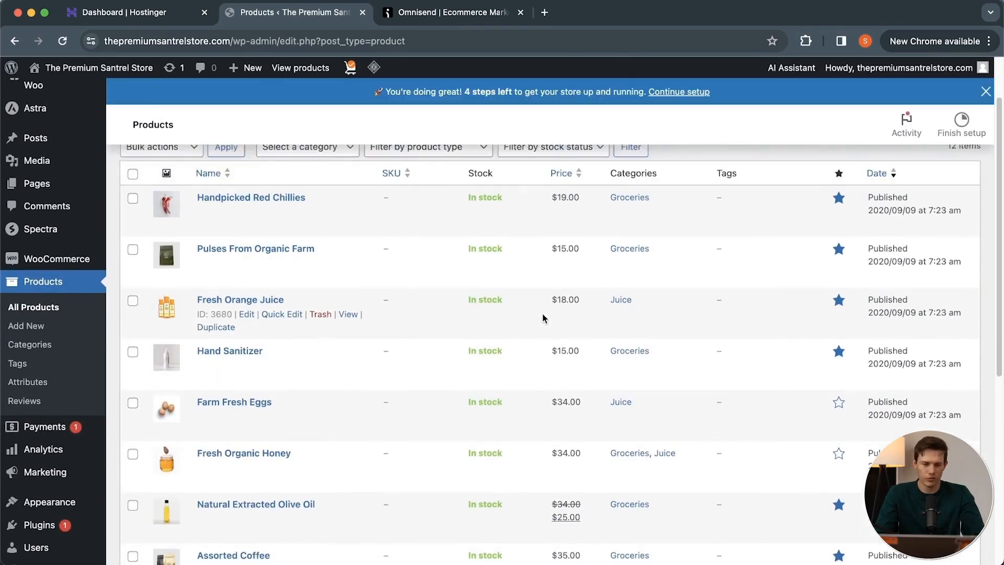
pyautogui.scroll(-5, 542, 314)
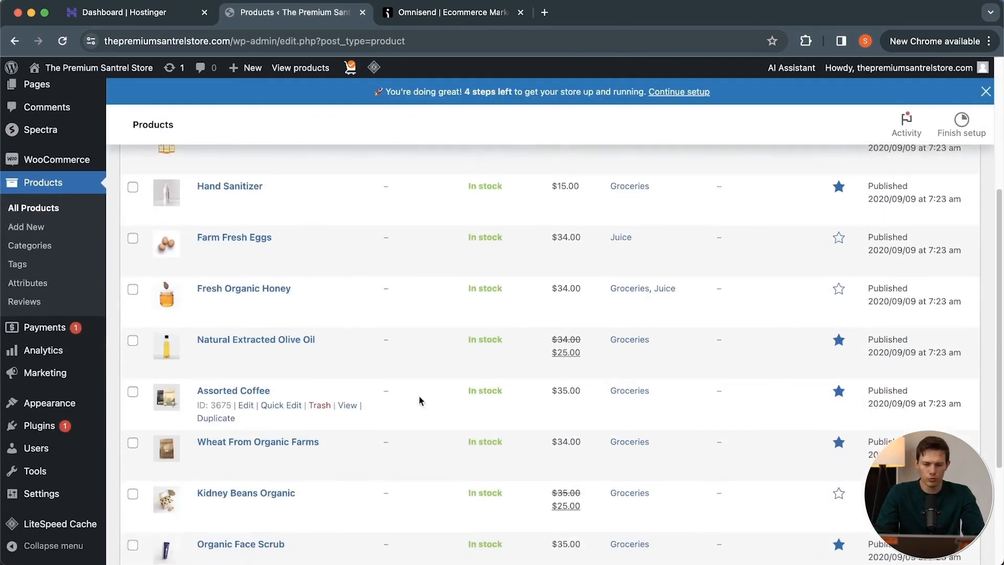
pyautogui.scroll(-4, 419, 387)
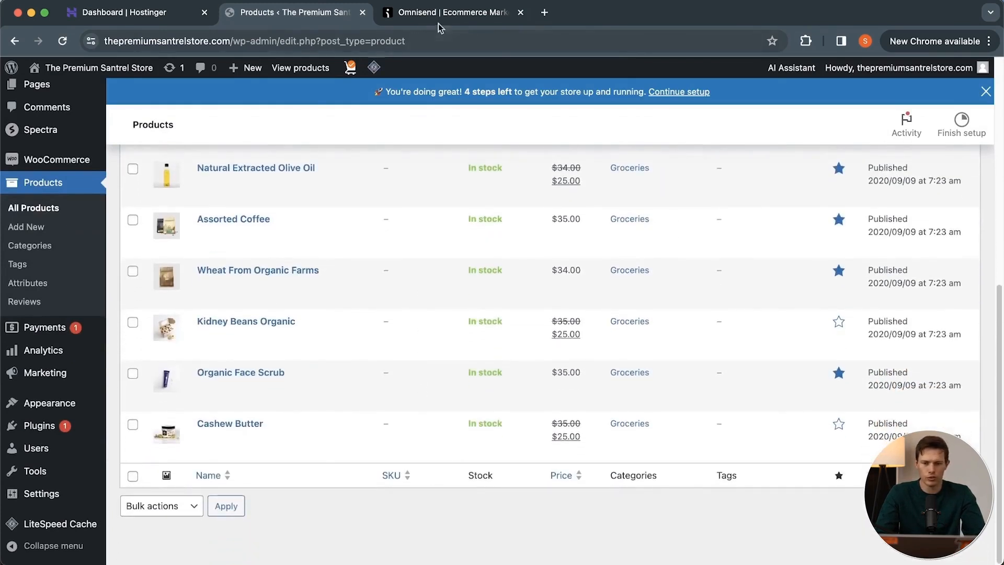
pyautogui.click(450, 20)
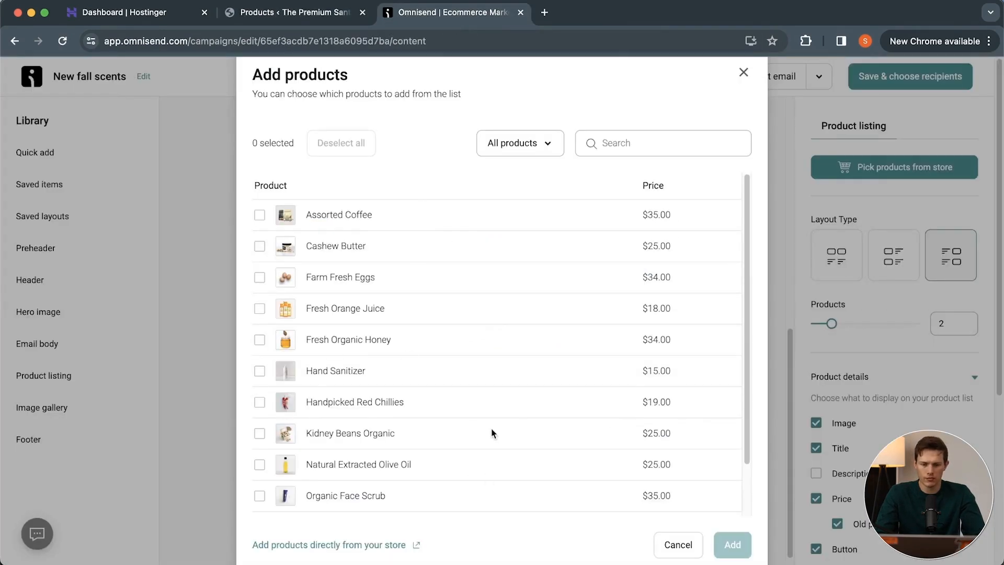
# Add Fresh Orange Juice, Fresh Organic Honey, Hand Sanitizer and Cashew Butter to the product listing, and check them in the email.
pyautogui.click(383, 19)
pyautogui.click(259, 309)
pyautogui.click(260, 340)
pyautogui.click(260, 370)
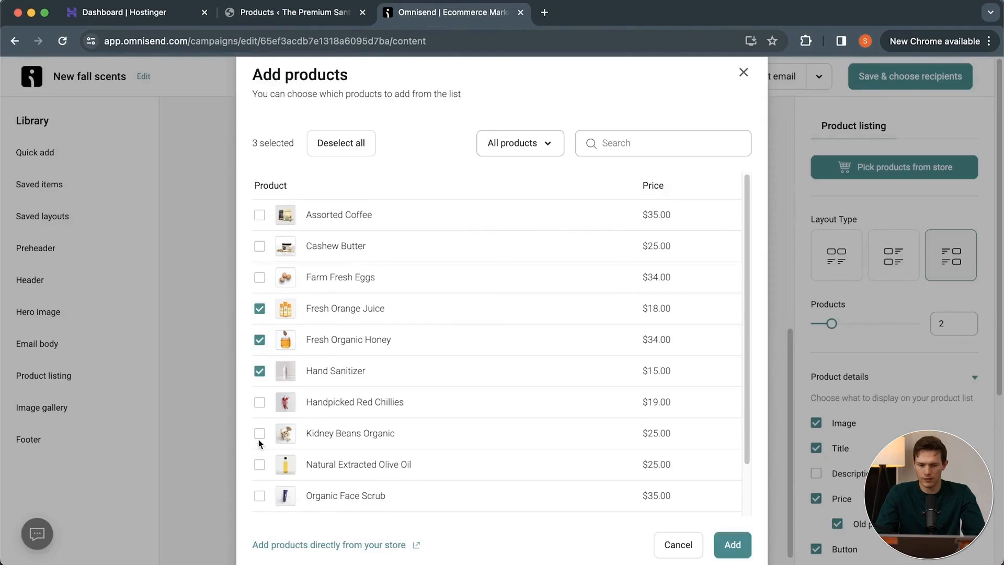
pyautogui.click(260, 246)
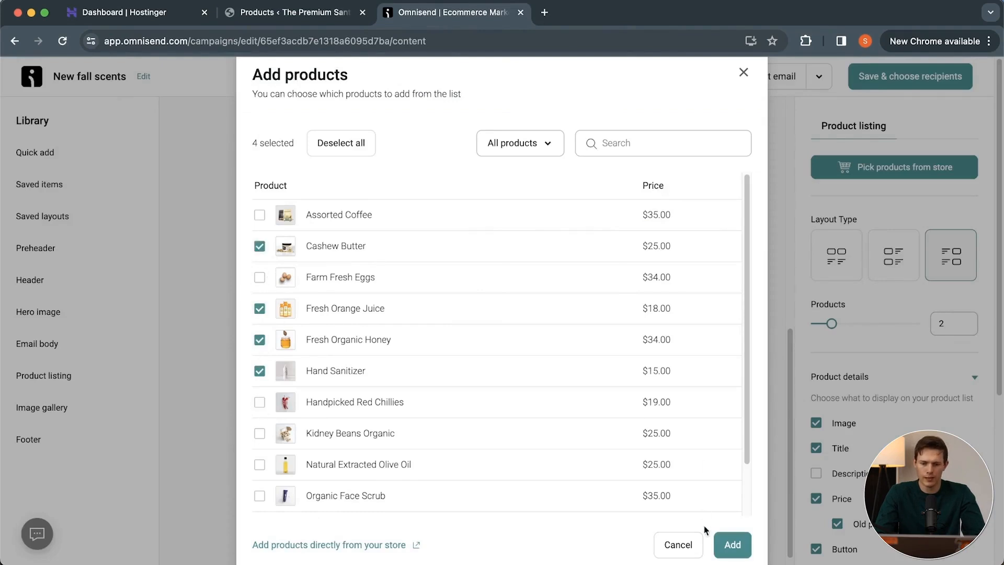
pyautogui.click(733, 546)
pyautogui.scroll(-10, 529, 407)
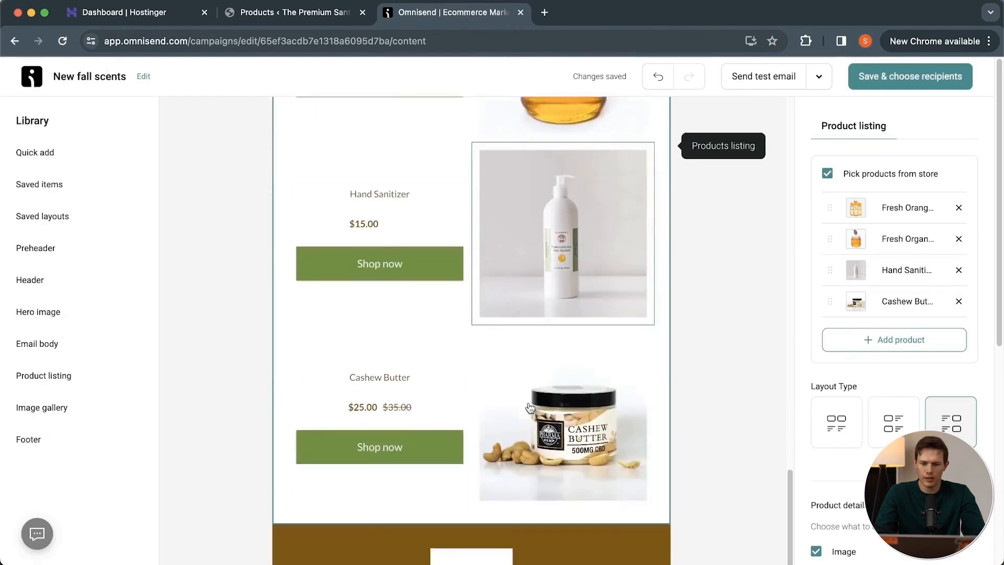
pyautogui.scroll(3, 592, 363)
pyautogui.scroll(-3, 593, 363)
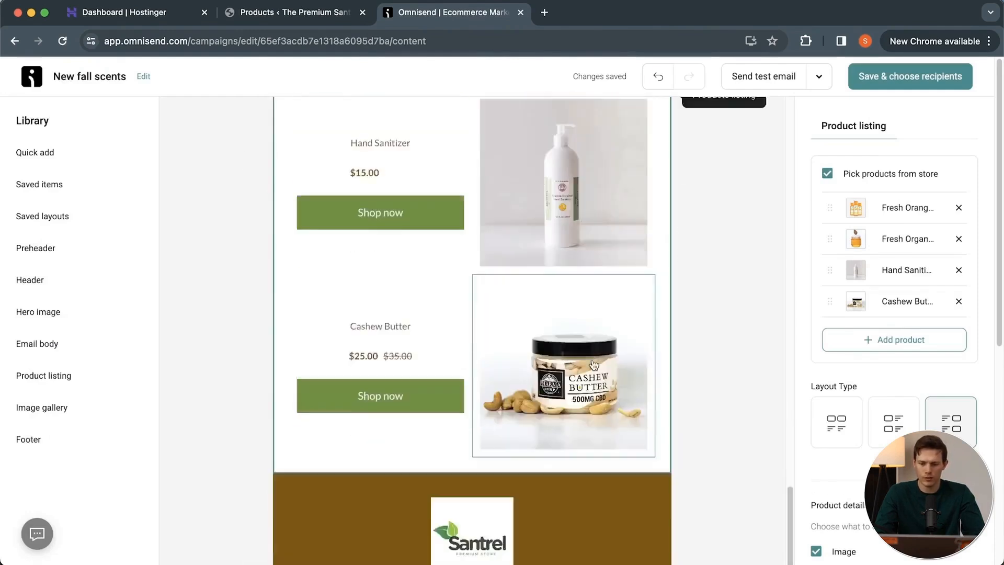
pyautogui.scroll(-4, 593, 364)
pyautogui.scroll(6, 592, 364)
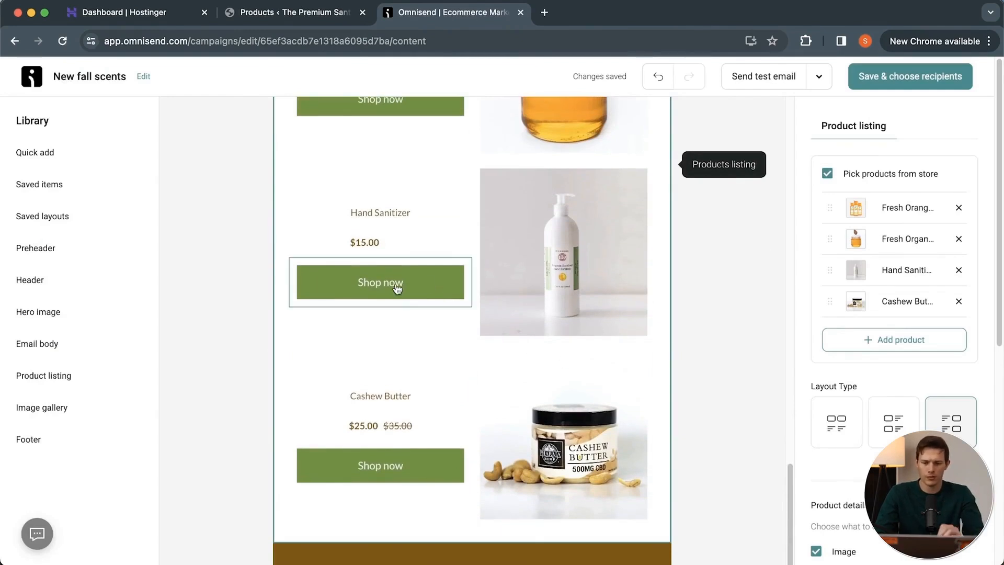
# Set the product recommender below "Interested in something else?" to show the Newest products type.
pyautogui.scroll(-5, 683, 328)
pyautogui.scroll(-3, 684, 328)
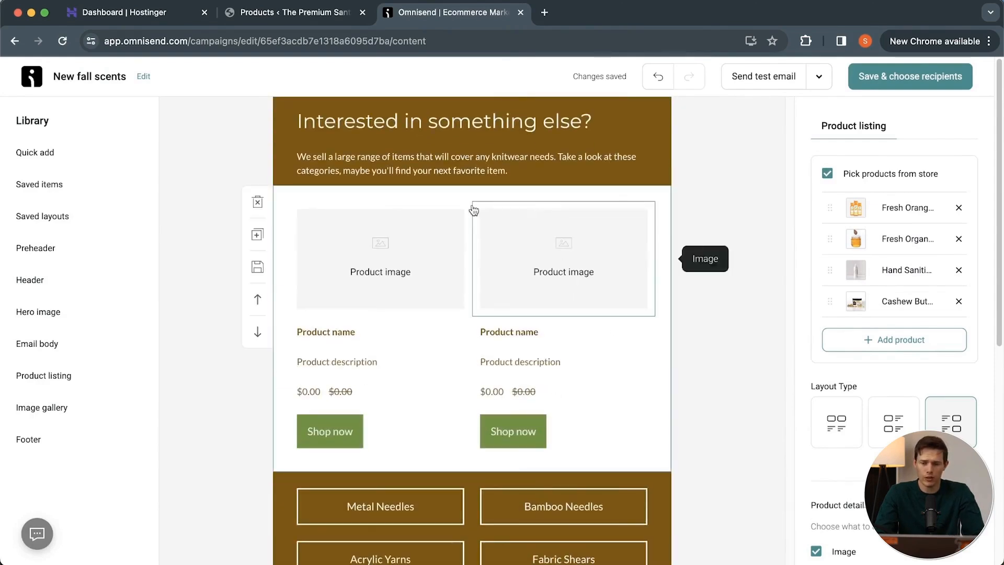
pyautogui.click(664, 371)
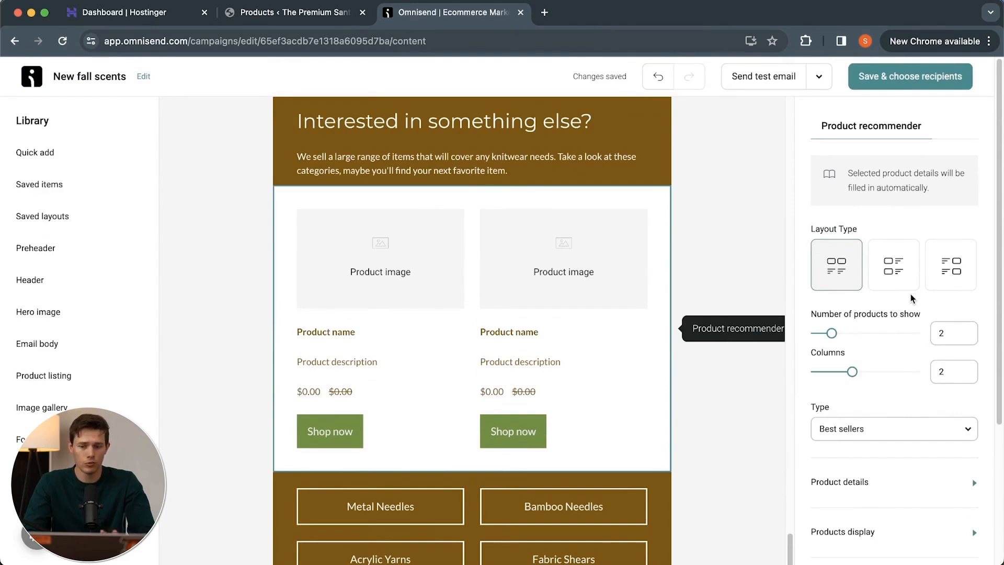
pyautogui.scroll(-2, 910, 299)
pyautogui.scroll(-2, 911, 298)
pyautogui.click(884, 280)
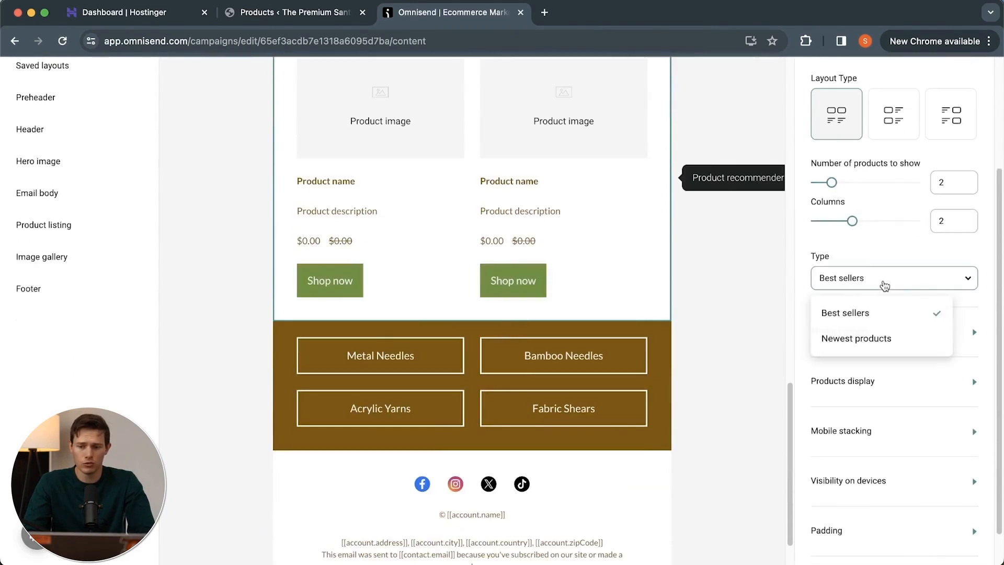
pyautogui.click(872, 342)
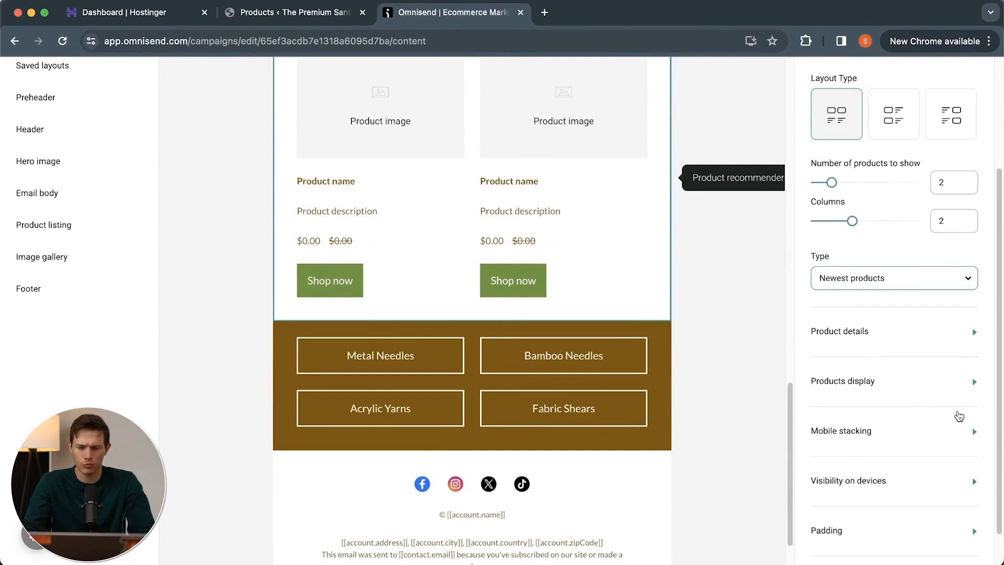
pyautogui.scroll(3, 889, 199)
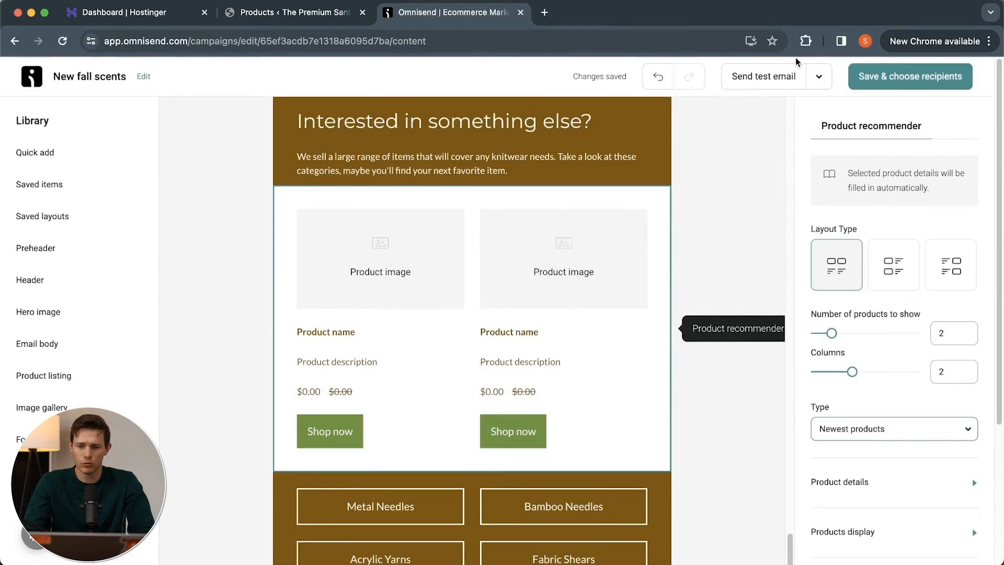
# Send a test email of the updated campaign to the prefilled address, and review its "Our top picks" products in Gmail.
pyautogui.click(763, 79)
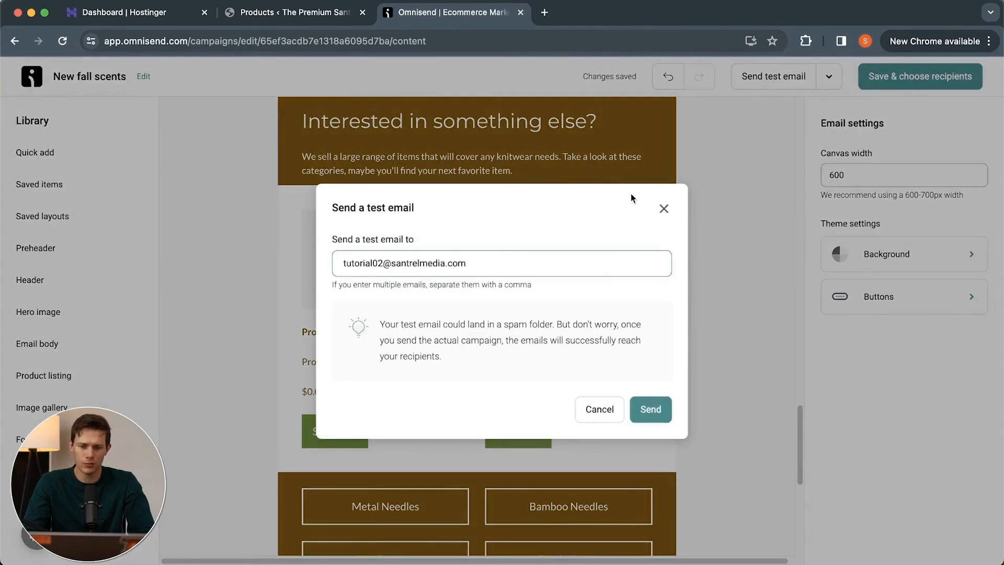
pyautogui.moveTo(377, 265); pyautogui.dragTo(339, 264)
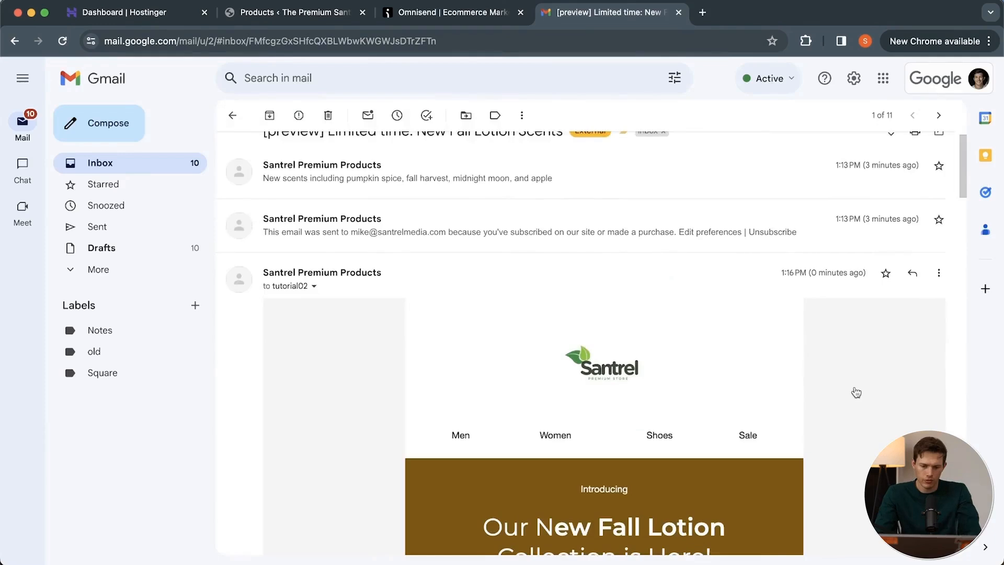
pyautogui.scroll(-5, 856, 392)
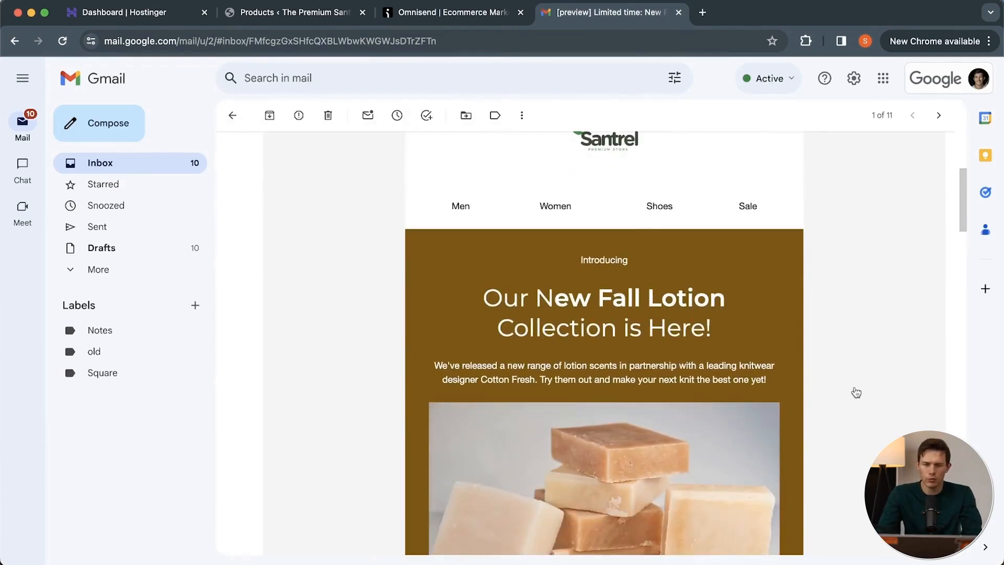
pyautogui.scroll(-10, 856, 392)
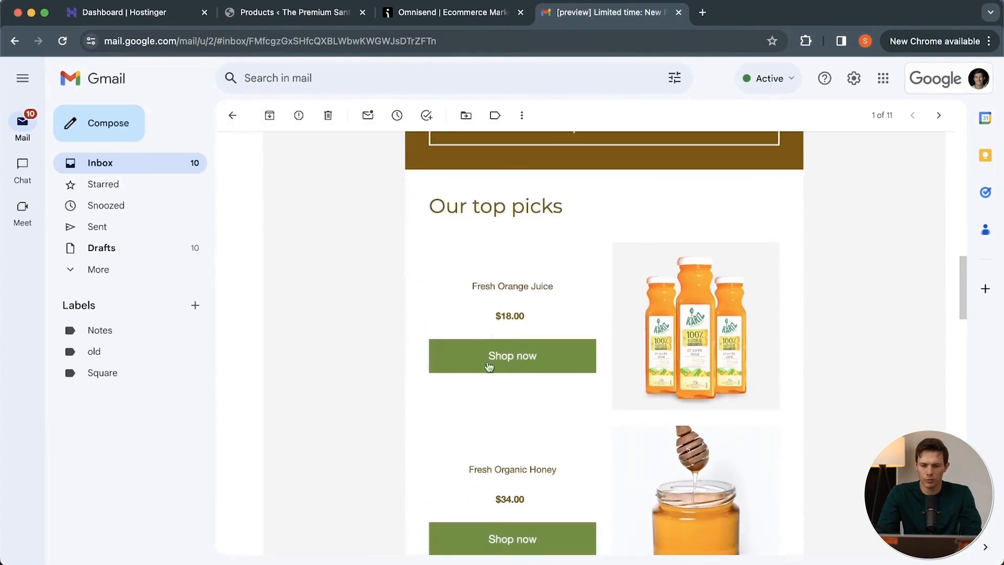
pyautogui.scroll(-6, 690, 332)
pyautogui.scroll(-5, 689, 332)
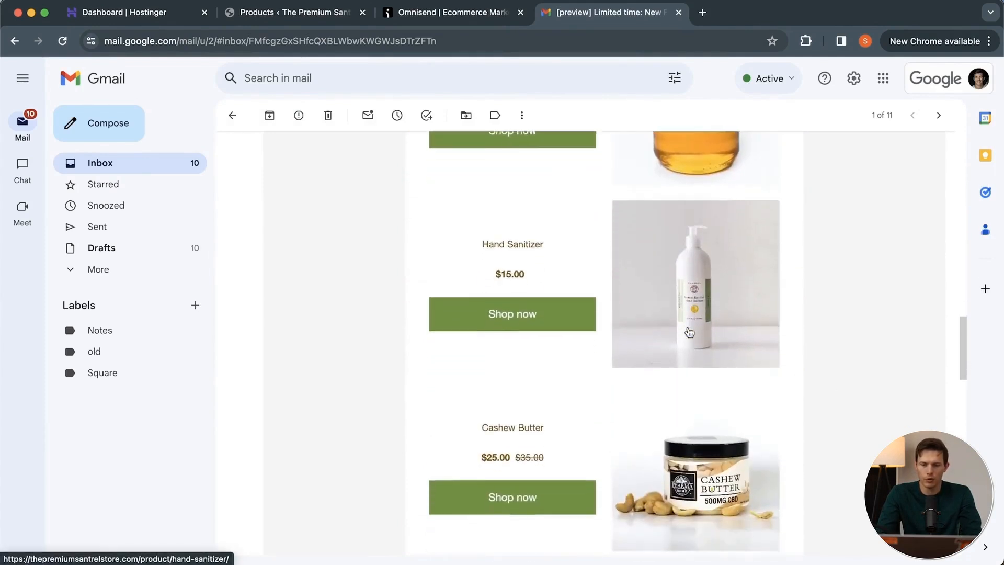
# Examine the recommended products in the test email and follow the Pulses From Organic Farm "Shop now" link to its store page.
pyautogui.scroll(-7, 689, 333)
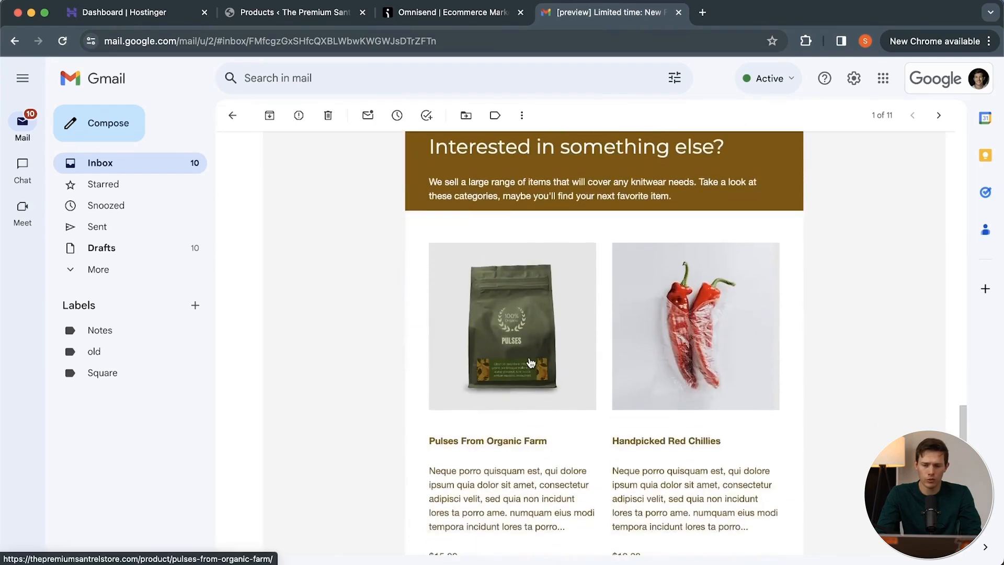
pyautogui.scroll(-3, 529, 360)
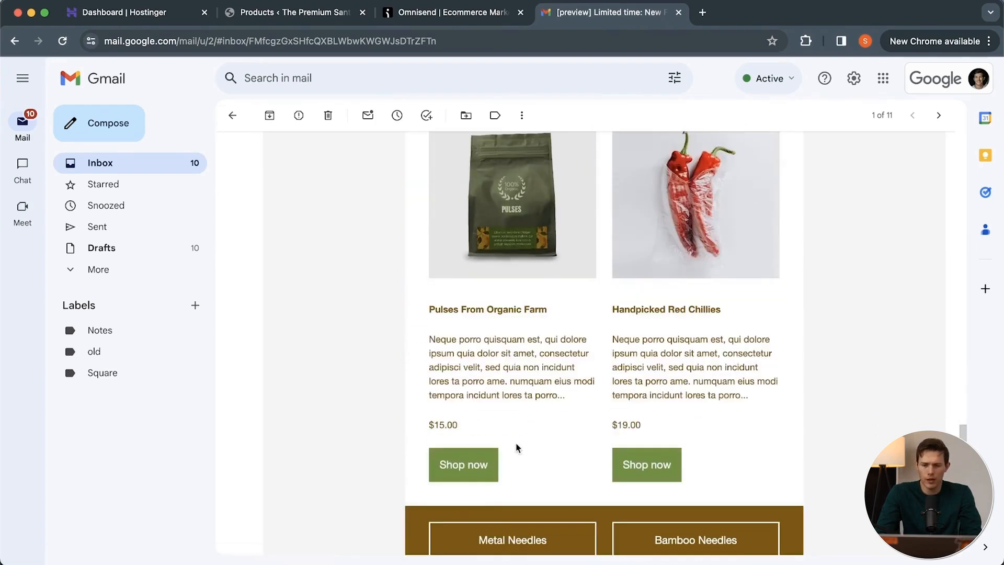
pyautogui.click(478, 473)
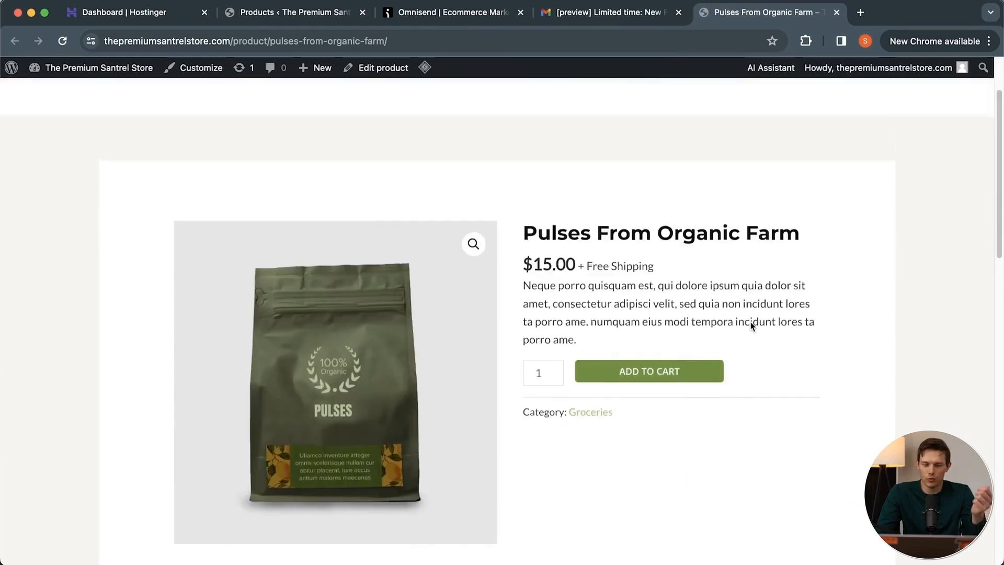
# Switch back to Omnisend, save the email content, check the segment choices for recipients, and keep All subscribers selected.
pyautogui.click(429, 13)
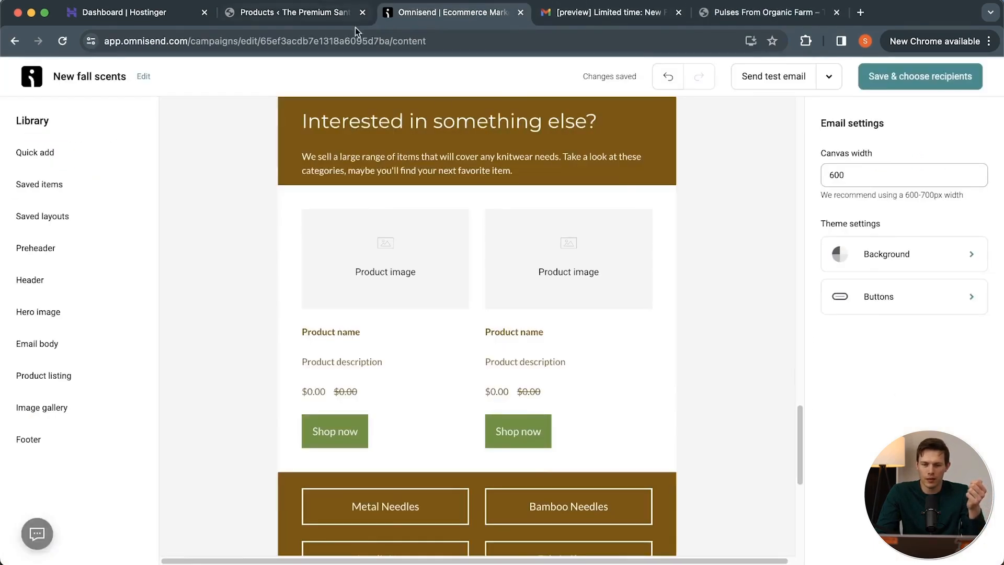
pyautogui.click(930, 78)
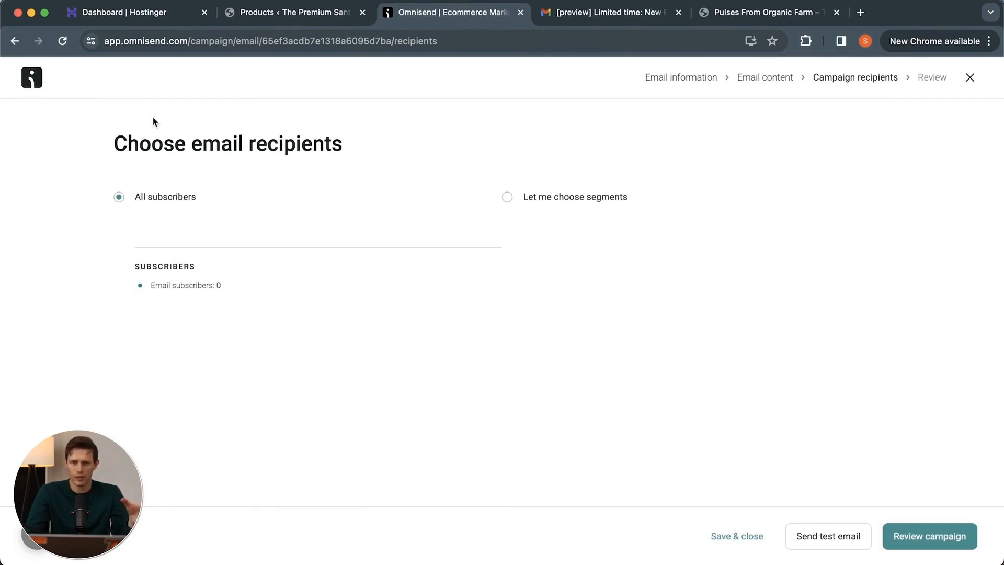
pyautogui.click(508, 197)
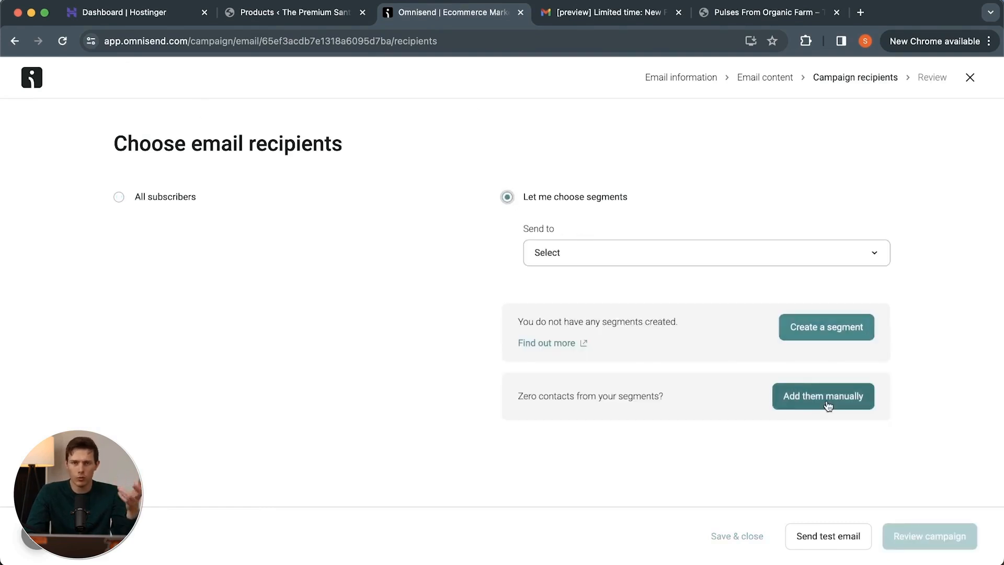
pyautogui.click(553, 261)
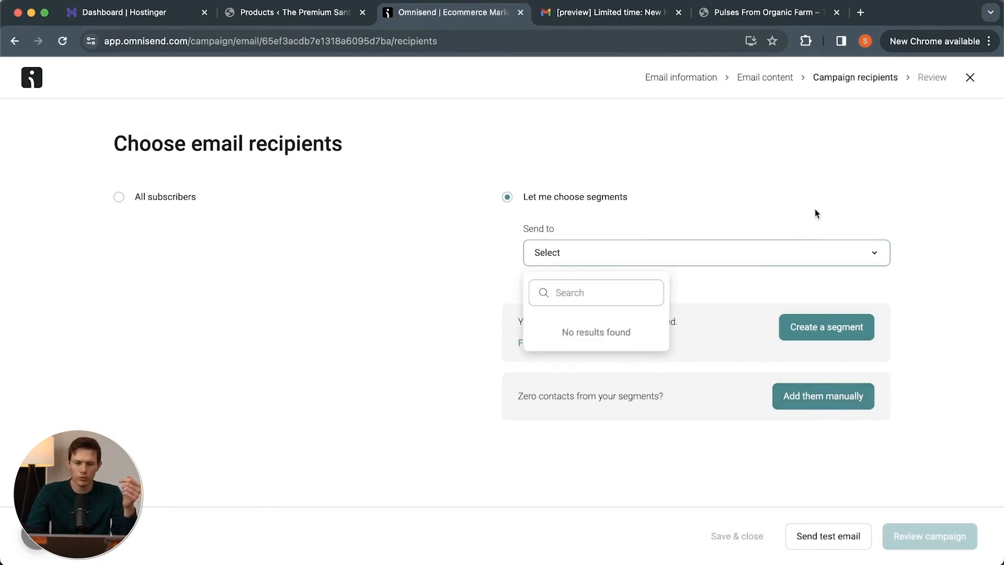
pyautogui.click(861, 282)
pyautogui.click(149, 197)
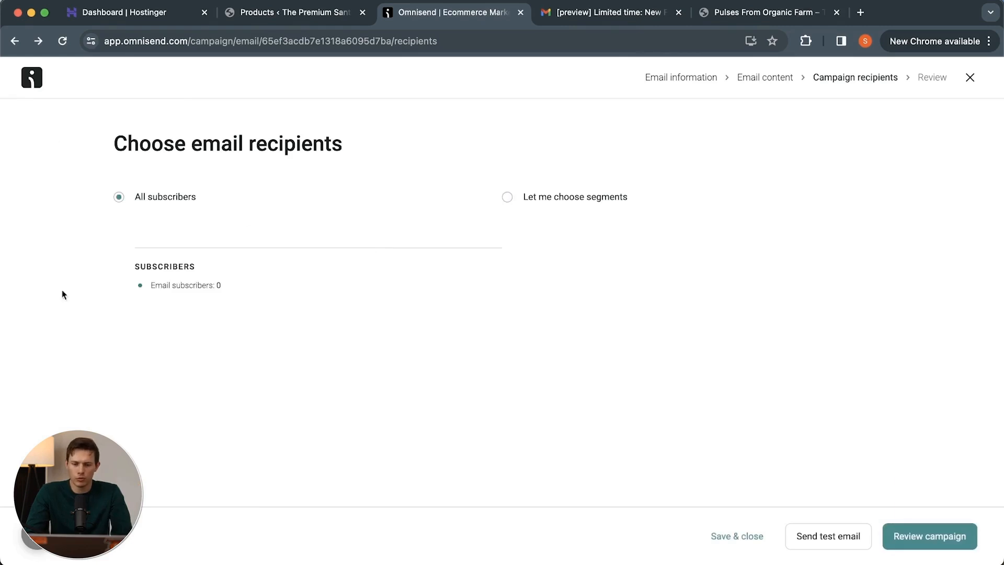
# Proceed to the campaign review and enable the Campaign booster with Email Booster content.
pyautogui.click(942, 545)
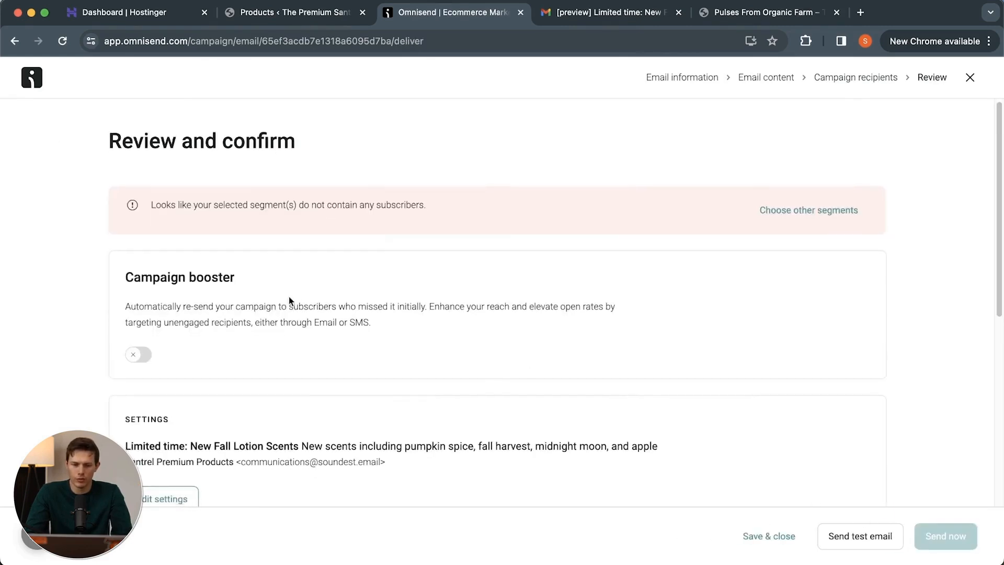
pyautogui.scroll(-2, 290, 301)
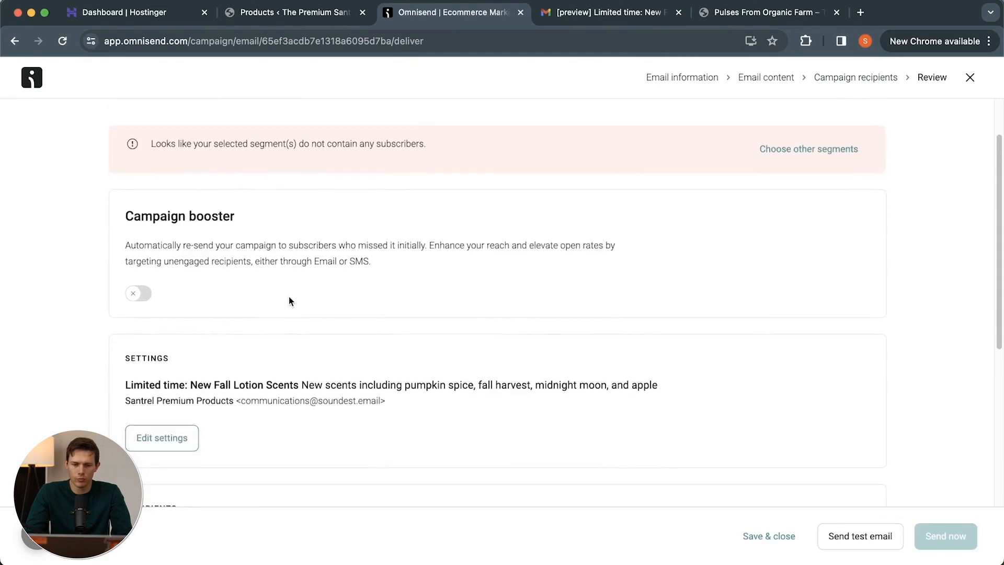
pyautogui.click(140, 295)
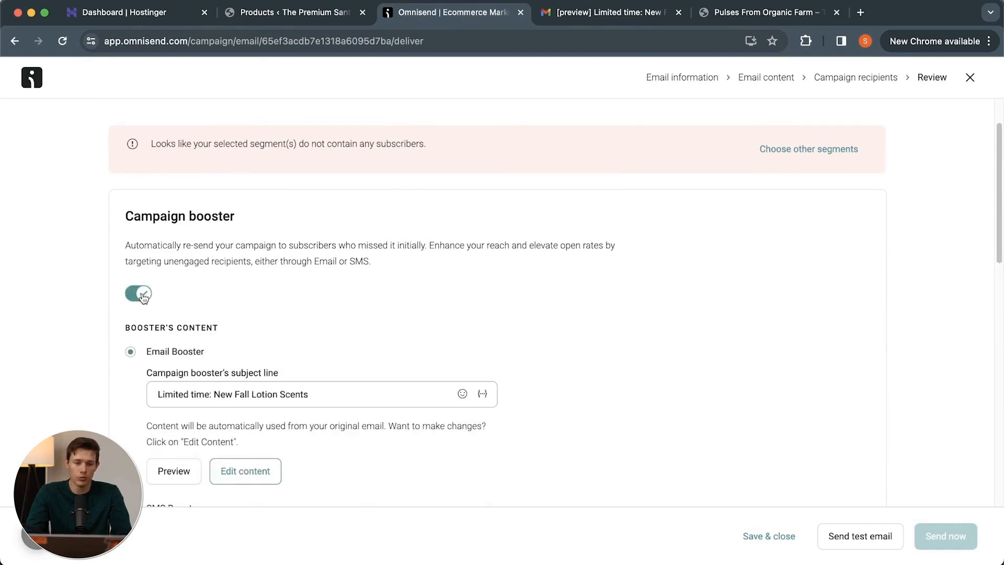
pyautogui.scroll(-5, 378, 297)
pyautogui.scroll(1, 377, 298)
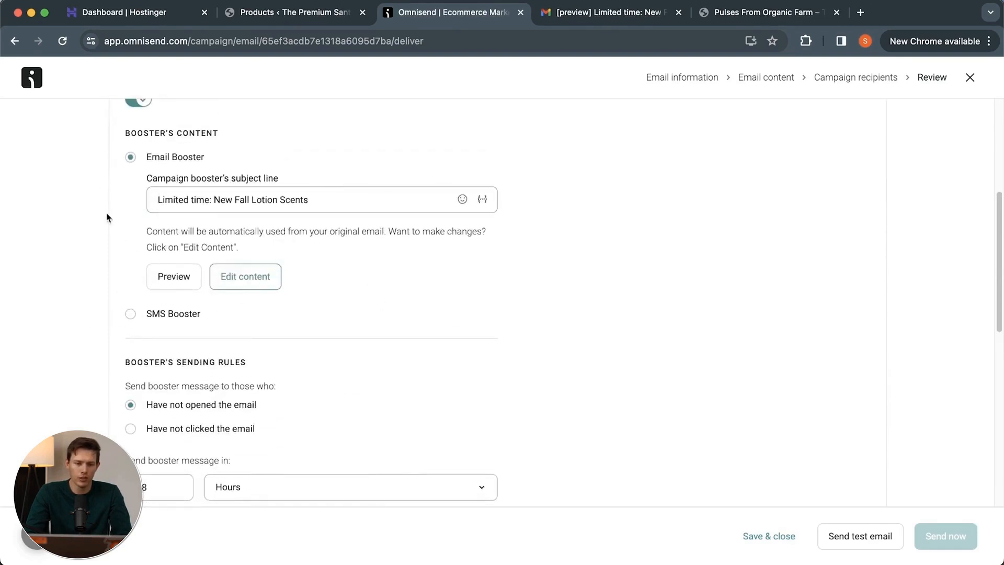
# Review the booster's sending rules and the campaign's settings, recipients and send options, and save and close the campaign.
pyautogui.scroll(-3, 448, 277)
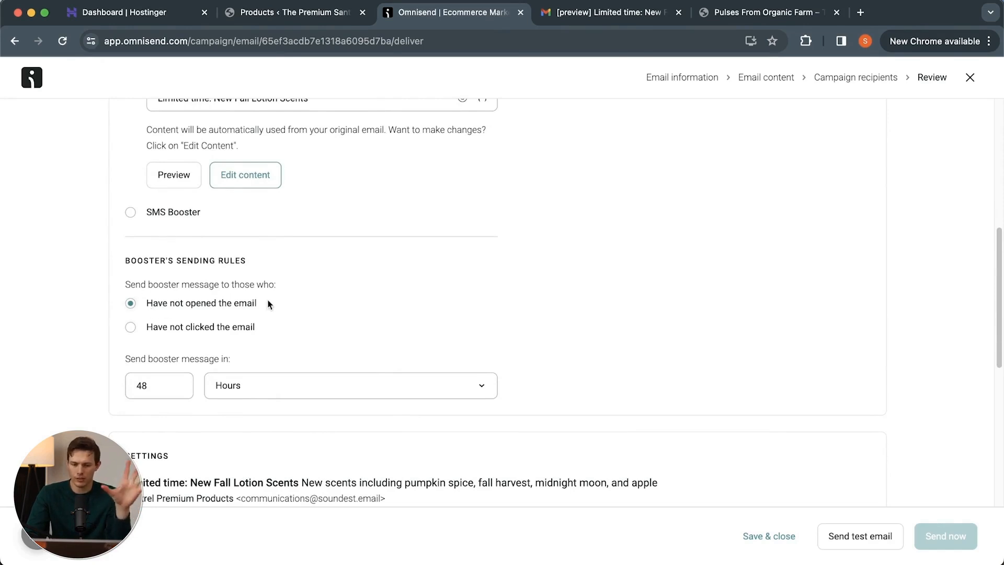
pyautogui.scroll(-2, 326, 318)
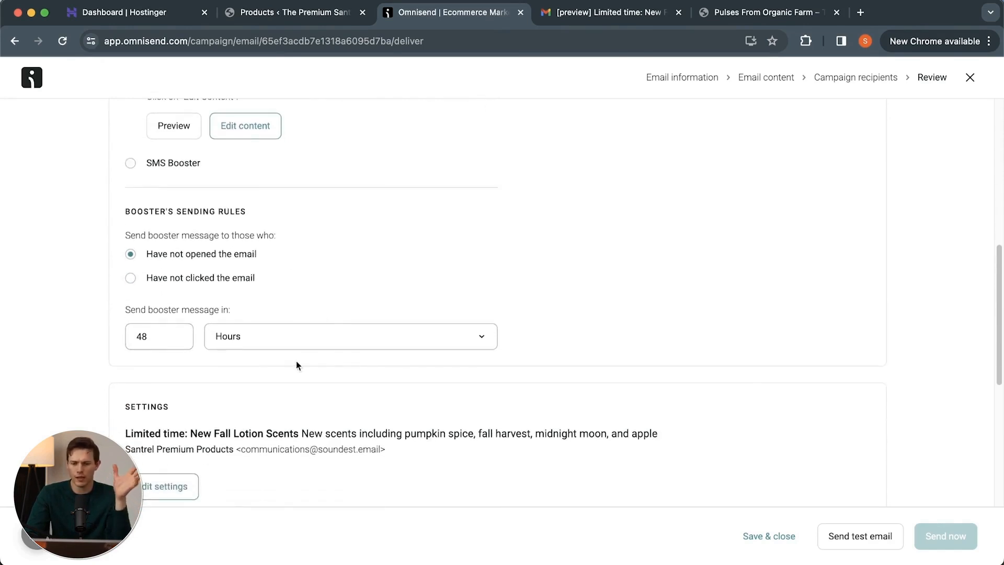
pyautogui.scroll(-5, 348, 374)
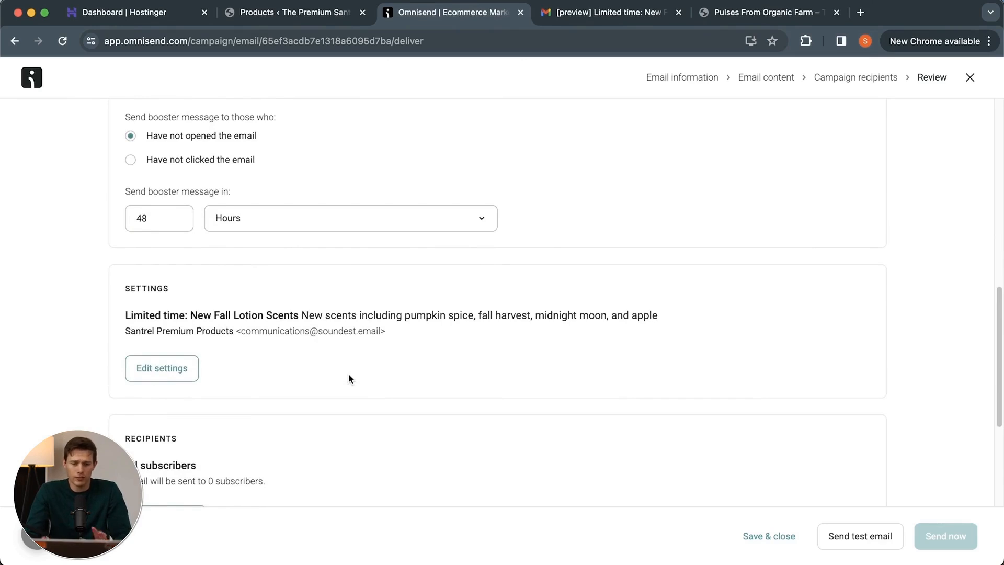
pyautogui.scroll(-4, 659, 382)
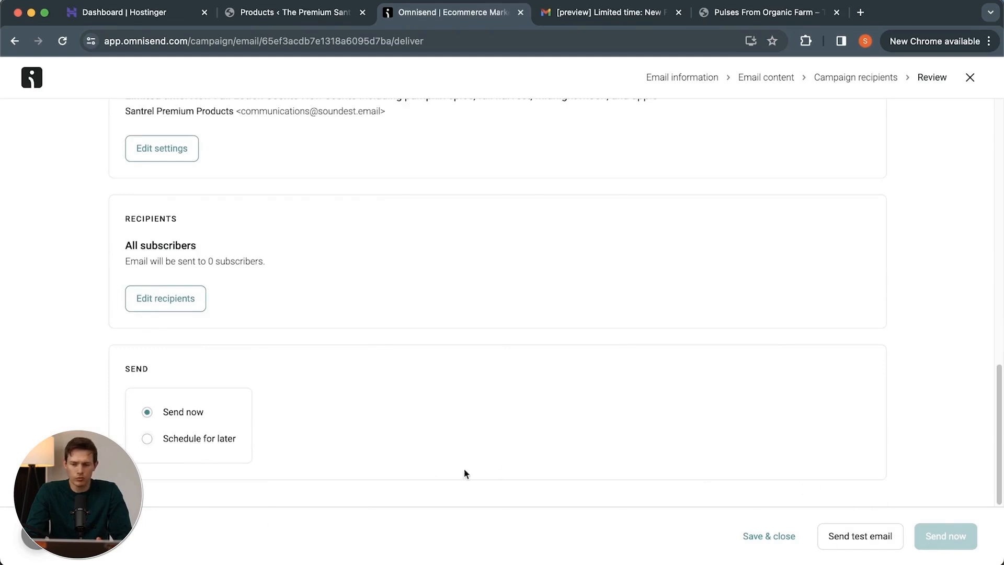
pyautogui.scroll(10, 638, 423)
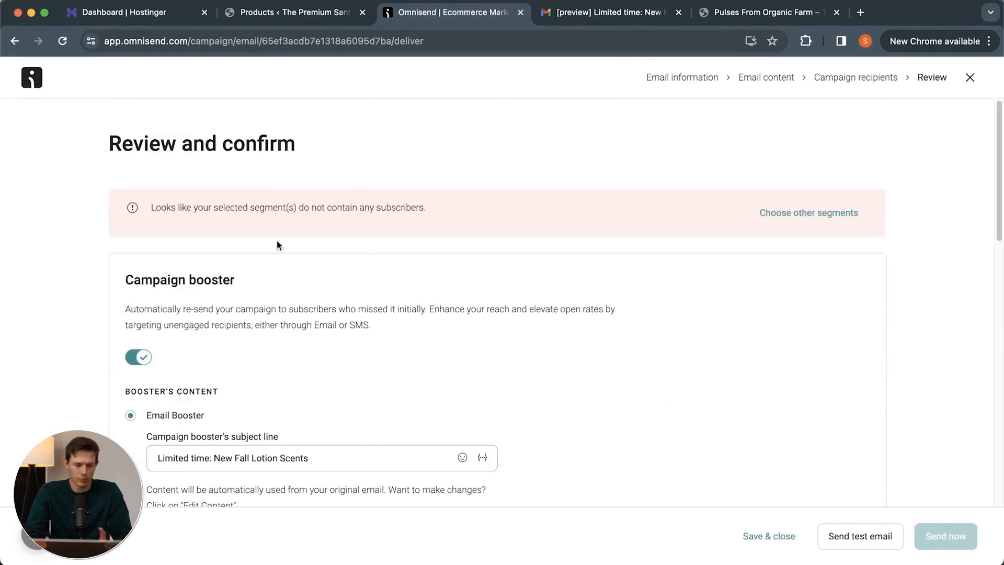
pyautogui.scroll(-10, 630, 365)
pyautogui.scroll(10, 631, 365)
pyautogui.scroll(-15, 630, 366)
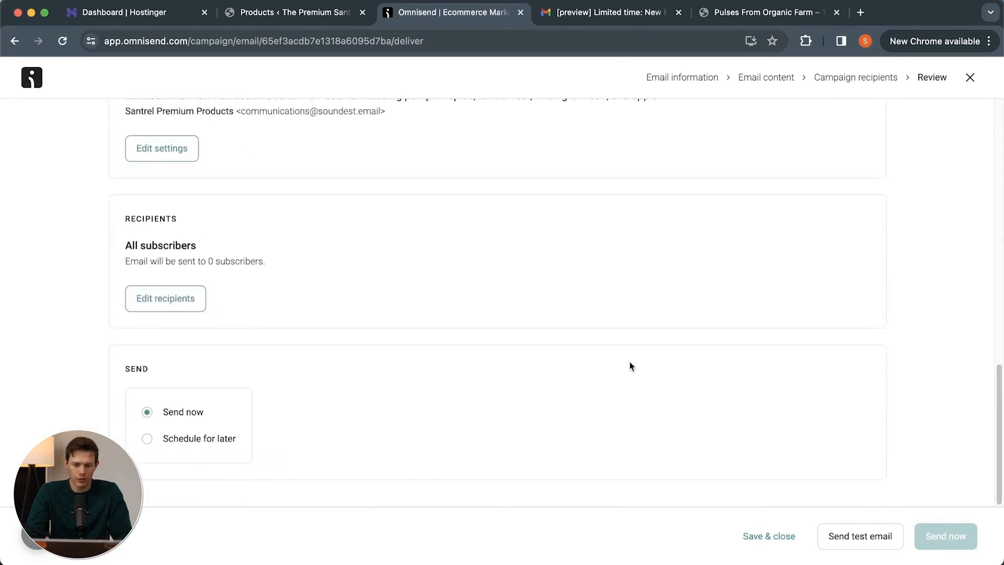
pyautogui.click(759, 540)
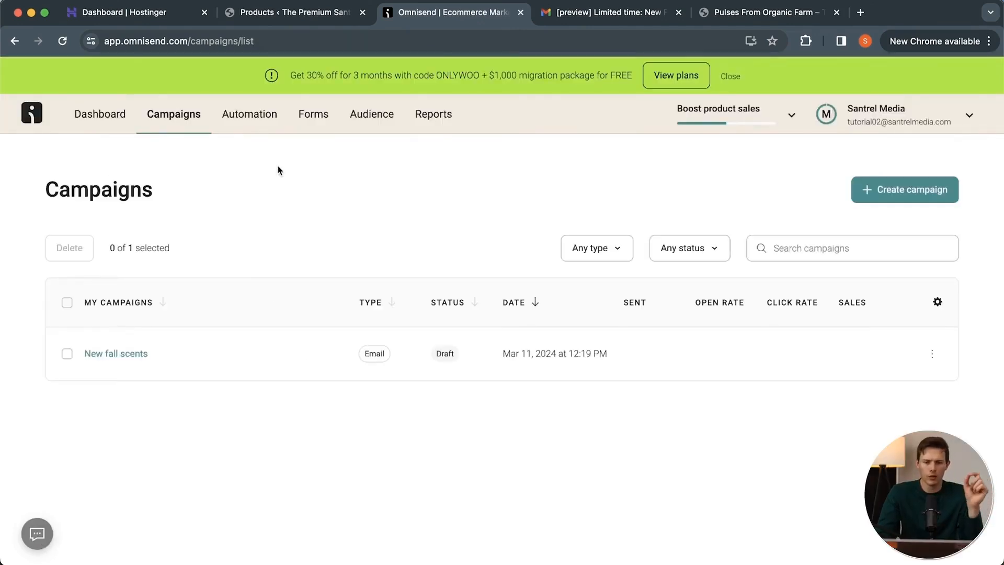
# Open the audience contact list, check the ways of adding contacts, and start adding a single contact manually.
pyautogui.click(379, 112)
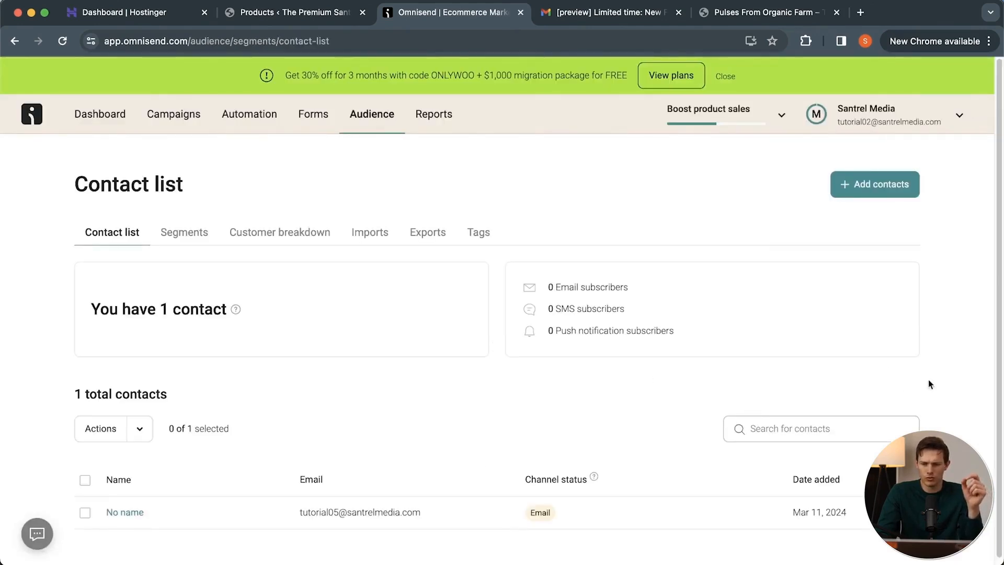
pyautogui.click(896, 194)
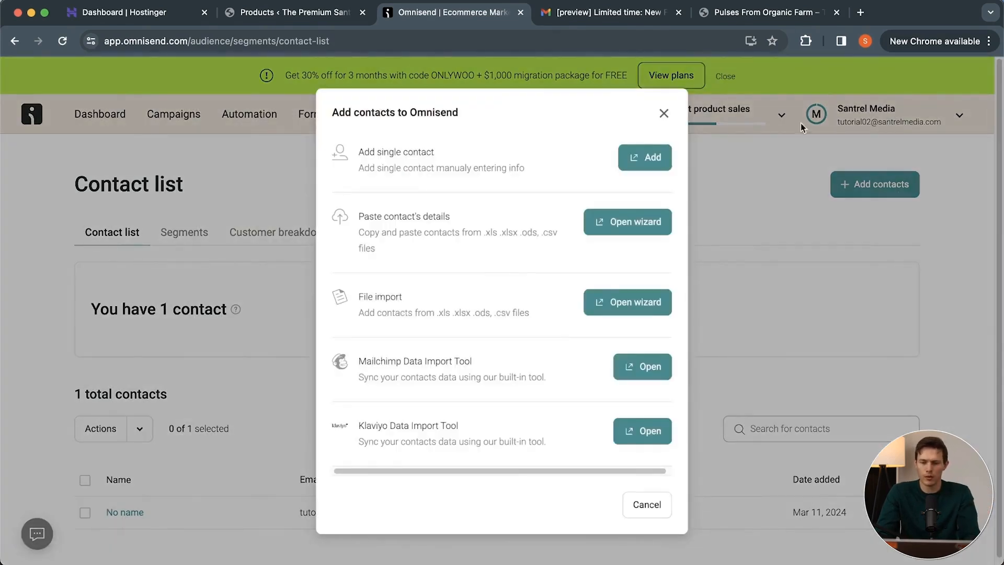
pyautogui.click(858, 189)
pyautogui.click(860, 188)
pyautogui.click(648, 158)
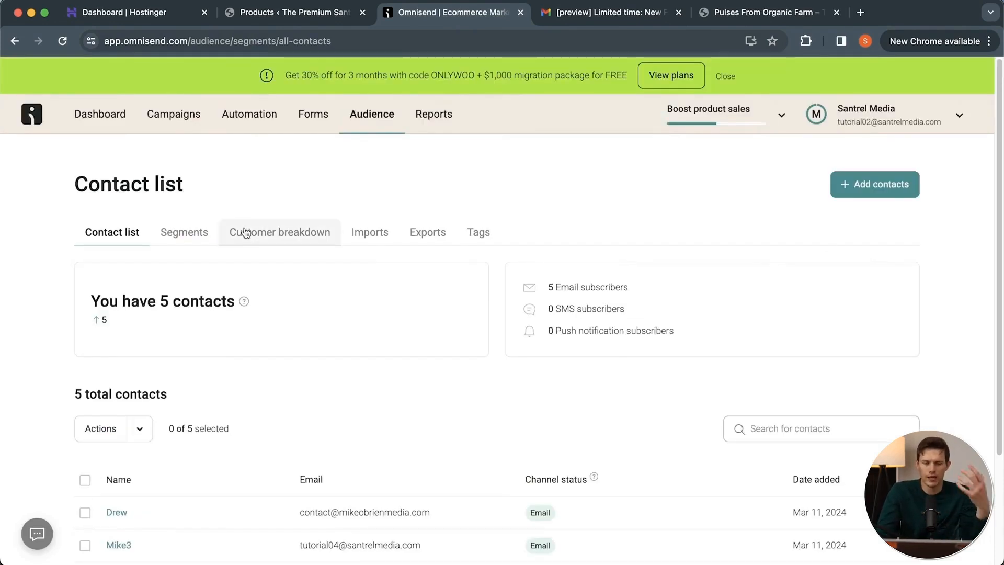
# Start creating an audience segment and examine the most popular and other pre-built segment templates.
pyautogui.click(194, 231)
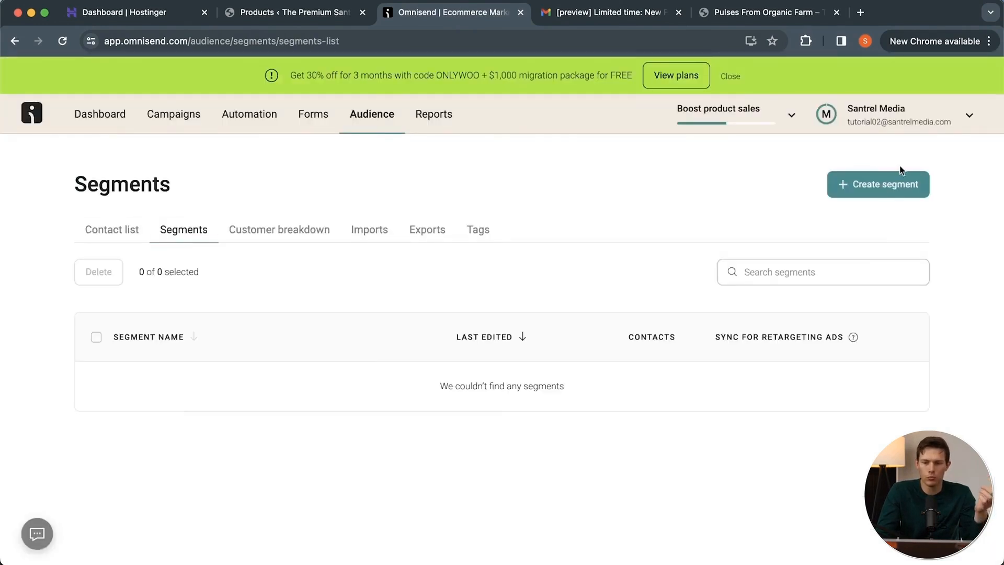
pyautogui.click(868, 187)
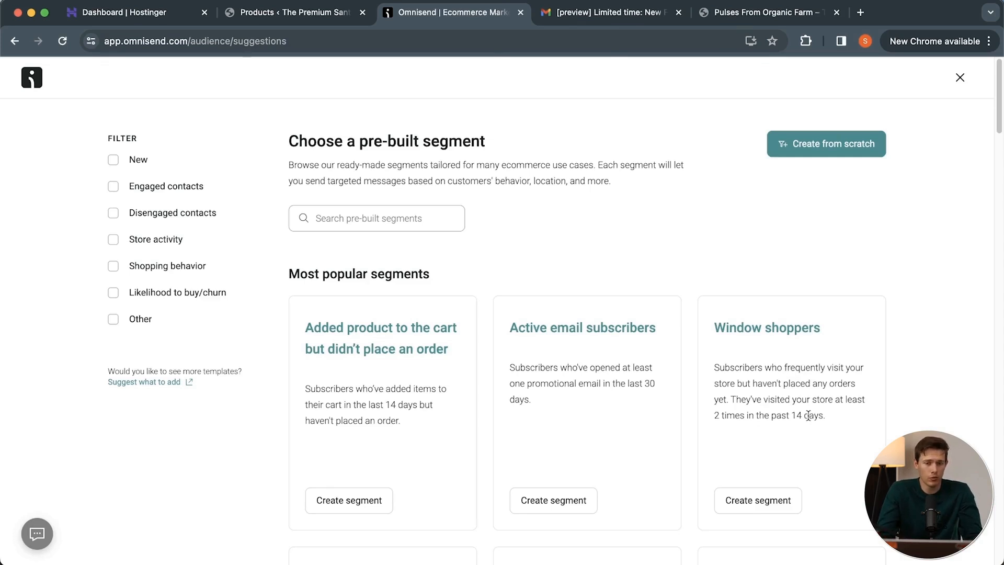
pyautogui.scroll(-5, 808, 416)
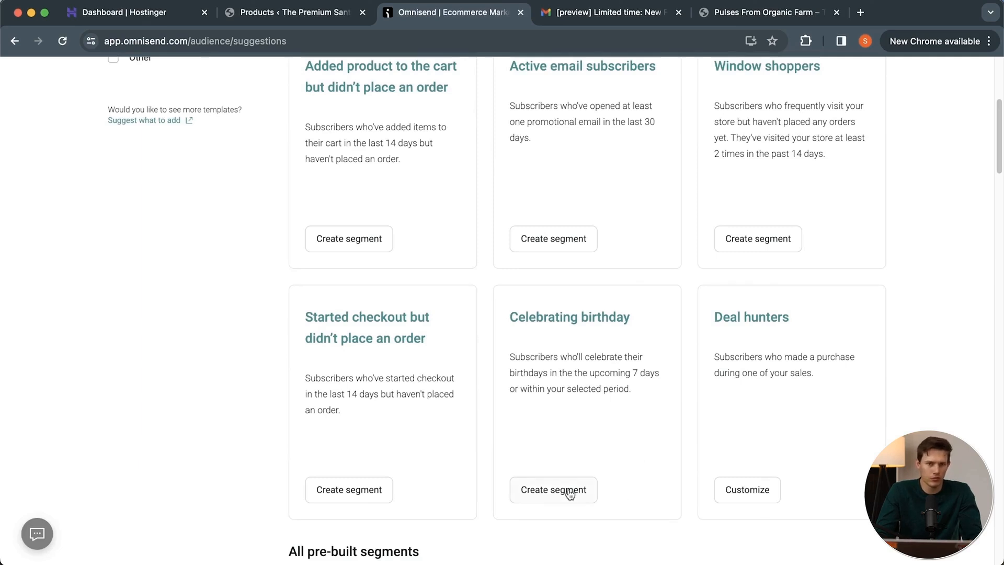
pyautogui.scroll(-2, 569, 493)
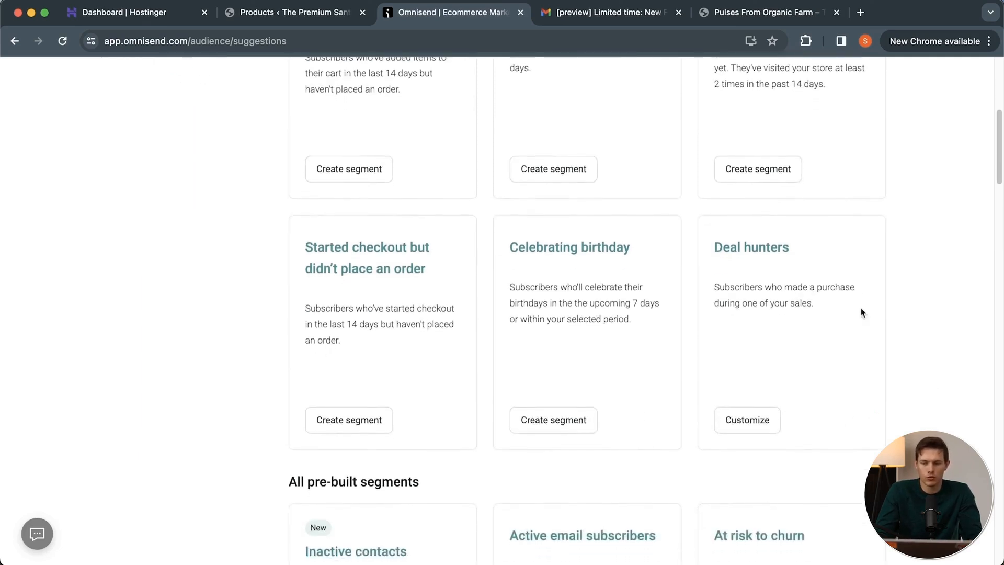
pyautogui.scroll(-10, 911, 382)
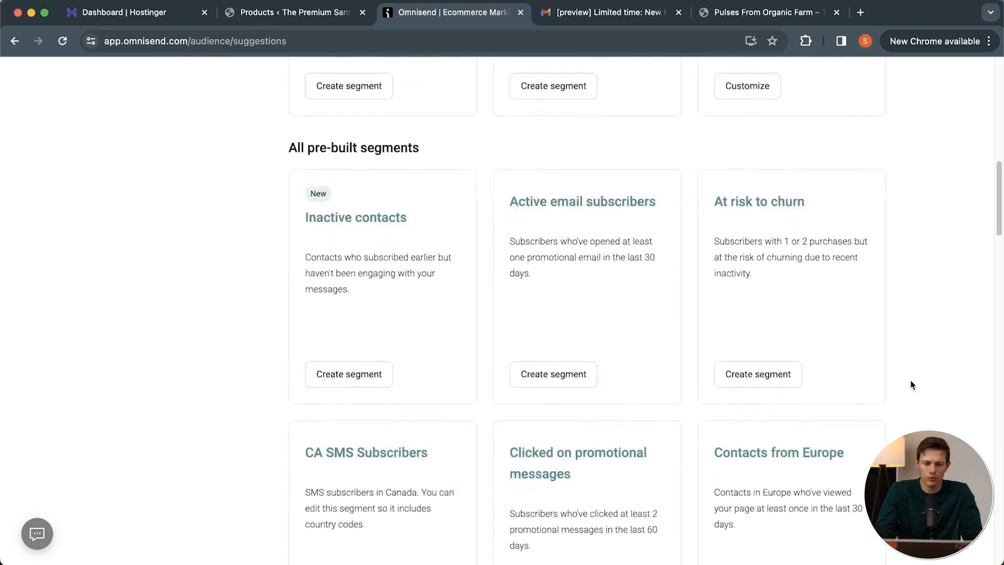
pyautogui.scroll(-5, 911, 385)
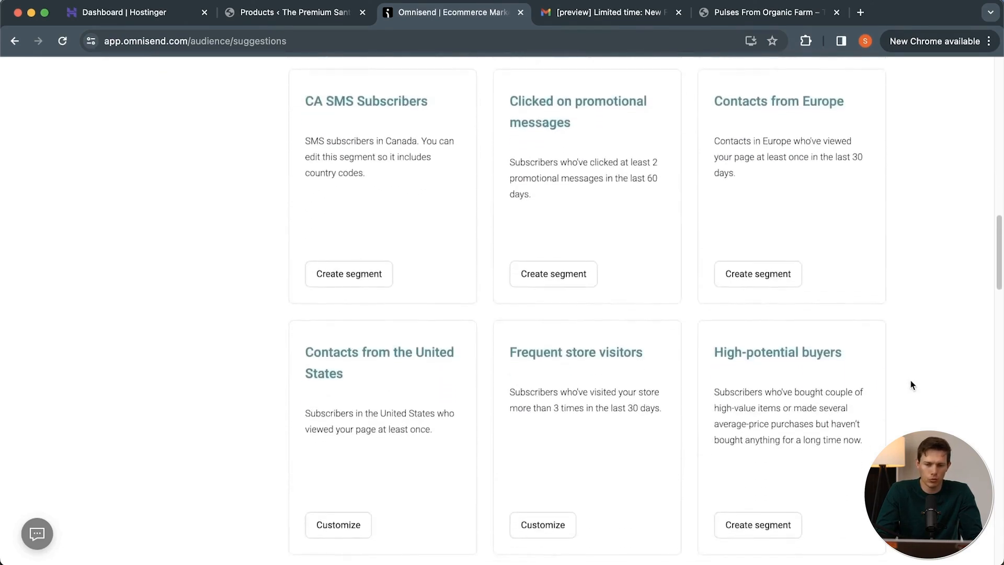
pyautogui.scroll(15, 911, 381)
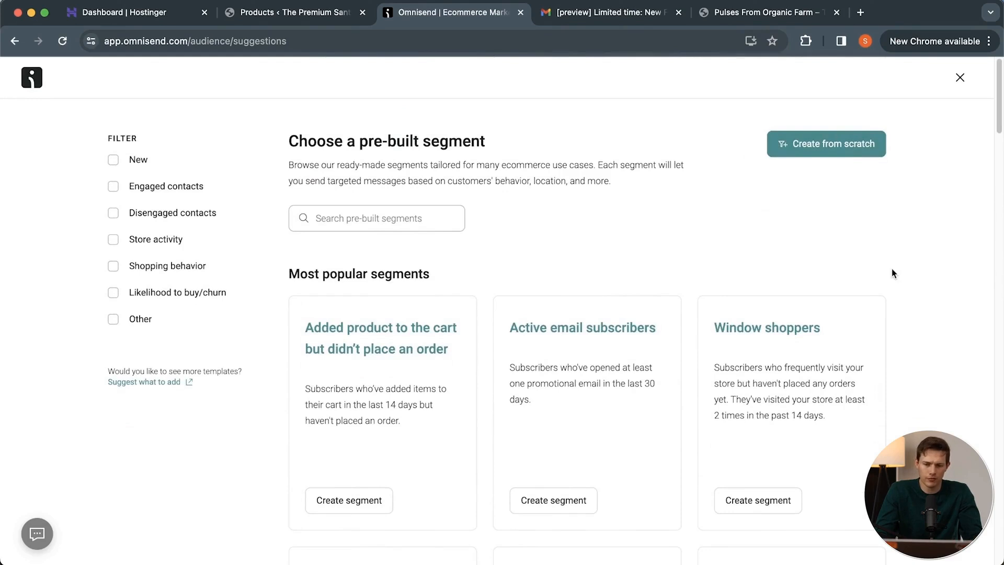
# Customize the pre-built "Contacts from the United States" segment and remove its empty City condition.
pyautogui.scroll(-8, 892, 272)
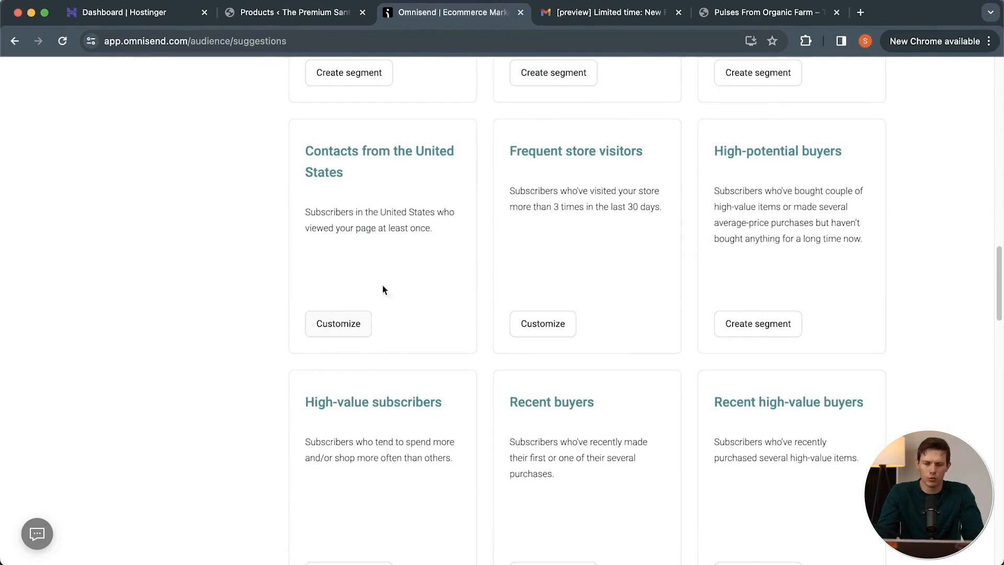
pyautogui.click(334, 324)
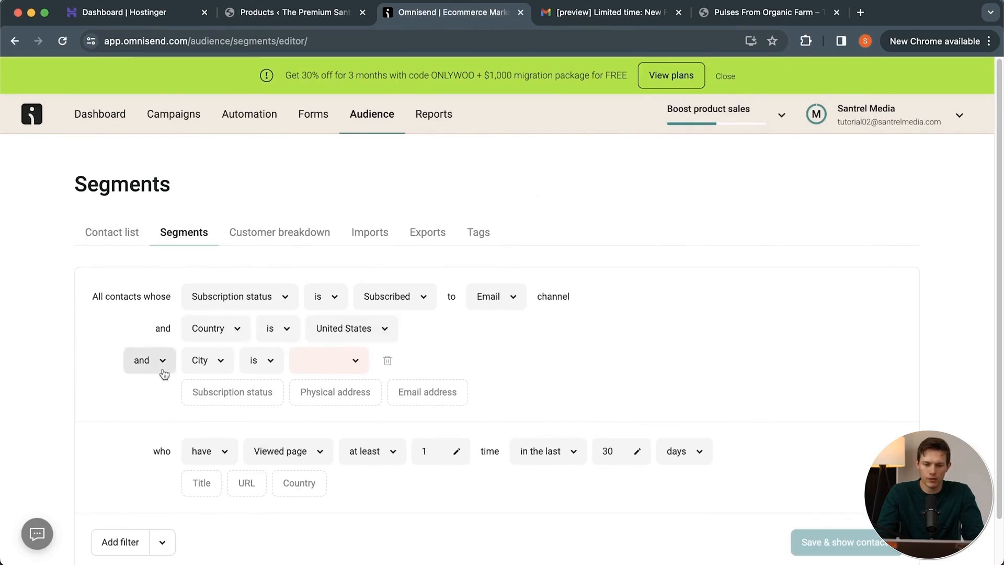
pyautogui.click(387, 360)
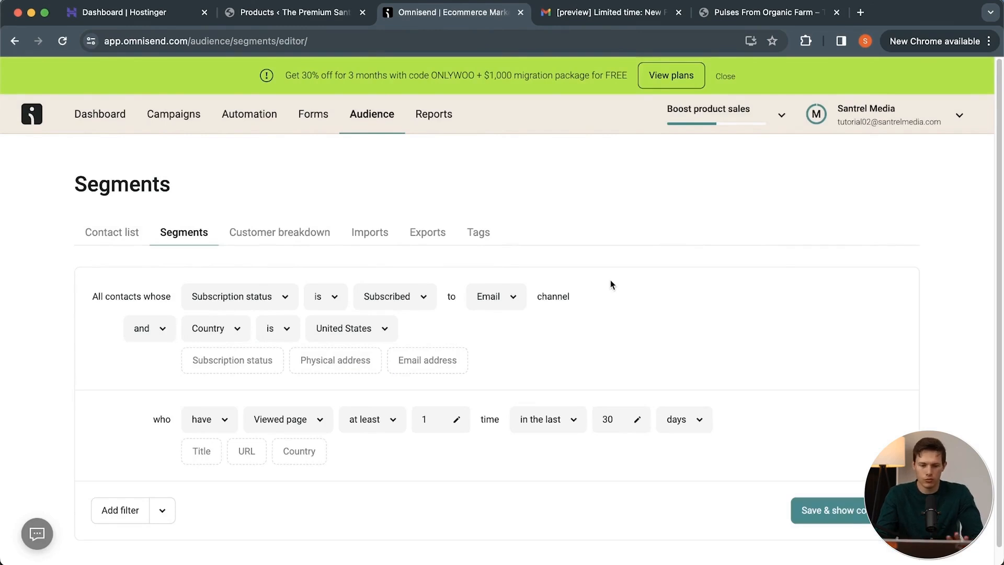
pyautogui.scroll(-1, 610, 280)
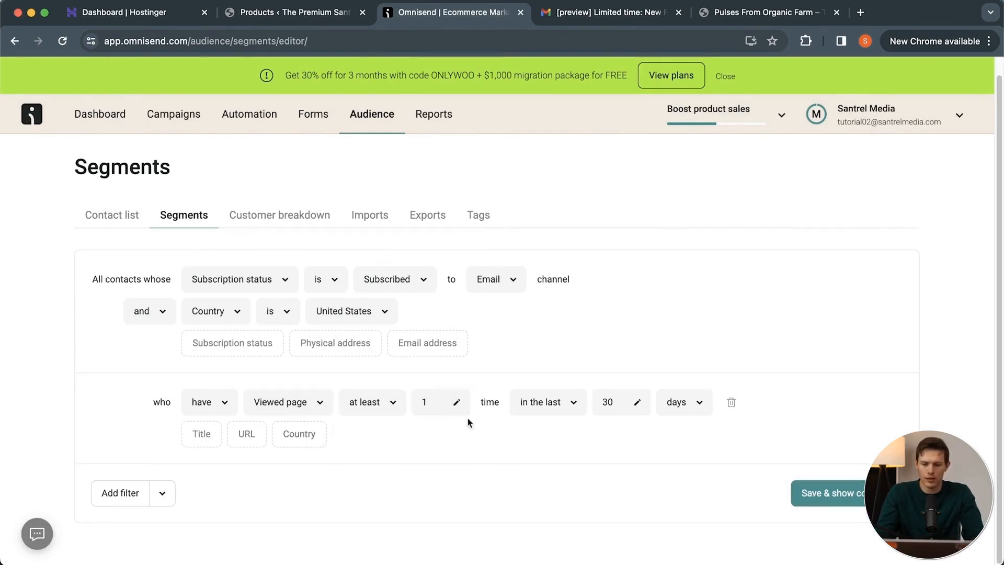
# Set the segment's Viewed page condition to cover the last 12 weeks.
pyautogui.click(700, 409)
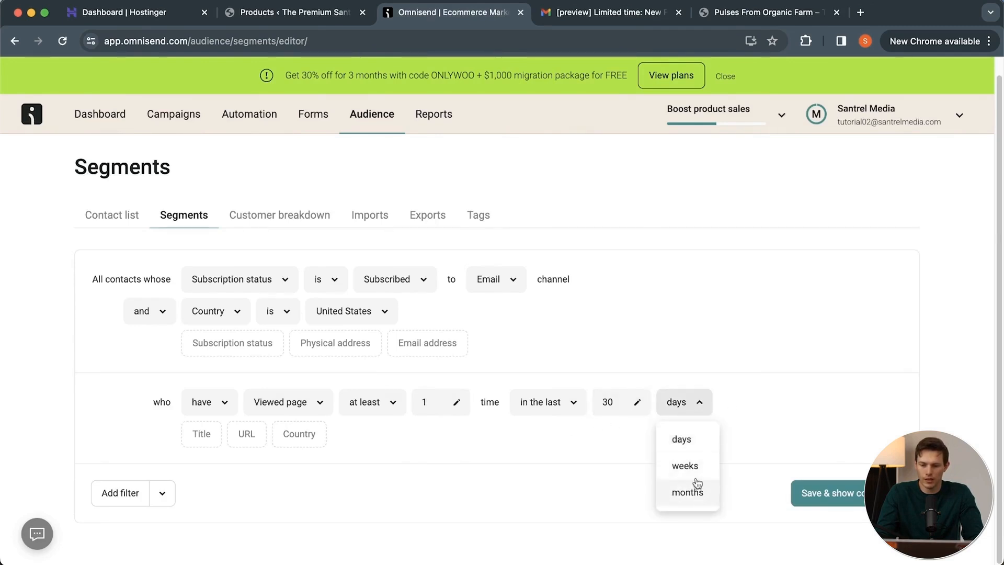
pyautogui.click(685, 466)
pyautogui.doubleClick(614, 403)
pyautogui.write('12')
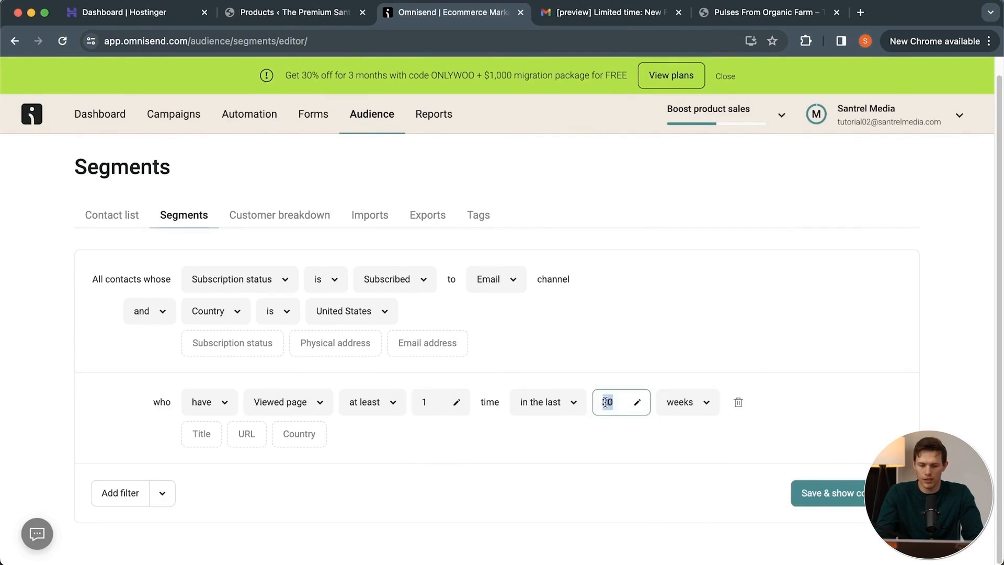
pyautogui.click(635, 452)
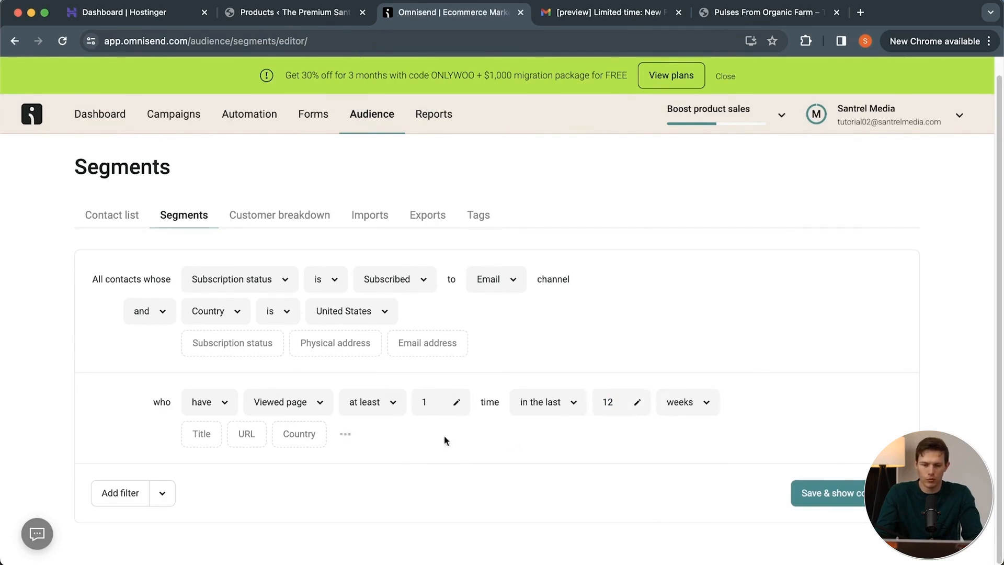
# Save the segment under the name "USA active subscribers" and check its matching contacts and filter conditions.
pyautogui.click(855, 495)
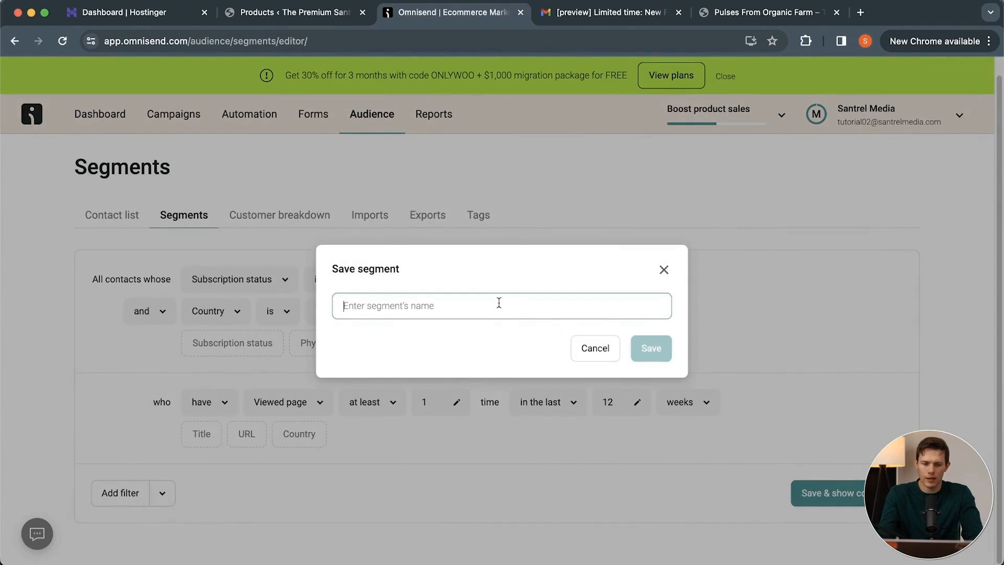
pyautogui.write('USA')
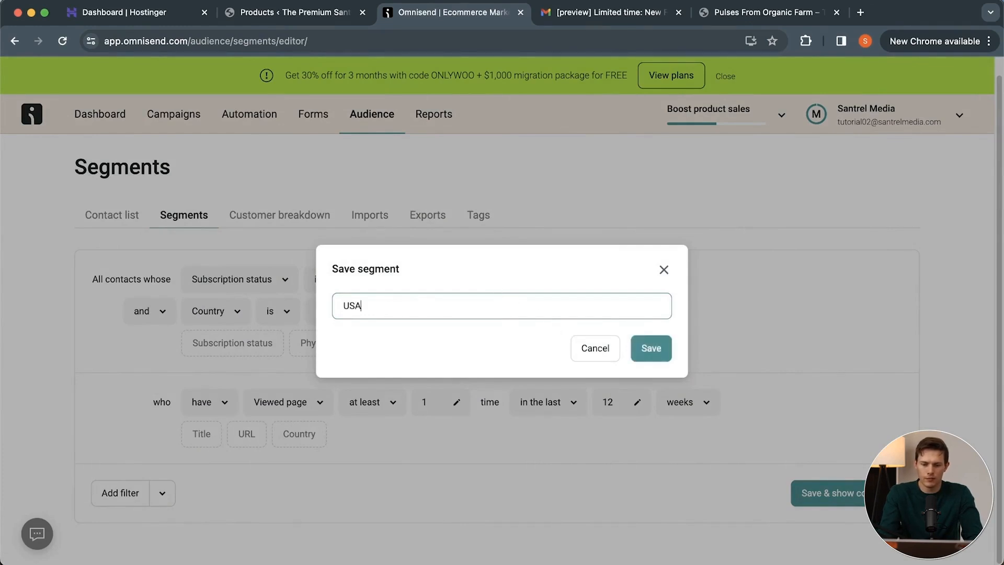
pyautogui.write(' subs')
pyautogui.hotkey('alt', 'BackSpace')
pyautogui.write('act')
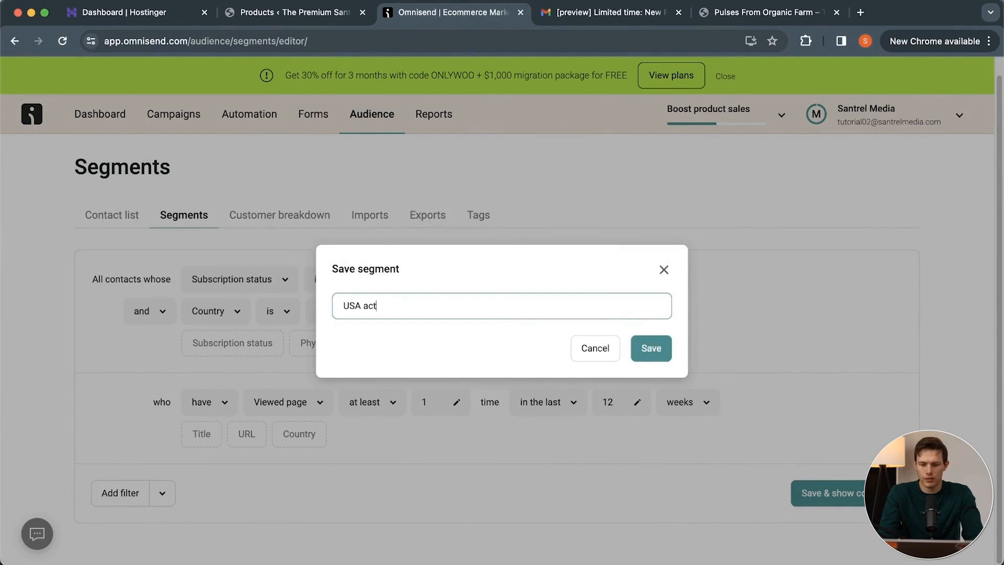
pyautogui.write('ive subscribers')
pyautogui.click(651, 349)
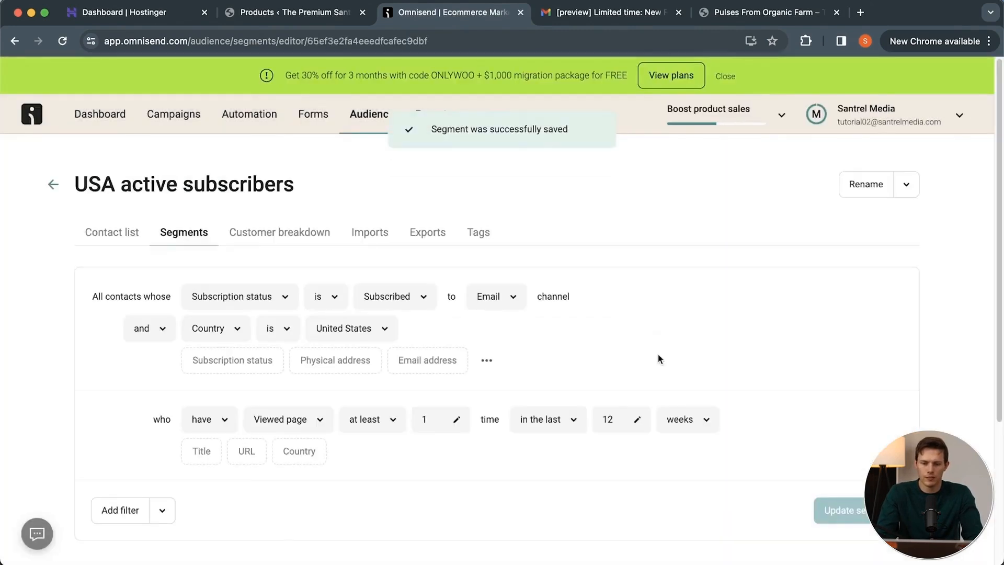
pyautogui.scroll(-4, 806, 346)
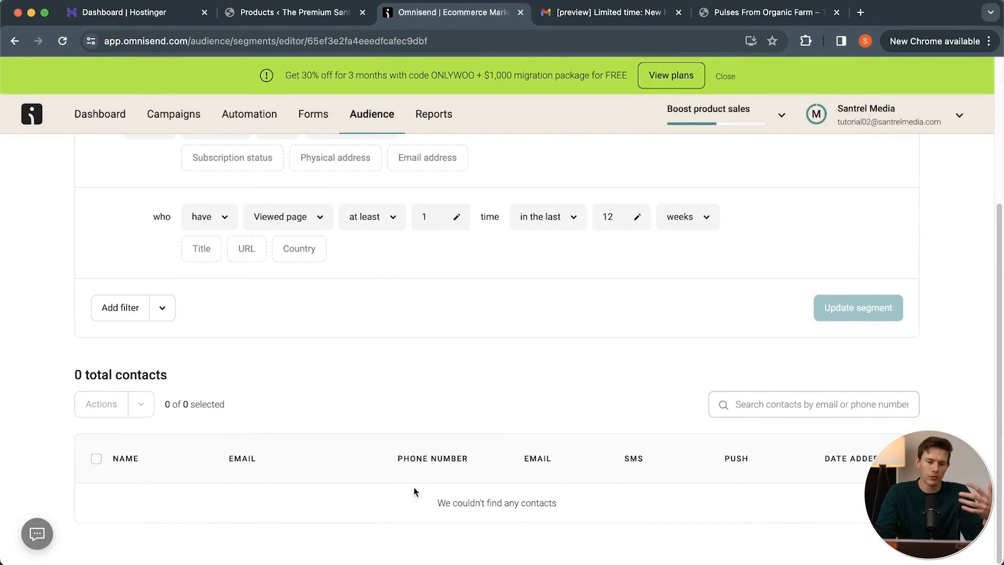
pyautogui.scroll(4, 482, 357)
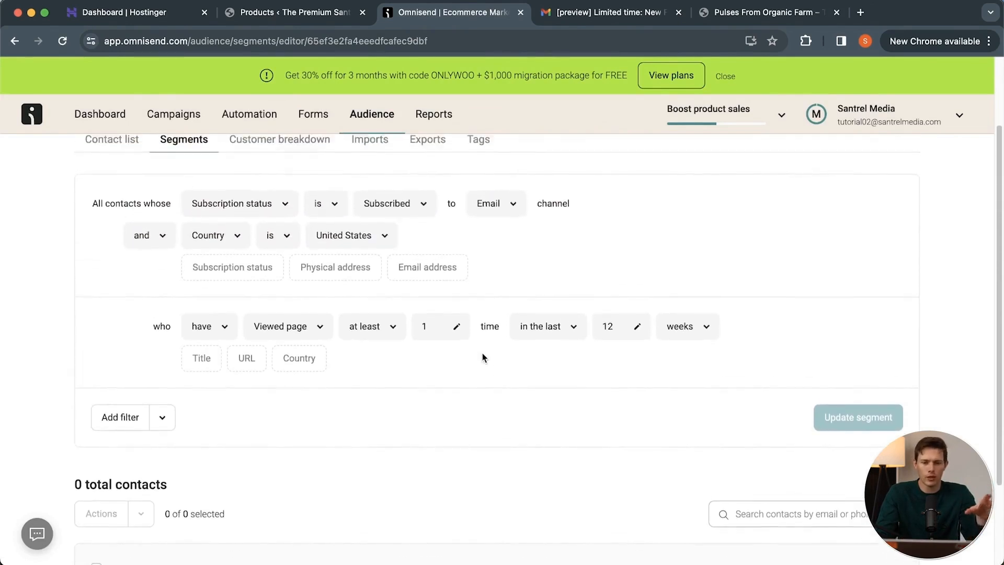
pyautogui.scroll(1, 481, 357)
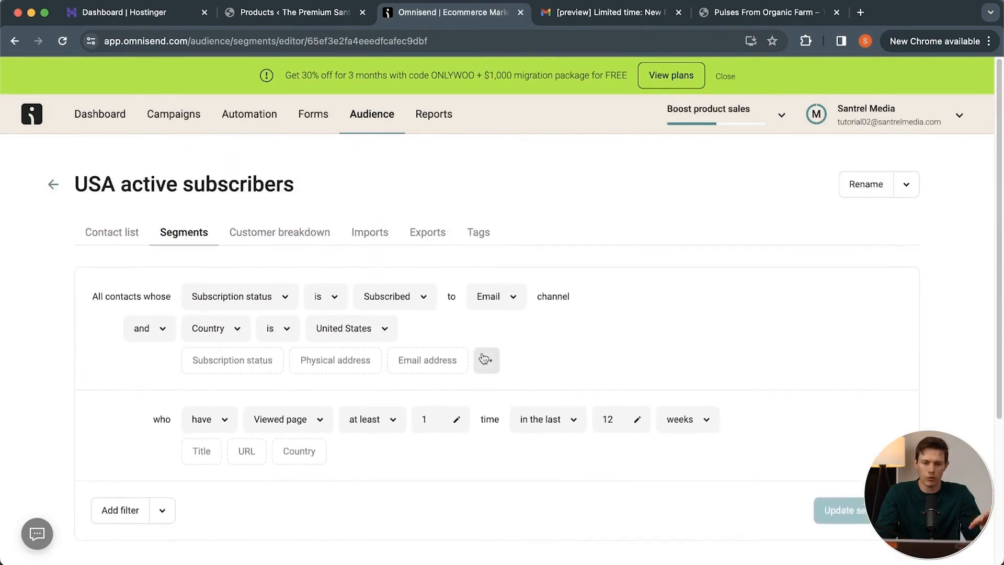
# Start a new audience segment from scratch and filter it by Subscription status, subscribed to the Email channel.
pyautogui.click(53, 187)
pyautogui.click(883, 180)
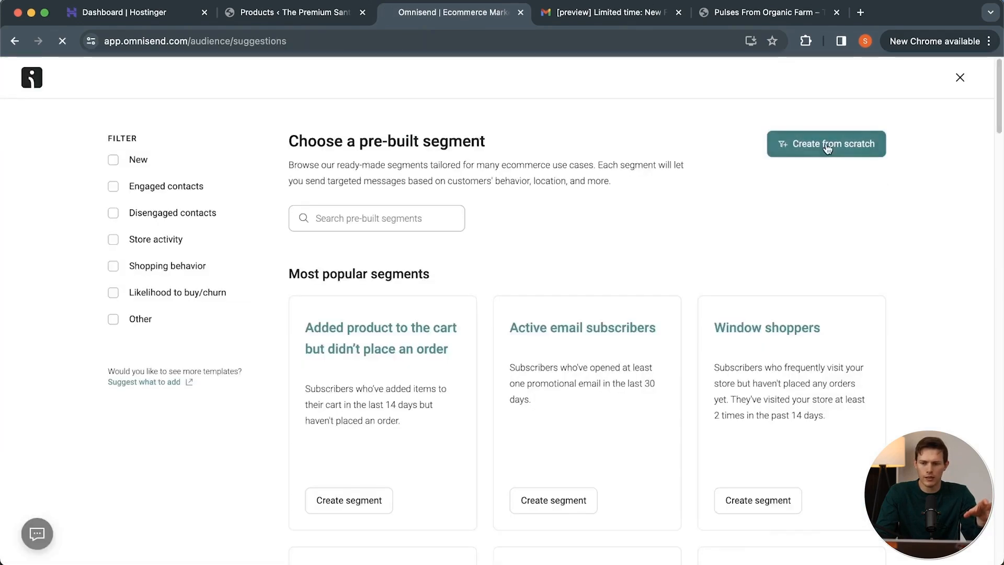
pyautogui.click(828, 147)
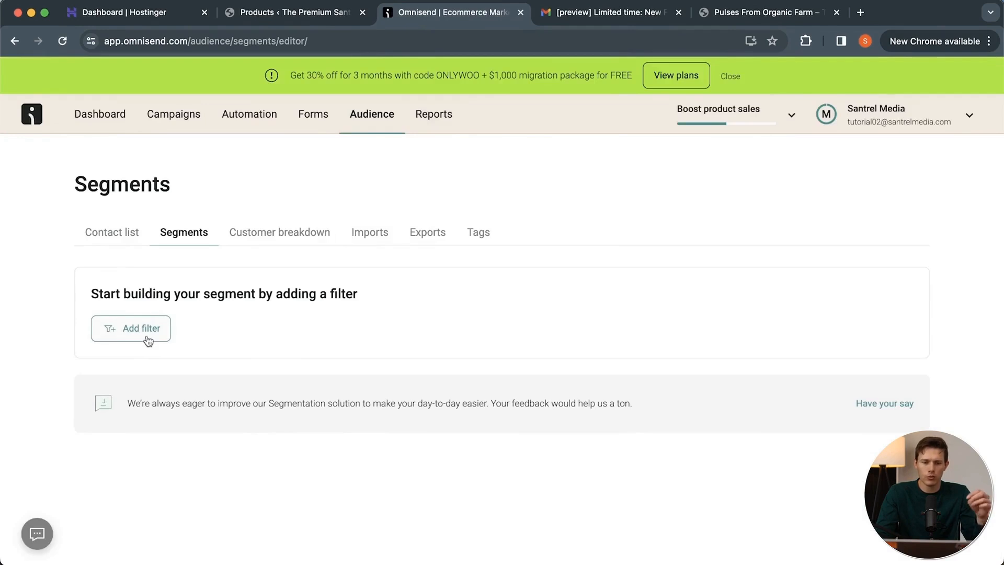
pyautogui.click(148, 340)
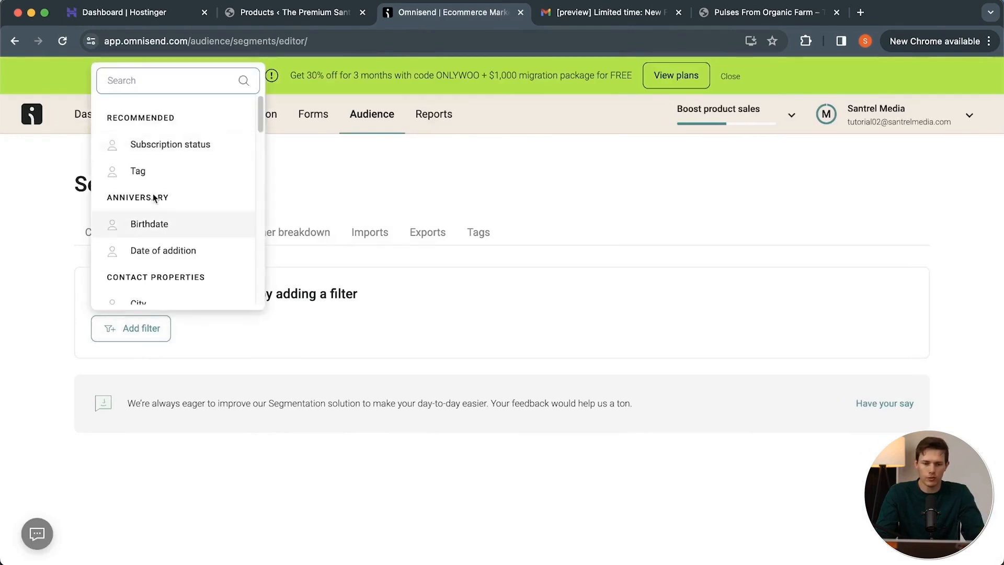
pyautogui.click(179, 148)
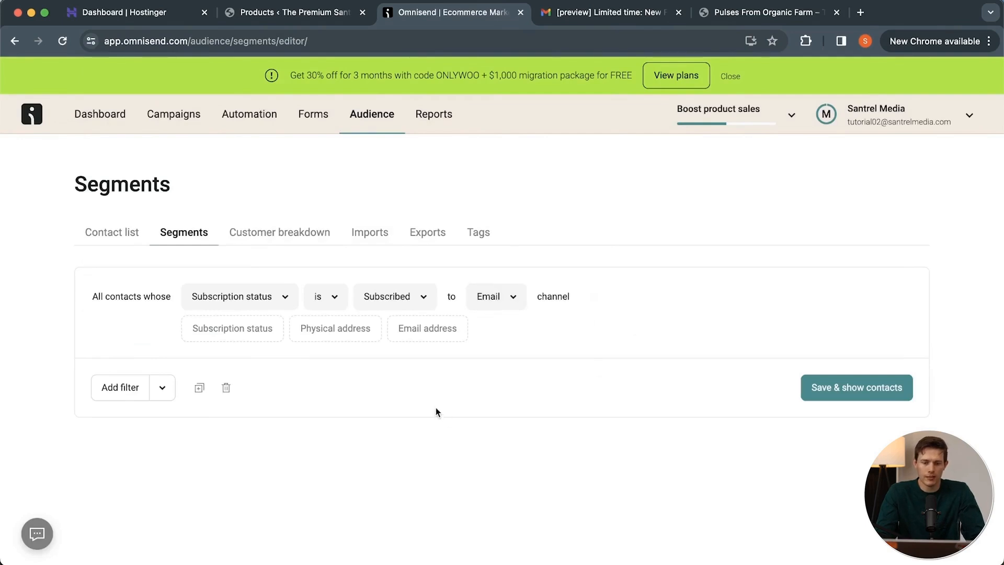
# Add an "and" condition requiring First name to be the contact's first name.
pyautogui.click(162, 387)
pyautogui.click(105, 424)
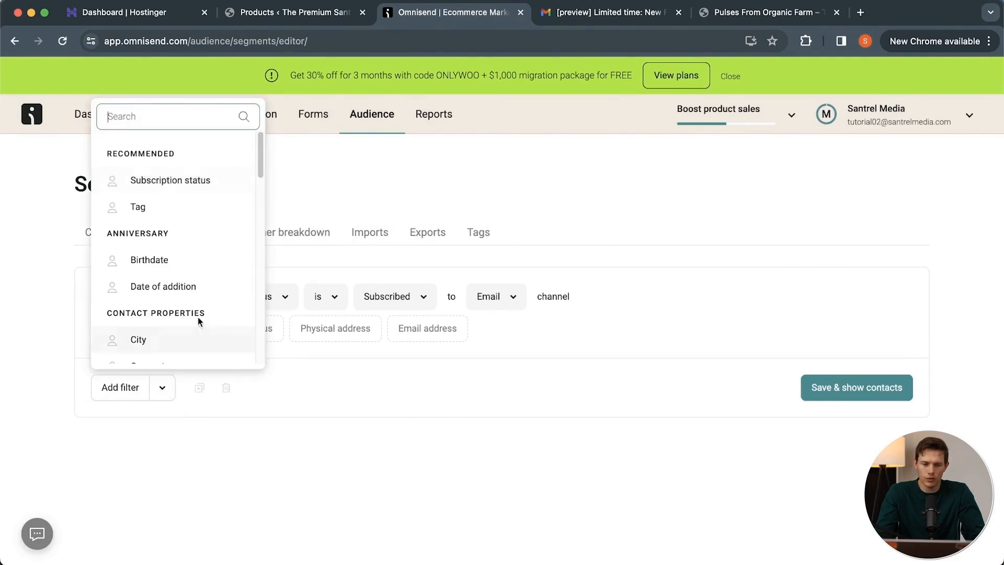
pyautogui.scroll(-3, 192, 258)
pyautogui.scroll(-2, 188, 233)
pyautogui.click(204, 257)
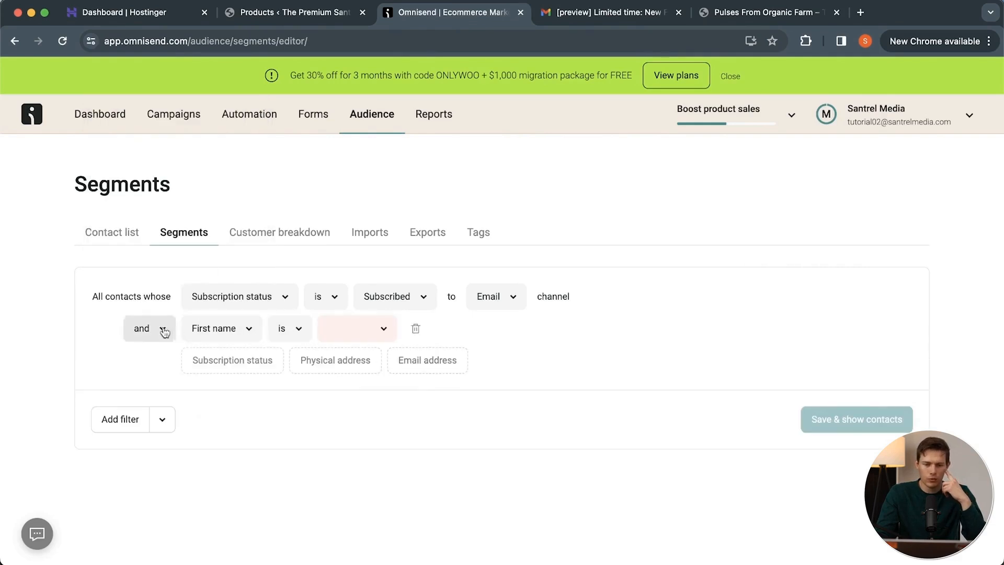
pyautogui.click(368, 337)
pyautogui.write('Mike')
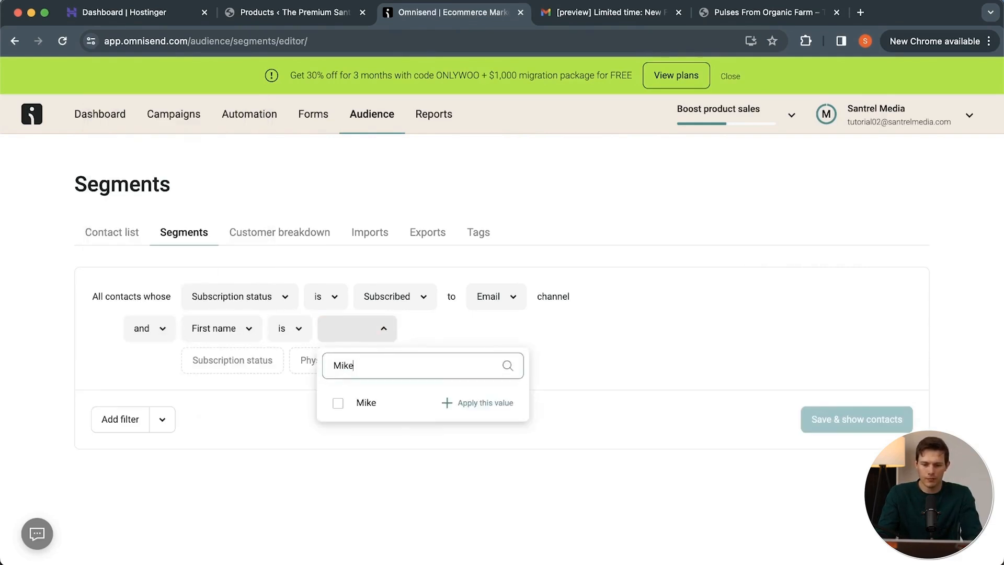
# Save the segment under the plural of the filtered first name and check its matching contacts.
pyautogui.click(865, 416)
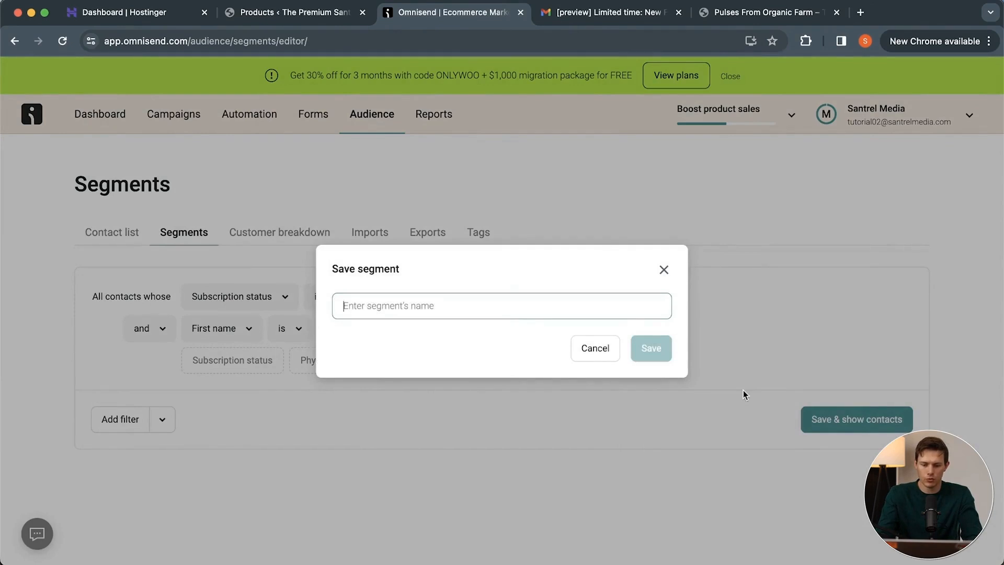
pyautogui.write('Mikes')
pyautogui.press('Return')
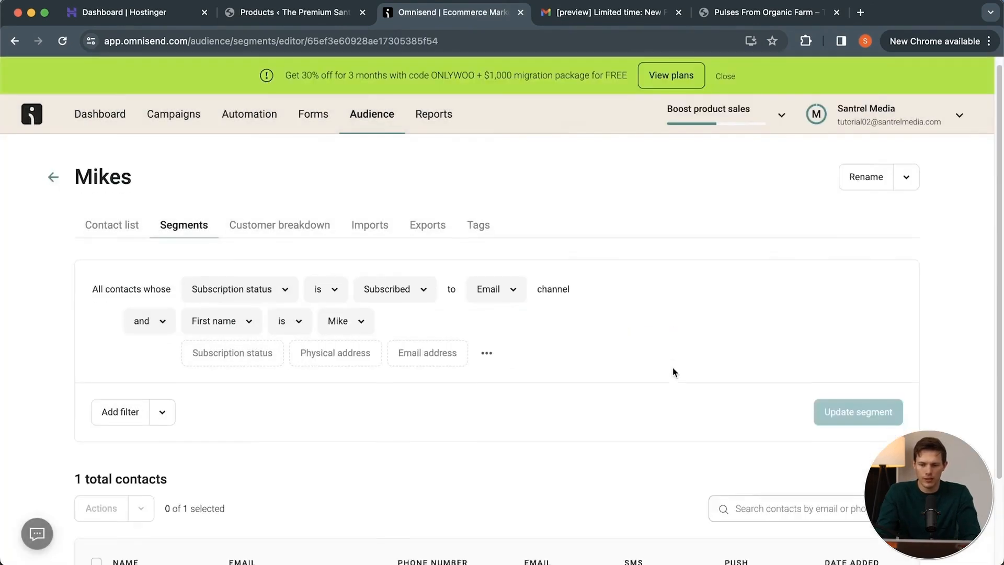
pyautogui.scroll(-3, 674, 372)
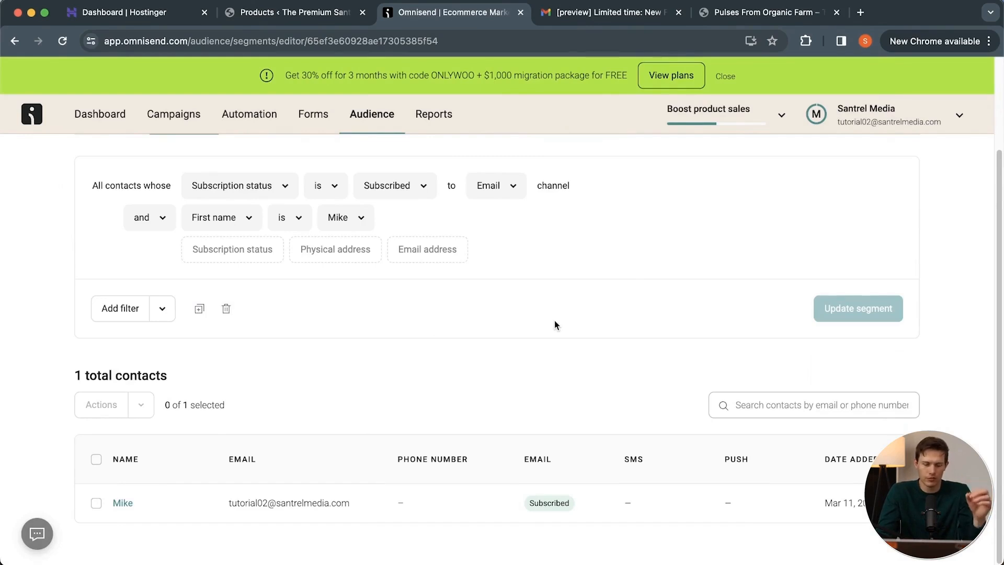
pyautogui.scroll(2, 555, 322)
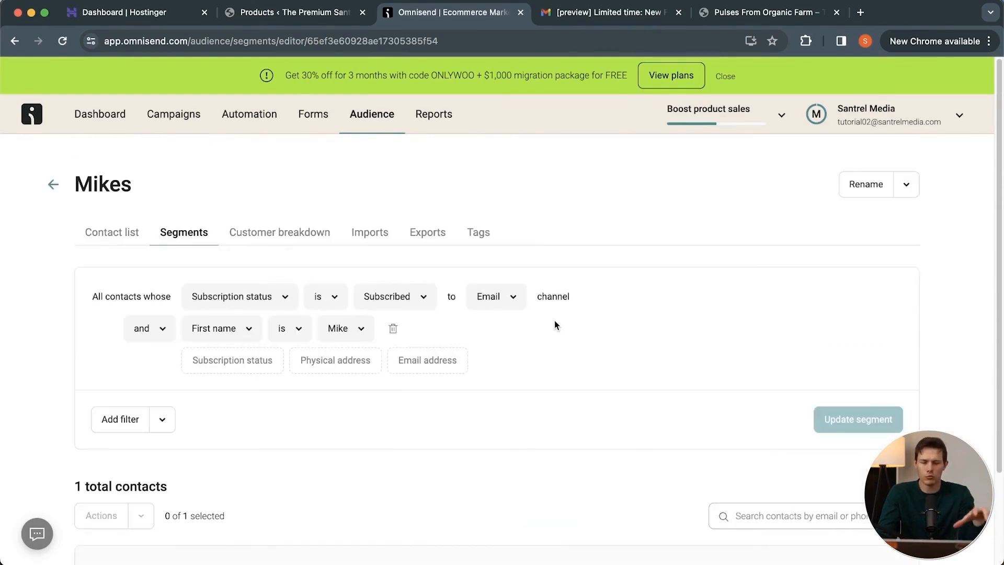
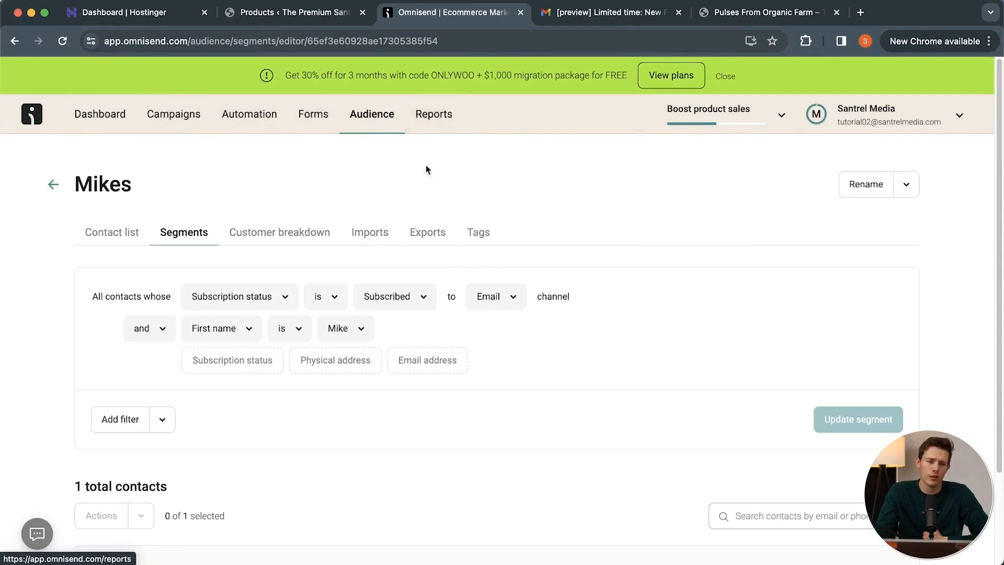
# Launch the Email & SMS branded Multi-step welcome discount signup form and enable it.
pyautogui.click(319, 129)
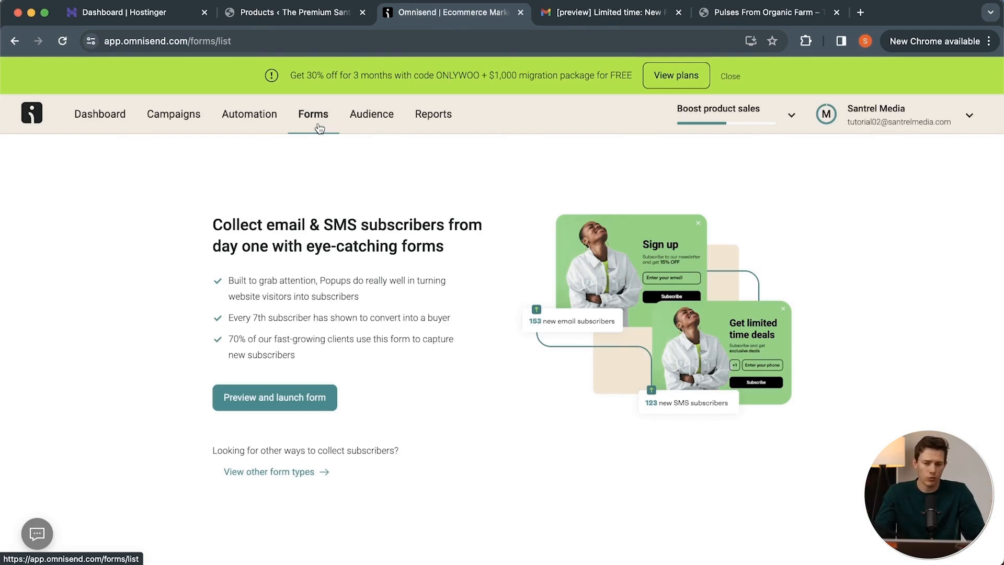
pyautogui.click(285, 399)
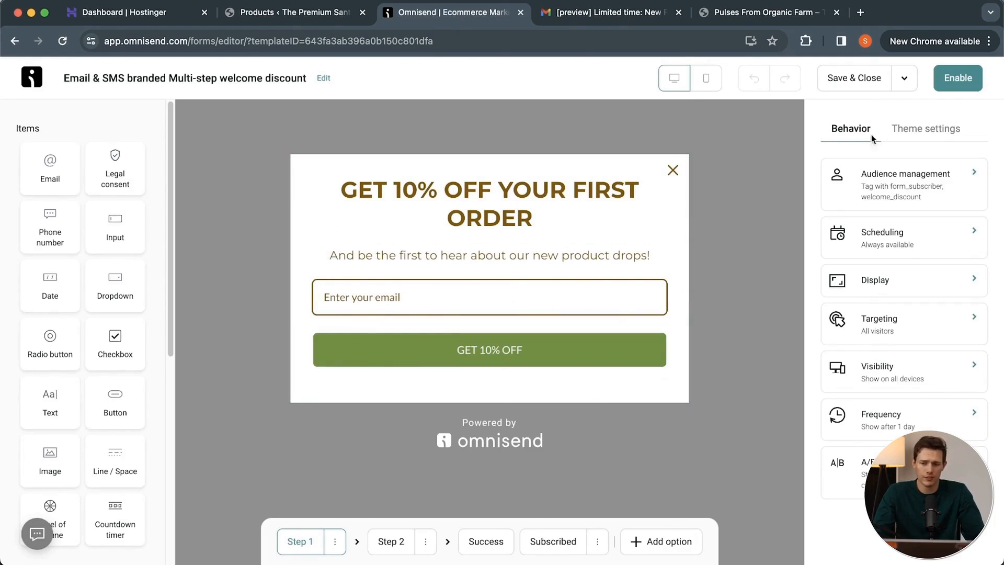
pyautogui.click(955, 84)
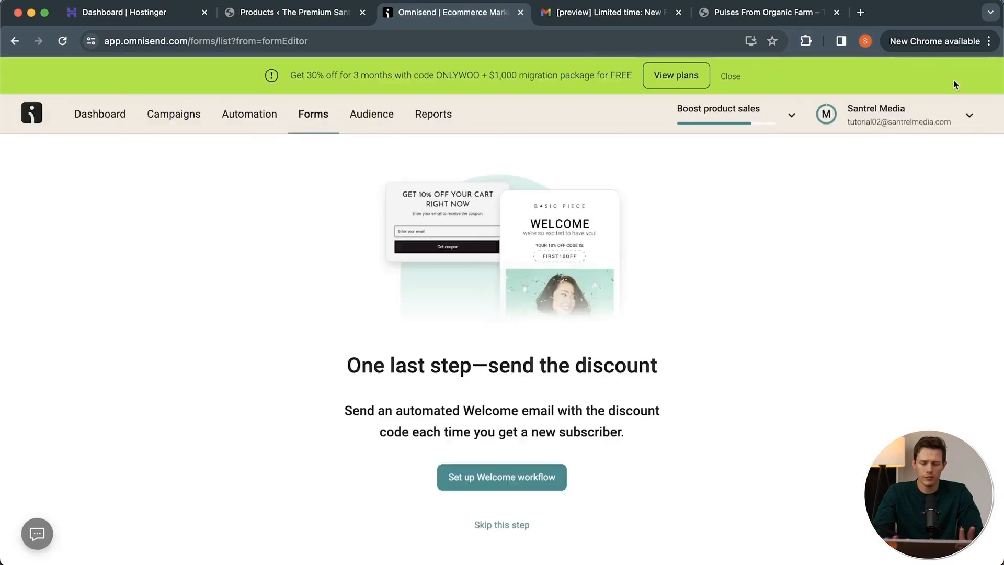
# Set up and turn on the Welcome workflow for new subscribers and show the list of workflows.
pyautogui.click(505, 480)
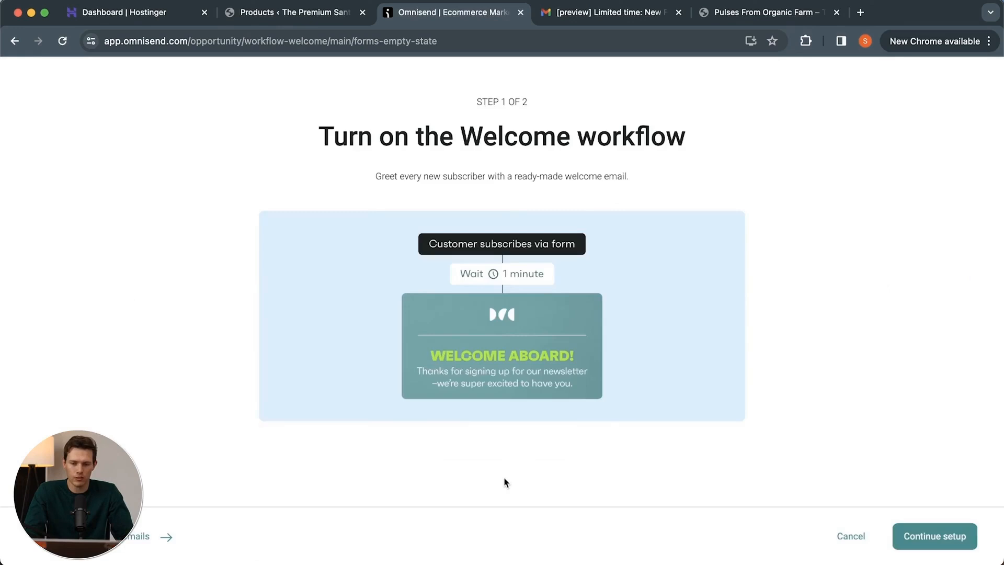
pyautogui.click(936, 537)
pyautogui.click(601, 546)
pyautogui.click(935, 538)
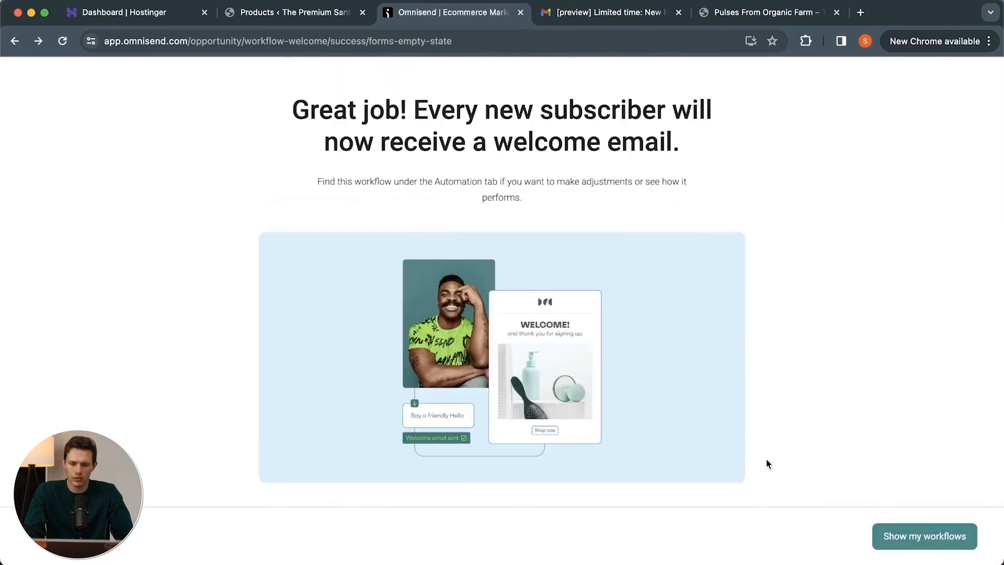
pyautogui.click(920, 536)
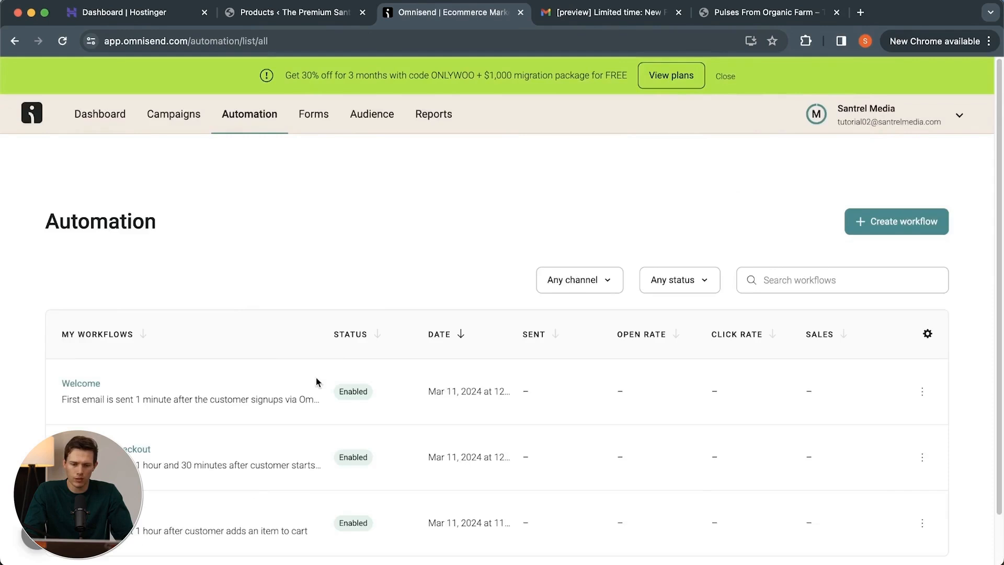
# Open the Welcome workflow's email in the content editor and look over its layout.
pyautogui.click(65, 328)
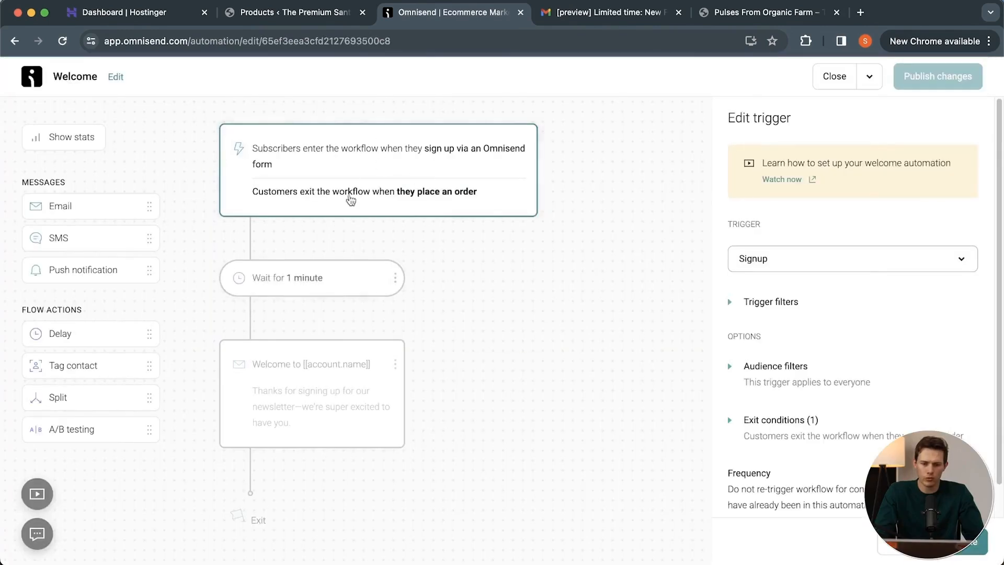
pyautogui.click(320, 422)
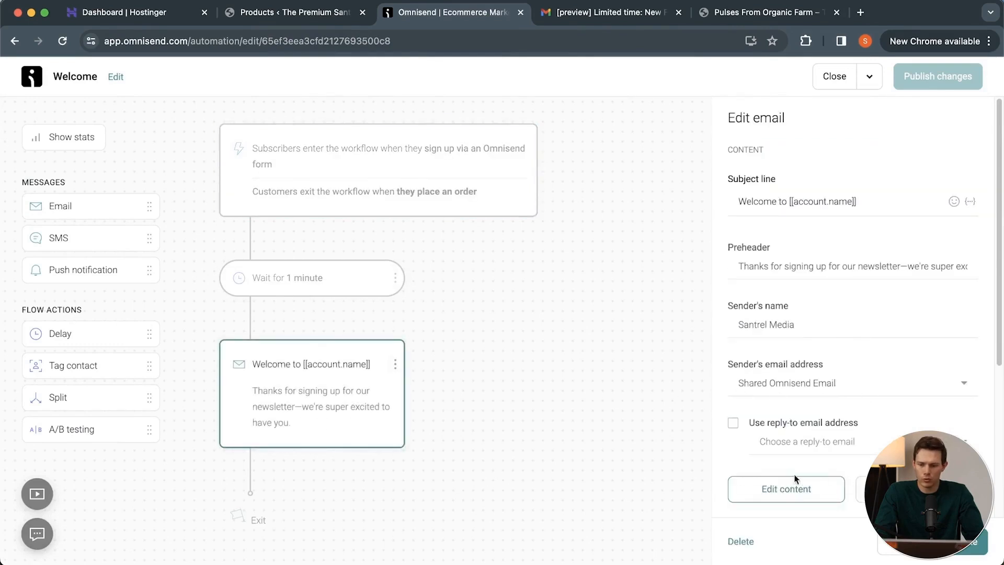
pyautogui.click(793, 489)
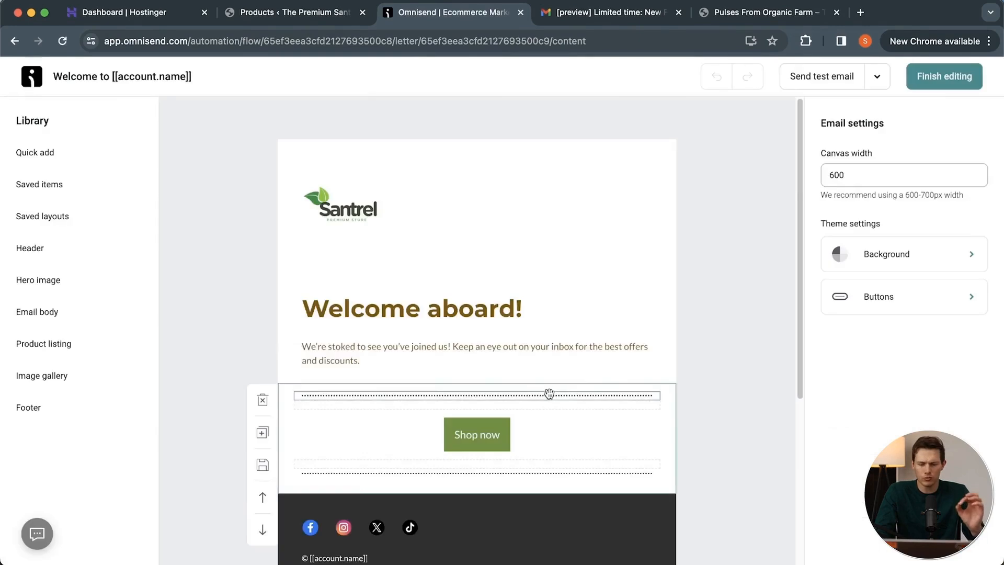
pyautogui.scroll(-5, 550, 395)
pyautogui.scroll(5, 549, 397)
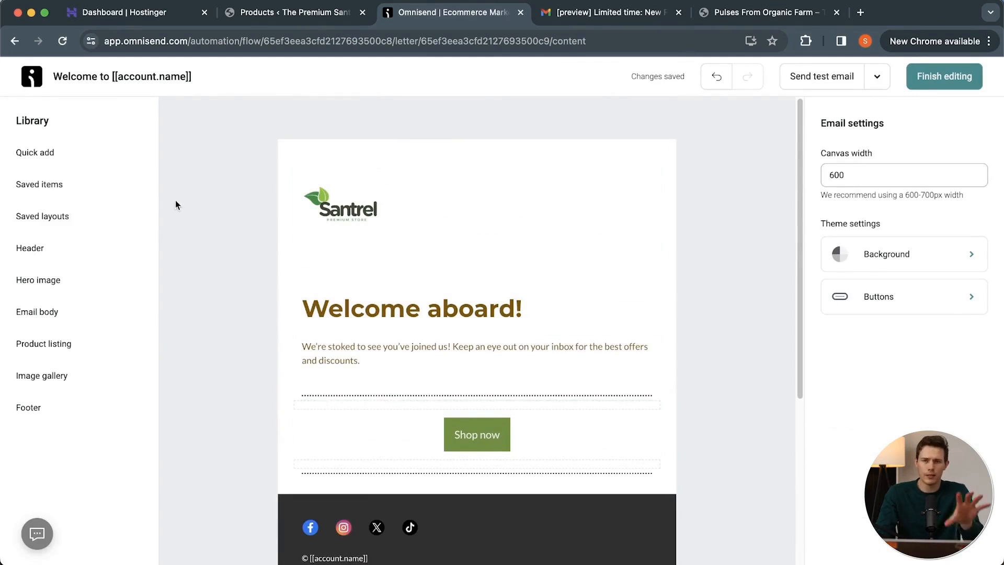
# Add a Unique discount item to the welcome email directly below the introductory text and check the email's layout.
pyautogui.click(80, 157)
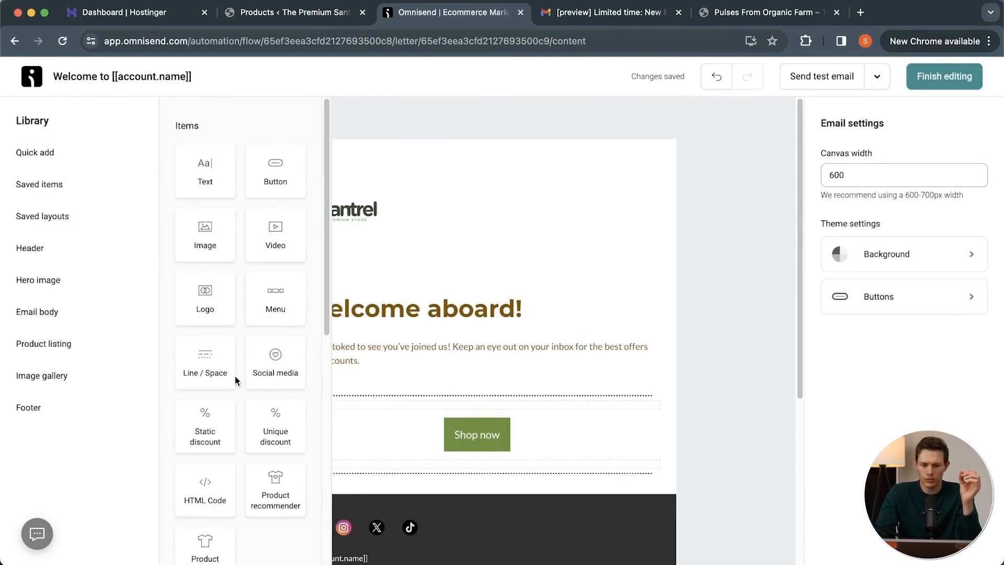
pyautogui.scroll(-2, 235, 380)
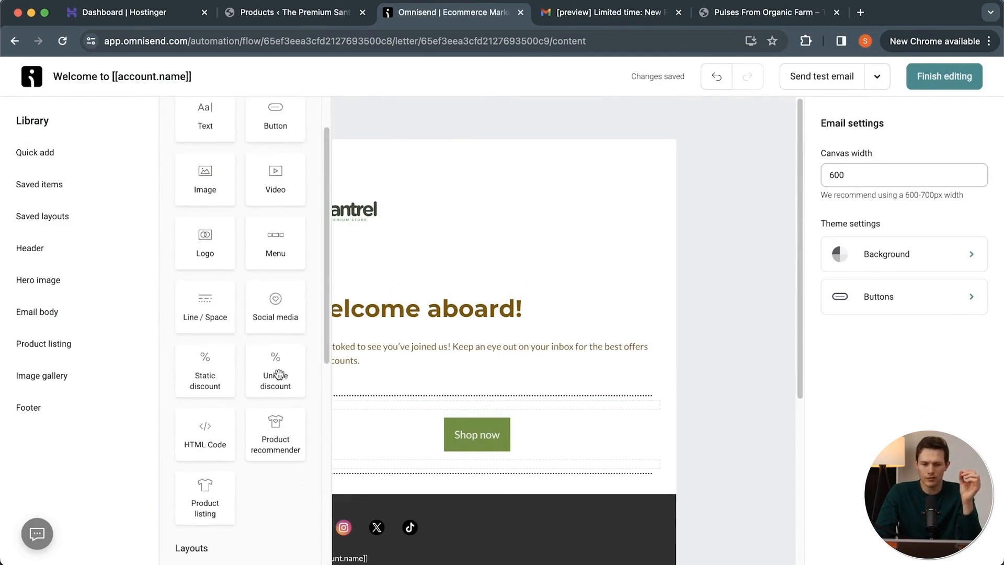
pyautogui.moveTo(279, 375); pyautogui.dragTo(376, 394)
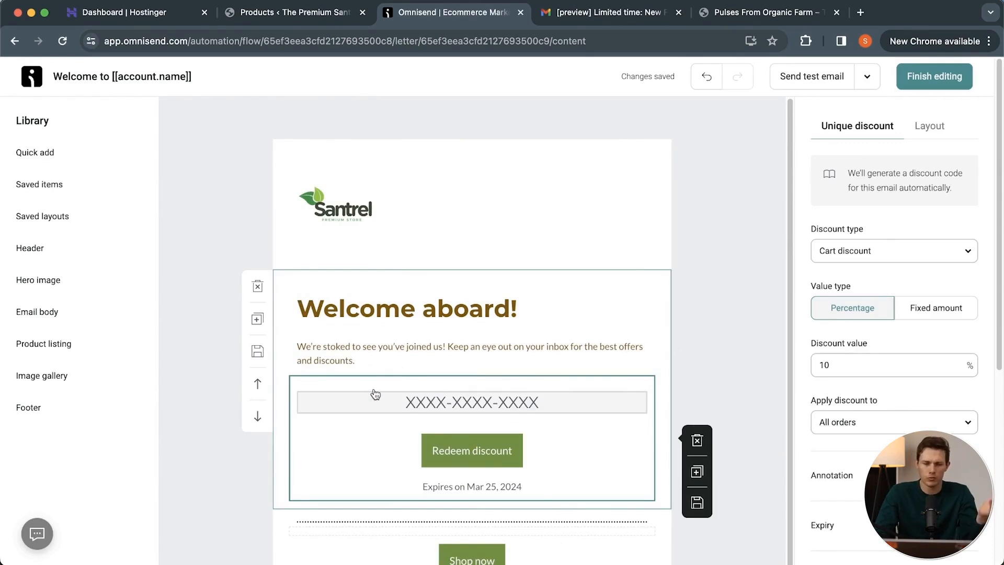
pyautogui.moveTo(67, 163)
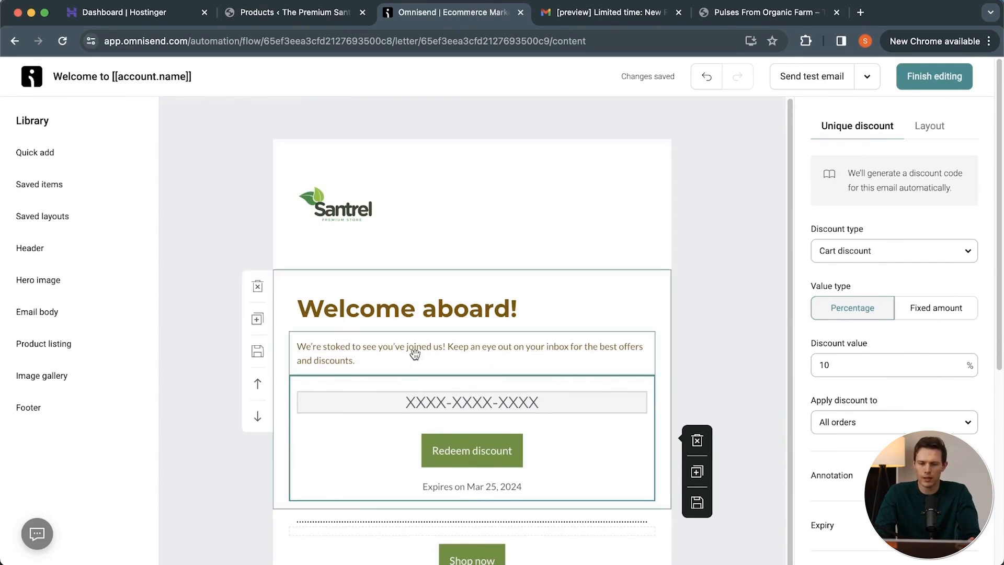
pyautogui.scroll(-2, 707, 372)
pyautogui.scroll(-3, 711, 402)
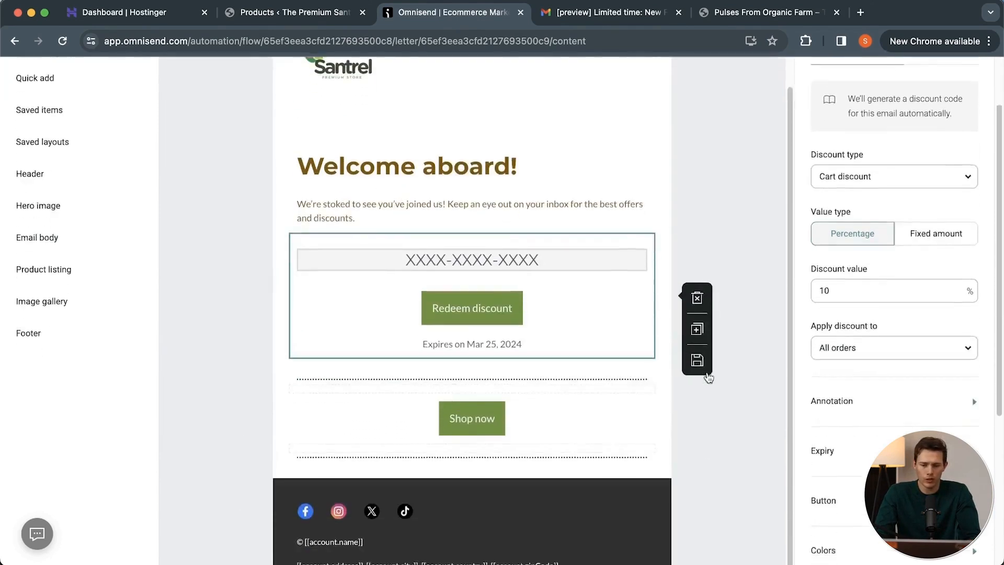
pyautogui.scroll(3, 717, 434)
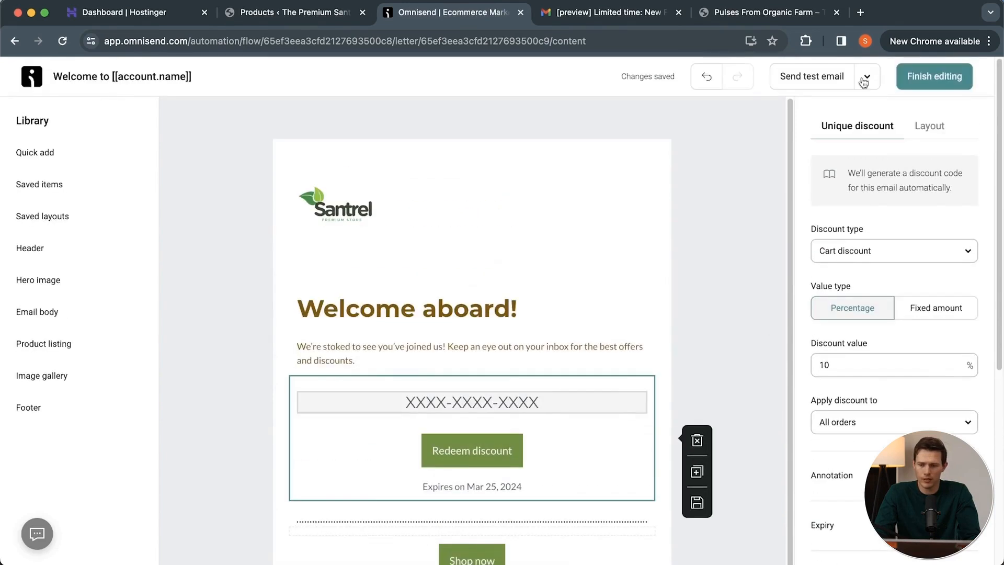
# Finish editing the welcome email, save its workflow's trigger settings and close the workflow.
pyautogui.click(934, 77)
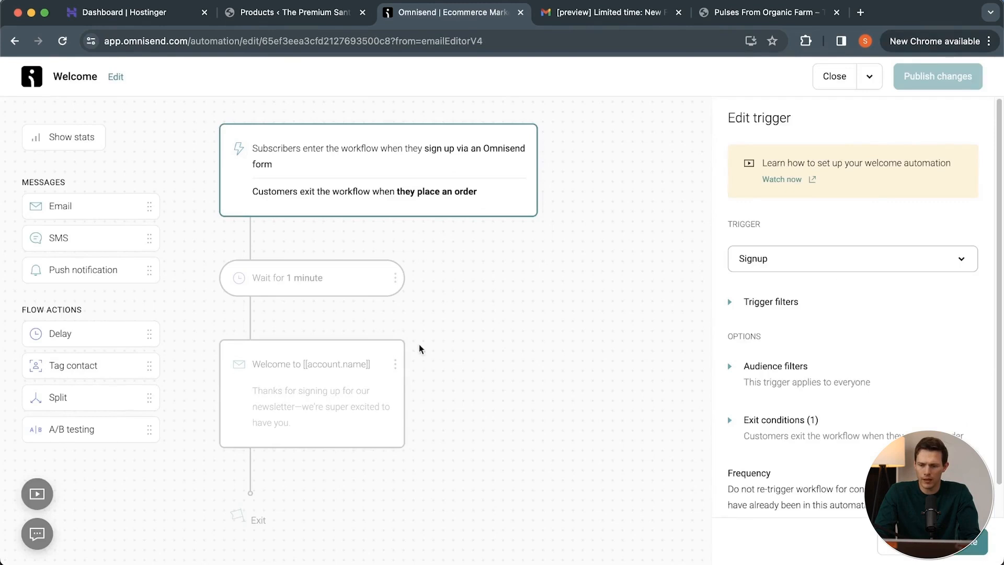
pyautogui.click(972, 543)
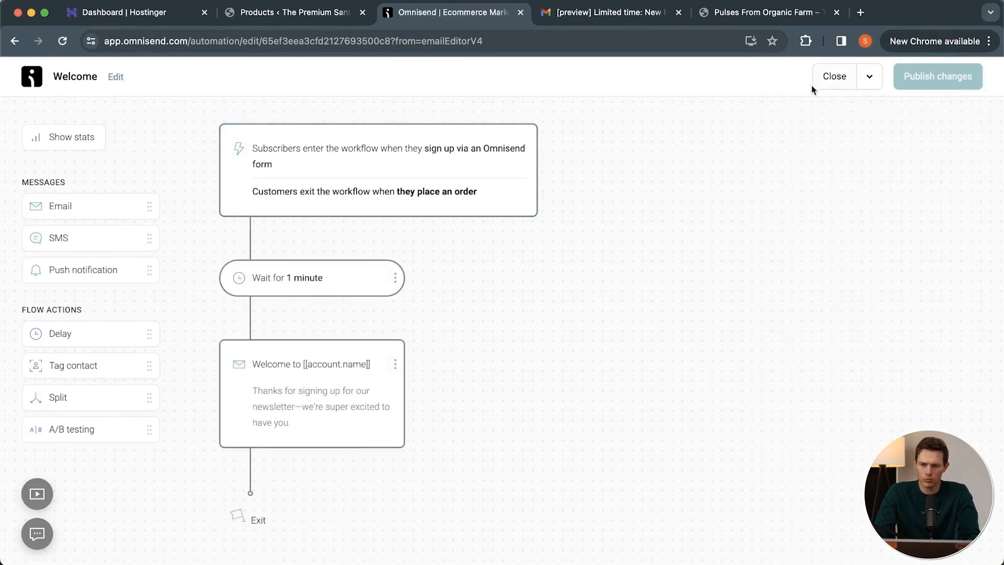
pyautogui.click(834, 83)
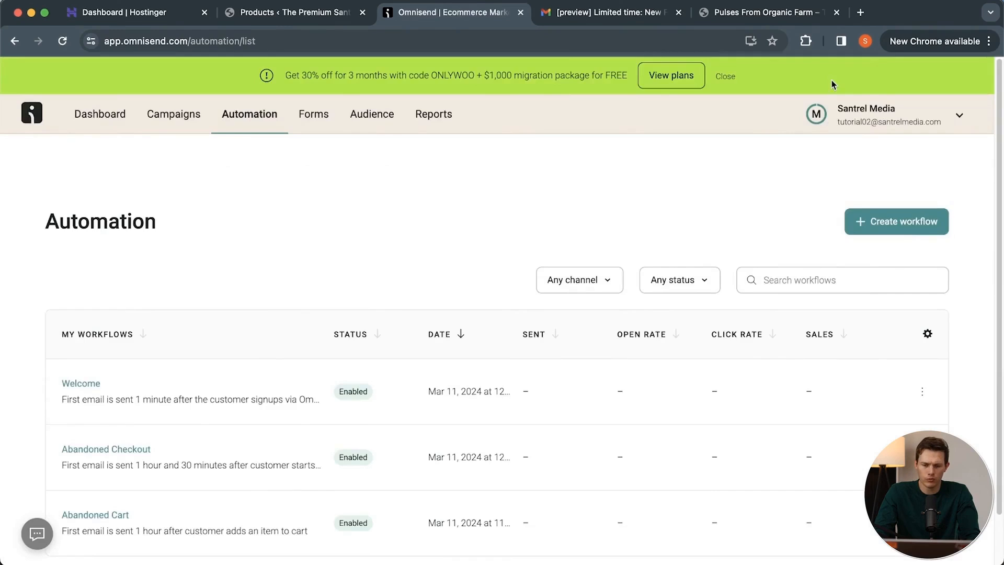
# Check the welcome discount form in the forms list and examine the form template library with its goal, theme, type and settings filters.
pyautogui.click(316, 115)
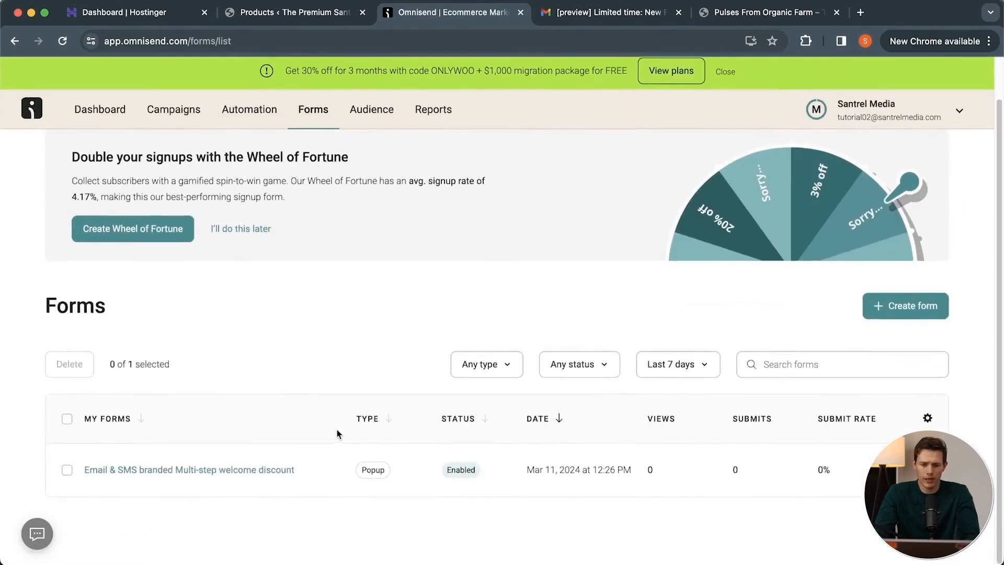
pyautogui.click(212, 475)
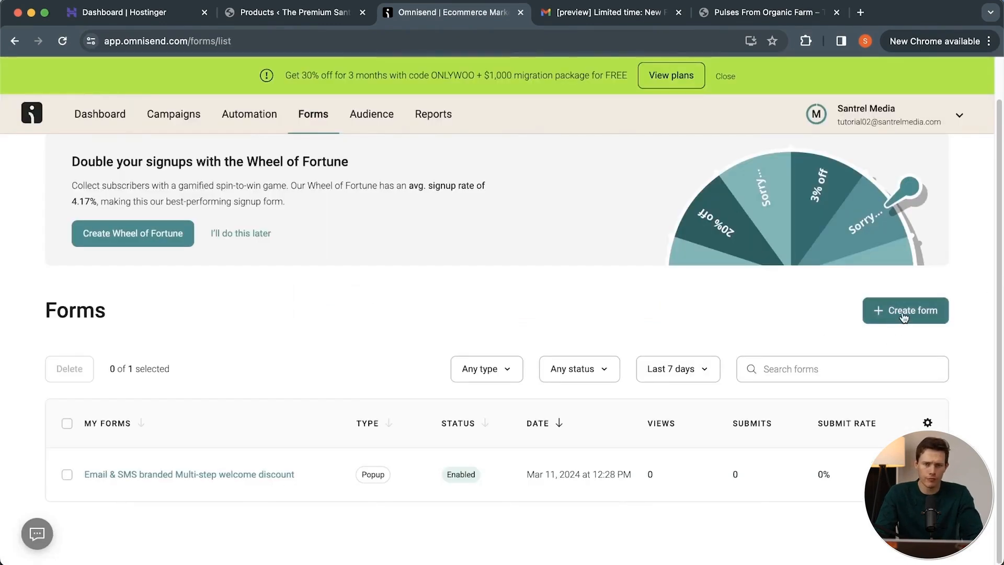
pyautogui.click(903, 312)
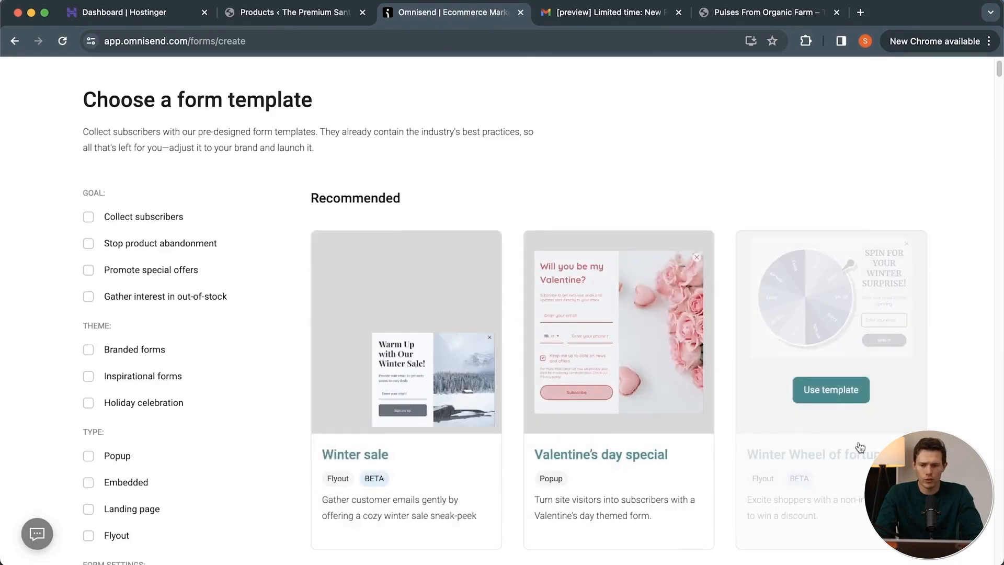
pyautogui.scroll(-4, 863, 361)
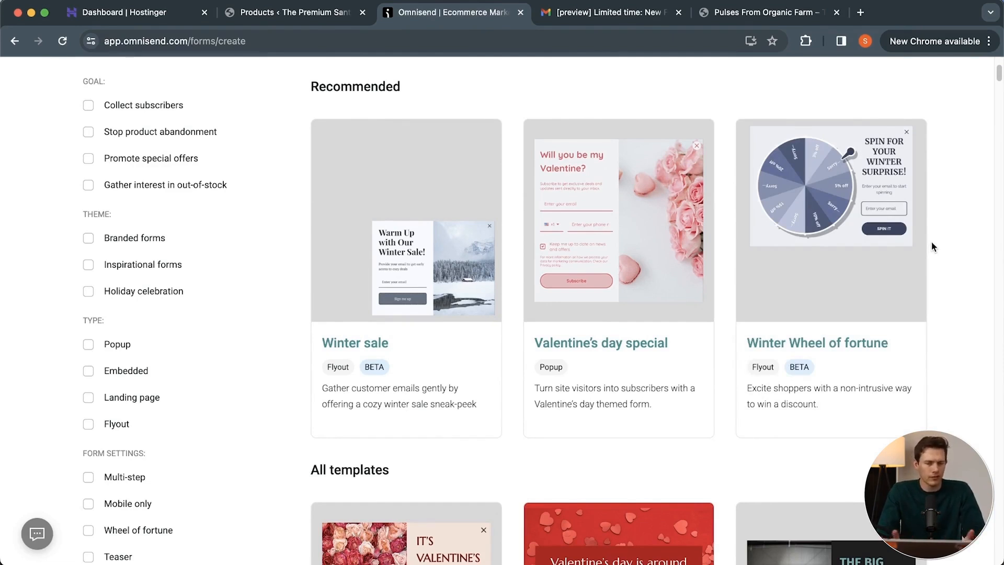
pyautogui.scroll(-10, 932, 244)
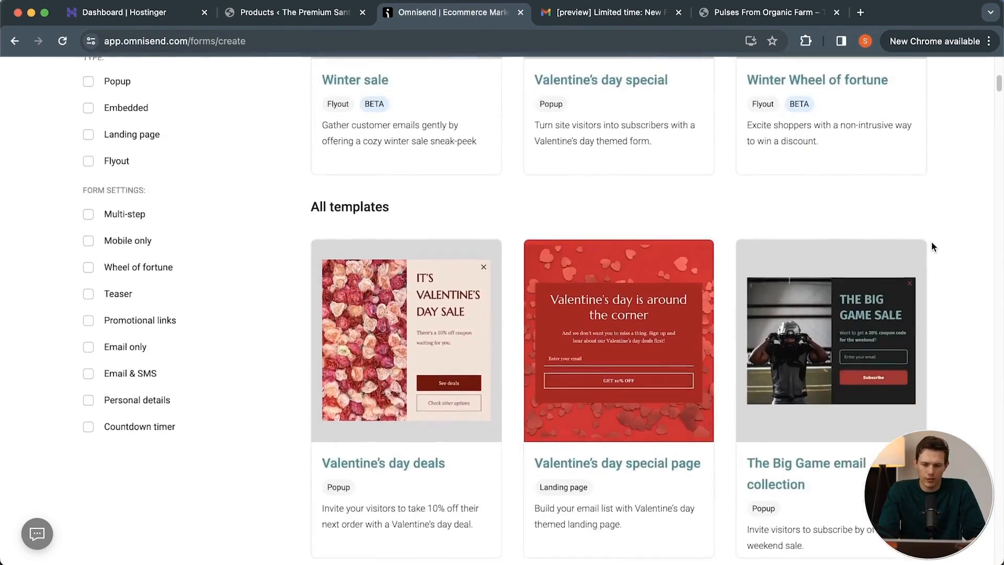
pyautogui.scroll(15, 931, 241)
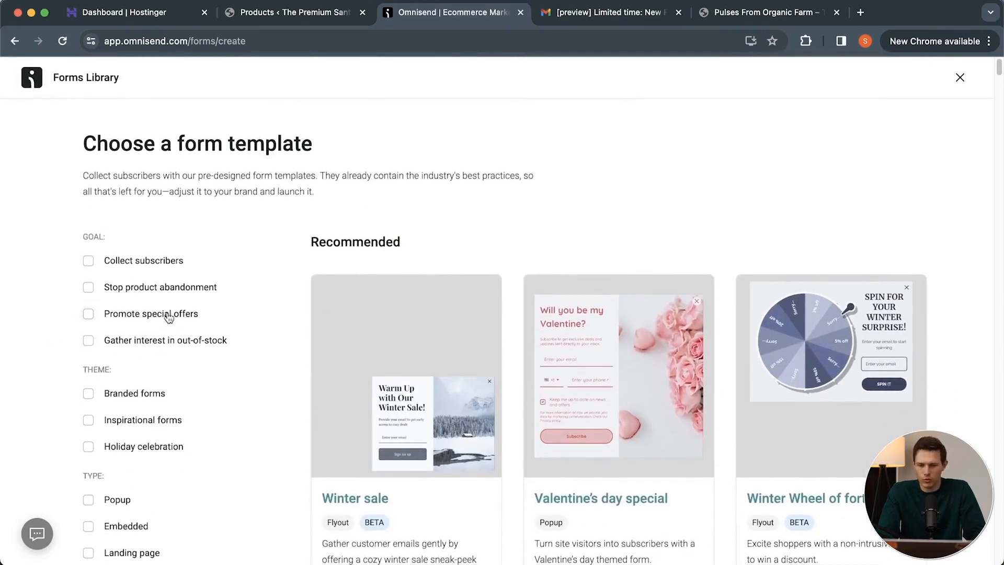
pyautogui.scroll(-3, 202, 381)
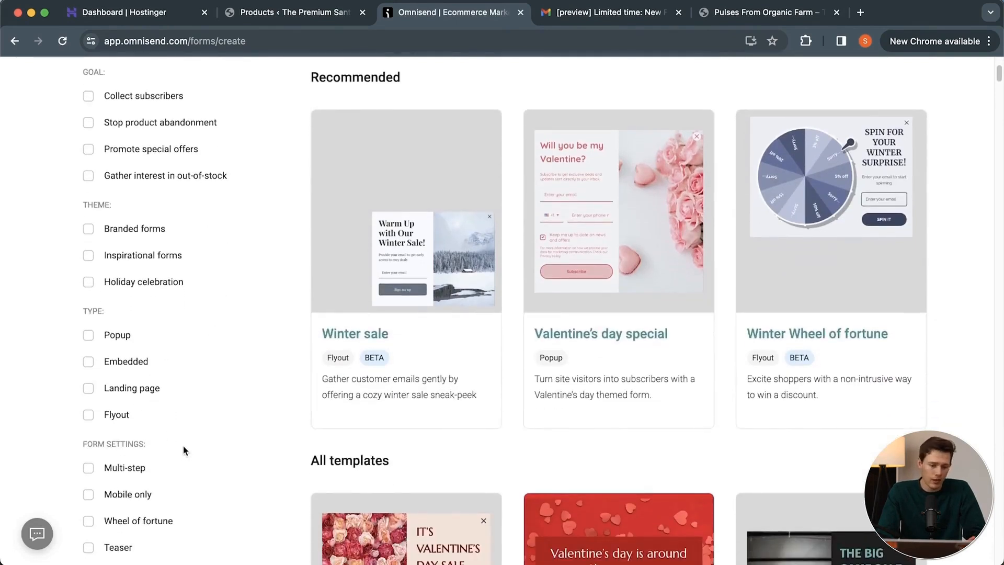
pyautogui.scroll(-5, 183, 447)
pyautogui.scroll(9, 183, 446)
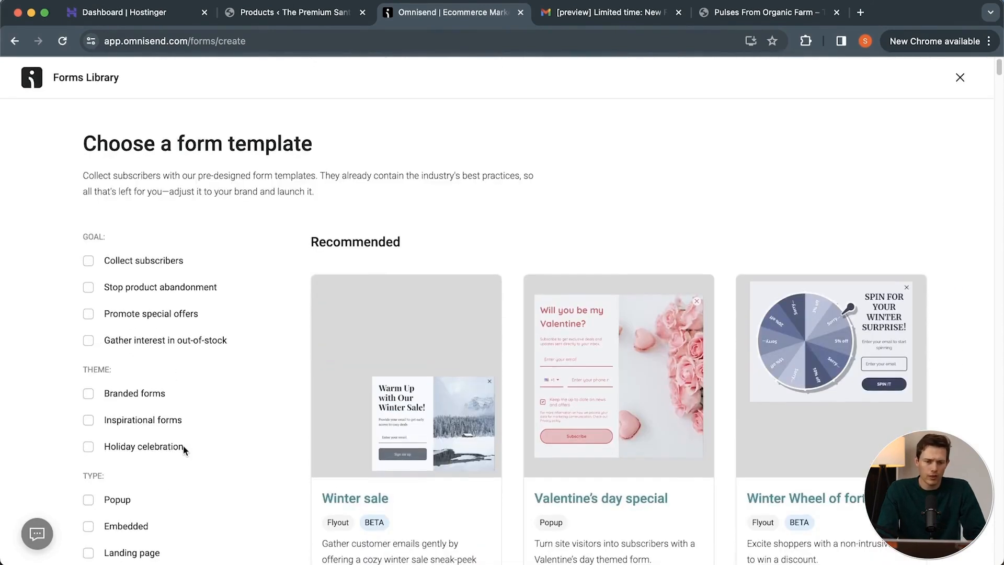
pyautogui.click(960, 78)
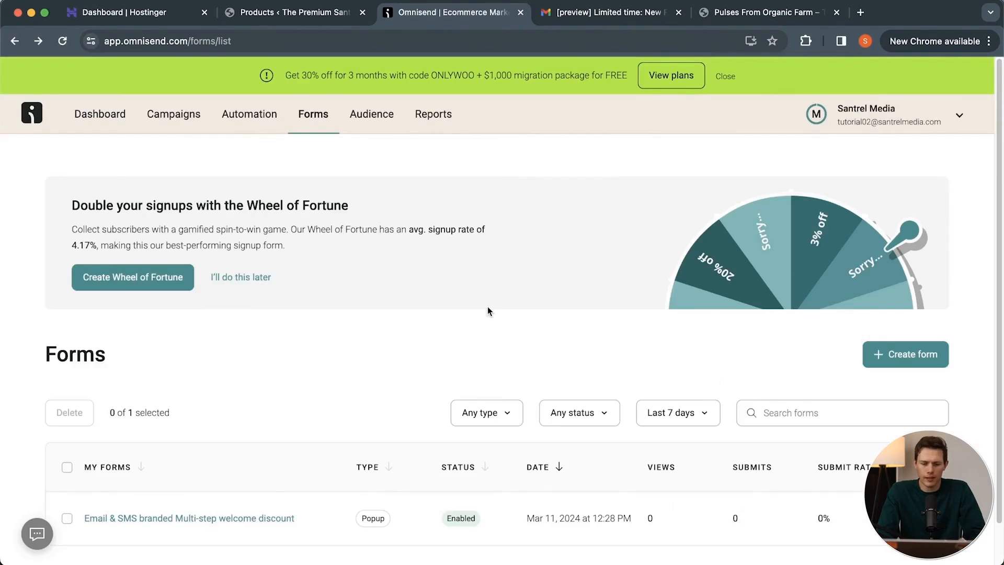
pyautogui.scroll(-1, 487, 307)
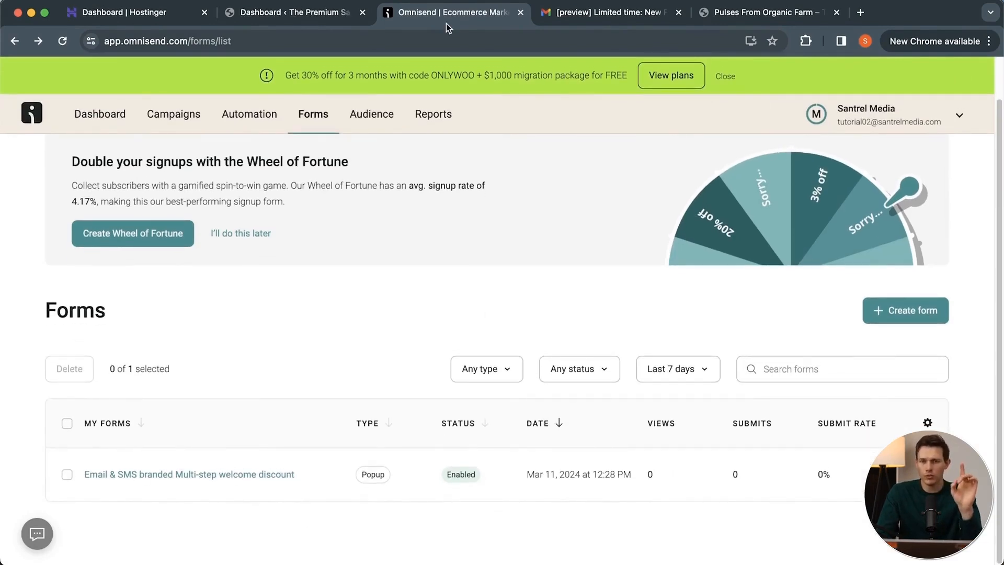
# Switch to the WordPress dashboard and, in the Omnisend for Woo settings, preselect the checkout opt-in checkbox and save the consent text.
pyautogui.click(299, 15)
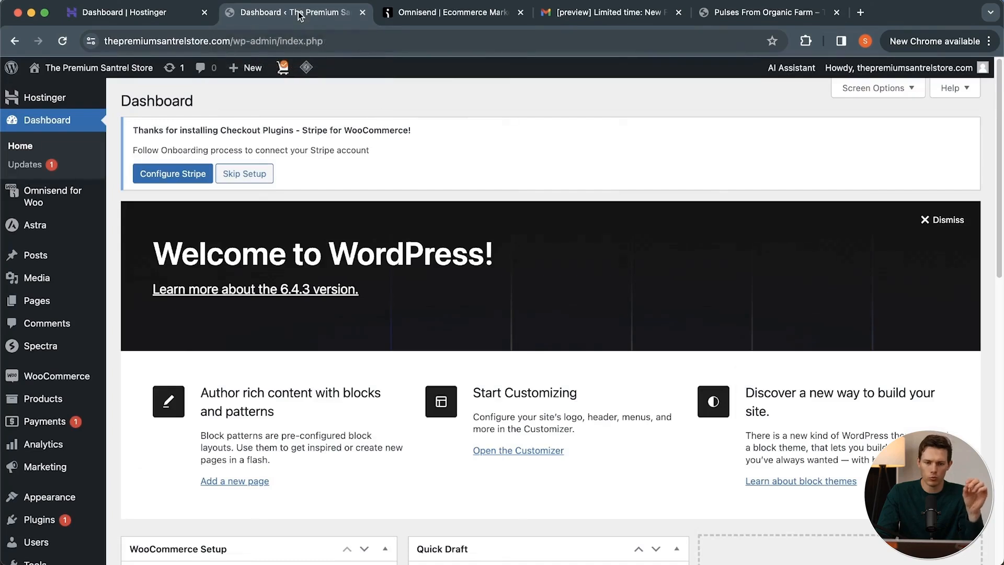
pyautogui.click(48, 201)
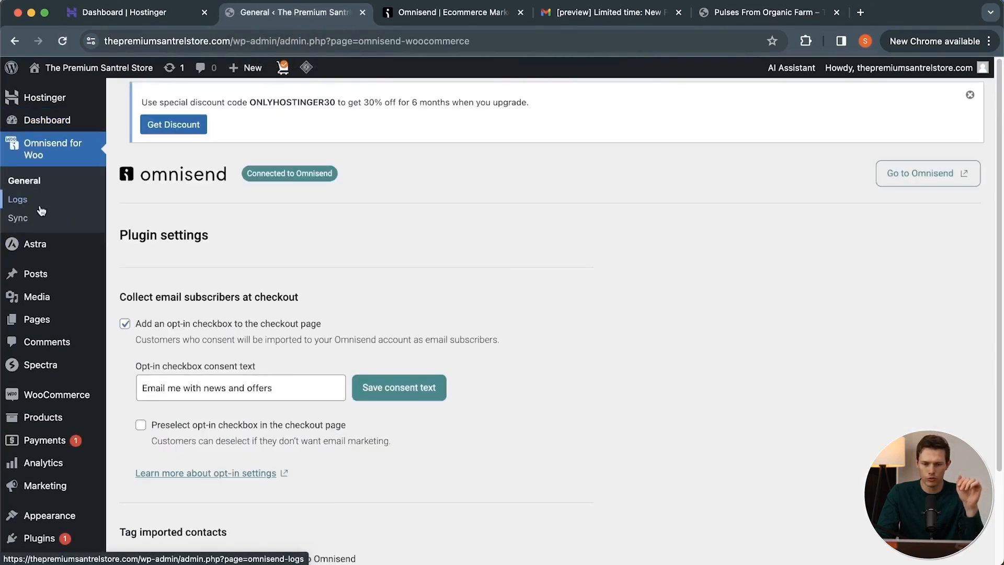
pyautogui.scroll(-2, 488, 257)
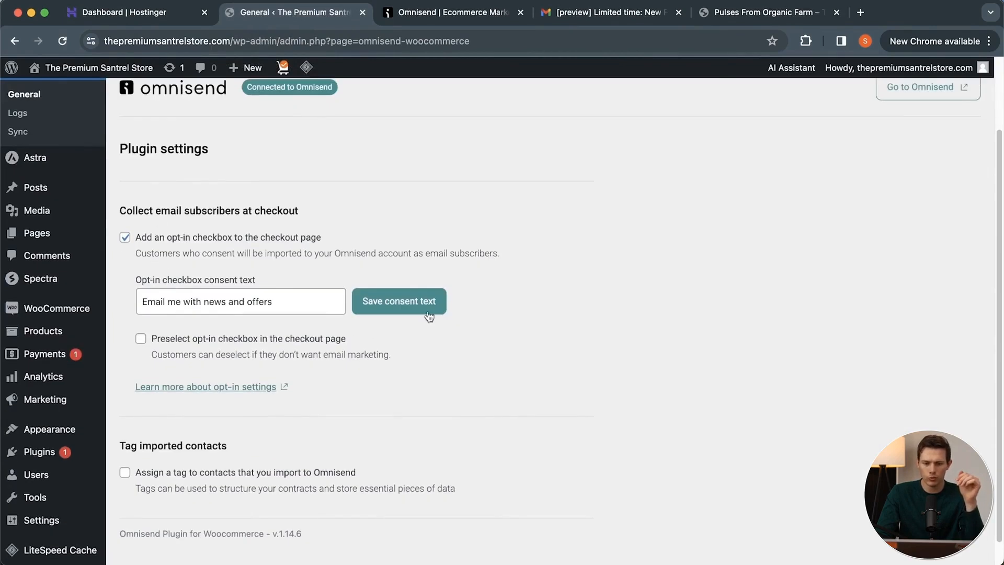
pyautogui.click(141, 338)
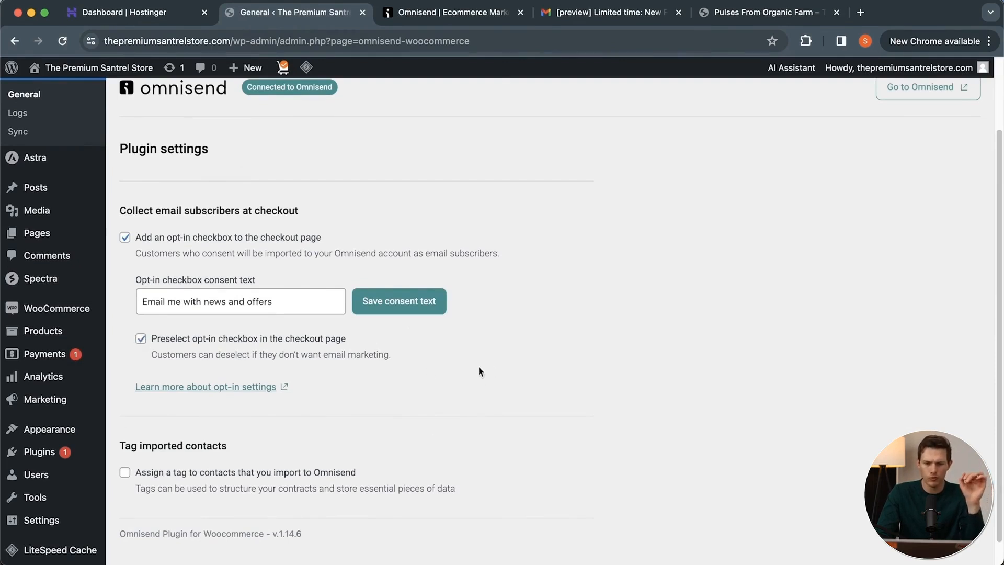
pyautogui.click(424, 311)
pyautogui.scroll(-1, 597, 337)
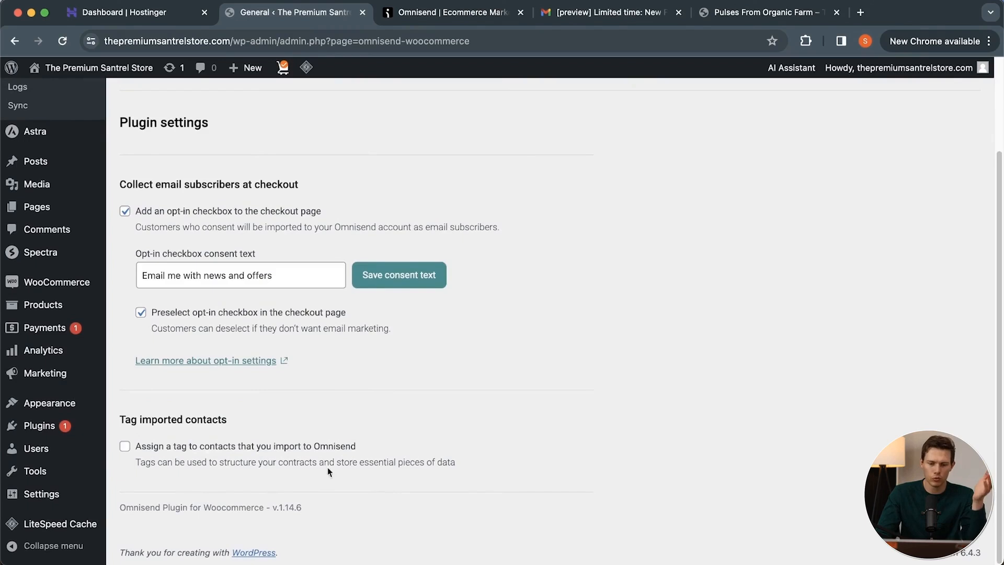
pyautogui.scroll(3, 374, 443)
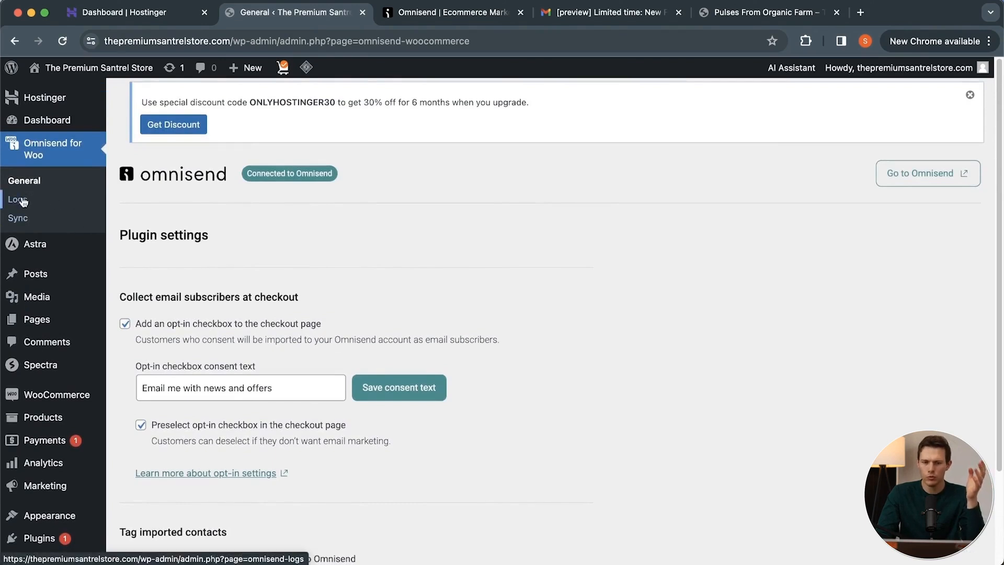
# Examine the Omnisend plugin's sync status for contacts, orders, products, categories and carts, including the contact resync option.
pyautogui.click(16, 218)
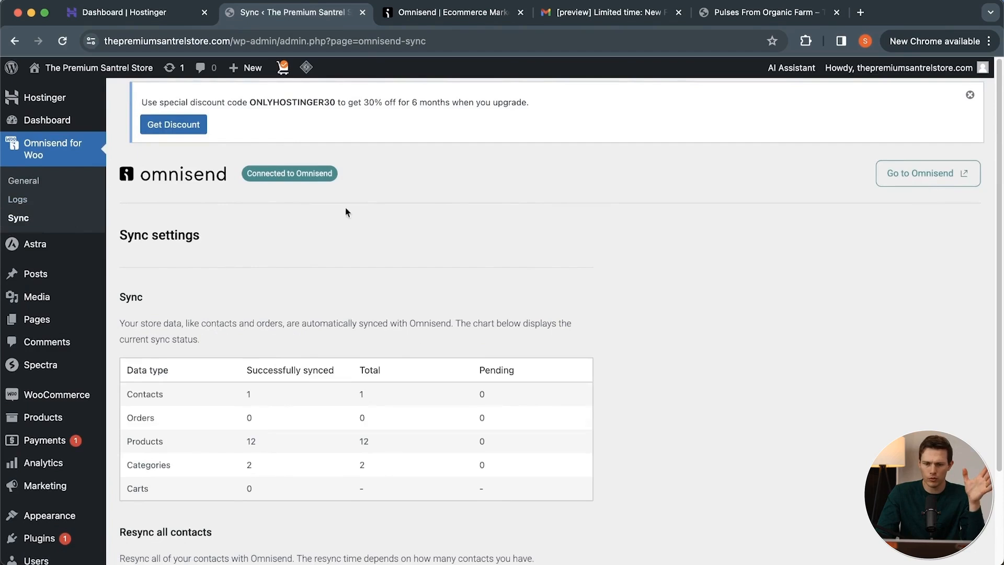
pyautogui.scroll(-2, 485, 354)
pyautogui.scroll(-1, 485, 354)
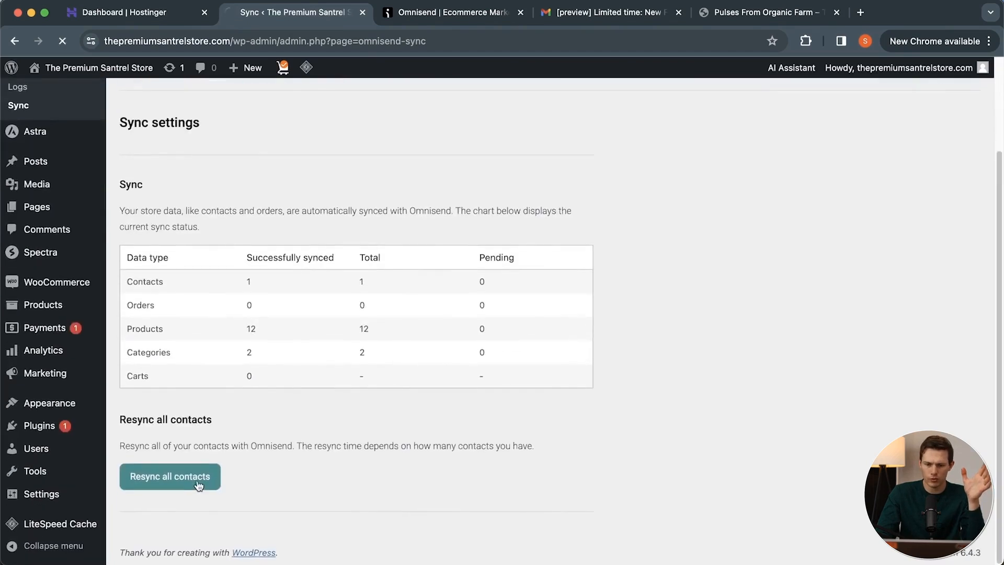
pyautogui.scroll(3, 682, 435)
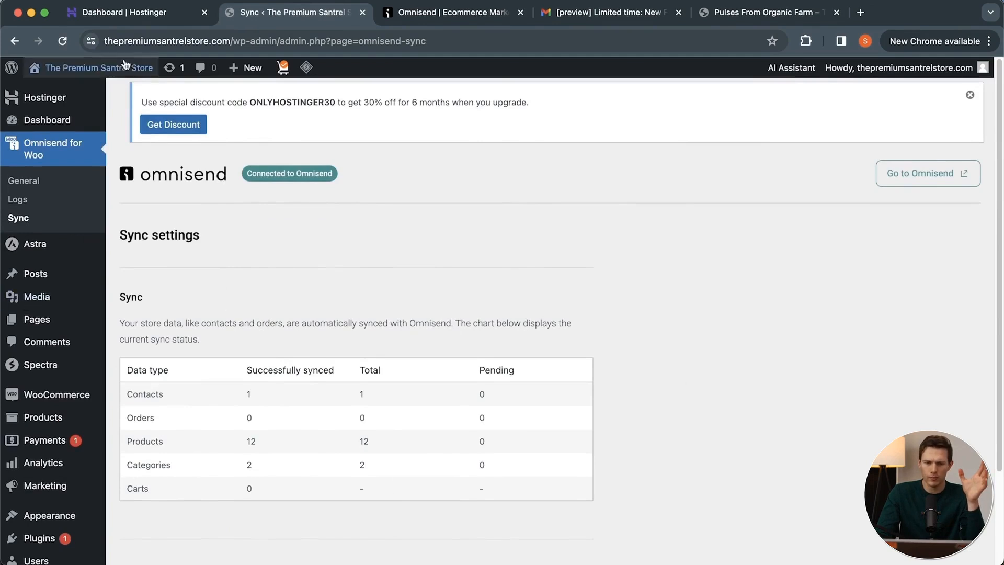
# Visit the storefront and sign up through the 10% discount popup with an email address, phone number and consent to text-message offers, closing the popup.
pyautogui.moveTo(118, 69)
pyautogui.click(52, 91)
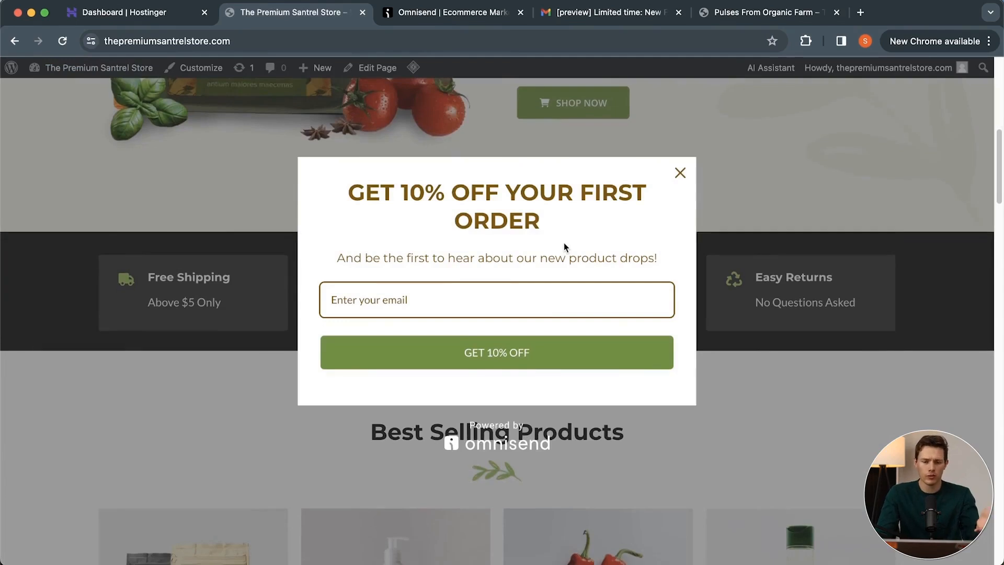
pyautogui.click(481, 292)
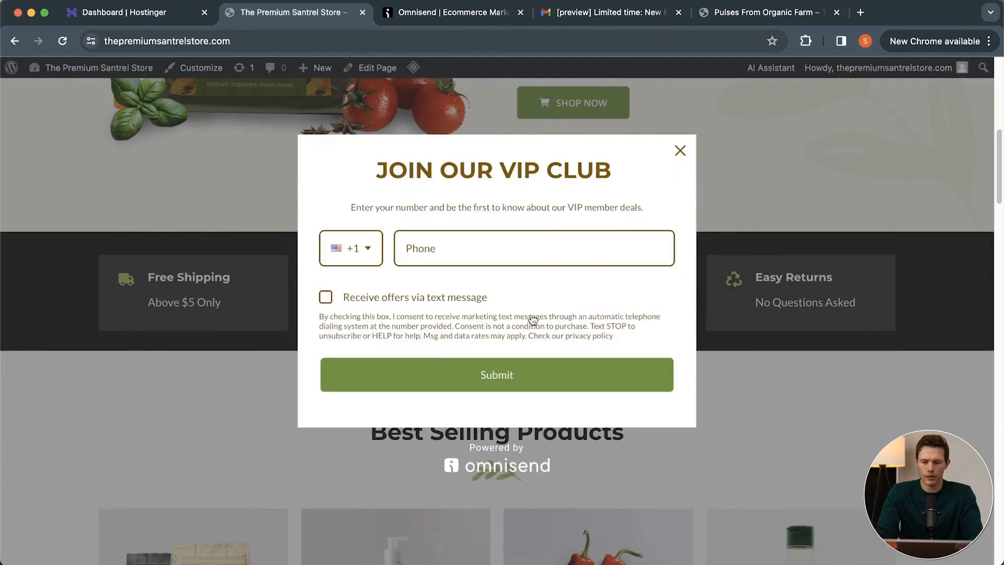
pyautogui.click(445, 377)
pyautogui.click(325, 298)
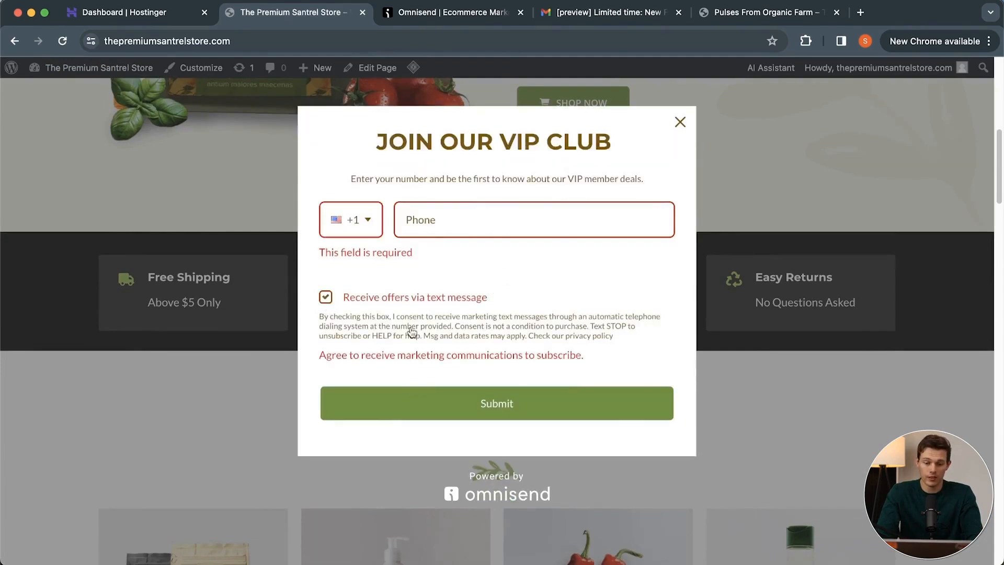
pyautogui.click(498, 219)
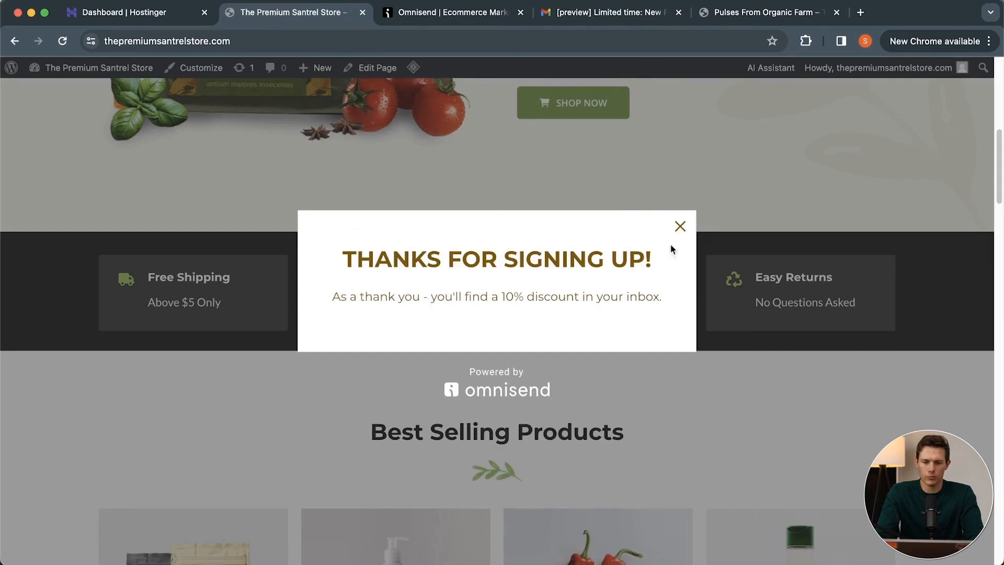
pyautogui.click(679, 229)
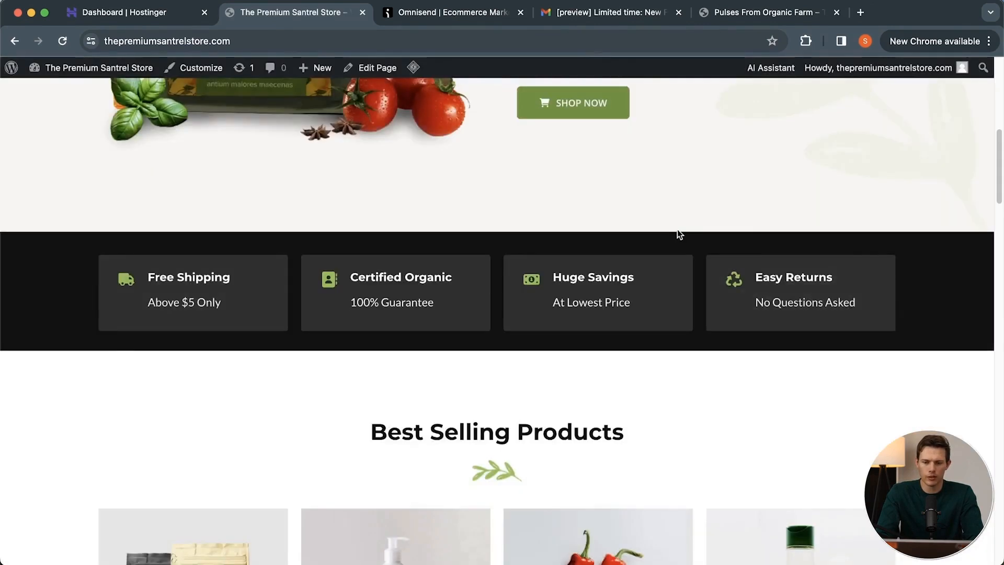
# Switch to the Omnisend reports and examine the deliverability report with its sender overview and email list hygiene sections.
pyautogui.click(627, 18)
pyautogui.click(724, 14)
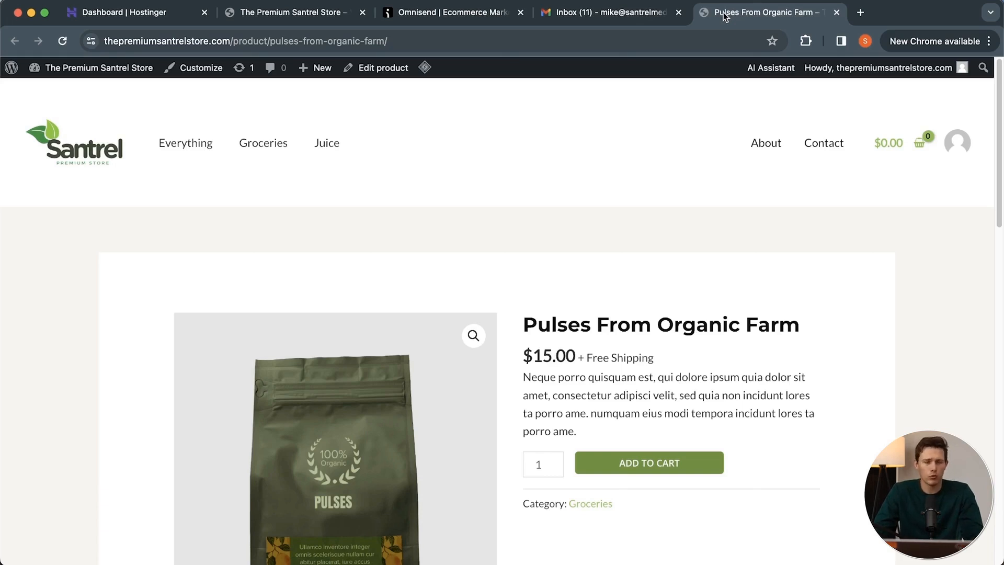
pyautogui.click(450, 12)
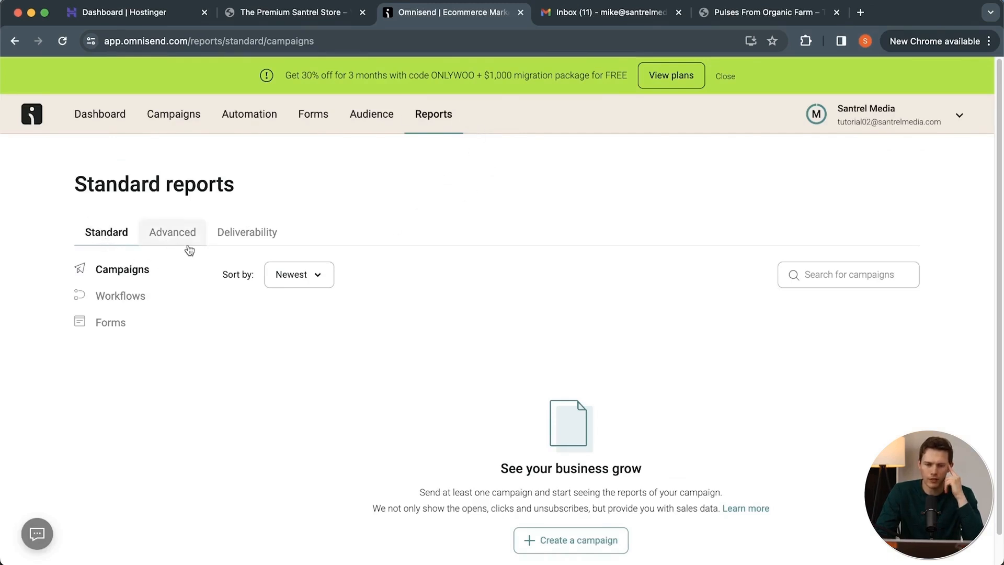
pyautogui.click(230, 234)
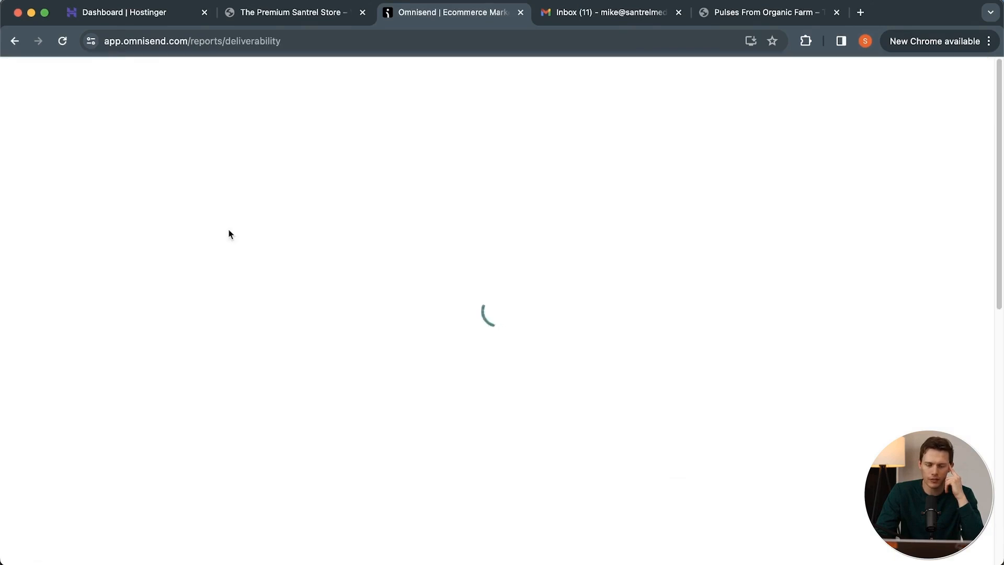
pyautogui.scroll(-2, 509, 377)
pyautogui.scroll(-2, 511, 378)
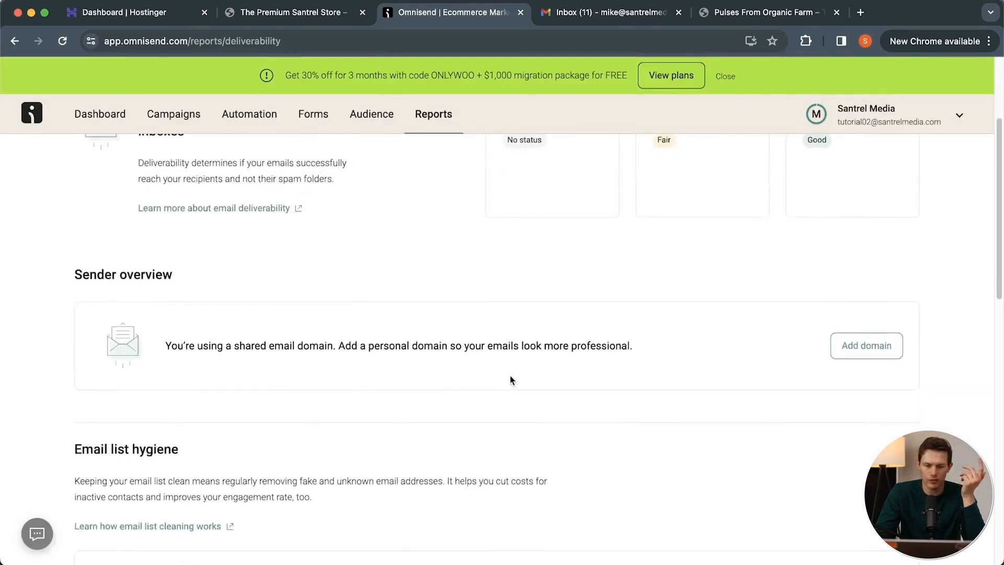
pyautogui.scroll(4, 511, 379)
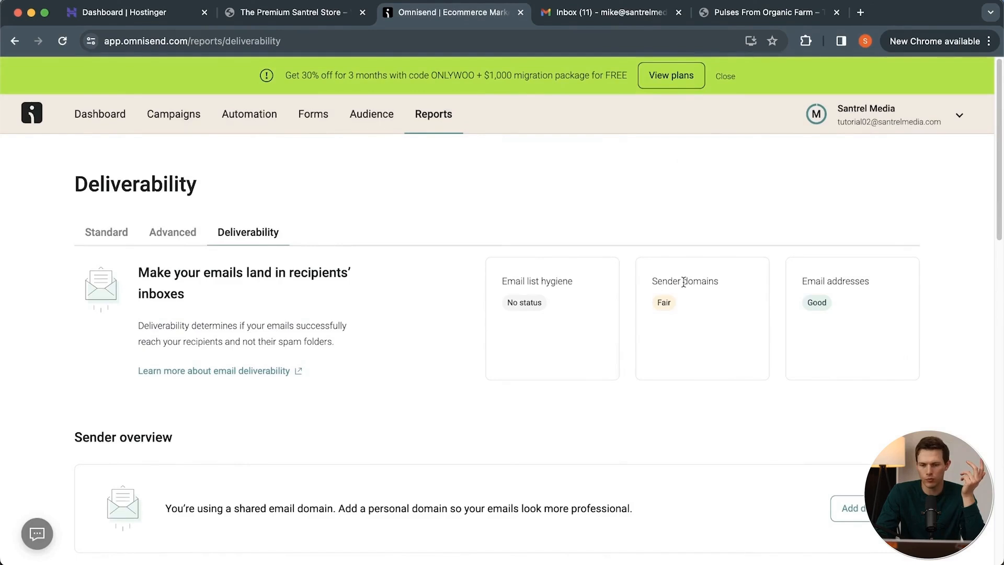
# Show the standard reports for workflows and examine the Welcome, Abandoned Checkout and Abandoned Cart statistics.
pyautogui.click(125, 234)
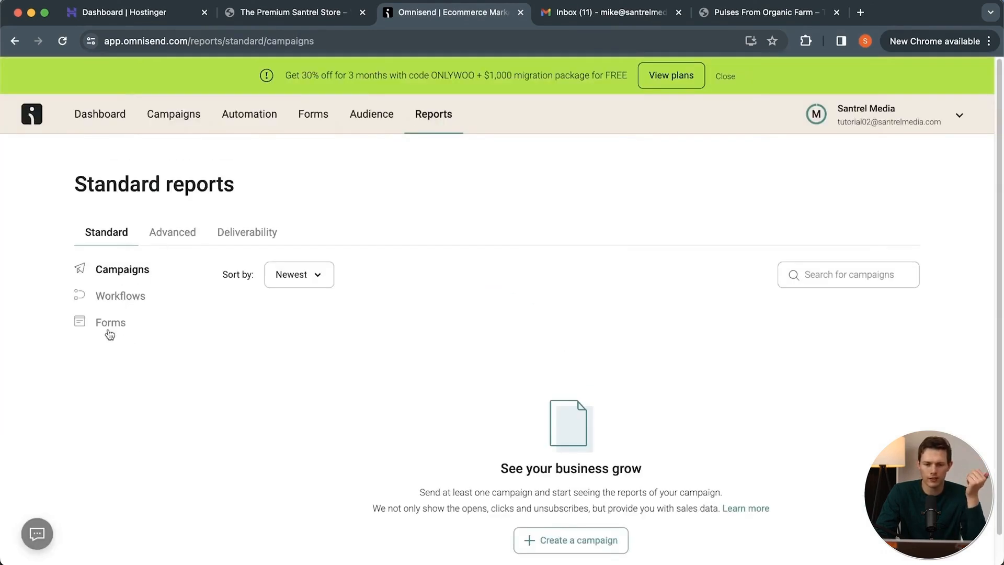
pyautogui.click(109, 297)
pyautogui.scroll(-2, 403, 364)
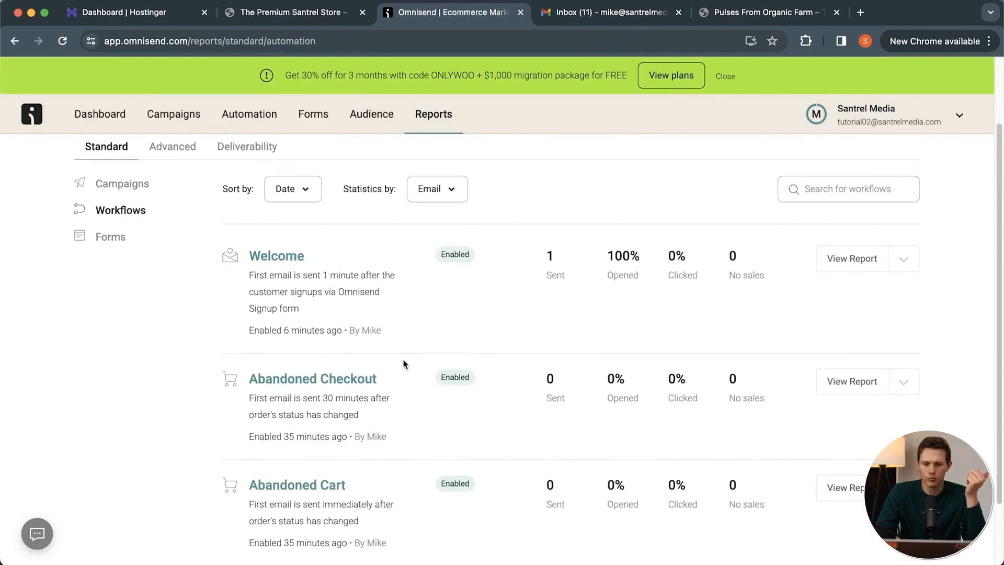
pyautogui.scroll(-2, 358, 424)
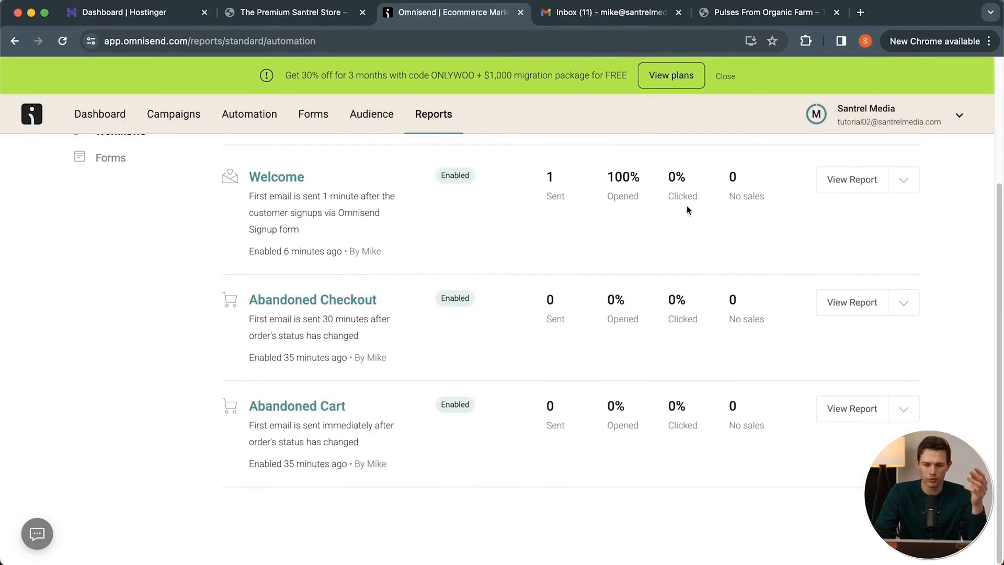
# Switch to Gmail, open the received welcome email and check its layout, unique discount code and expiry date.
pyautogui.click(596, 17)
pyautogui.click(384, 169)
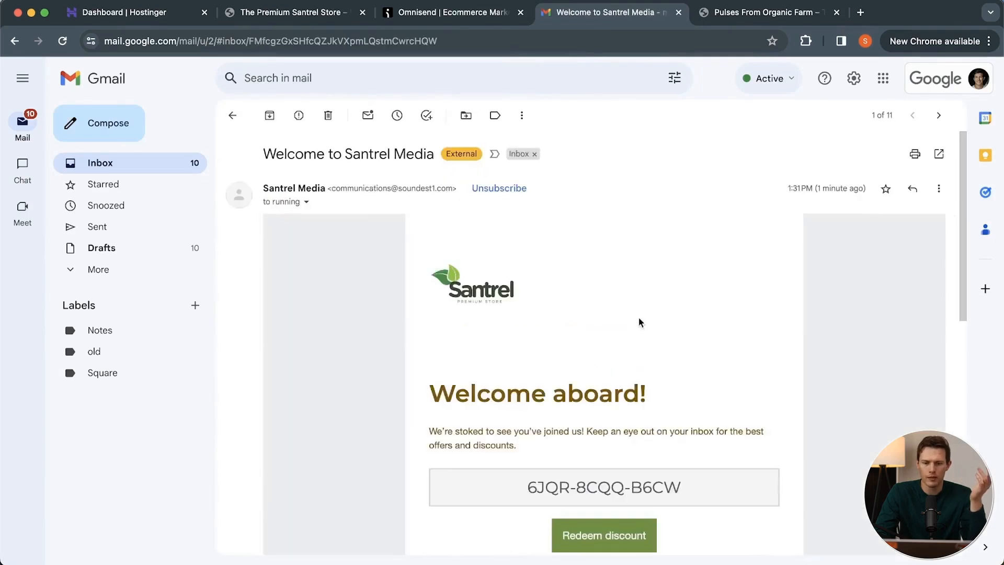
pyautogui.scroll(-3, 638, 317)
pyautogui.moveTo(691, 372); pyautogui.dragTo(447, 372)
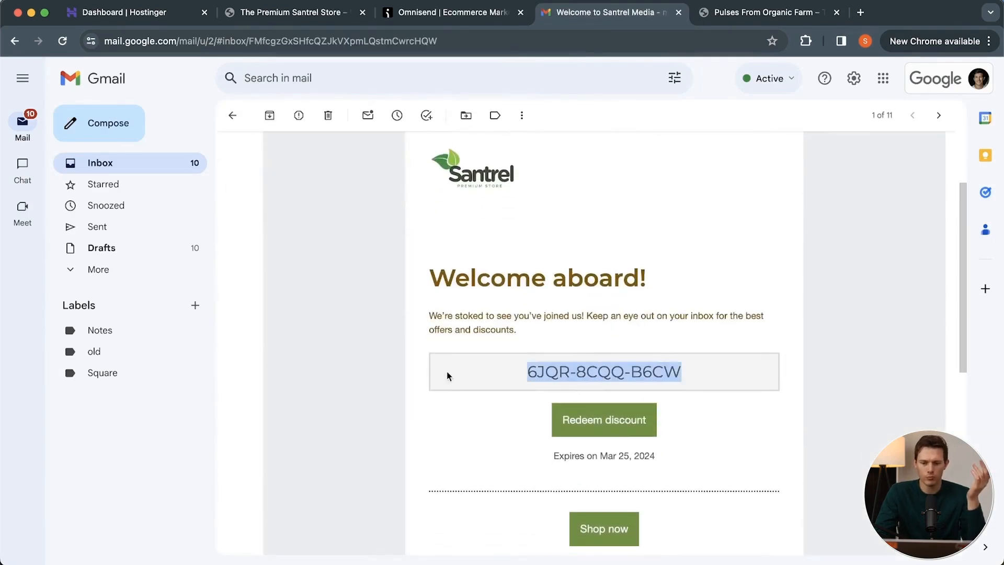
pyautogui.click(559, 307)
pyautogui.scroll(2, 559, 308)
pyautogui.scroll(-2, 559, 308)
pyautogui.scroll(-2, 558, 309)
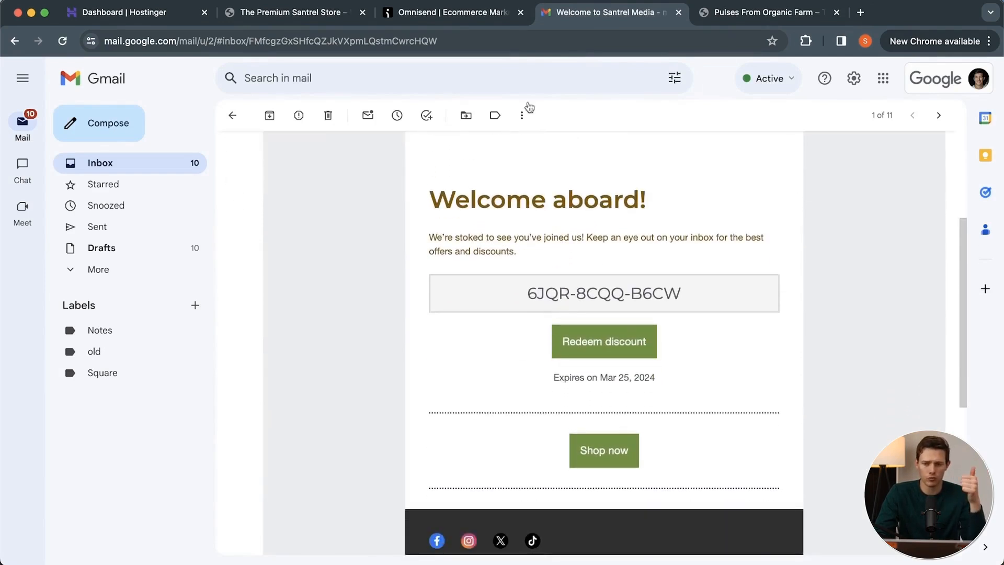
pyautogui.moveTo(683, 298); pyautogui.dragTo(523, 297)
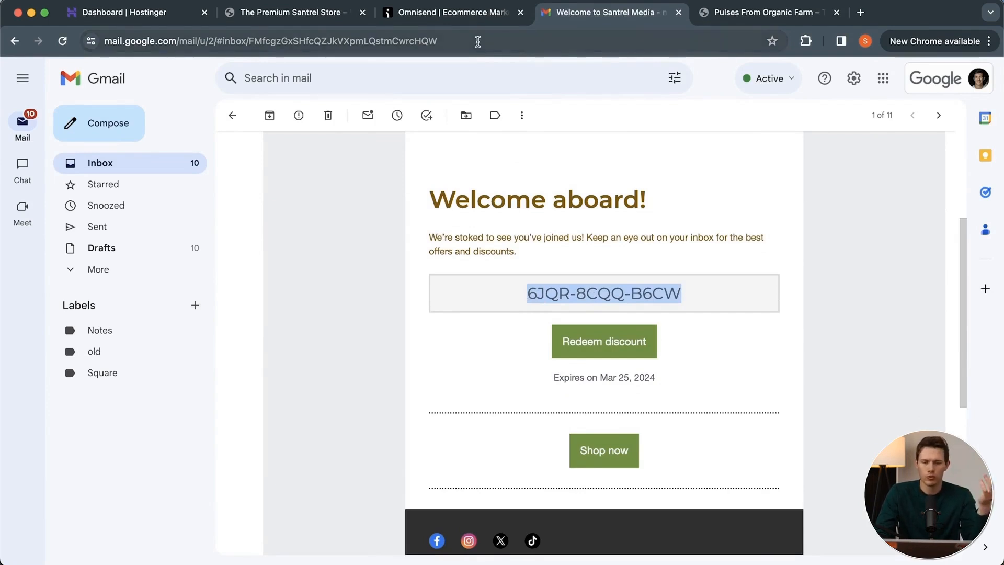
# Refresh the workflow reports in Omnisend and follow the Redeem discount link in the Gmail welcome email.
pyautogui.click(456, 11)
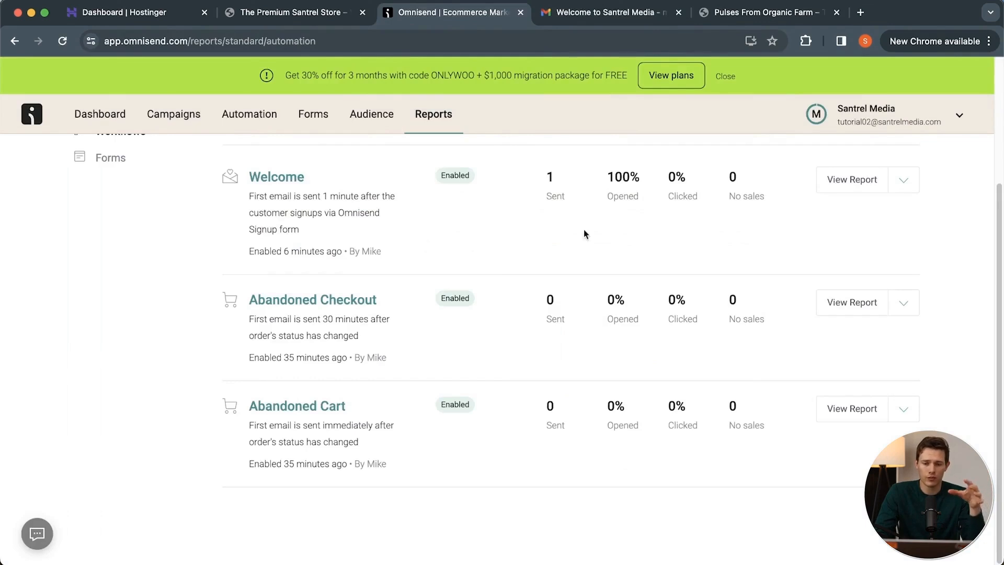
pyautogui.click(62, 41)
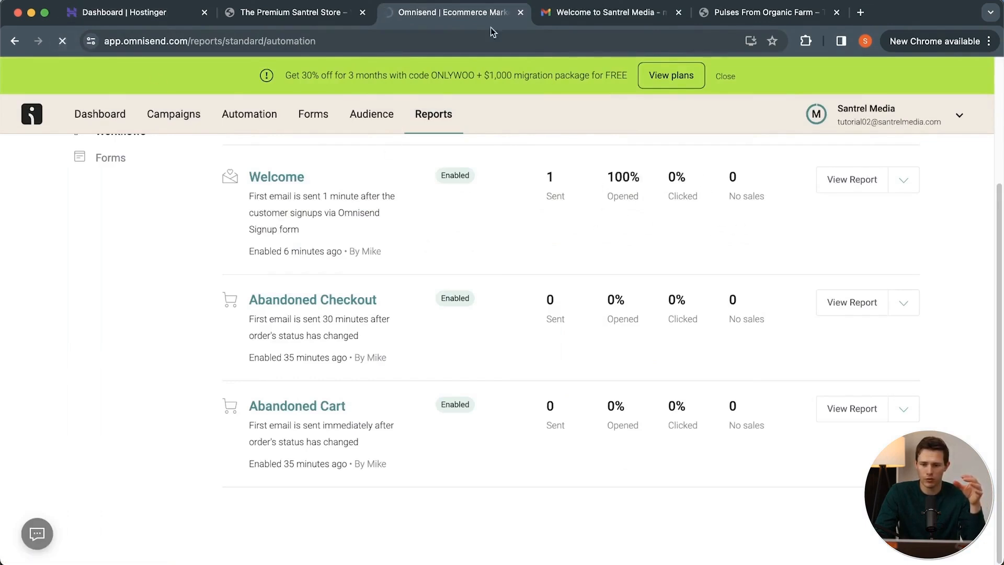
pyautogui.click(594, 20)
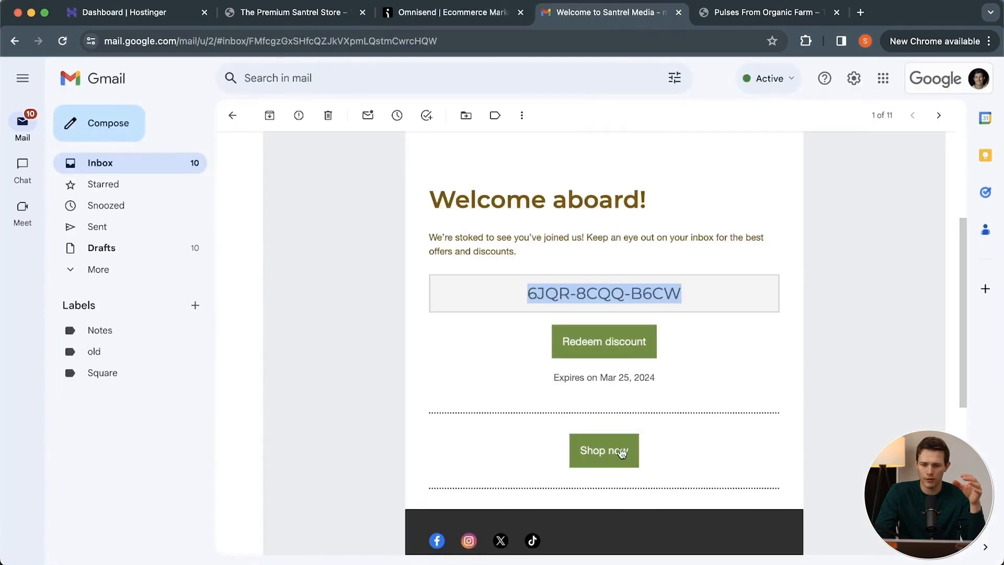
pyautogui.click(617, 349)
# Return to Omnisend, refresh the workflow reports and compare the open, click and sales statistics of all workflows.
pyautogui.click(397, 12)
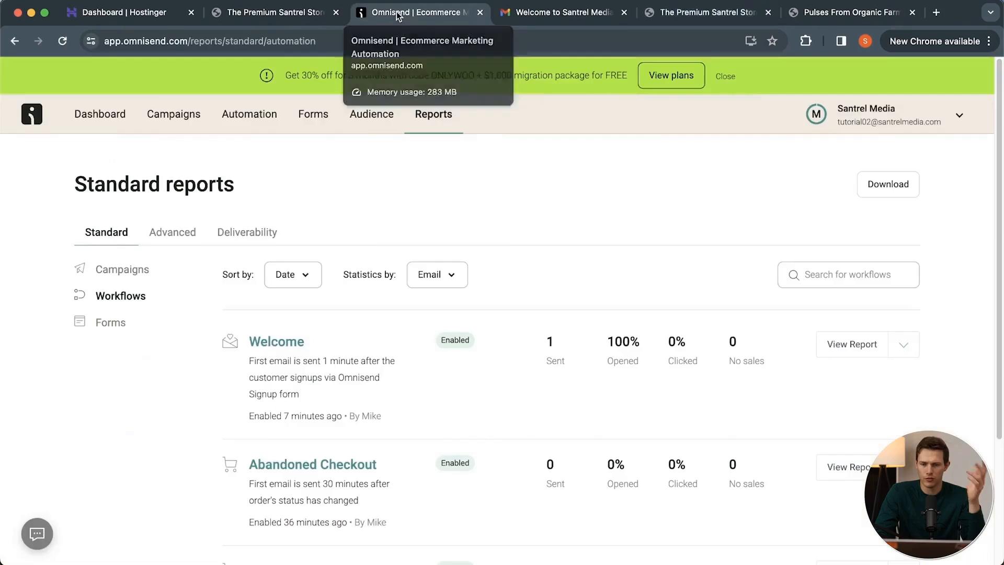
pyautogui.click(66, 42)
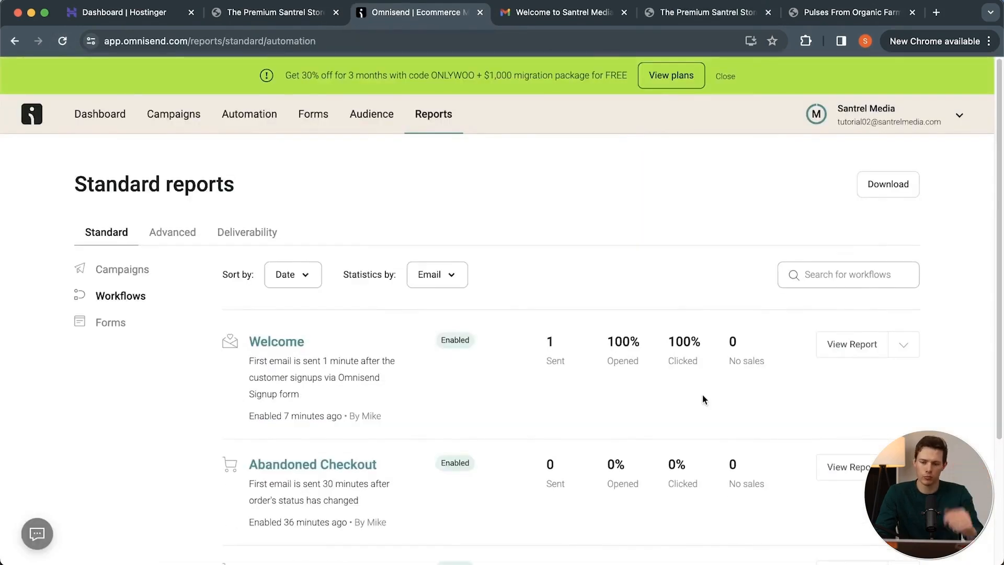
pyautogui.scroll(-2, 689, 378)
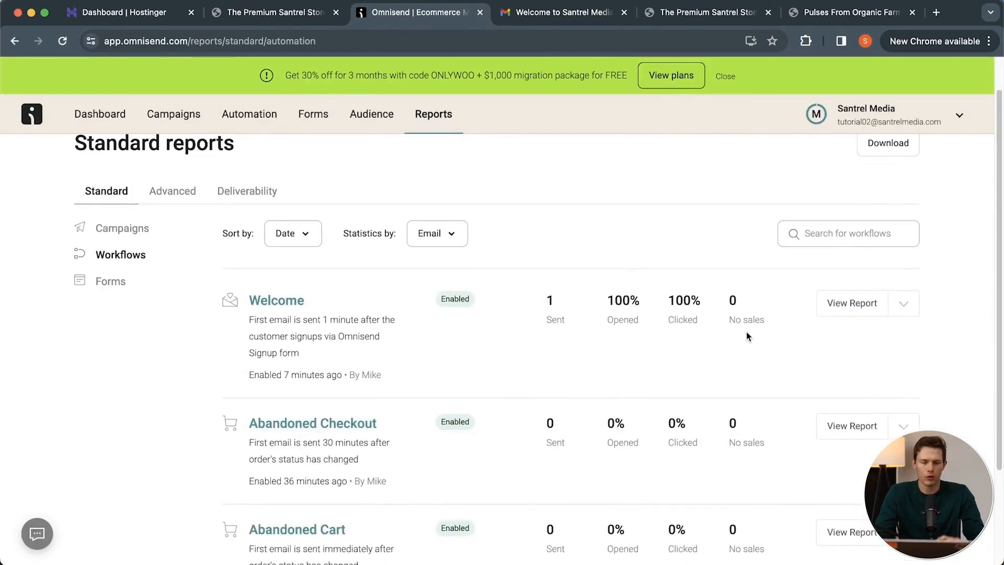
pyautogui.scroll(-3, 746, 333)
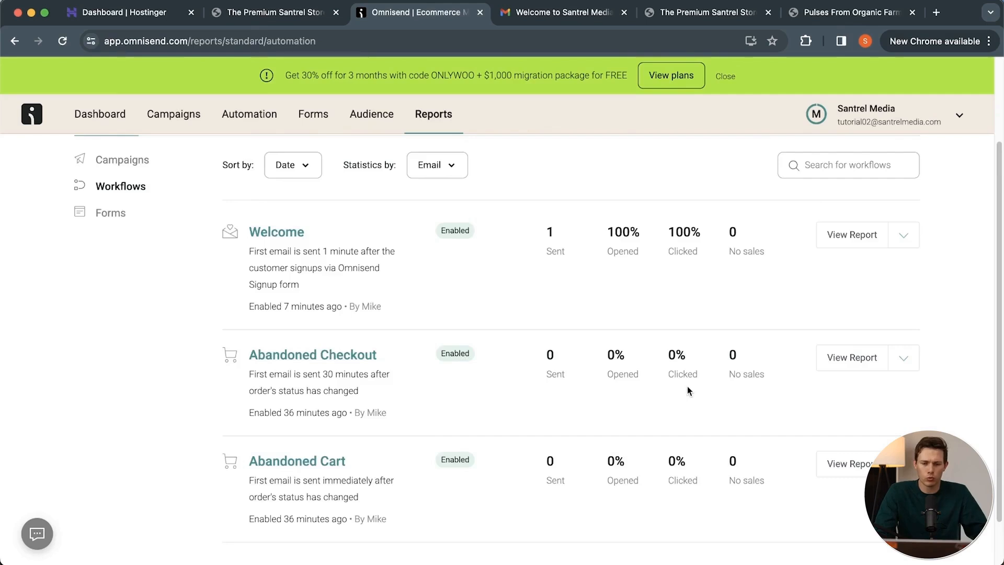
pyautogui.scroll(-2, 687, 391)
pyautogui.scroll(3, 504, 374)
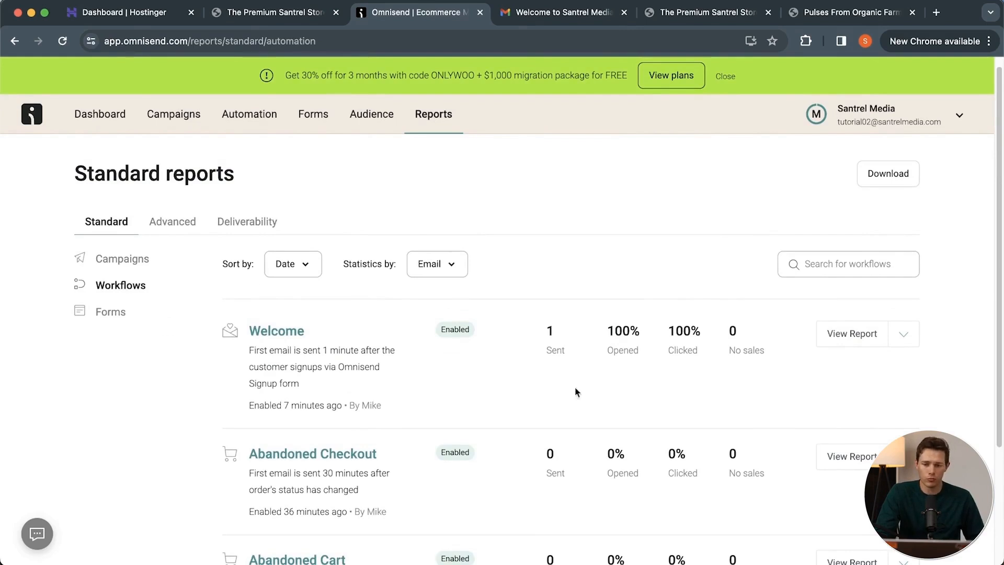
# Open the Welcome workflow's detailed report and examine its overview, channel performance and engagement over time.
pyautogui.click(866, 334)
pyautogui.scroll(-8, 645, 325)
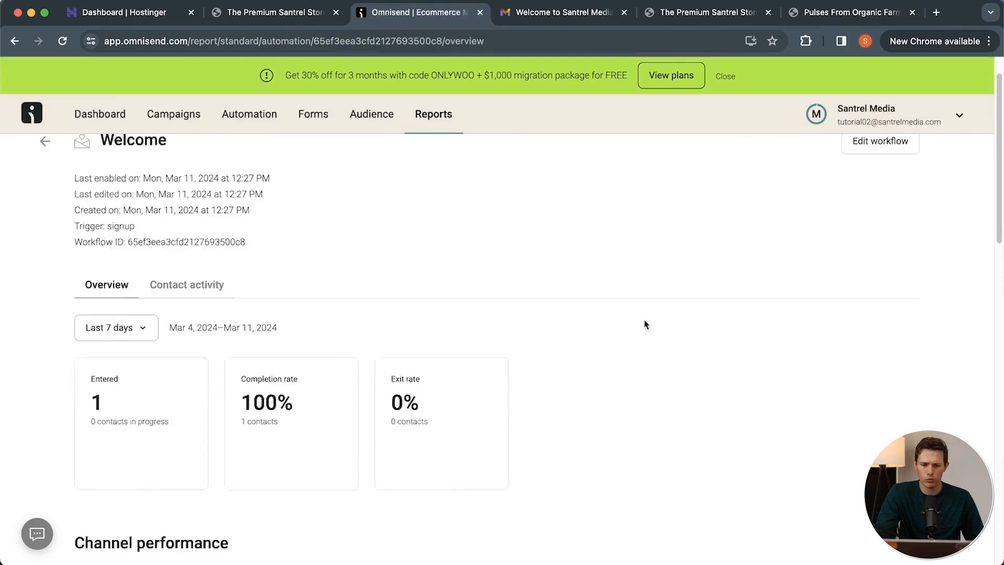
pyautogui.scroll(-7, 645, 325)
pyautogui.scroll(2, 646, 325)
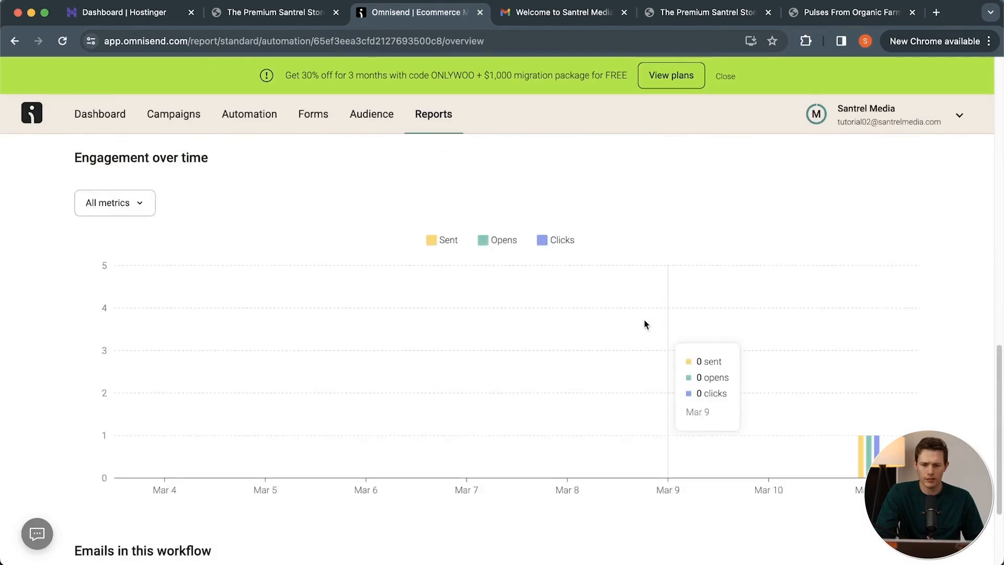
pyautogui.scroll(-3, 525, 476)
pyautogui.scroll(15, 525, 475)
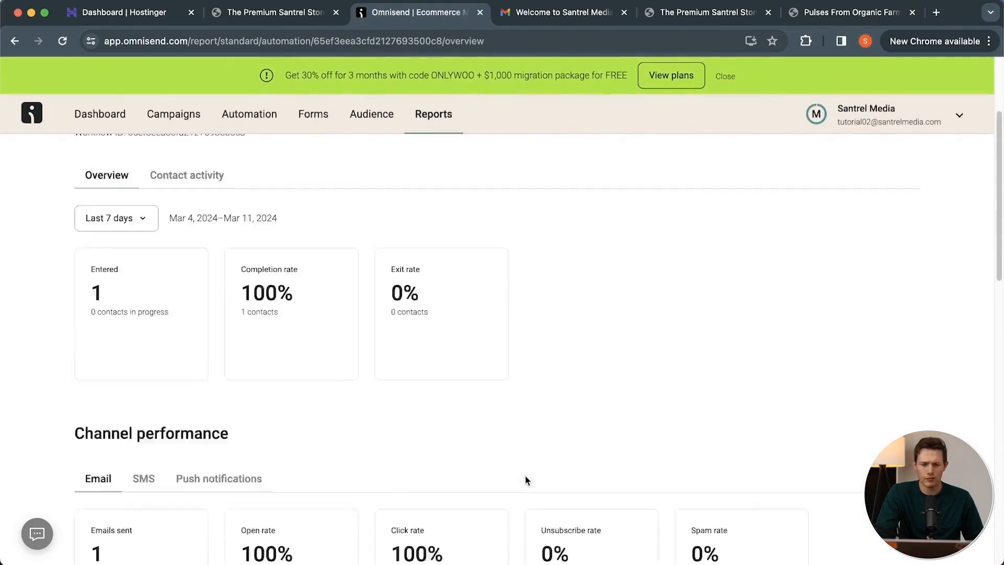